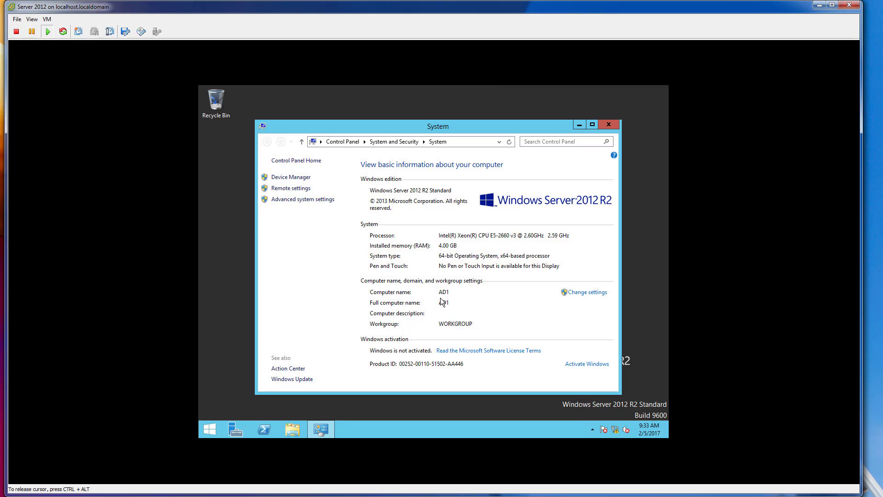
# Close the System window, then open Server Manager and review the local server's properties.
pyautogui.click(611, 124)
pyautogui.click(238, 429)
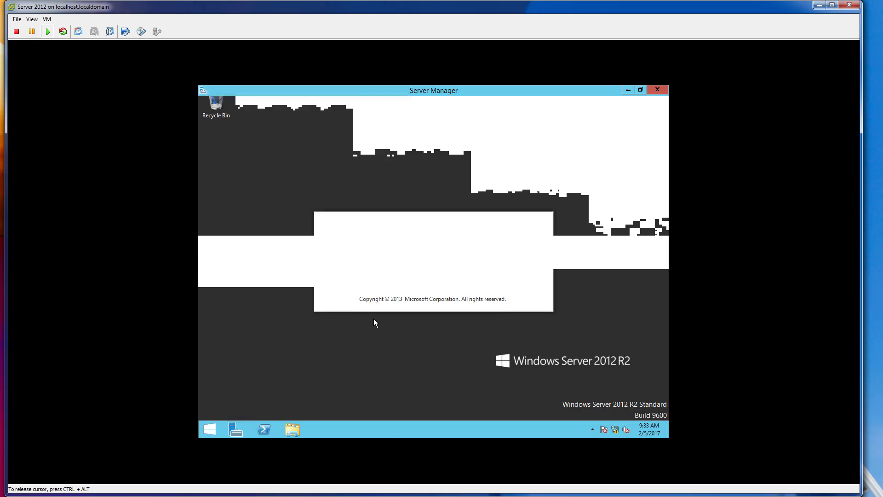
pyautogui.click(232, 154)
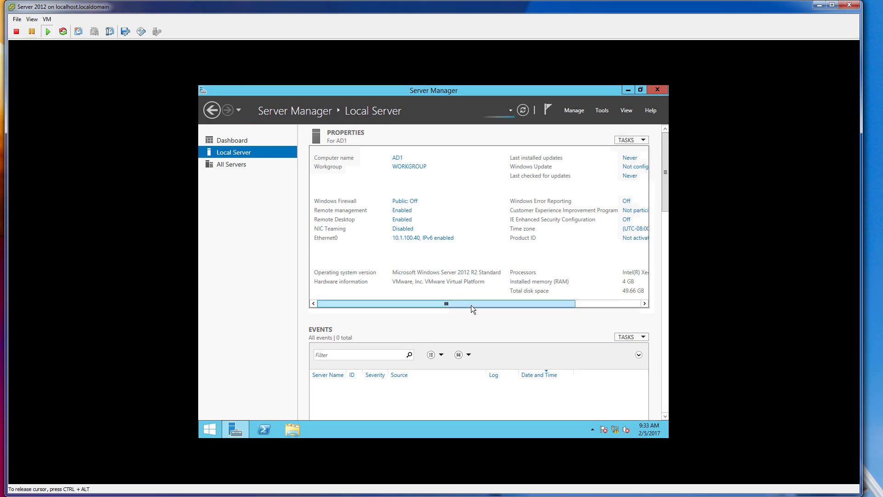
pyautogui.moveTo(471, 305); pyautogui.dragTo(445, 298)
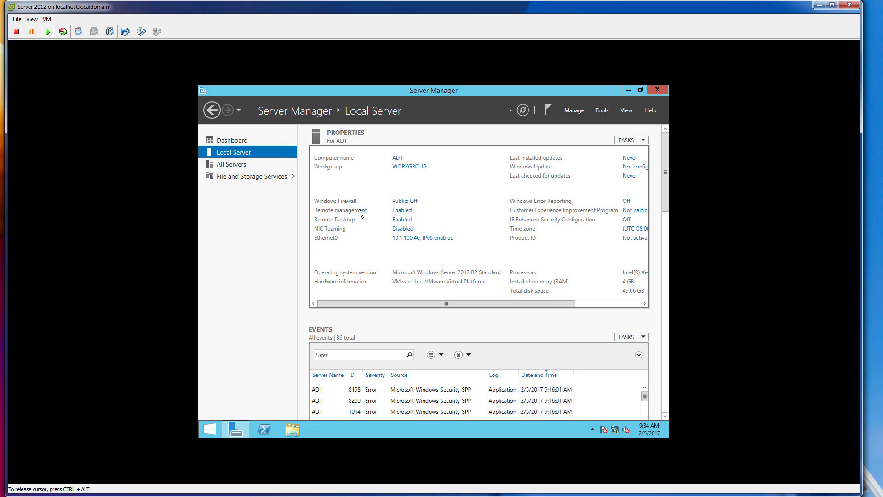
pyautogui.click(609, 303)
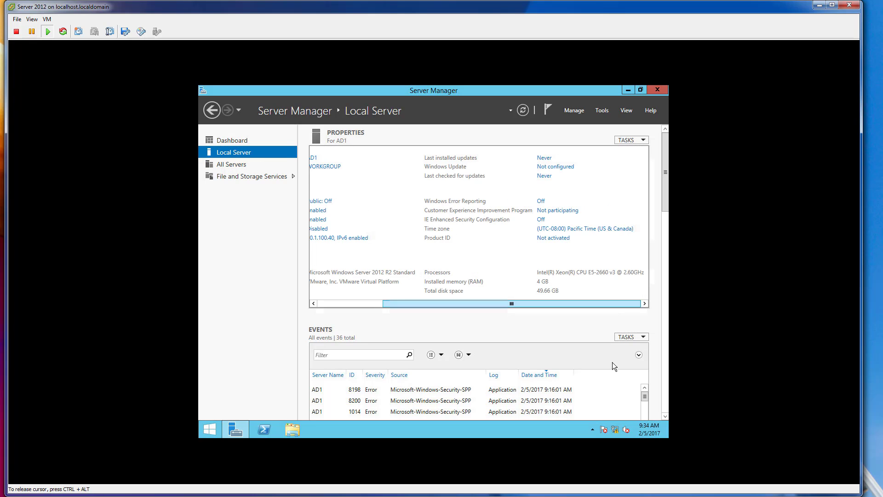
# Check the Demo Lab network diagram in Visio for the AD/CA/DHCP/DNS server's address, then return to the server console.
pyautogui.click(620, 429)
pyautogui.click(252, 375)
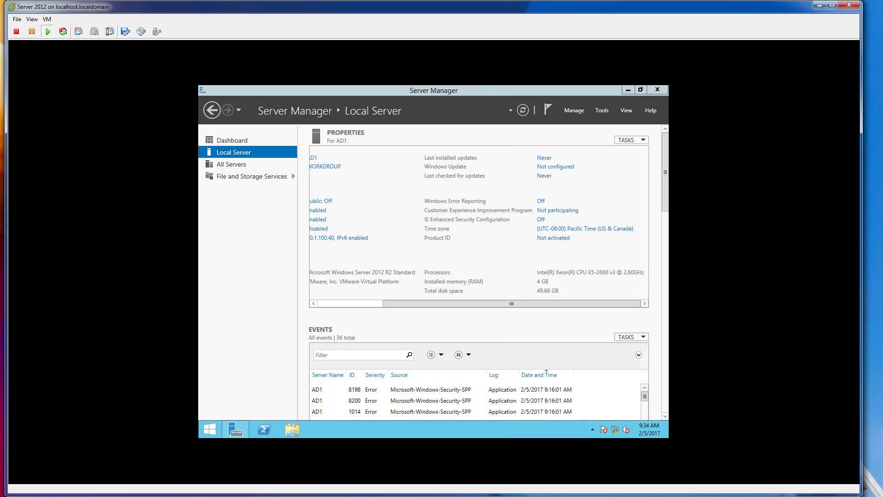
pyautogui.hotkey('alt', 'Tab')
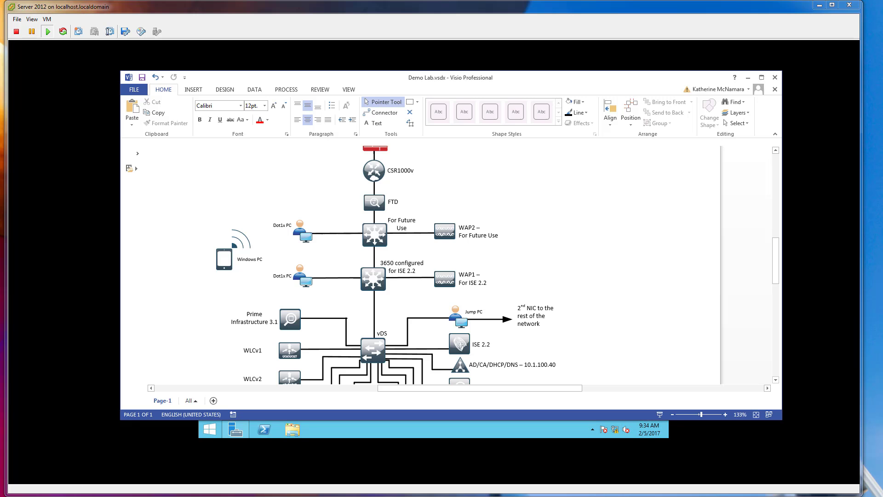
pyautogui.scroll(-3, 528, 277)
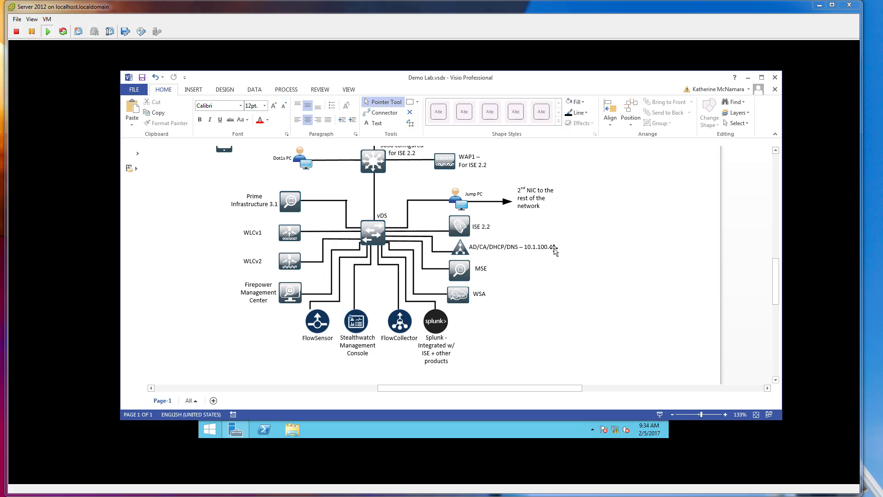
pyautogui.click(519, 453)
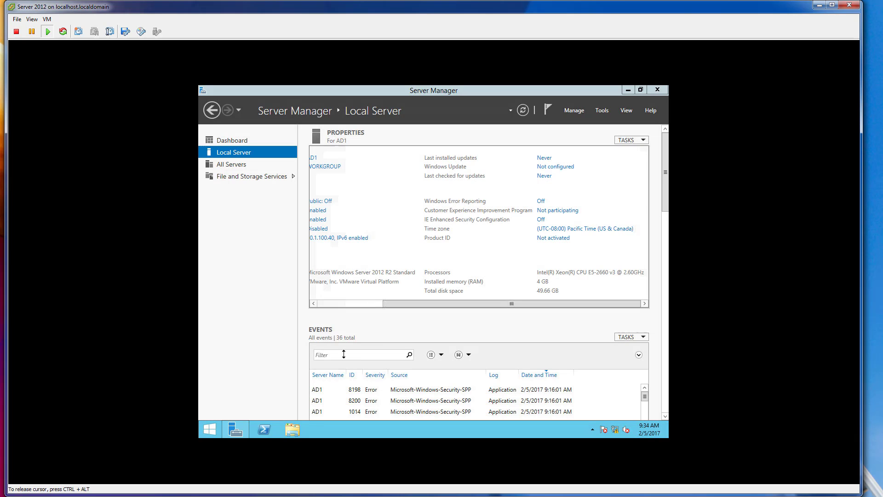
# Start adding roles and features from the dashboard, using a role-based or feature-based installation on server AD1 from the server pool.
pyautogui.click(245, 166)
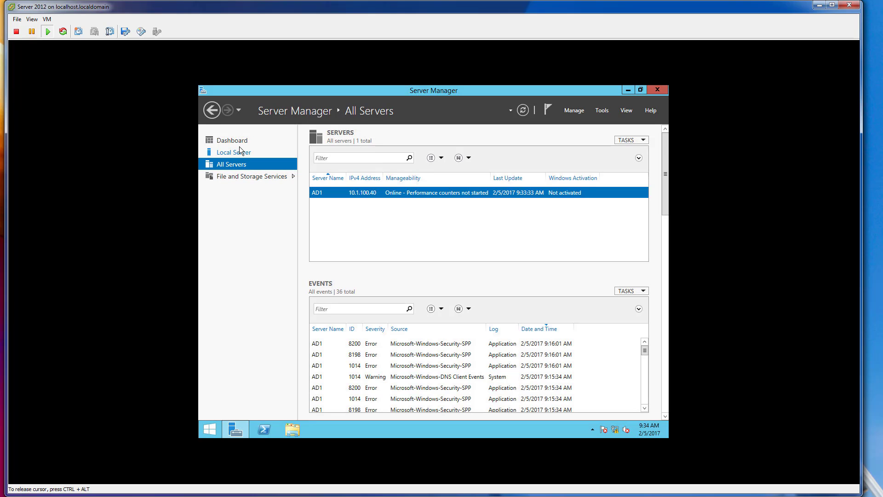
pyautogui.click(239, 146)
pyautogui.click(239, 144)
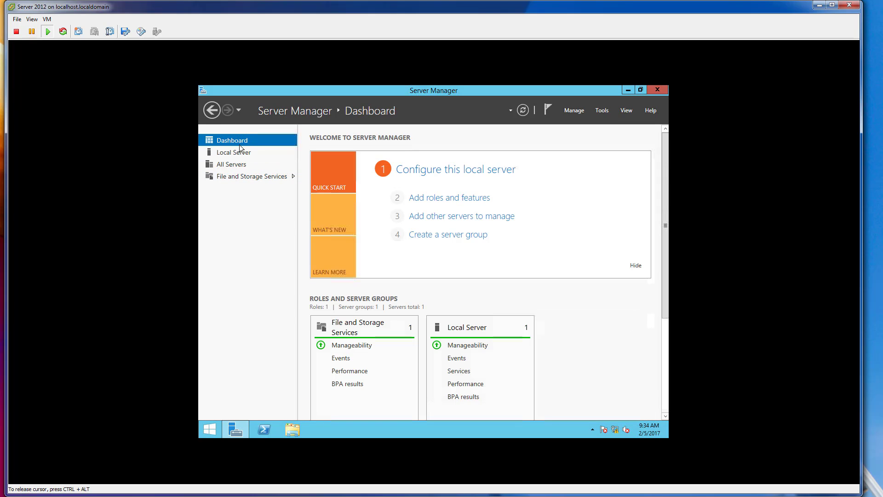
pyautogui.click(455, 199)
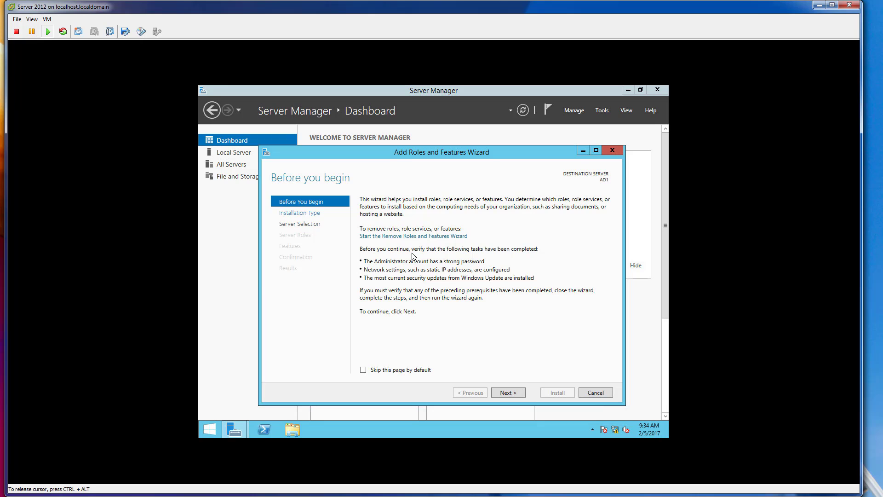
pyautogui.click(509, 392)
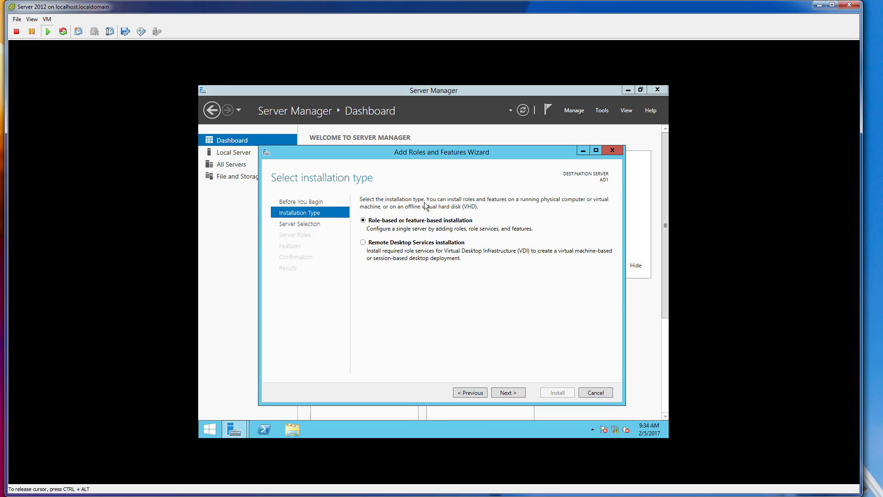
pyautogui.click(515, 397)
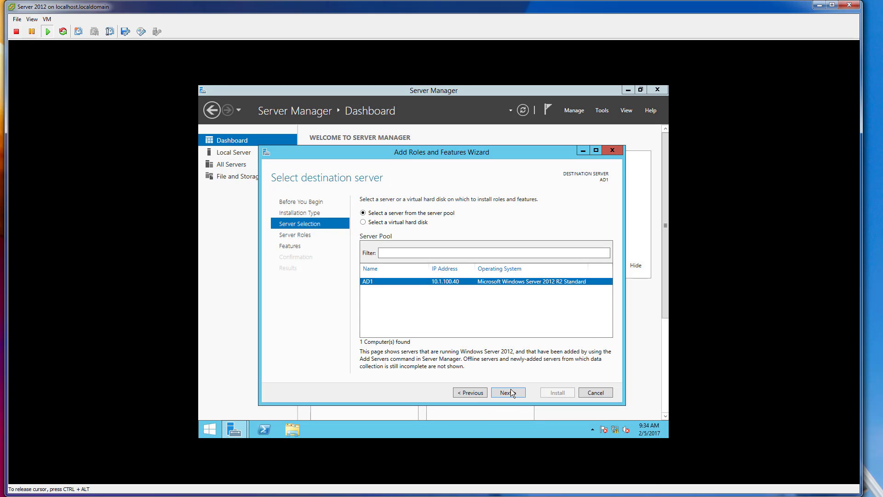
pyautogui.click(513, 394)
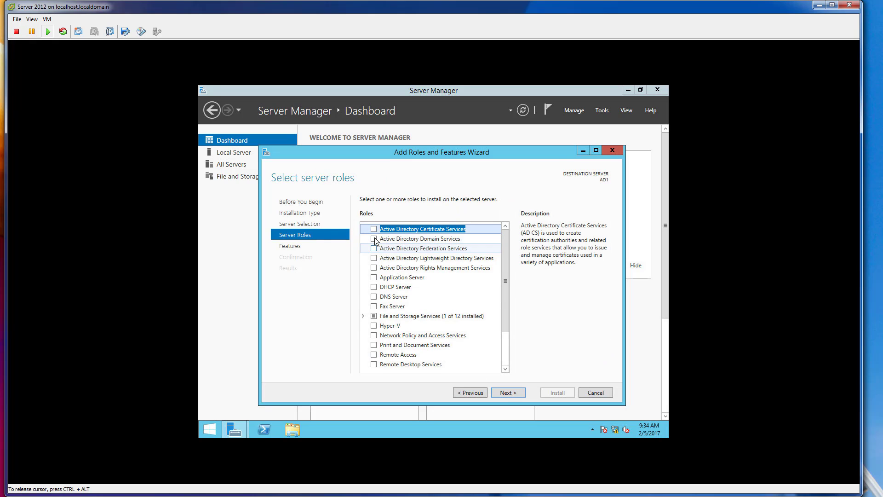
# Select the Active Directory Domain Services role with its required features and management tools, keeping the default feature selection.
pyautogui.click(373, 239)
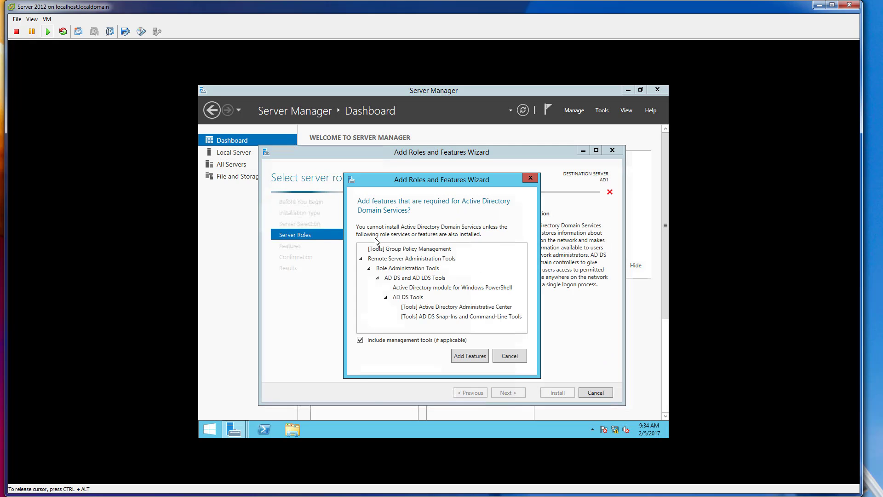
pyautogui.press('Return')
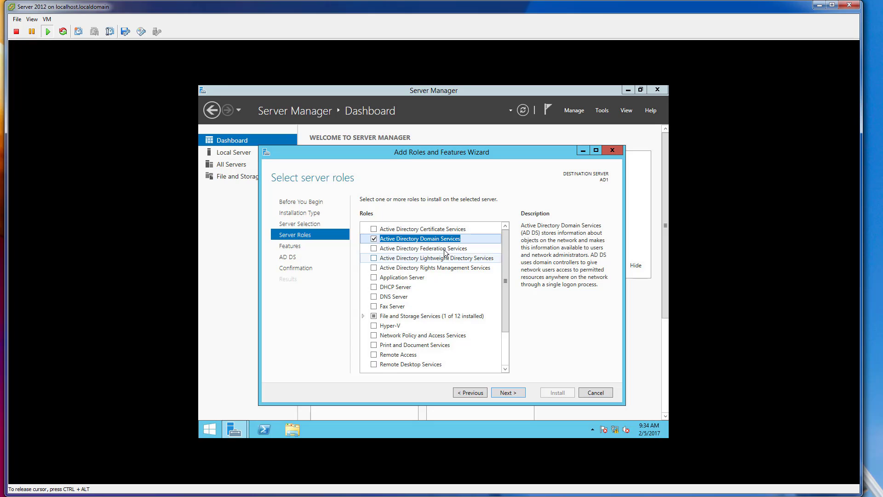
pyautogui.click(509, 392)
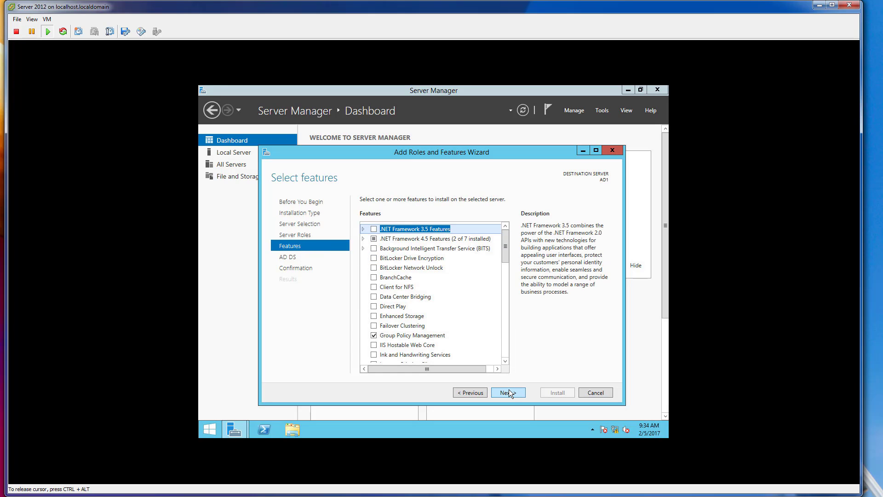
pyautogui.click(509, 391)
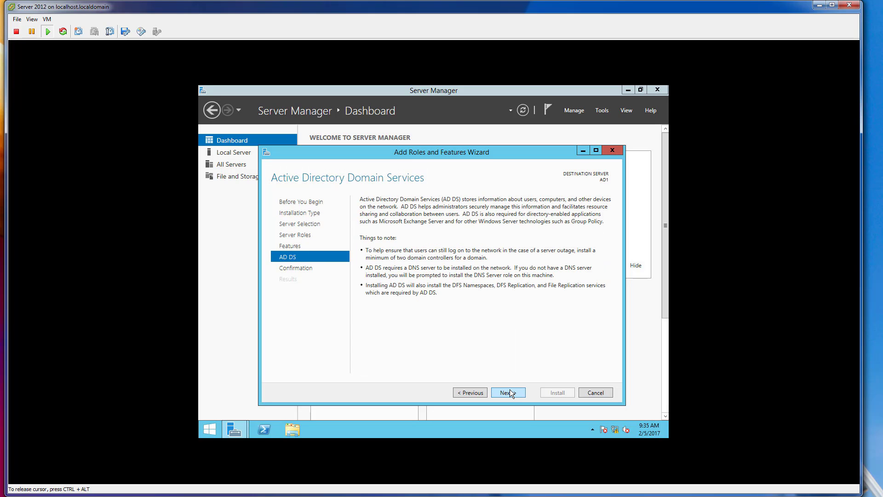
pyautogui.click(509, 392)
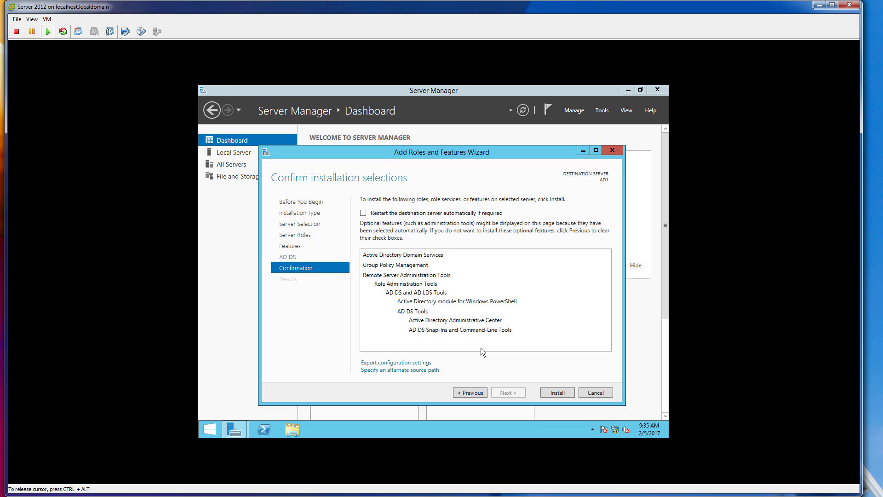
# Allow the destination server to restart automatically if required, install the selected role, and close the wizard.
pyautogui.click(363, 213)
pyautogui.click(481, 295)
pyautogui.click(558, 393)
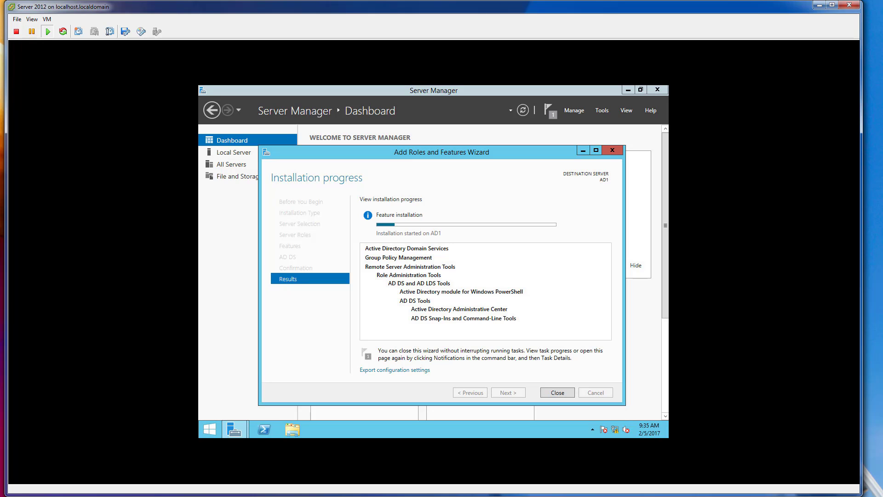
pyautogui.click(560, 391)
pyautogui.click(559, 392)
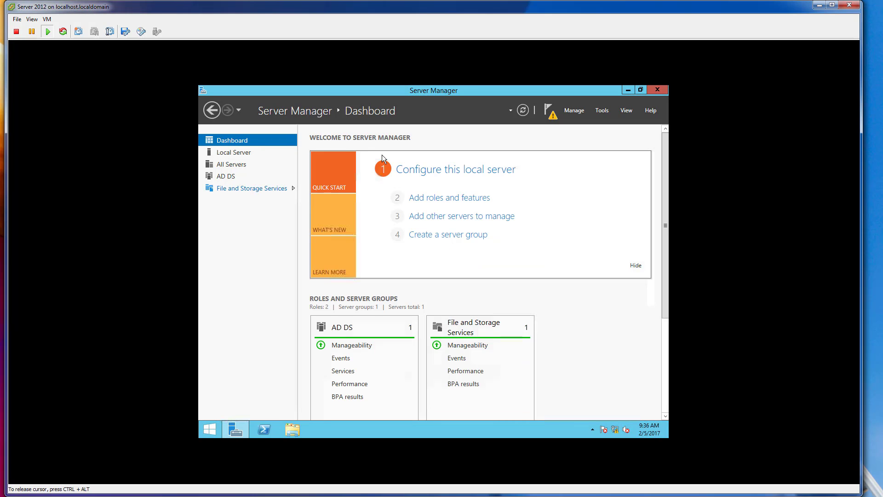
# Open the AD DS post-deployment task details and start promoting this server to a domain controller.
pyautogui.click(233, 180)
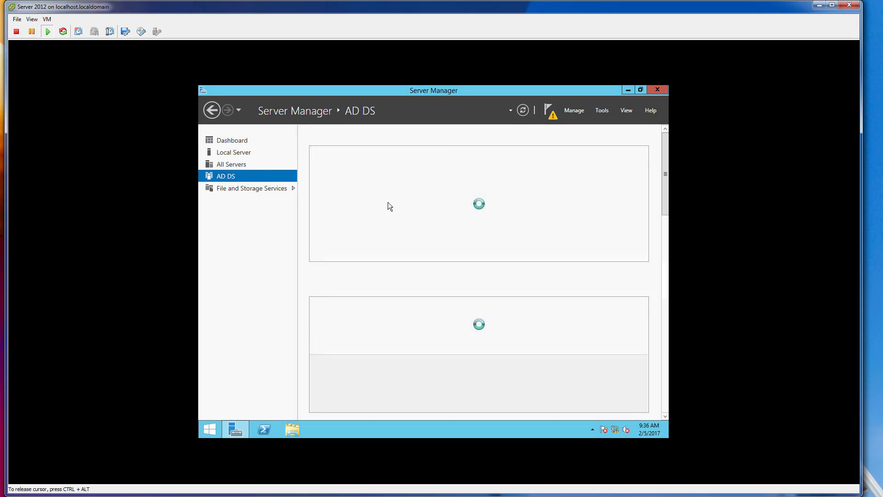
pyautogui.click(619, 152)
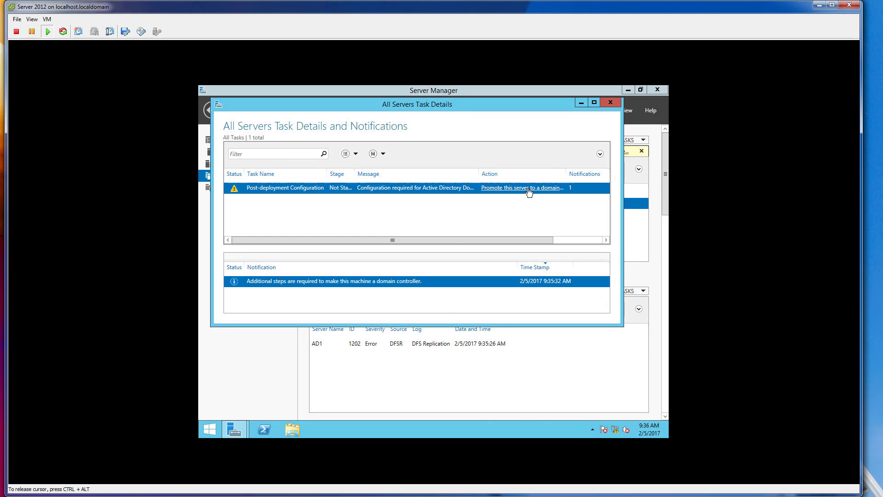
pyautogui.click(529, 188)
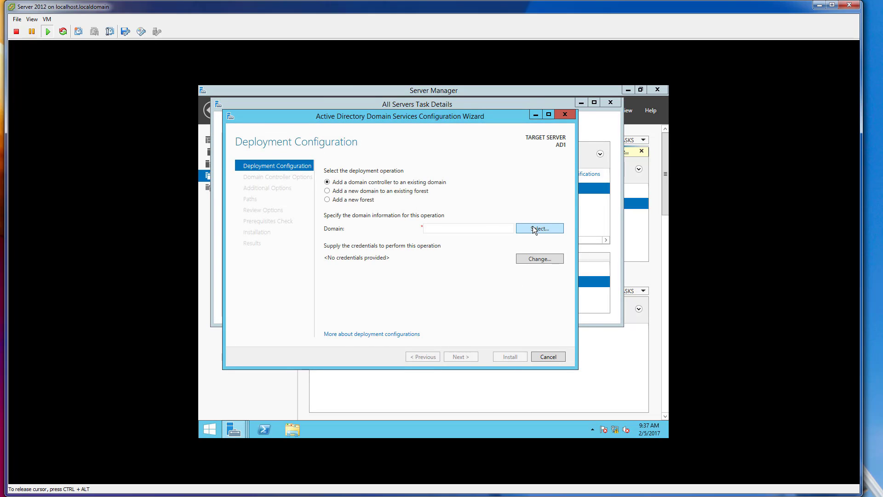
# Set the deployment operation to add a new forest with the root domain name securitydemo.net.
pyautogui.click(339, 200)
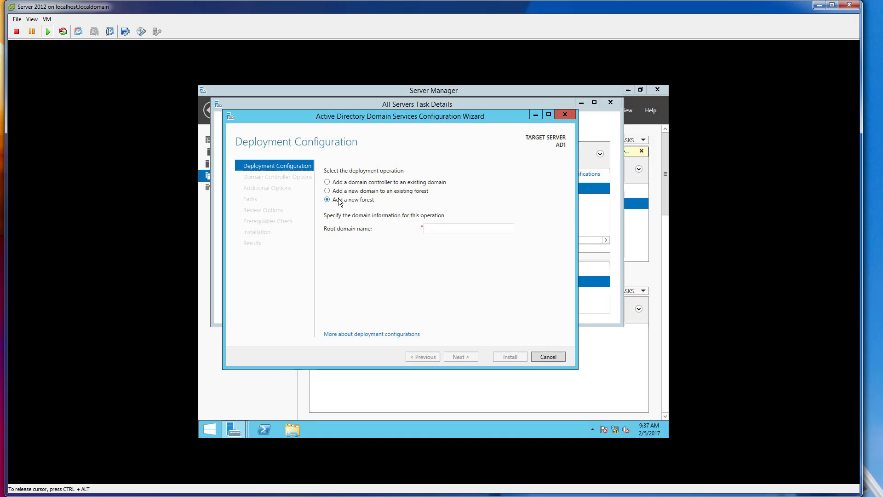
pyautogui.click(456, 226)
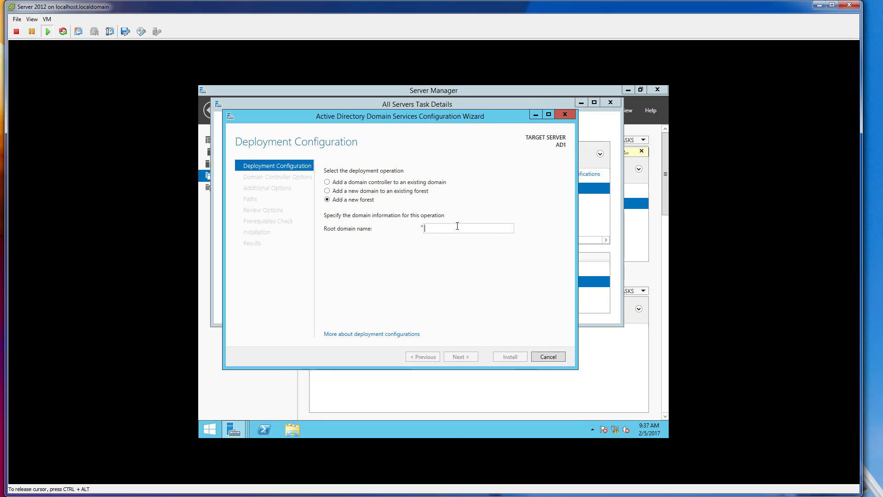
pyautogui.write('securi')
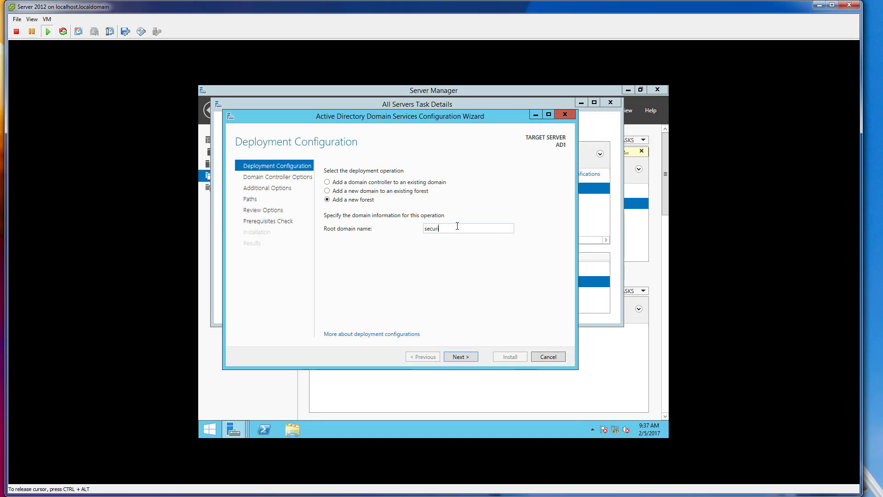
pyautogui.write('tydemo.net')
pyautogui.click(460, 357)
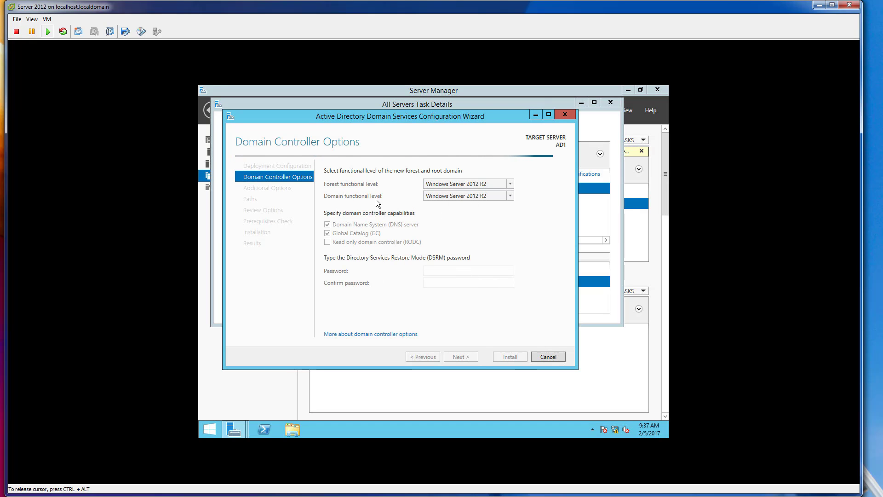
# Enter and confirm the Directory Services Restore Mode password, keeping the default domain controller options.
pyautogui.click(444, 271)
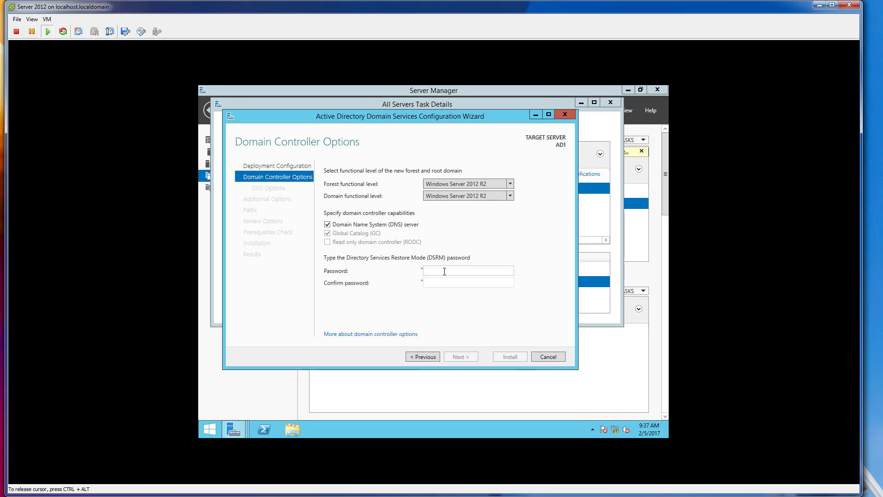
pyautogui.write('Password123')
pyautogui.press('Tab')
pyautogui.write('Password123')
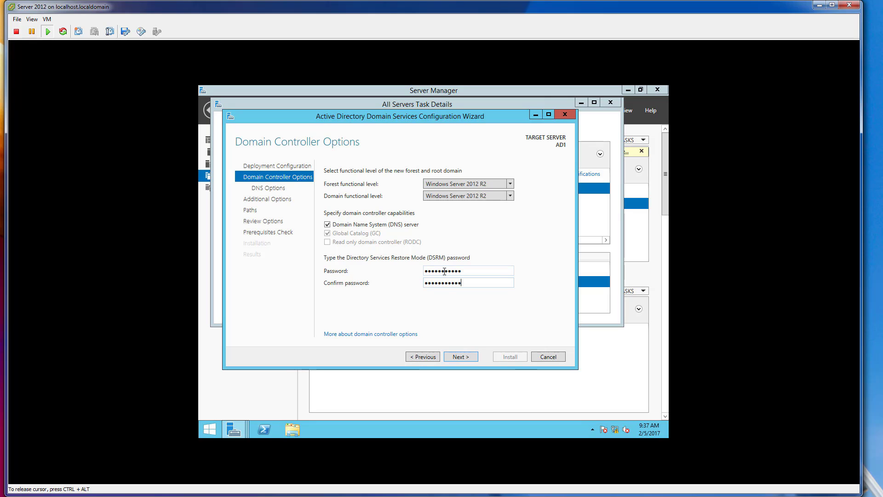
pyautogui.click(470, 356)
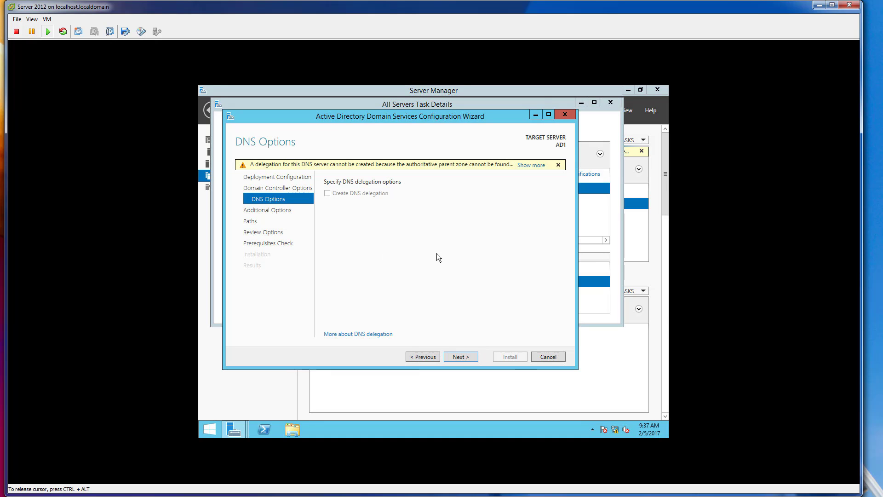
# Accept the default DNS options, NetBIOS name, folder paths and reviewed selections, and read through the prerequisites check results.
pyautogui.click(460, 356)
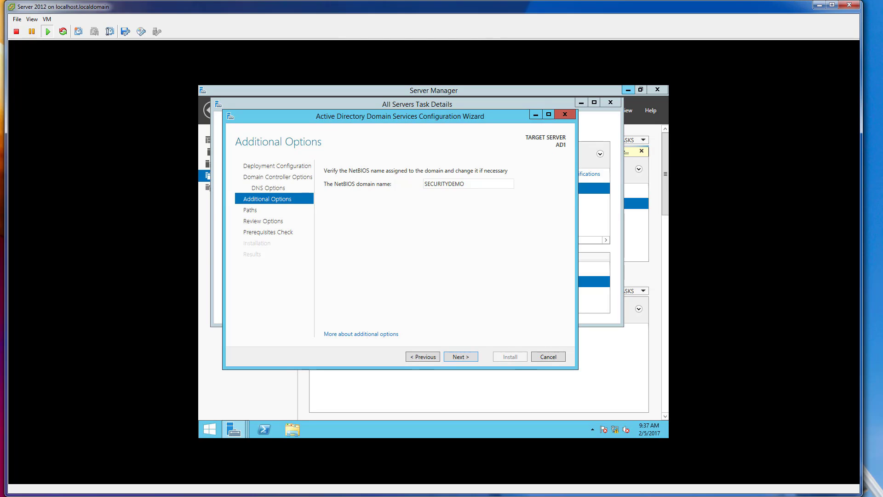
pyautogui.click(468, 355)
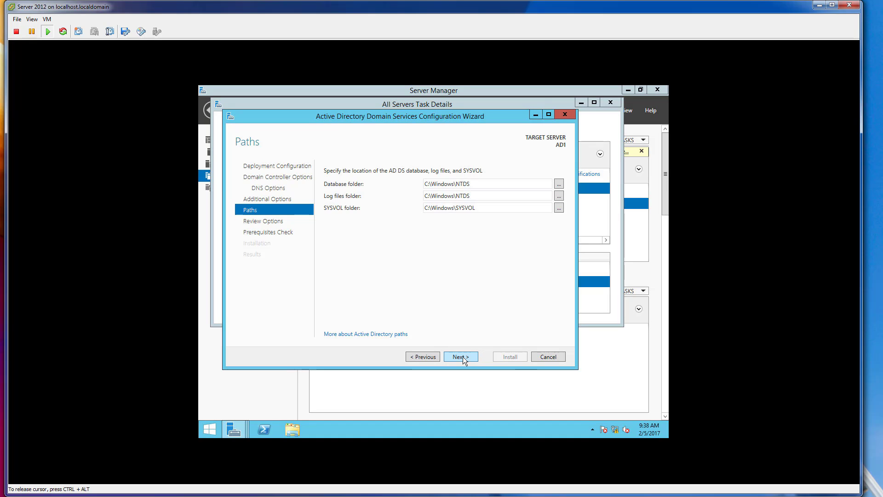
pyautogui.click(461, 357)
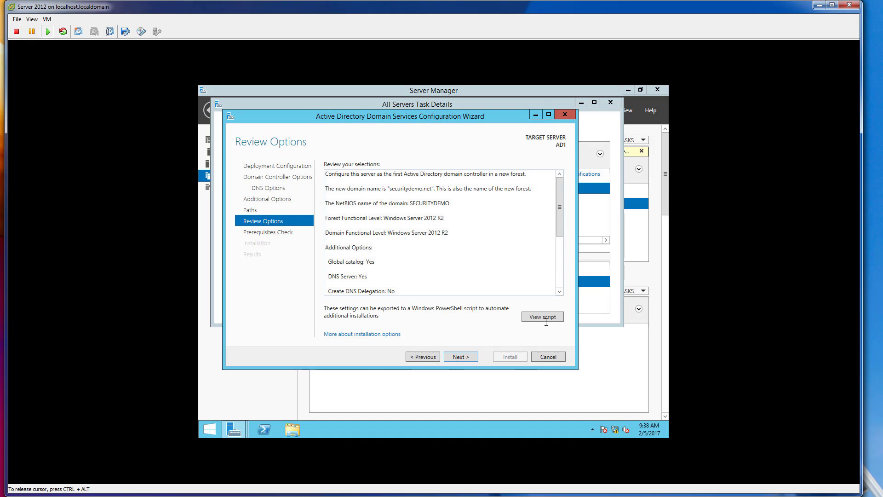
pyautogui.click(462, 357)
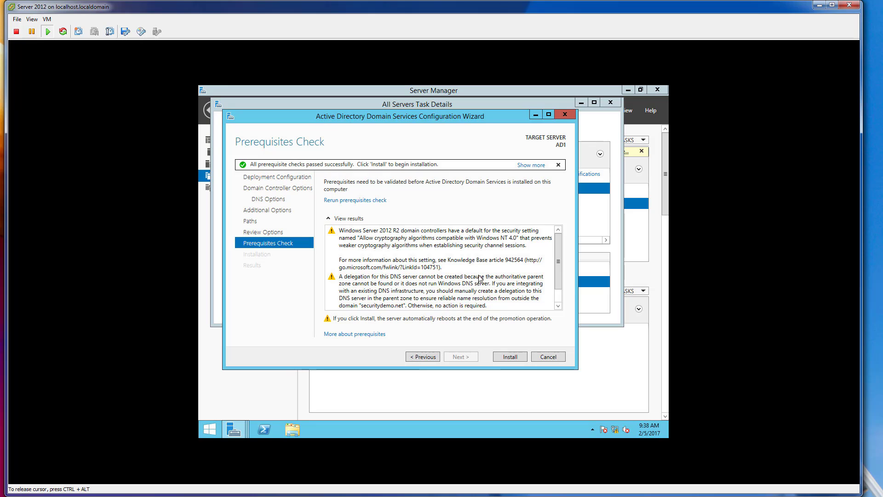
pyautogui.scroll(-3, 552, 283)
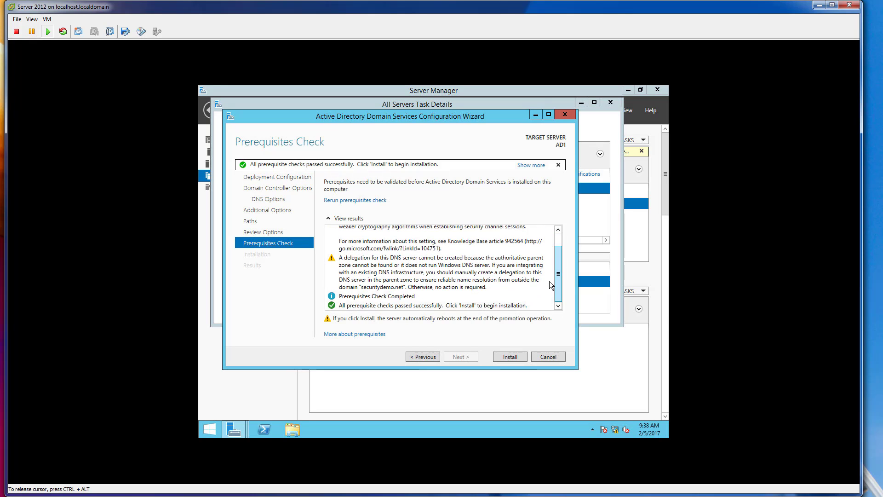
# Install Active Directory Domain Services from the prerequisites check, dismiss the sign-out notice and close the results so the server restarts.
pyautogui.scroll(3, 548, 257)
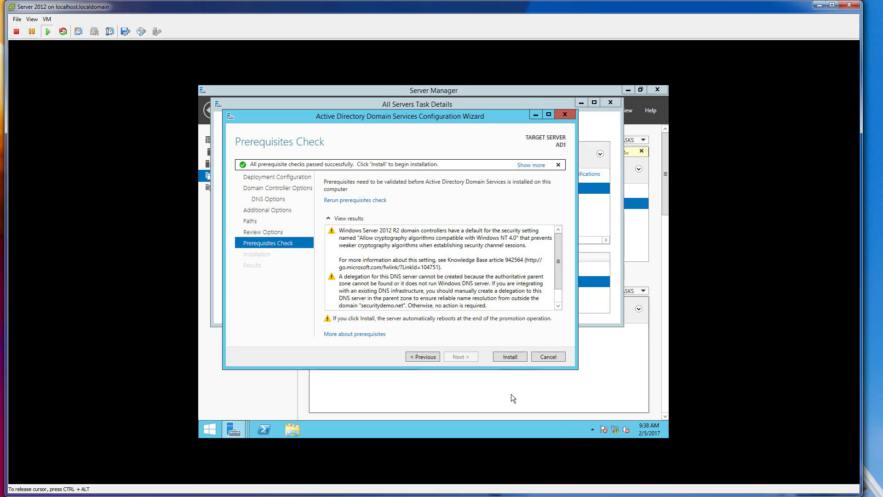
pyautogui.click(510, 356)
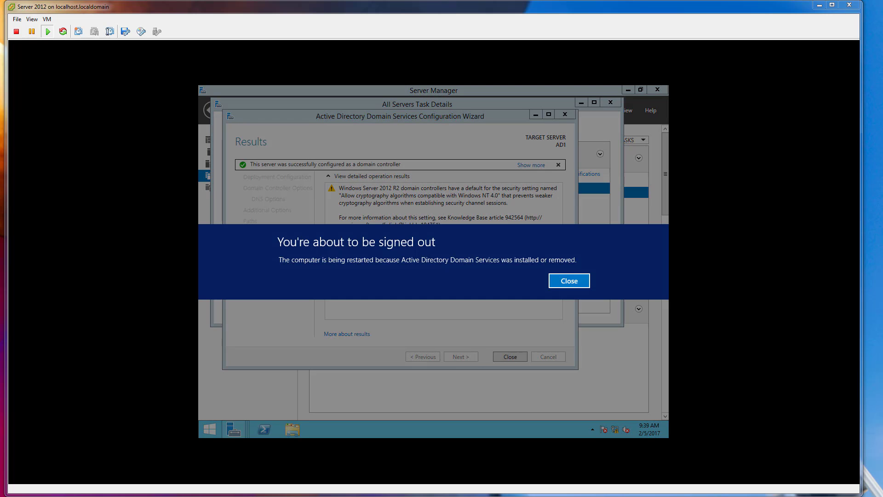
pyautogui.click(413, 249)
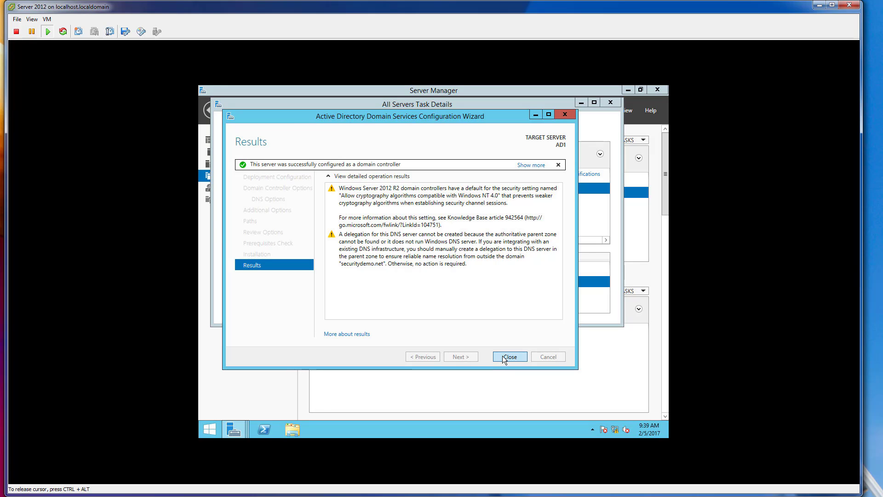
pyautogui.click(507, 357)
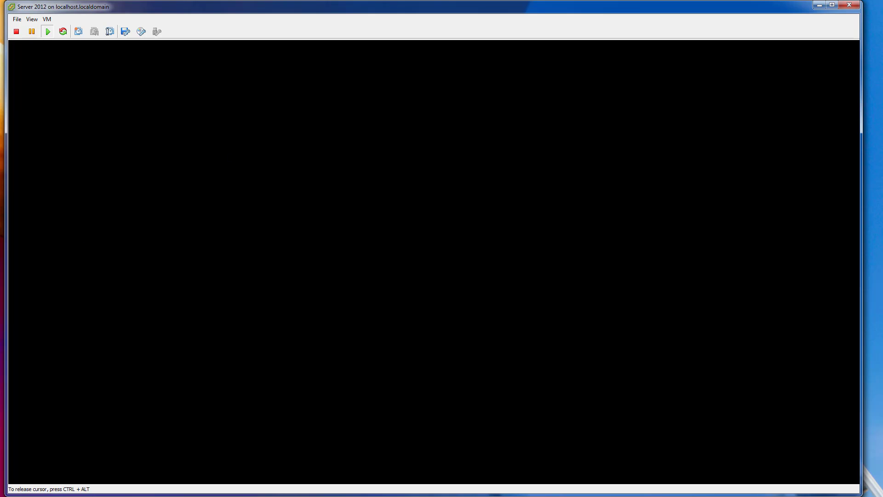
# Restore the Server 2012 console to a smaller window and open the Jump-PC virtual machine's console from vSphere Client.
pyautogui.doubleClick(511, 7)
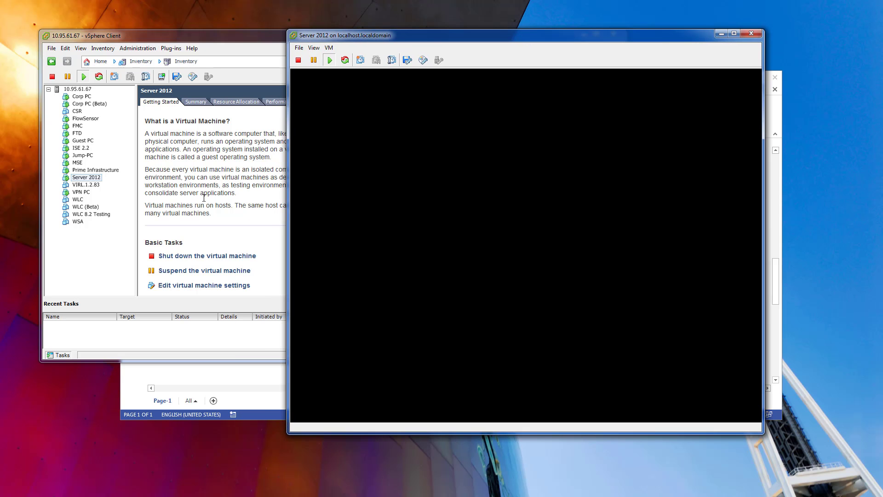
pyautogui.click(104, 181)
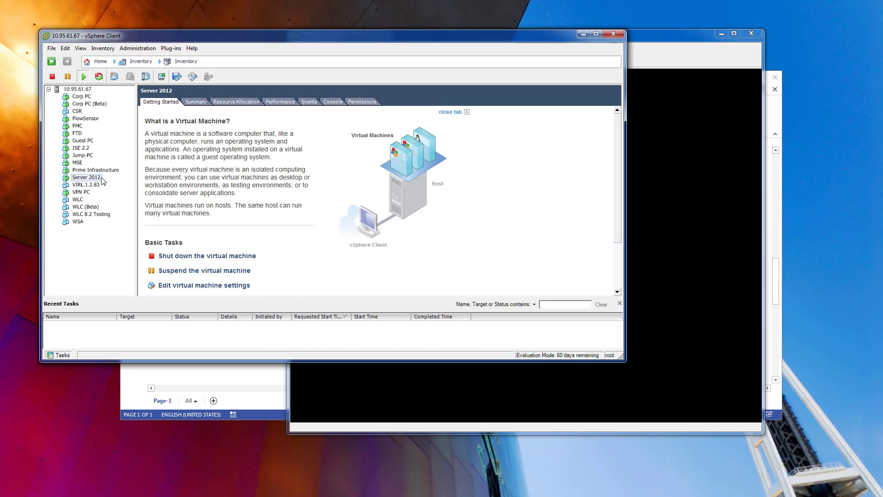
pyautogui.click(87, 156)
pyautogui.click(162, 77)
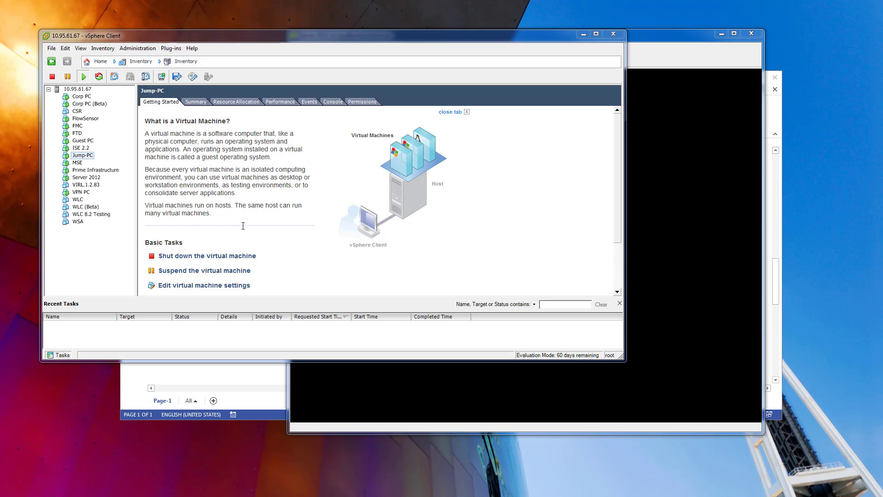
pyautogui.moveTo(219, 32); pyautogui.dragTo(196, 26)
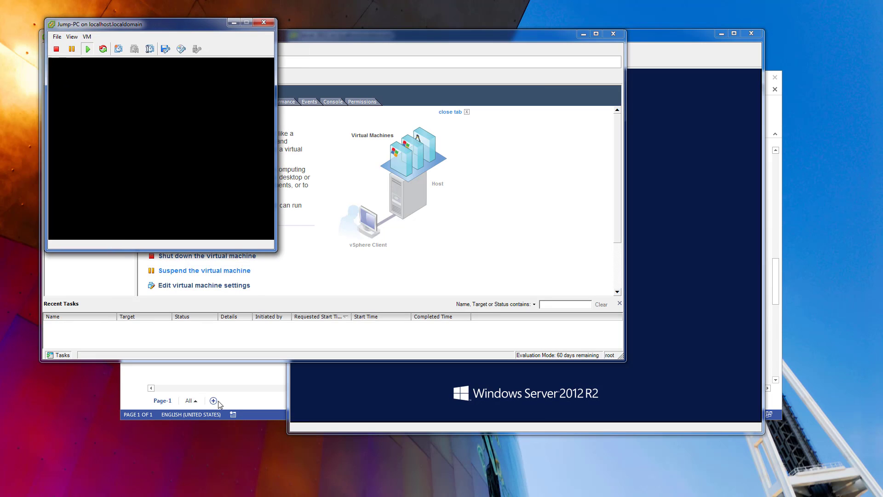
# Review the Jump PC's connections in the Demo Lab network diagram in Visio and check the restart progress in the Server 2012 console.
pyautogui.click(217, 404)
pyautogui.scroll(1, 542, 238)
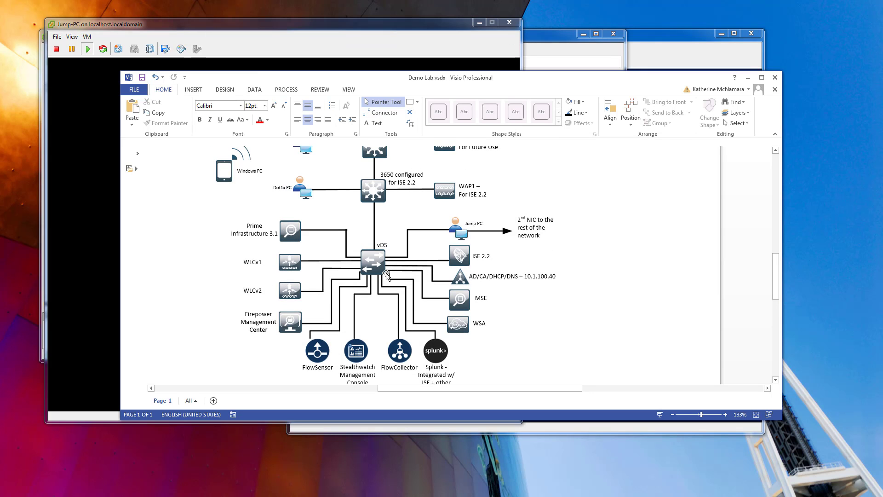
pyautogui.scroll(2, 397, 261)
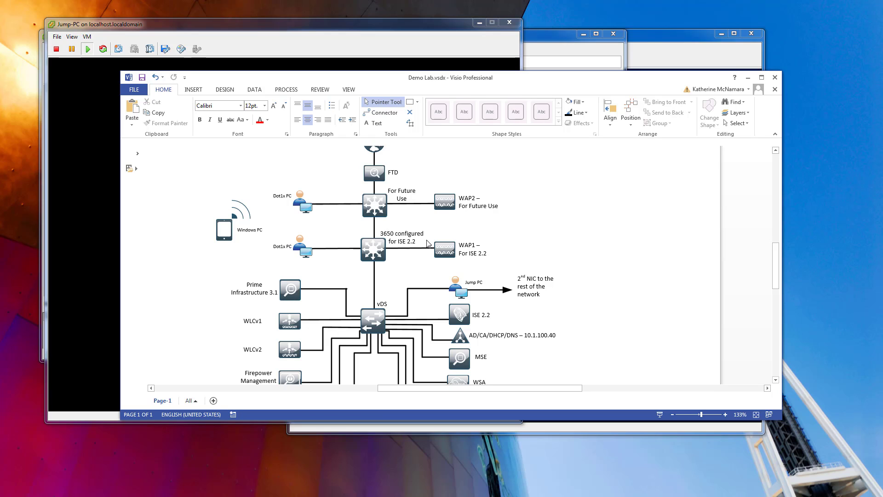
pyautogui.click(377, 48)
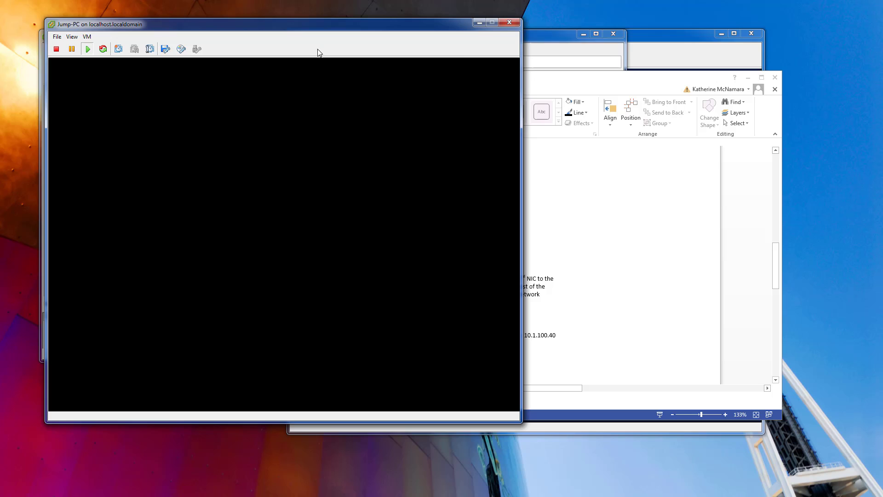
pyautogui.click(662, 48)
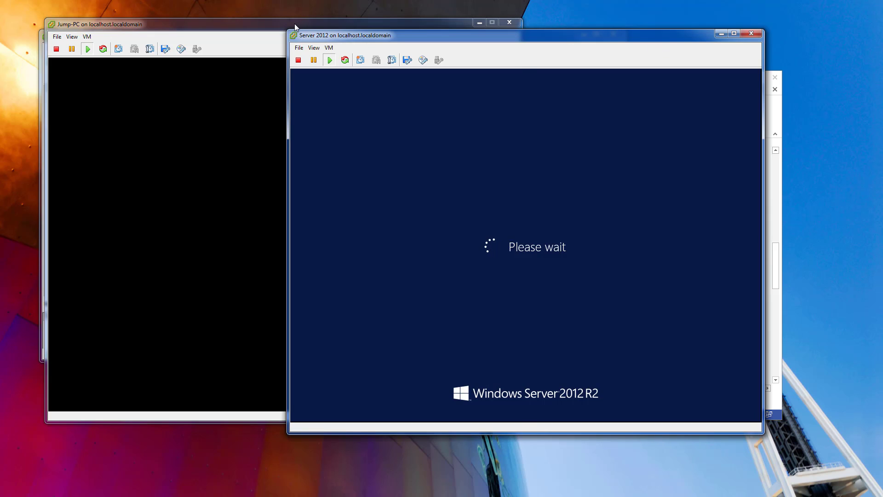
pyautogui.click(196, 38)
pyautogui.click(87, 36)
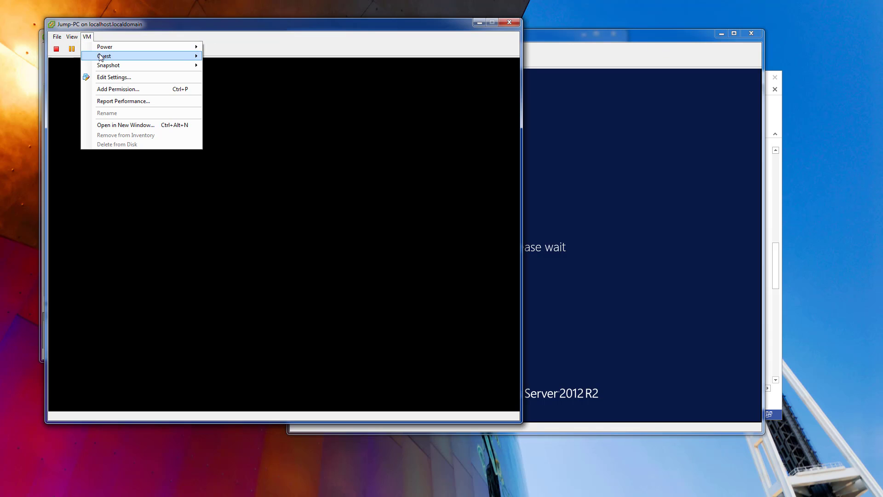
pyautogui.moveTo(100, 55)
pyautogui.click(256, 78)
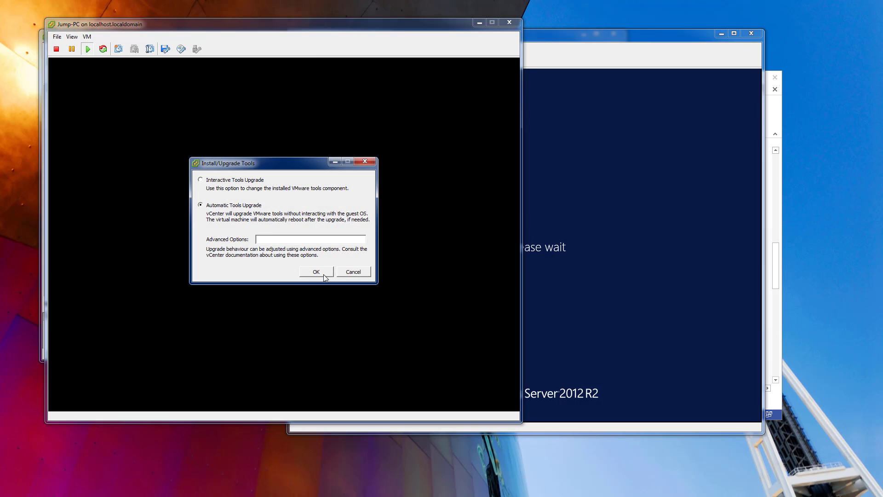
pyautogui.click(353, 272)
# Sign in to Jump-PC as Administrator by entering the account password, and decline device discovery on the network.
pyautogui.click(87, 36)
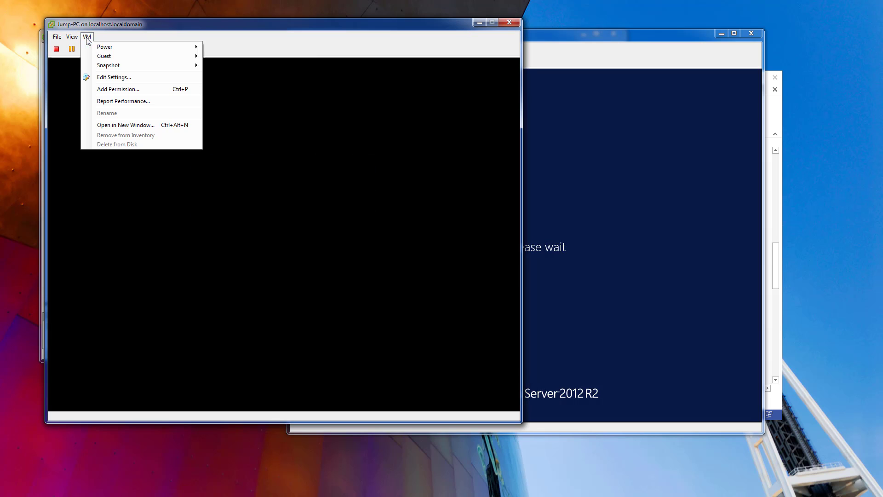
pyautogui.moveTo(118, 57)
pyautogui.click(243, 66)
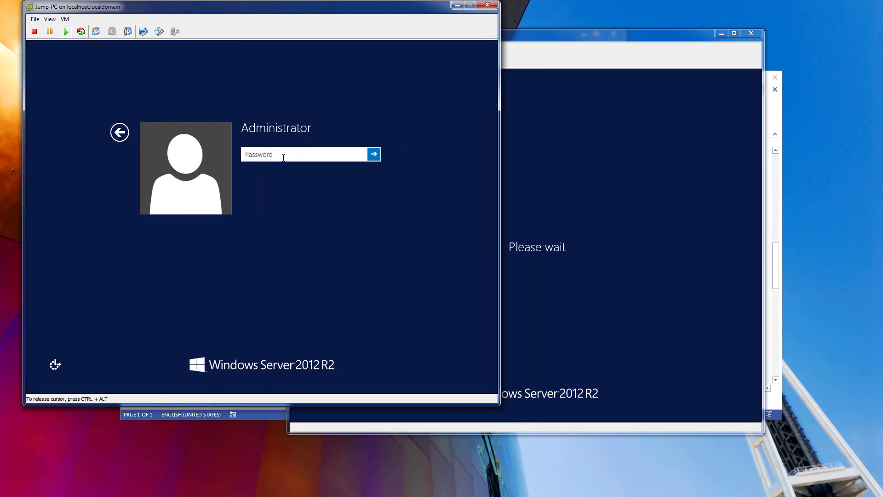
pyautogui.write('Pas')
pyautogui.press('Return')
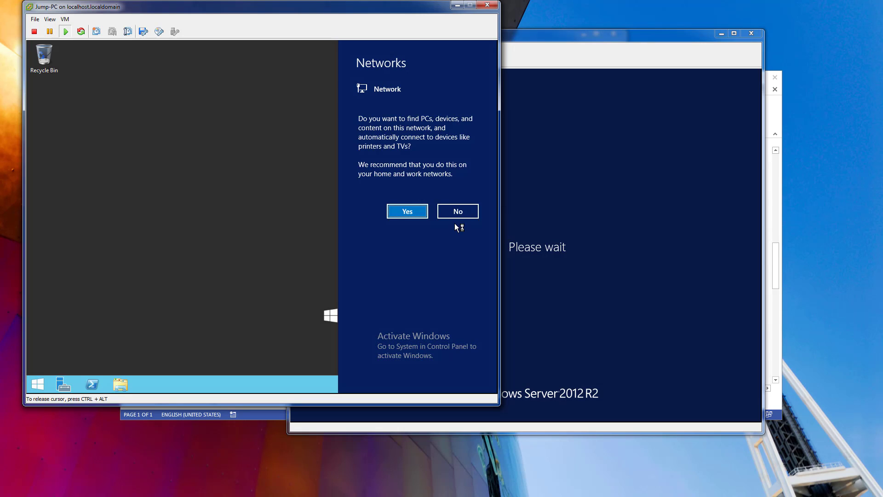
pyautogui.click(457, 211)
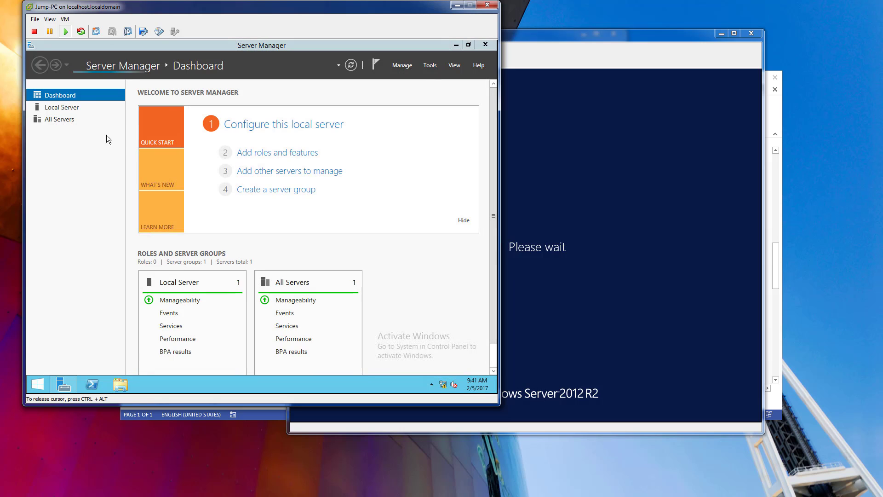
# Turn off Internet Explorer Enhanced Security Configuration in the local server properties.
pyautogui.click(71, 107)
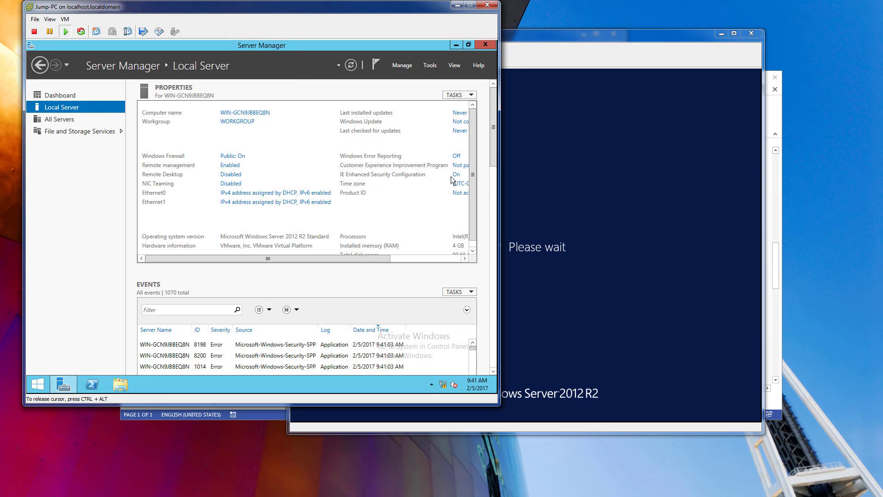
pyautogui.click(456, 175)
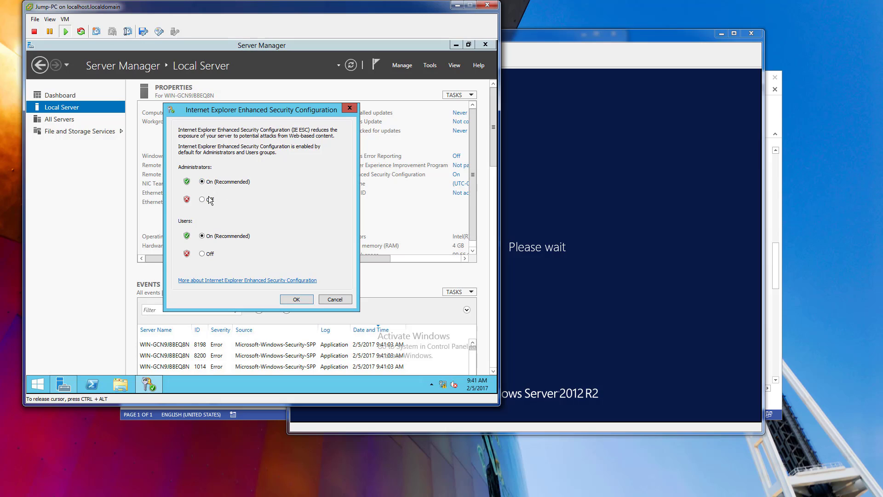
pyautogui.click(205, 254)
pyautogui.click(309, 302)
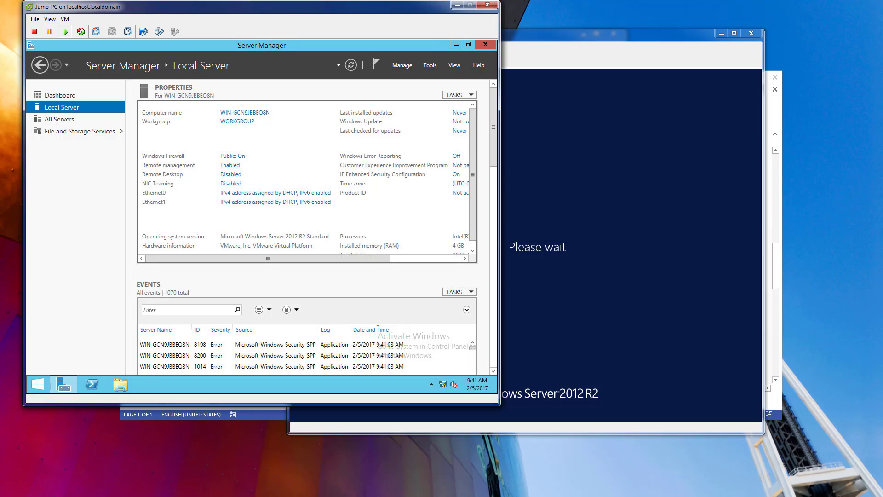
# Enable Remote Desktop by allowing remote connections to this computer, without requiring Network Level Authentication.
pyautogui.click(234, 175)
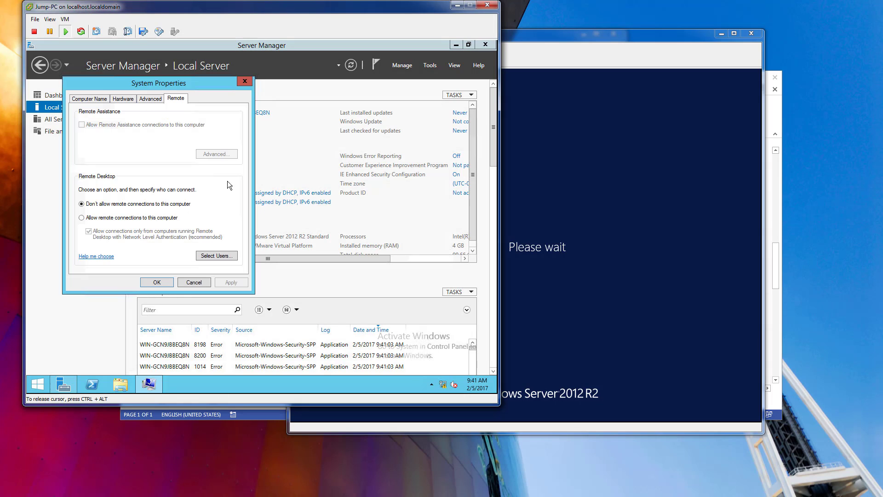
pyautogui.click(117, 219)
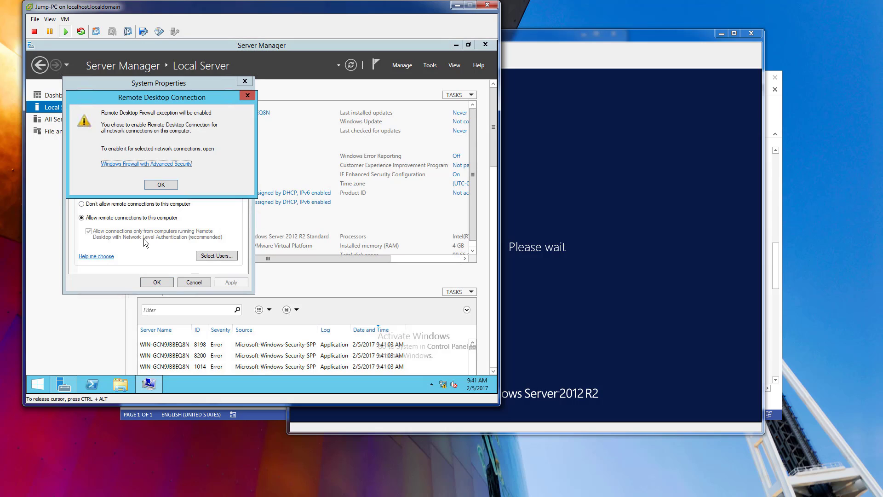
pyautogui.click(156, 185)
pyautogui.click(89, 231)
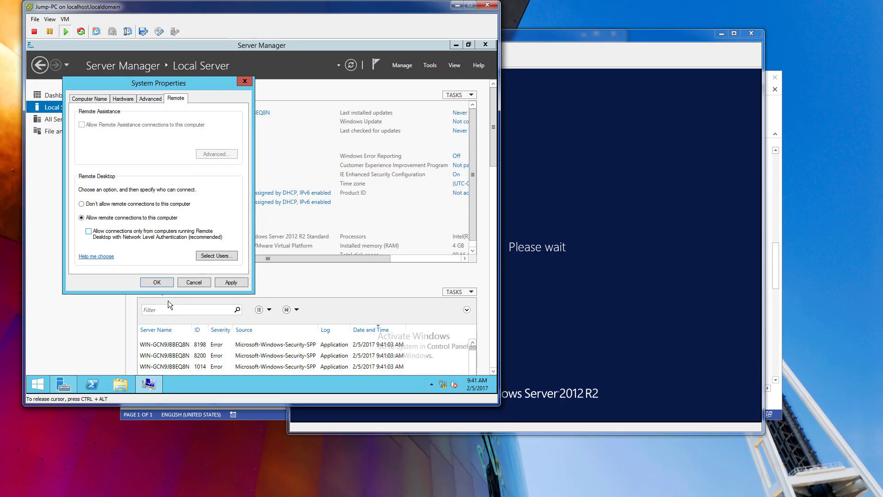
pyautogui.click(157, 282)
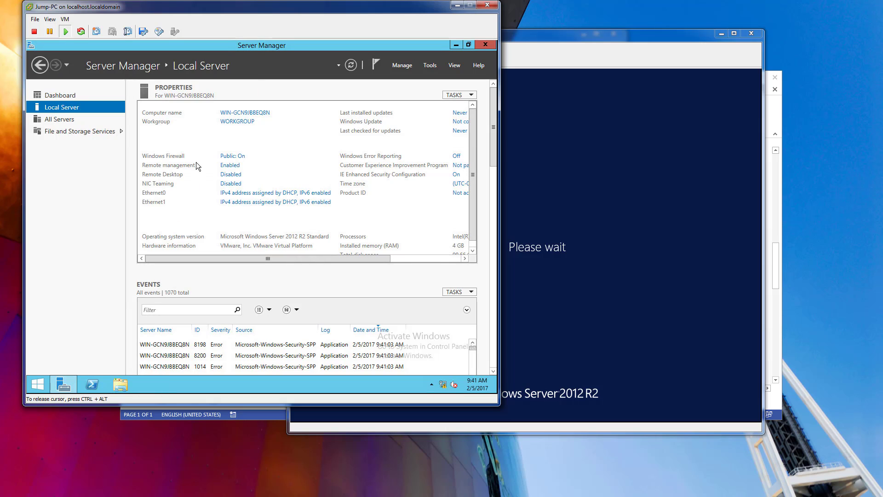
# Open the Network and Sharing Center and display the Jump-PC's network adapter connections.
pyautogui.rightClick(444, 388)
pyautogui.click(427, 378)
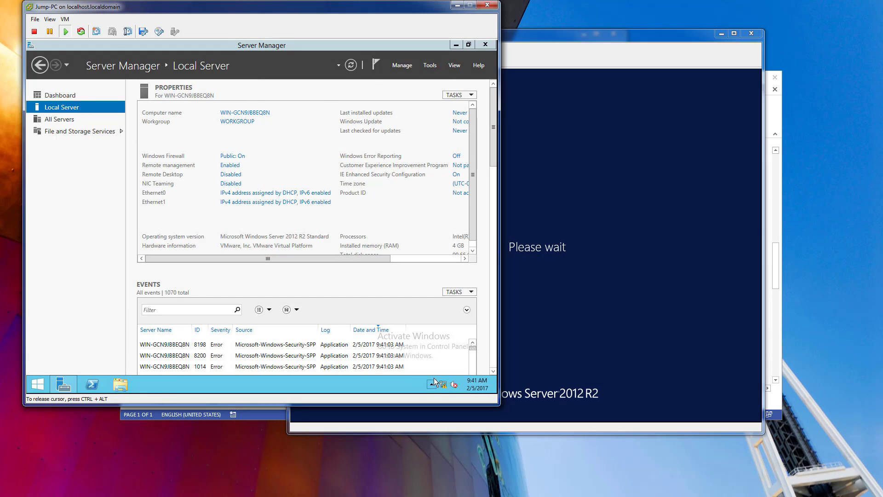
pyautogui.click(148, 132)
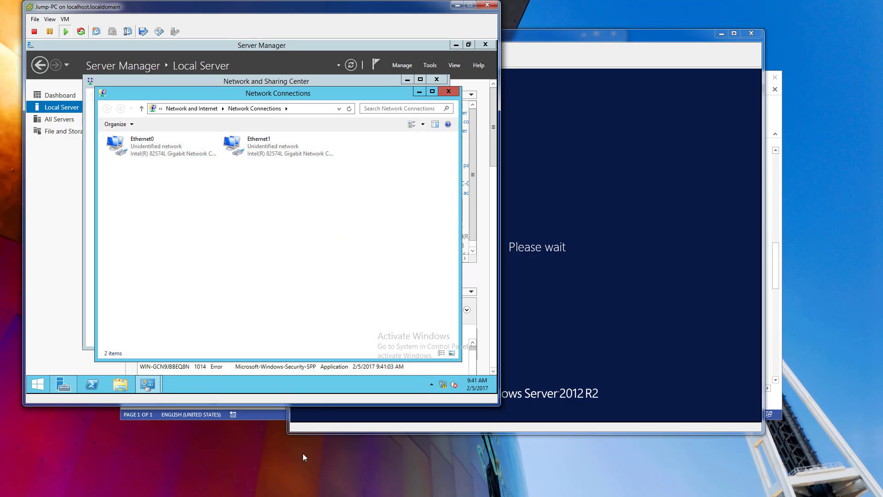
# Check in vSphere Client which networks Jump-PC's two network adapters are connected to in the virtual machine settings.
pyautogui.hotkey('alt', 'Tab')
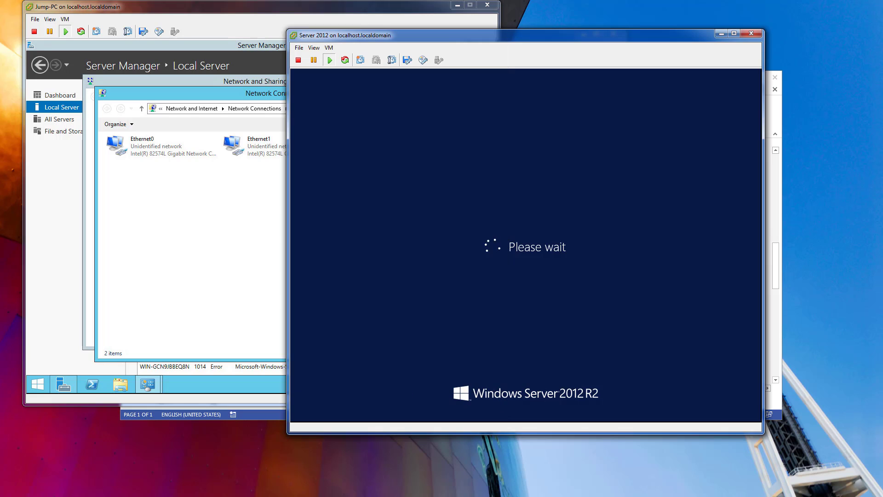
pyautogui.hotkey('alt', 'Tab')
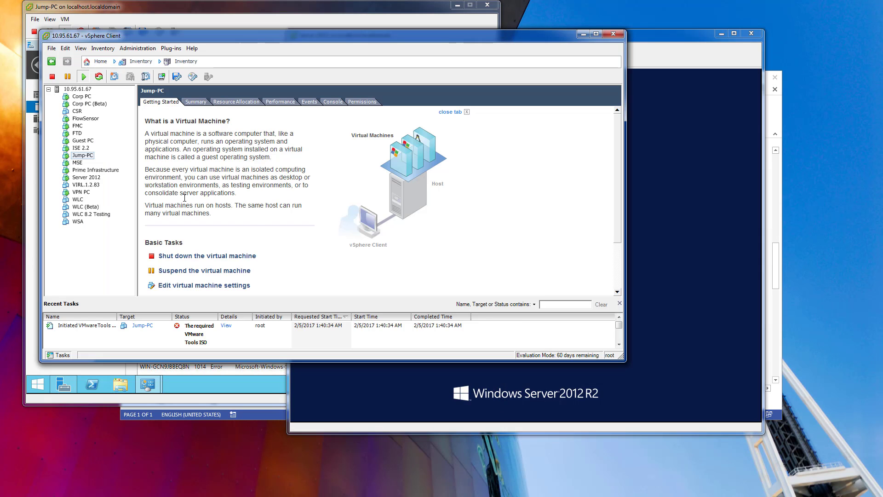
pyautogui.rightClick(92, 156)
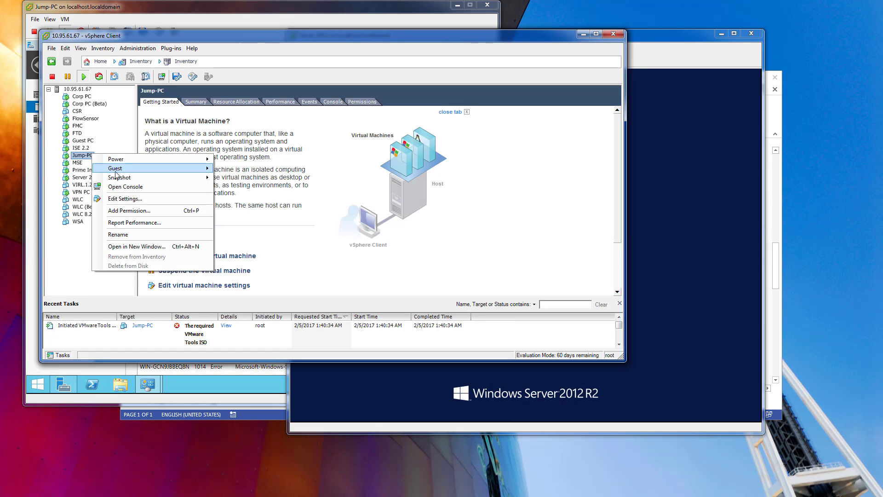
pyautogui.click(123, 198)
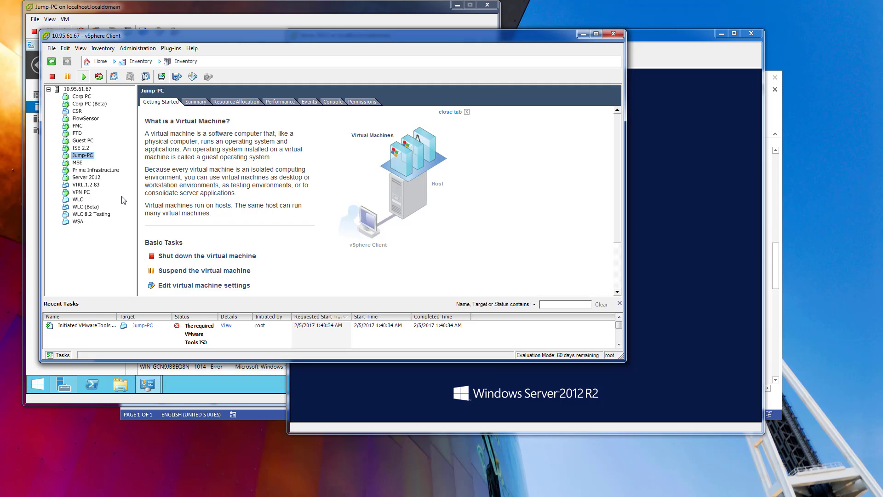
pyautogui.click(277, 173)
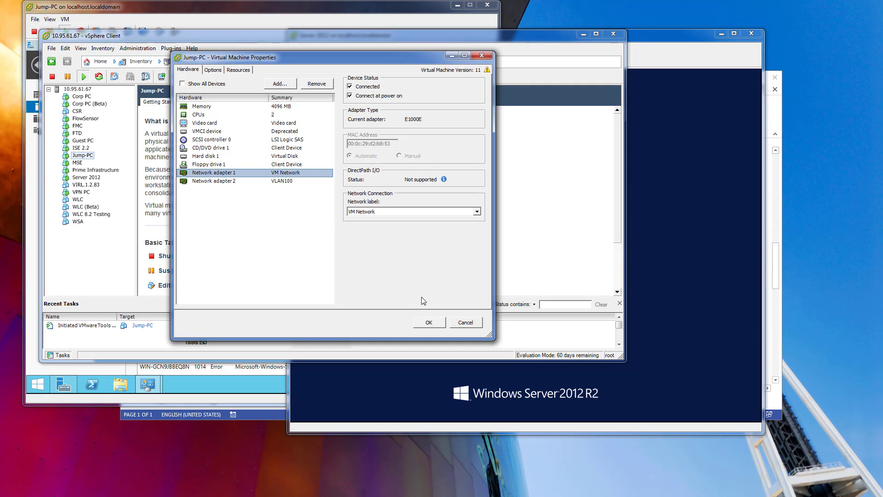
pyautogui.click(466, 323)
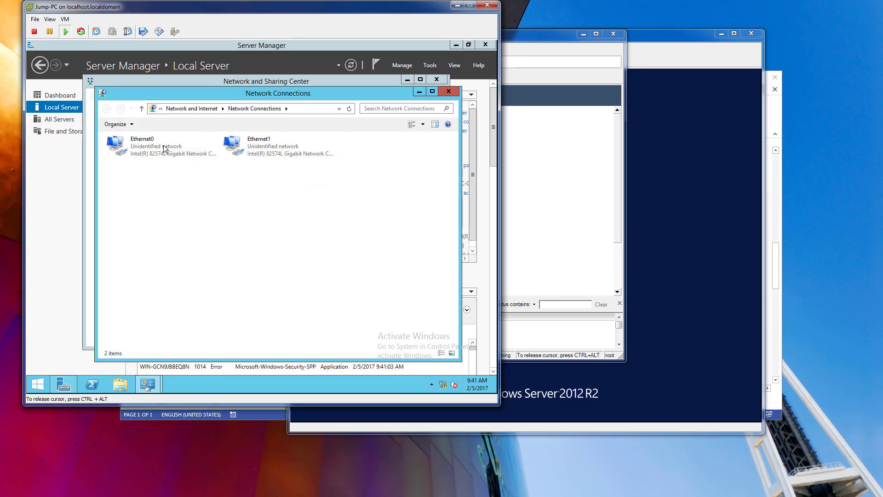
# Open the IPv4 properties of Jump-PC's Ethernet1 adapter and choose to use a manually specified IP address.
pyautogui.click(165, 147)
pyautogui.rightClick(164, 146)
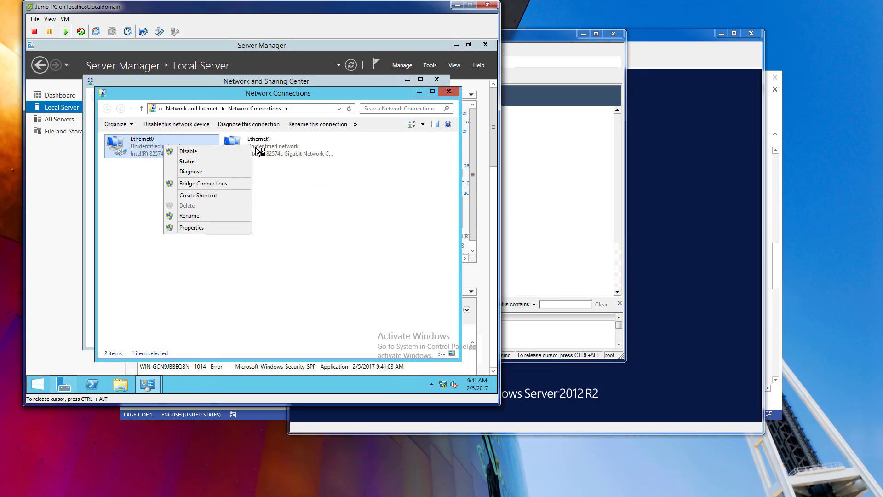
pyautogui.rightClick(273, 152)
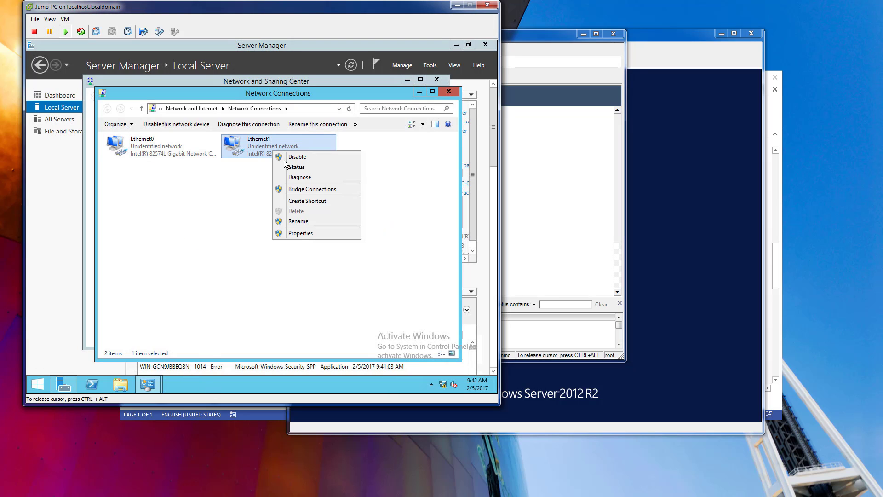
pyautogui.click(305, 234)
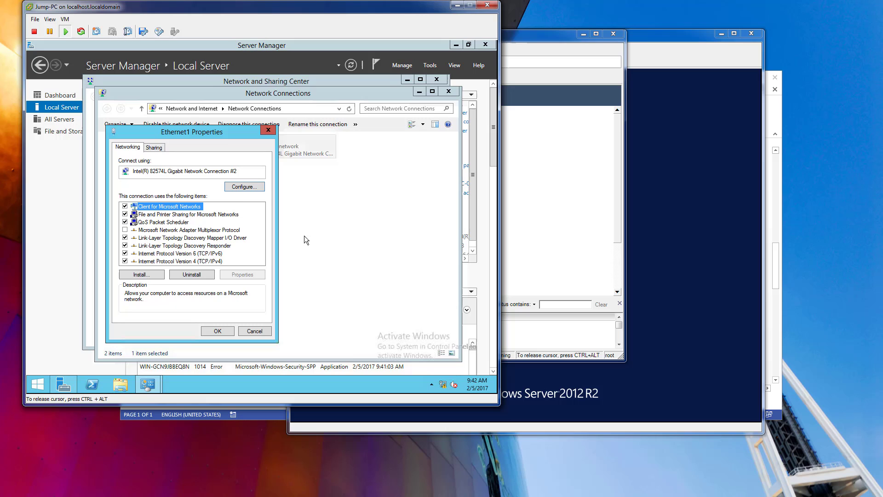
pyautogui.click(223, 261)
pyautogui.click(236, 275)
pyautogui.click(180, 233)
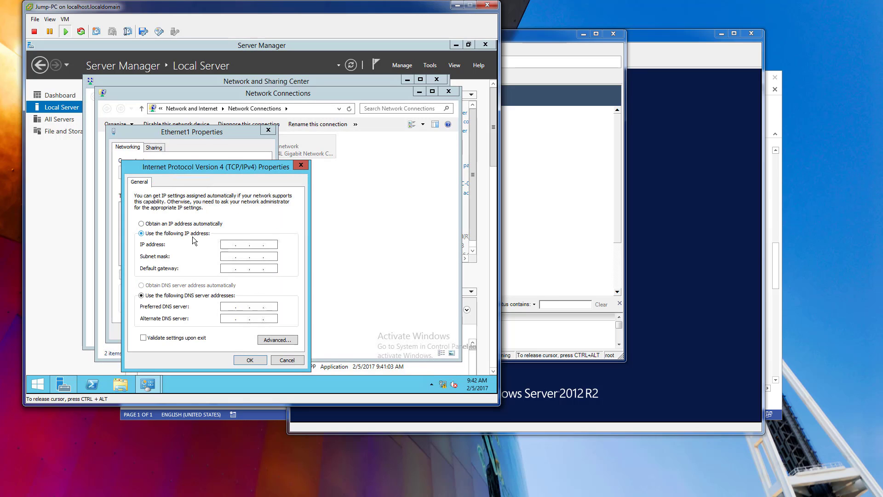
# Set Ethernet1's IP address to 10.1.100.45, subnet mask to 255.255.255.0 and preferred DNS server to 10.1.100.40, and apply the settings.
pyautogui.click(231, 243)
pyautogui.press('End')
pyautogui.press('Tab')
pyautogui.write('255.255.255')
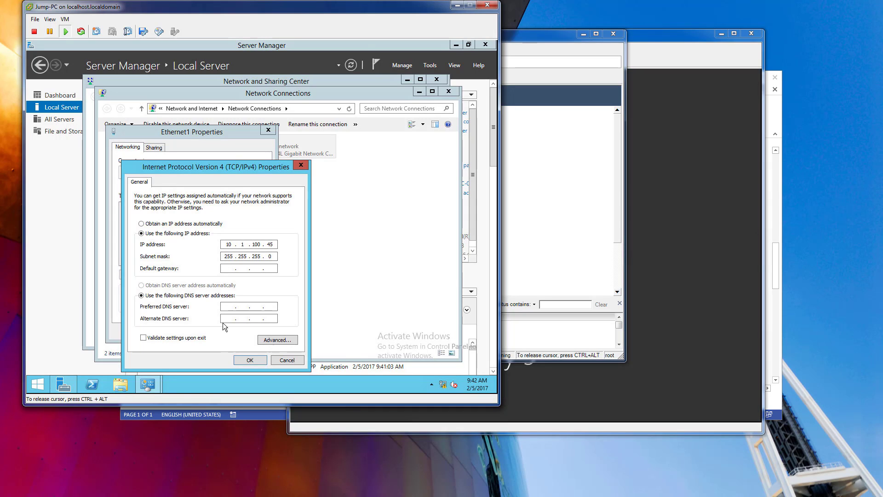
pyautogui.click(228, 307)
pyautogui.write('10 . 1 . 100 . 40')
pyautogui.click(250, 360)
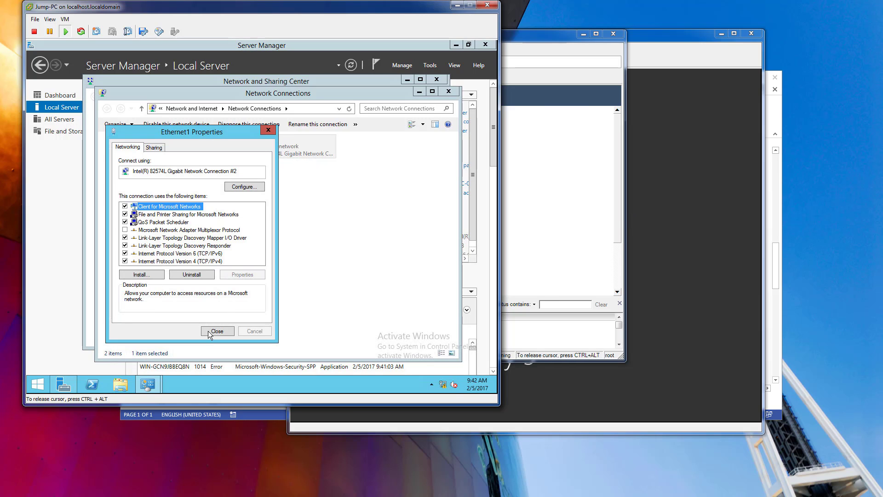
pyautogui.click(215, 332)
# Open the IPv4 properties of the Ethernet0 adapter and choose to use a manually specified IP address.
pyautogui.click(122, 146)
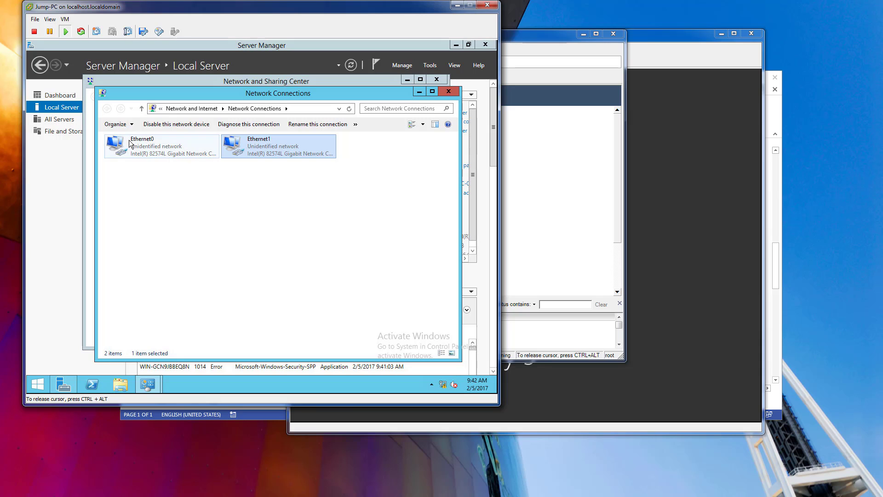
pyautogui.rightClick(159, 149)
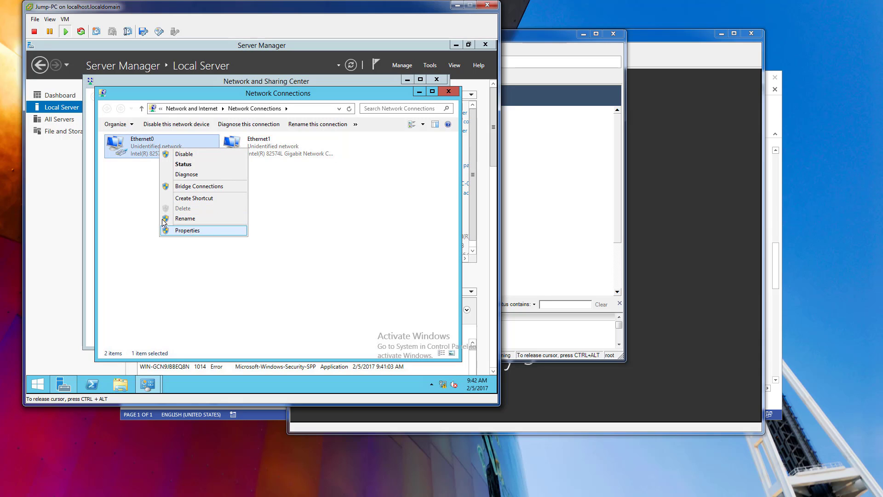
pyautogui.click(191, 232)
pyautogui.click(180, 260)
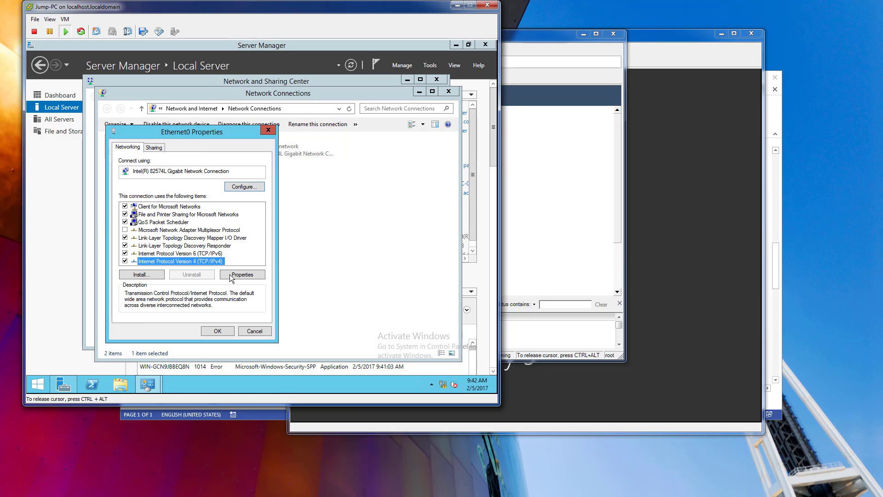
pyautogui.click(232, 274)
pyautogui.click(184, 233)
# Give Ethernet0 a static address in the 10.95.61 range with subnet mask 255.255.255.240 and a 10.95.61 default gateway, and apply the settings.
pyautogui.click(241, 245)
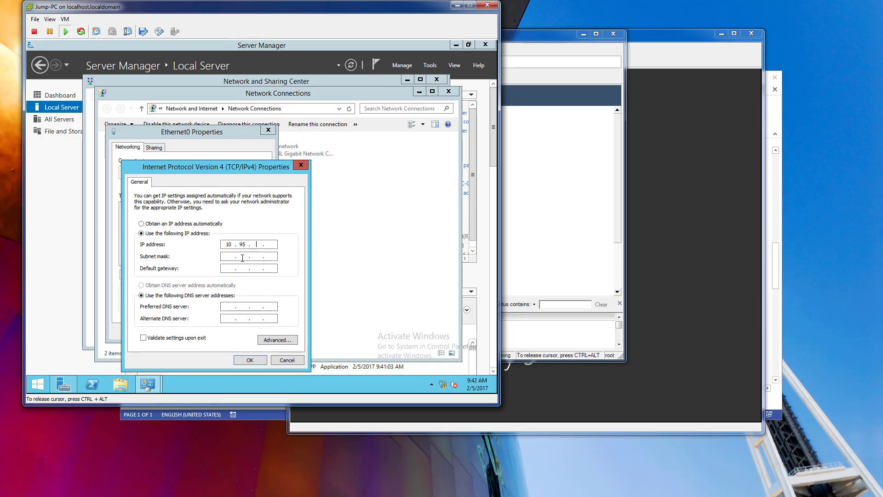
pyautogui.write('10.95.61.68')
pyautogui.click(242, 258)
pyautogui.write('25525525524010.95.61')
pyautogui.click(255, 360)
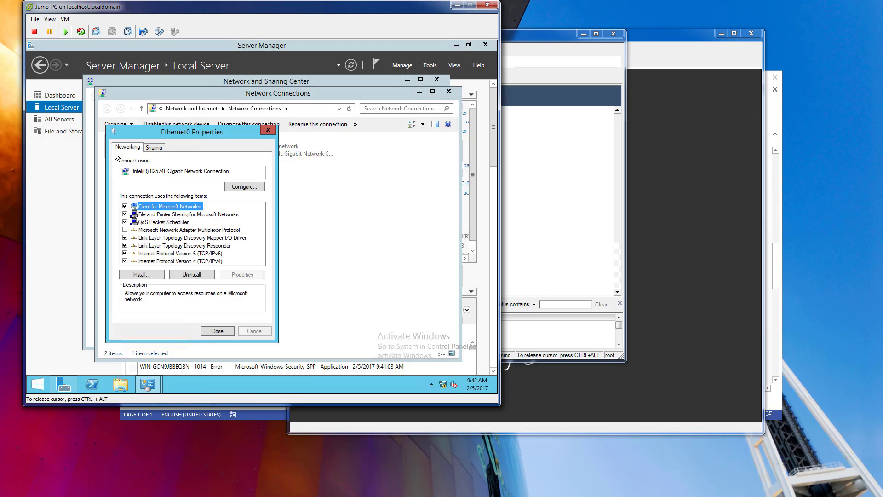
pyautogui.click(209, 329)
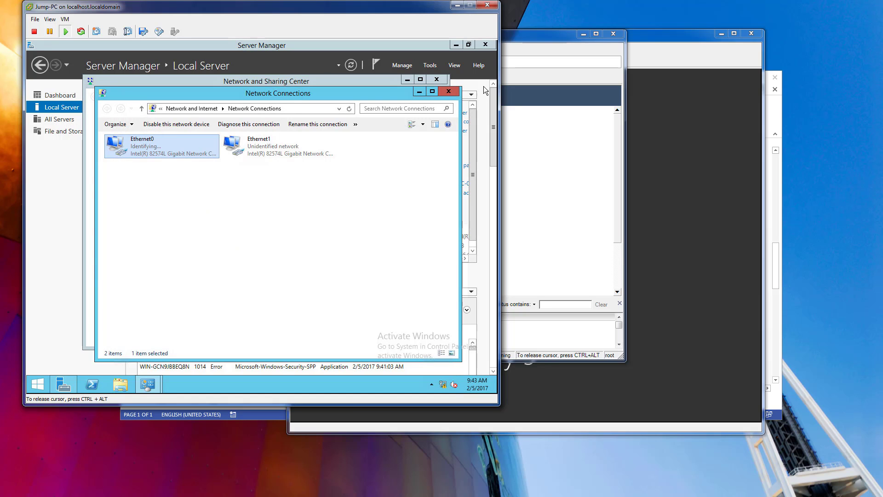
# Close the network windows and Server Manager on Jump-PC, and decline device discovery for Network 2.
pyautogui.click(449, 91)
pyautogui.click(437, 79)
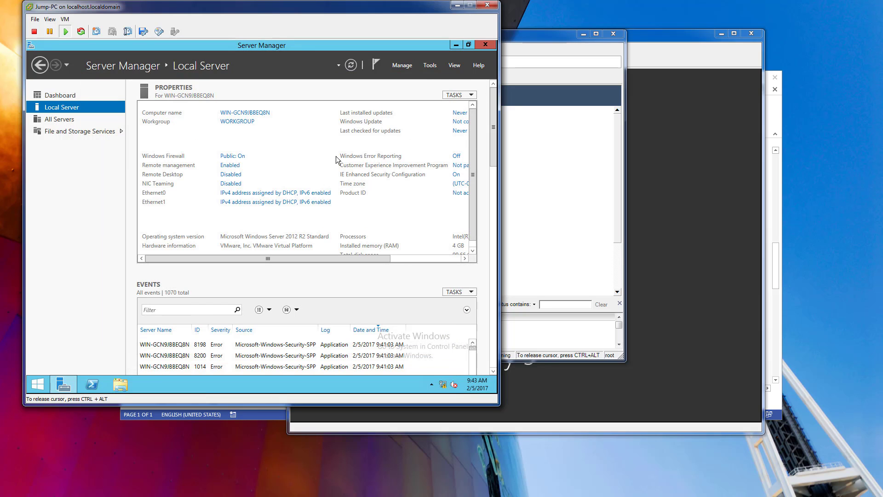
pyautogui.click(482, 44)
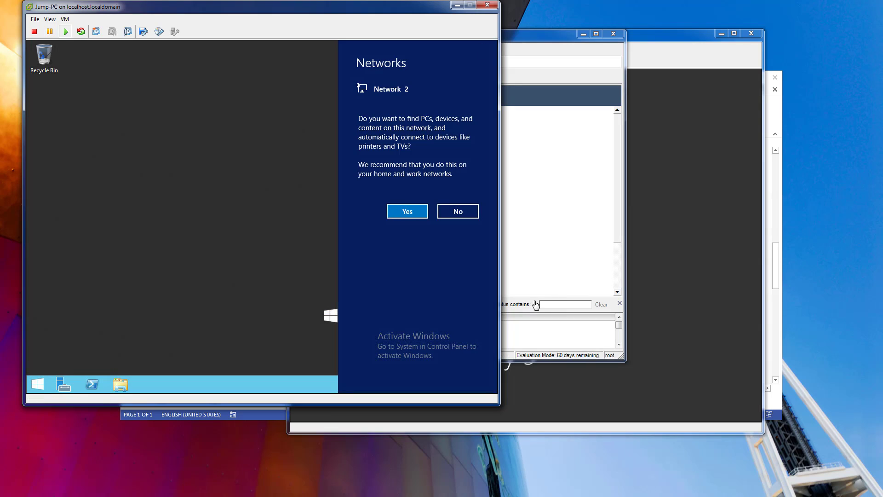
pyautogui.click(452, 211)
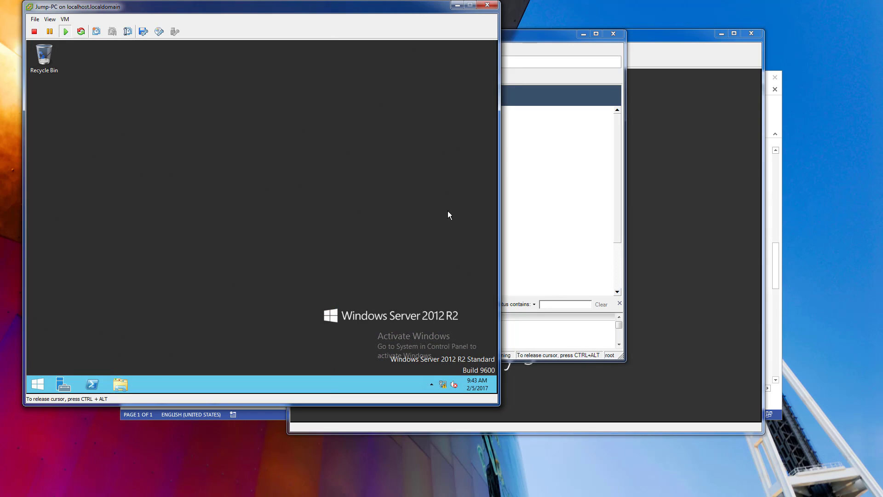
# Unlock the Server 2012 virtual machine and sign in as the SECURITYDEMO domain administrator with the account password.
pyautogui.click(671, 36)
pyautogui.click(328, 47)
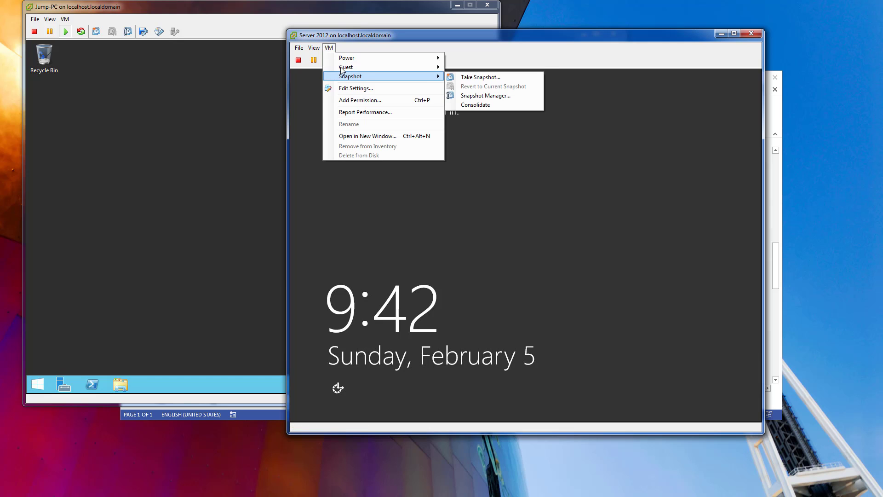
pyautogui.moveTo(368, 67)
pyautogui.click(478, 78)
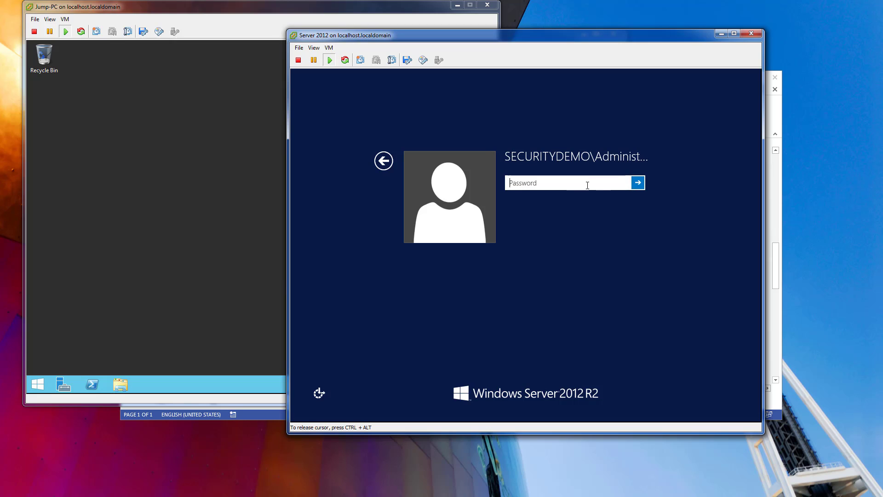
pyautogui.write('•••••••••')
pyautogui.press('Return')
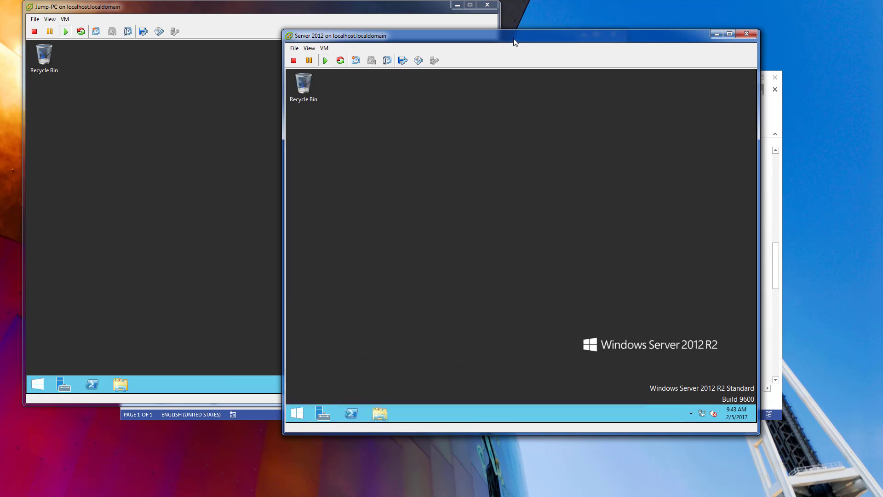
# Start adding roles and features on AD1.securitydemo.net, using role-based or feature-based installation.
pyautogui.moveTo(513, 39); pyautogui.dragTo(492, 41)
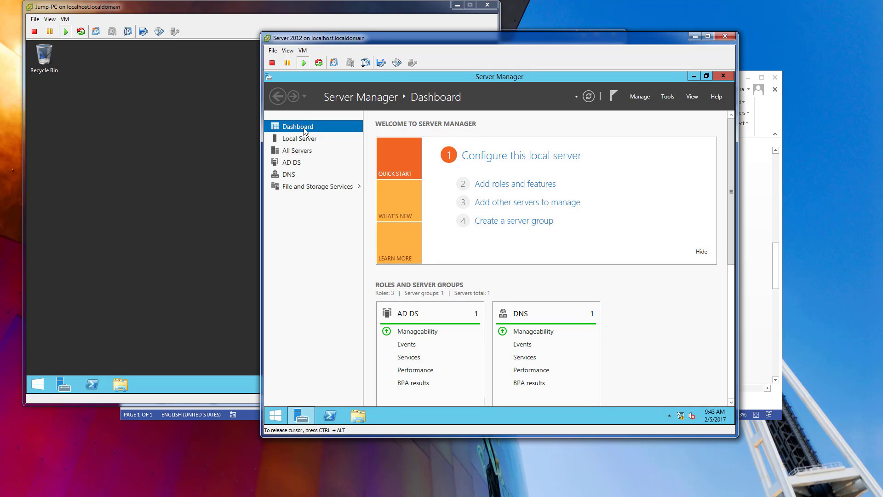
pyautogui.click(494, 190)
pyautogui.click(578, 376)
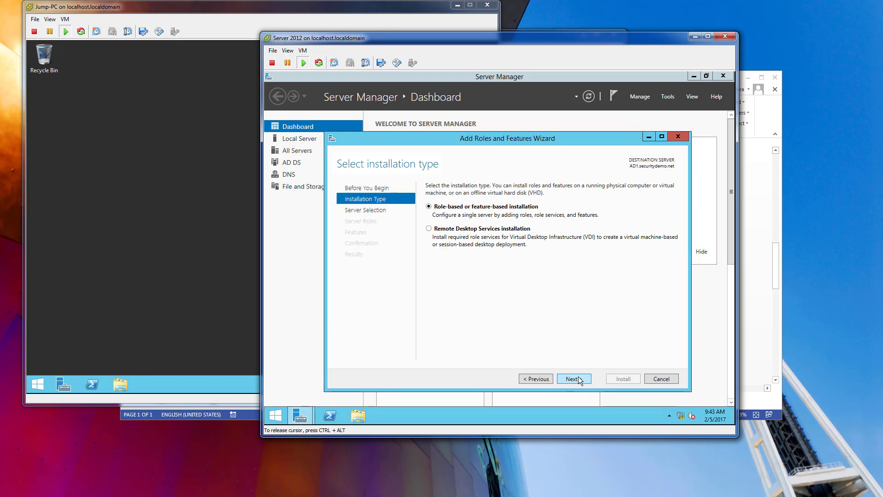
pyautogui.click(581, 378)
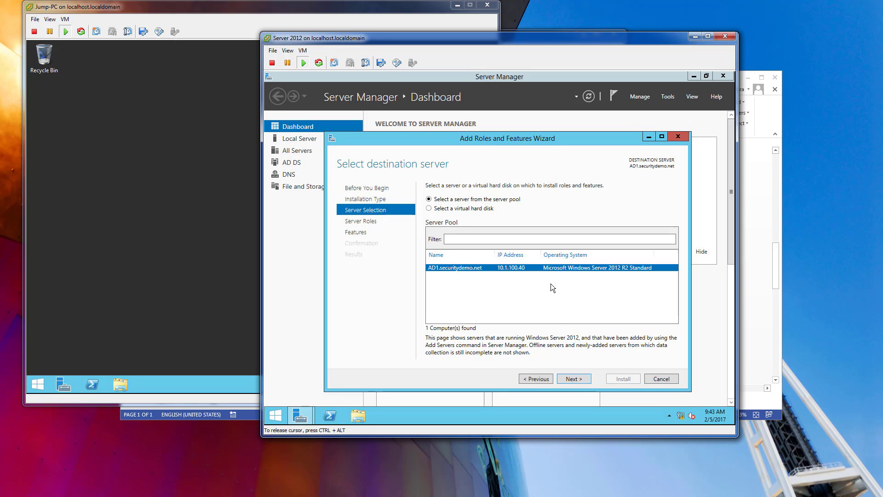
pyautogui.click(574, 378)
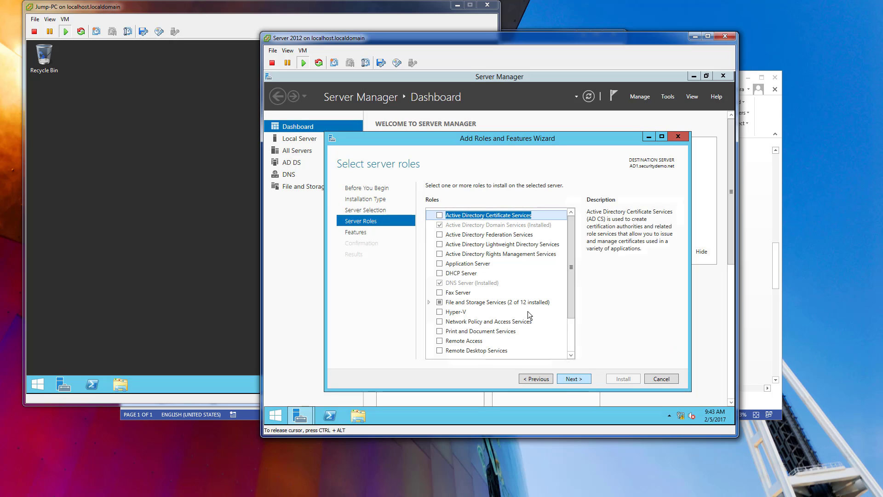
# Select the DHCP Server role with its required management tools, leaving the additional features at their defaults.
pyautogui.click(439, 275)
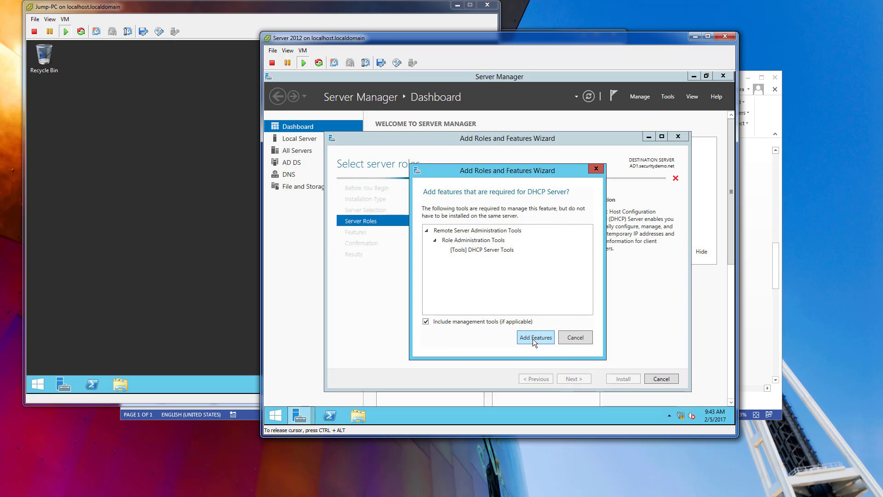
pyautogui.click(533, 339)
pyautogui.click(574, 378)
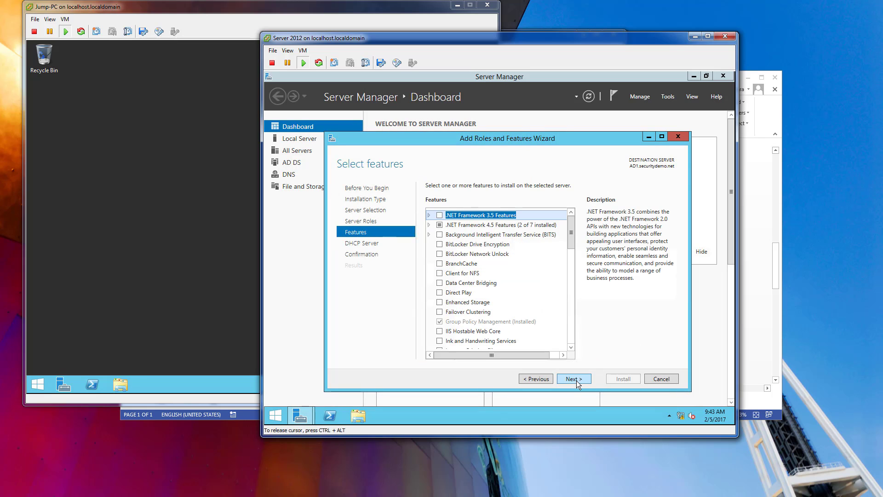
pyautogui.click(575, 378)
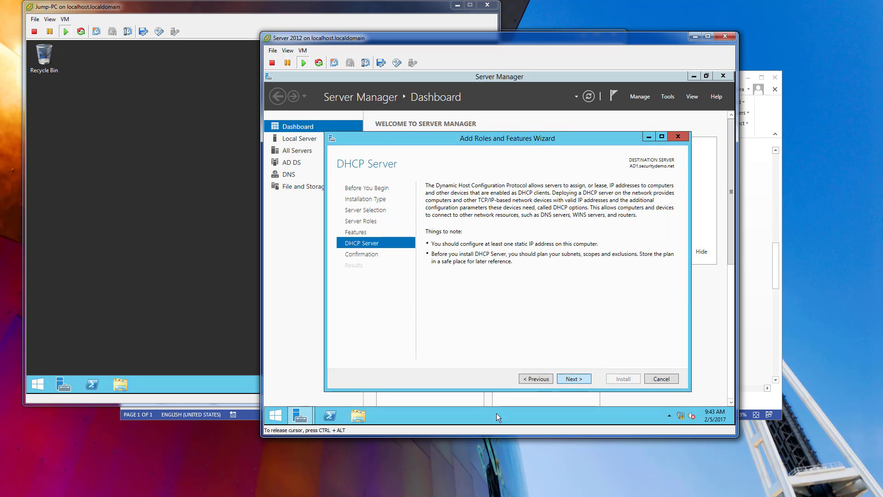
pyautogui.click(573, 379)
# Allow the destination server to restart automatically if required and start the DHCP Server installation.
pyautogui.click(428, 199)
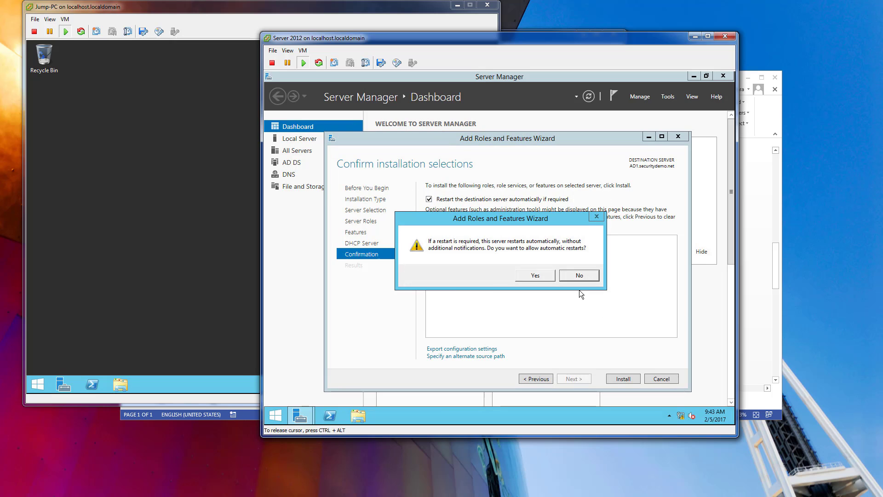
pyautogui.click(535, 275)
pyautogui.click(621, 379)
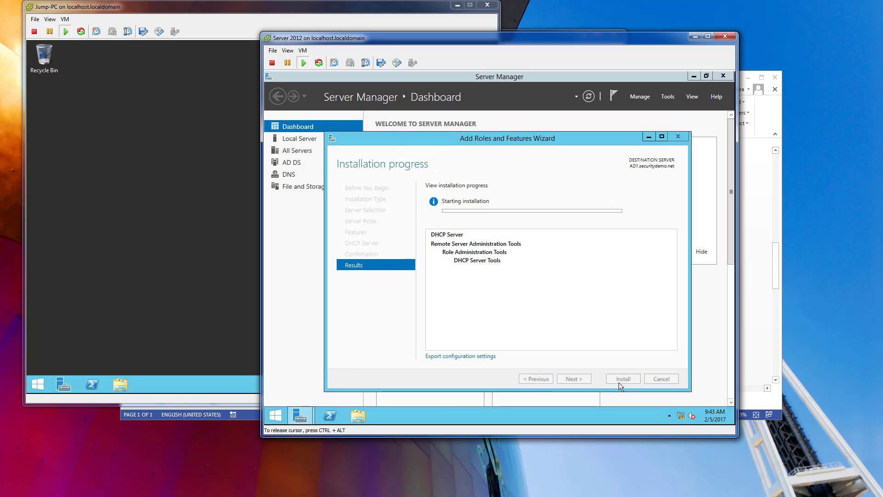
# Switch to the Jump-PC console and open the computer name settings in its System Properties.
pyautogui.click(190, 119)
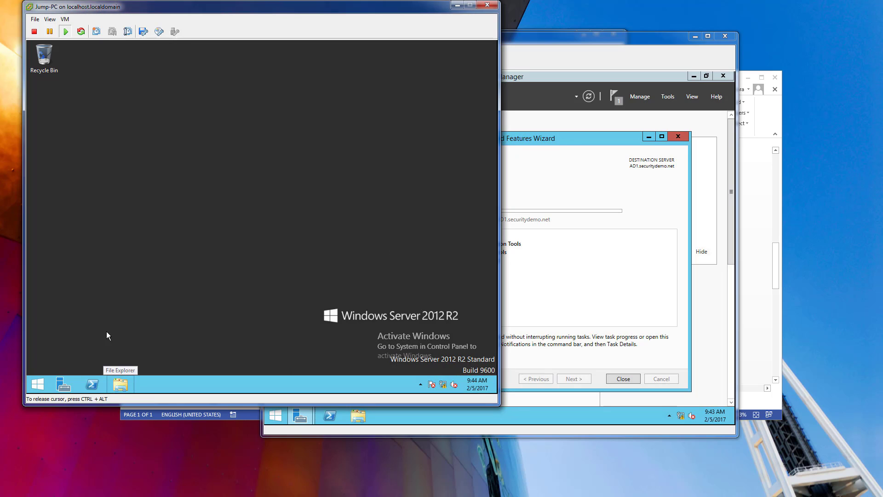
pyautogui.click(38, 384)
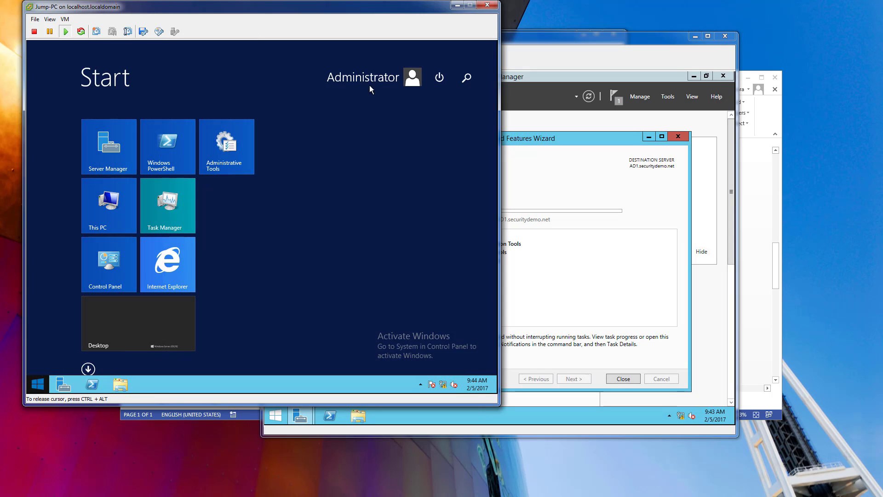
pyautogui.rightClick(108, 210)
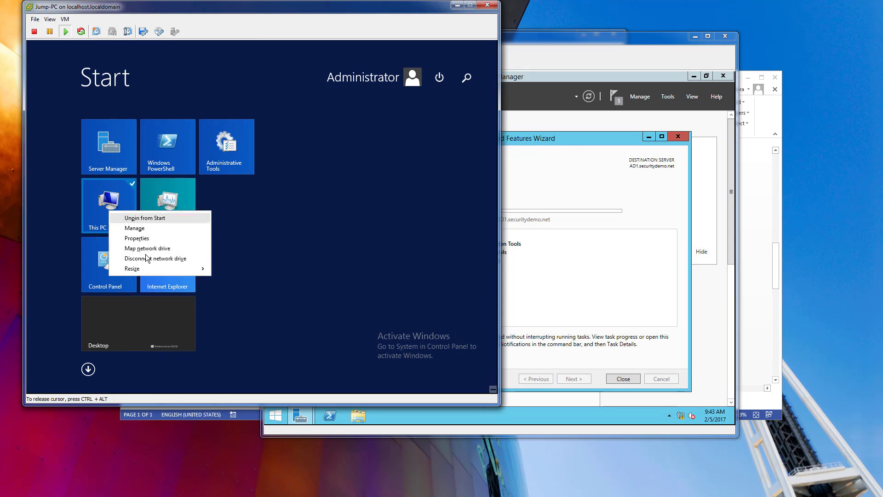
pyautogui.click(145, 240)
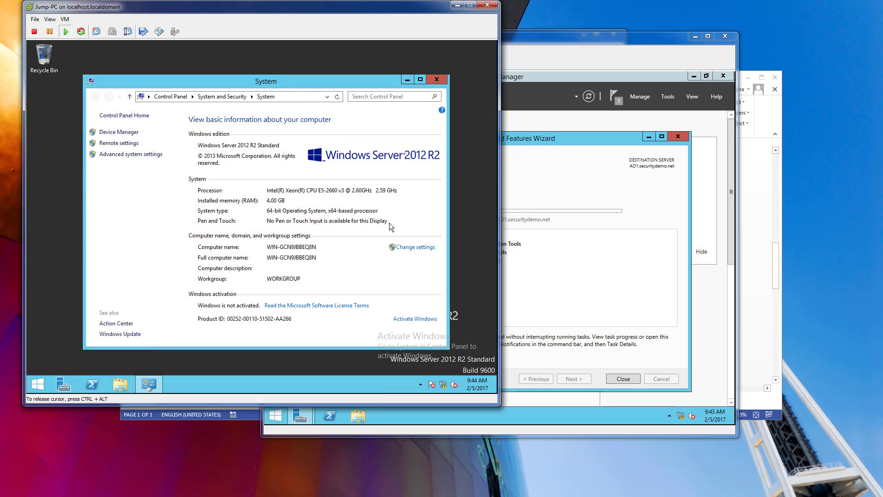
pyautogui.click(404, 247)
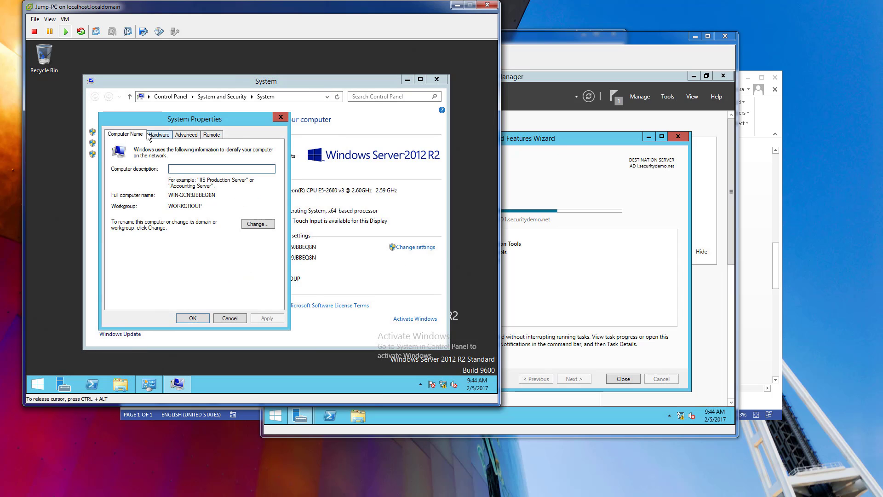
pyautogui.click(158, 134)
pyautogui.click(132, 134)
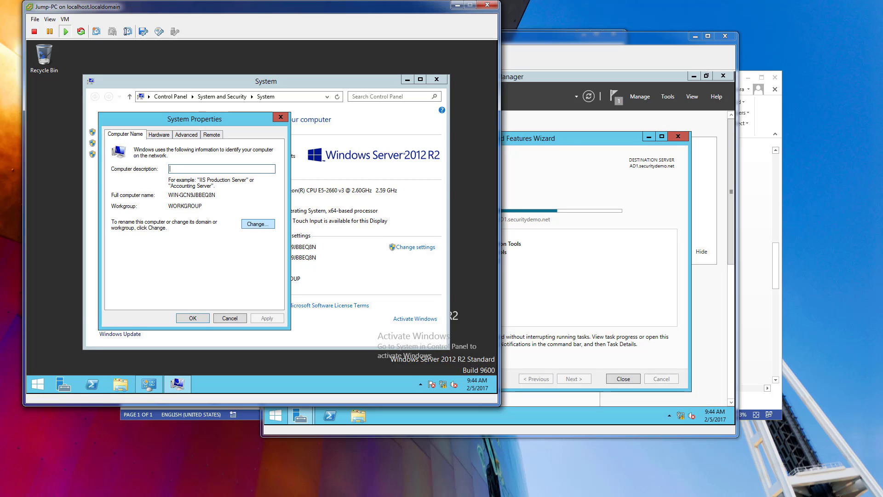
# Enter Jump-PC as the new computer name, keeping the machine in its workgroup.
pyautogui.click(258, 223)
pyautogui.write('Jump')
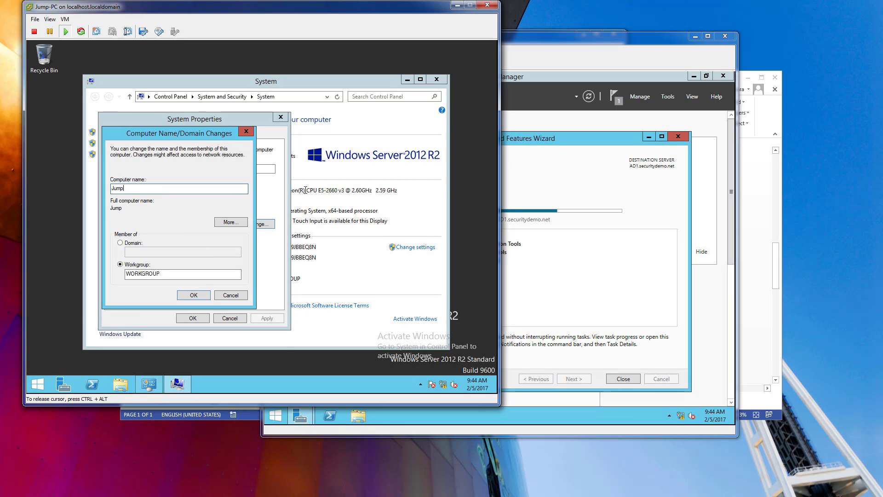
pyautogui.write('-PC')
pyautogui.click(197, 297)
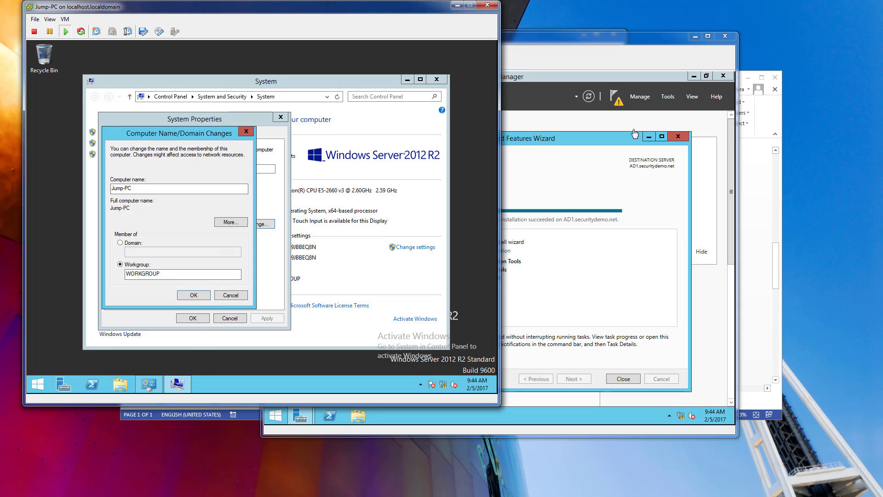
# Close AD1's completed role installation wizard and restart Jump-PC to apply its new computer name.
pyautogui.click(604, 38)
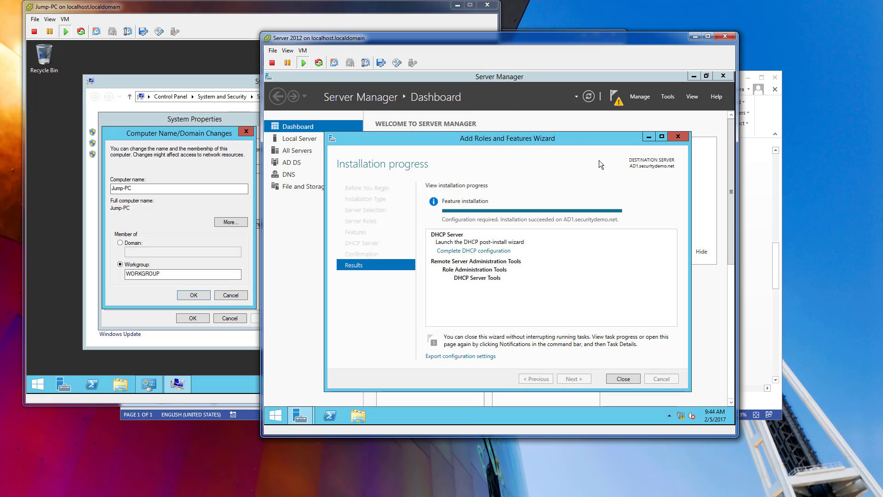
pyautogui.click(626, 378)
pyautogui.click(225, 210)
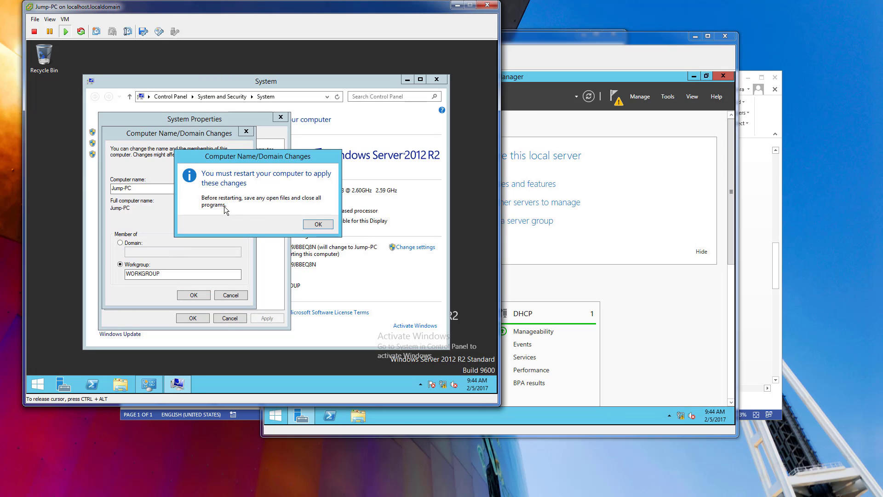
pyautogui.click(310, 224)
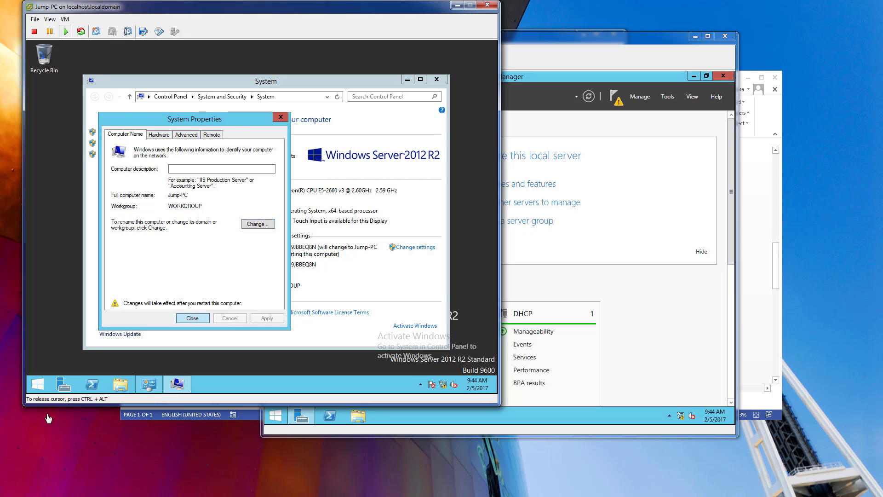
pyautogui.click(193, 317)
pyautogui.click(269, 218)
# On AD1, complete the DHCP post-install configuration, authorizing the server with the SECURITYDEMO\Administrator credentials.
pyautogui.click(653, 307)
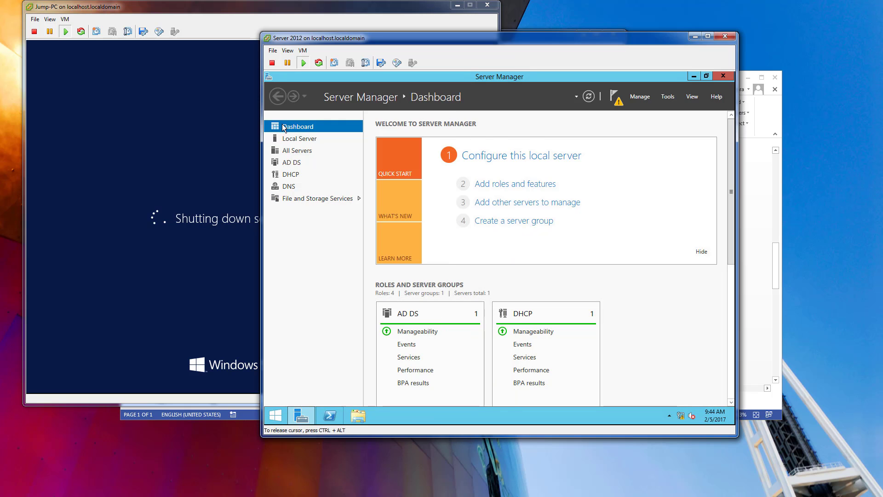
pyautogui.click(293, 176)
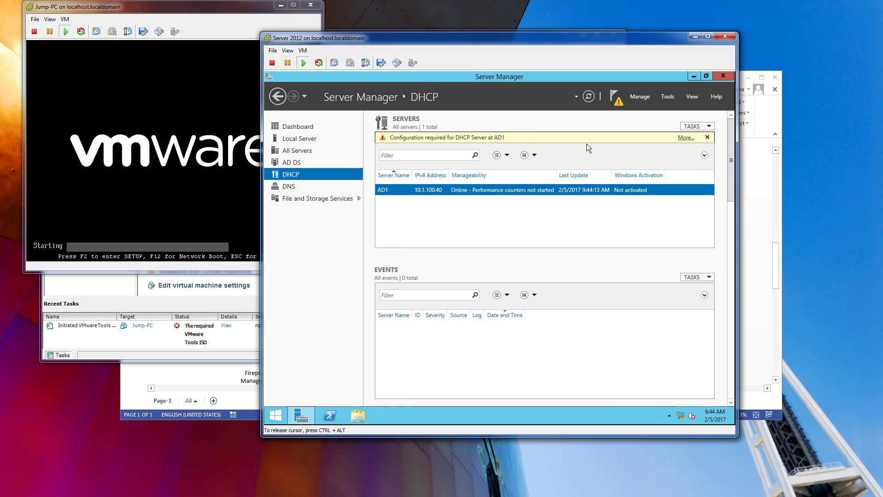
pyautogui.click(685, 138)
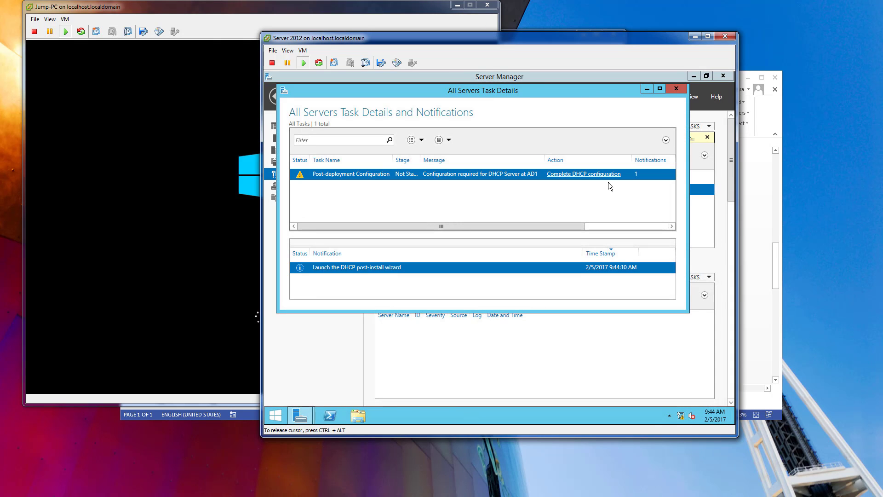
pyautogui.click(591, 175)
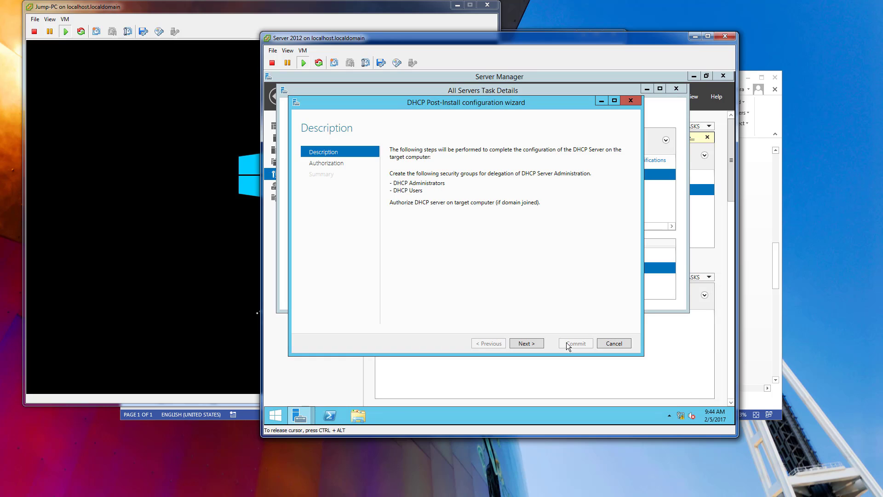
pyautogui.click(535, 344)
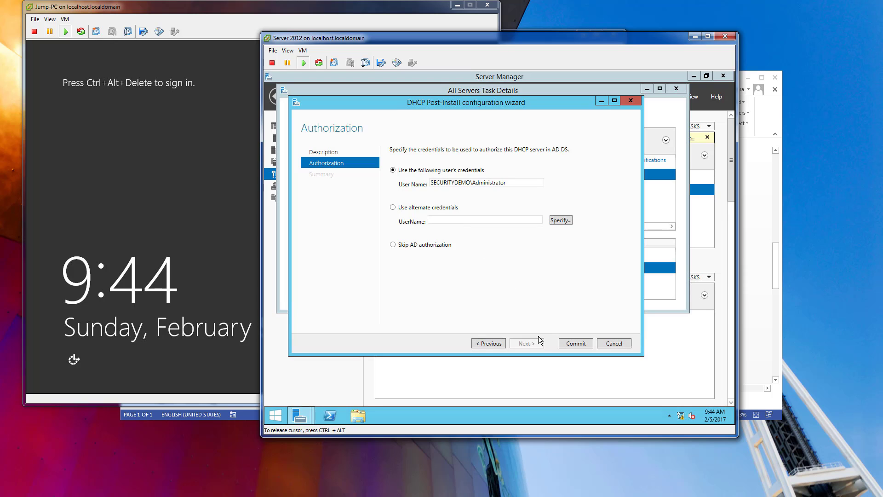
pyautogui.click(570, 345)
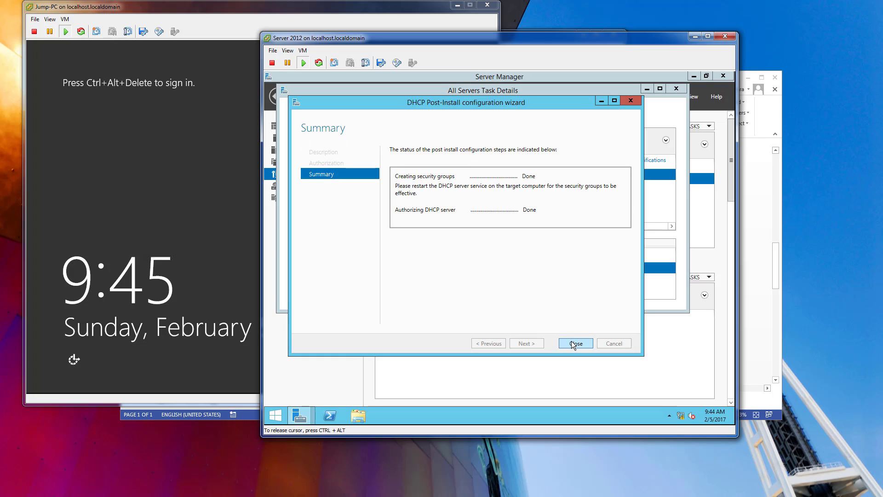
pyautogui.click(571, 343)
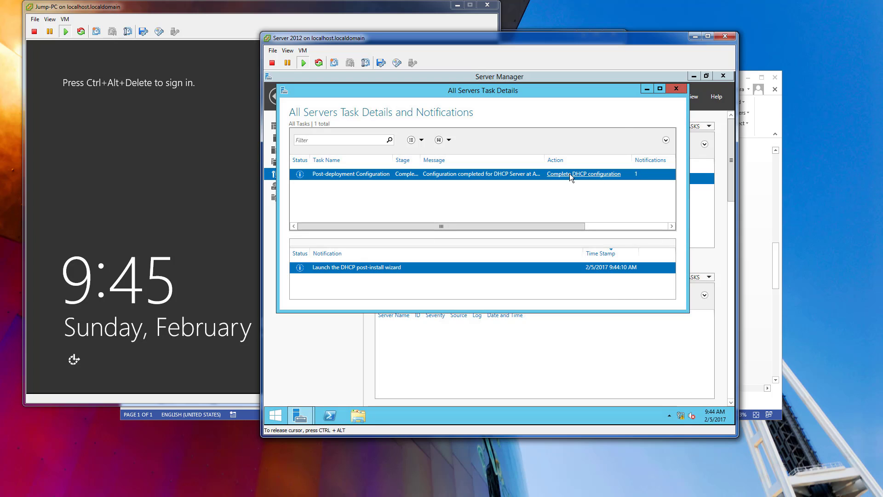
pyautogui.click(676, 88)
# Open the DHCP management console on AD1 and expand the server's IPv4 node.
pyautogui.click(276, 416)
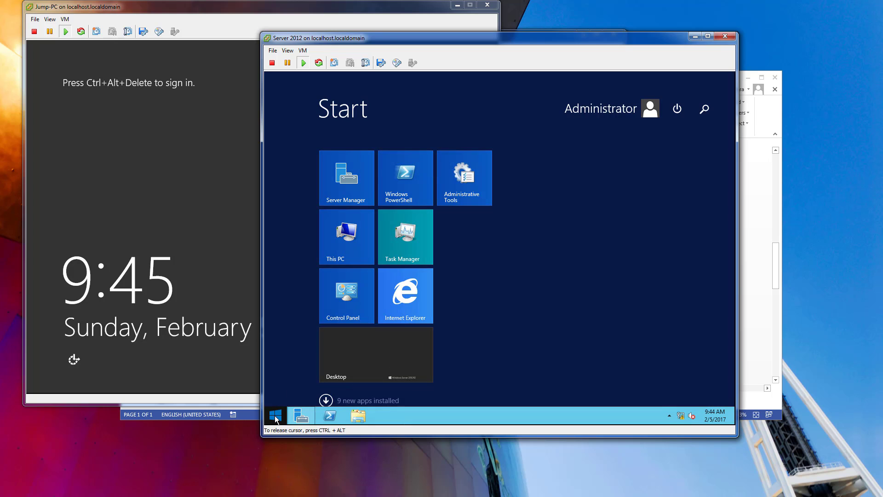
pyautogui.write('dhcp')
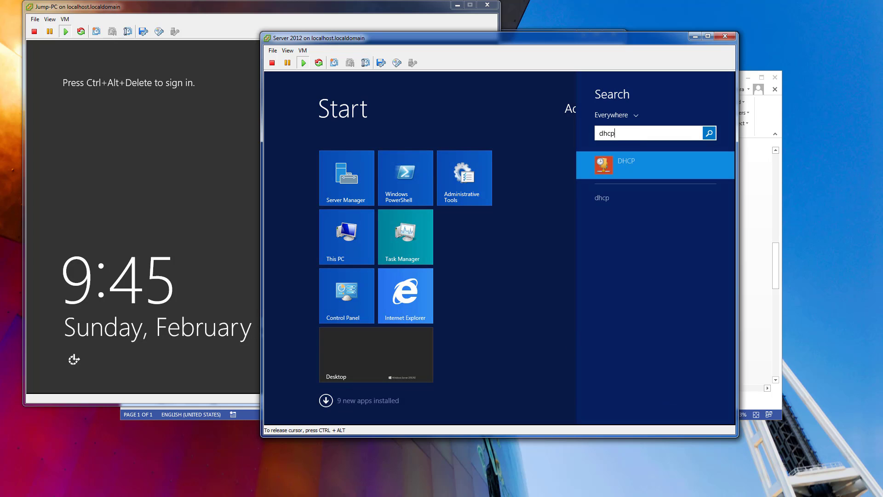
pyautogui.press('Return')
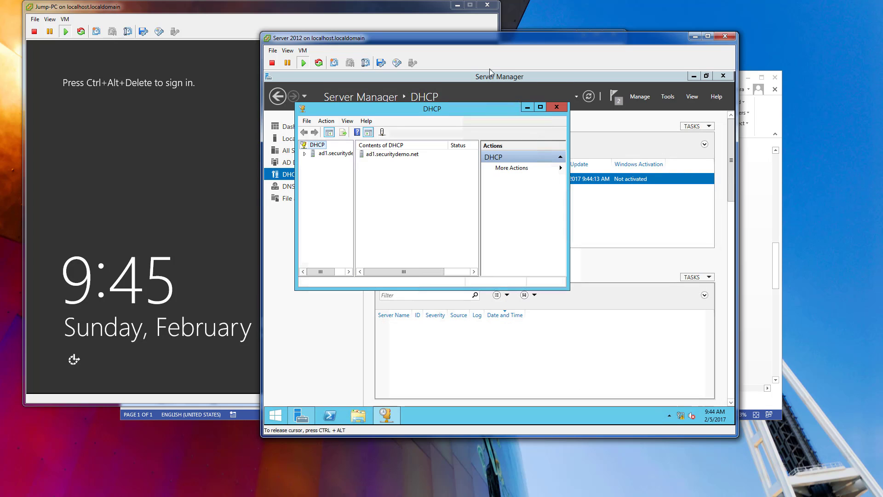
pyautogui.click(305, 153)
pyautogui.click(313, 162)
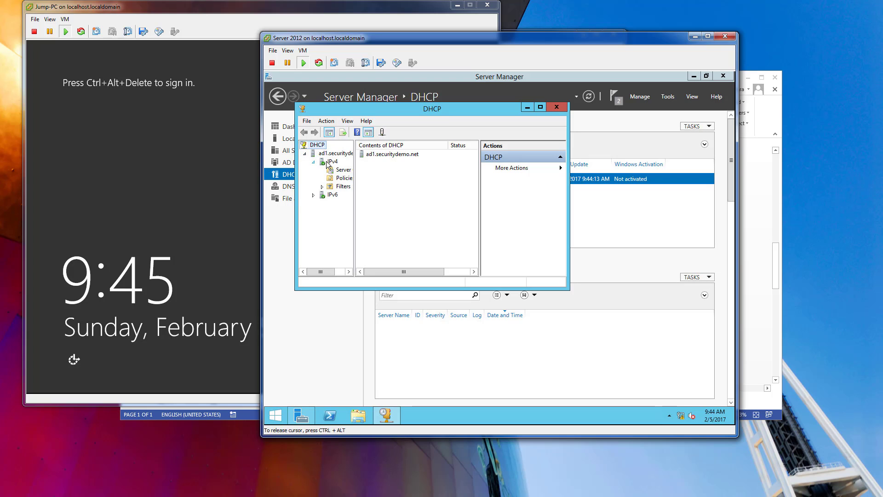
# Create a new IPv4 scope named VLAN100 with the description "This is going to be used for new wired and wireless clients".
pyautogui.rightClick(328, 165)
pyautogui.click(361, 183)
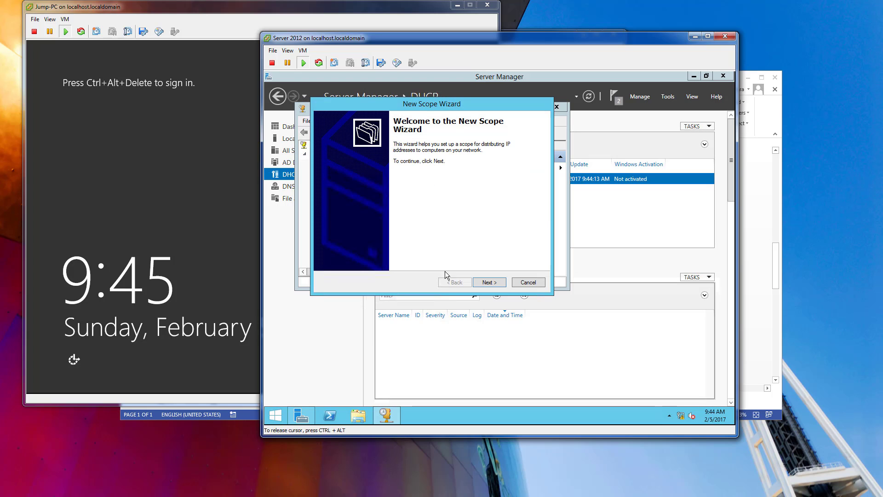
pyautogui.click(501, 282)
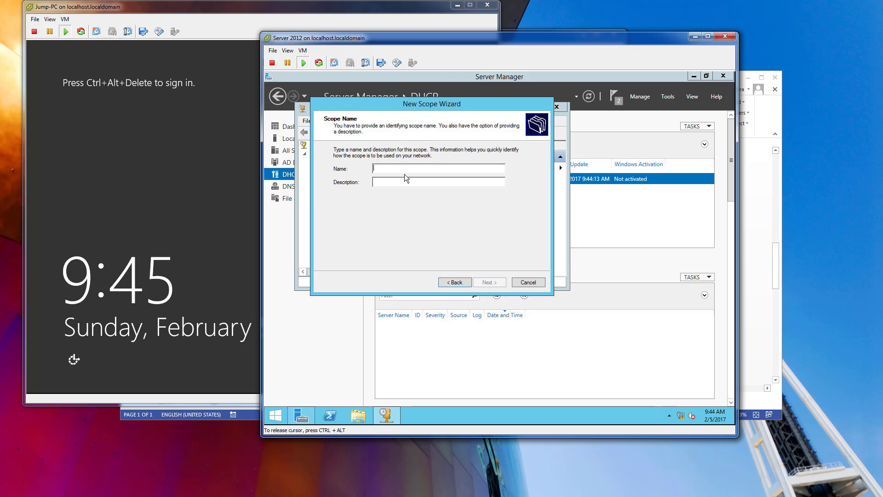
pyautogui.write('VLAN100')
pyautogui.click(374, 183)
pyautogui.write('This is going to be')
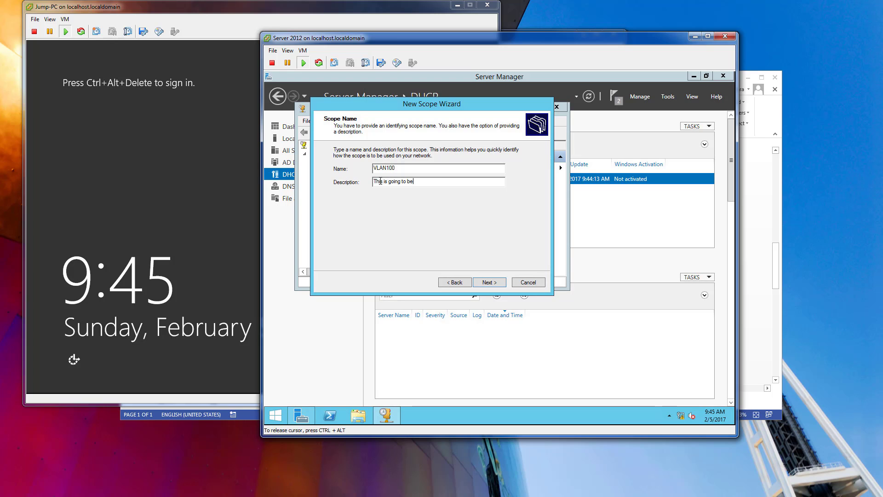
pyautogui.write(' used for new wired and wireless clients')
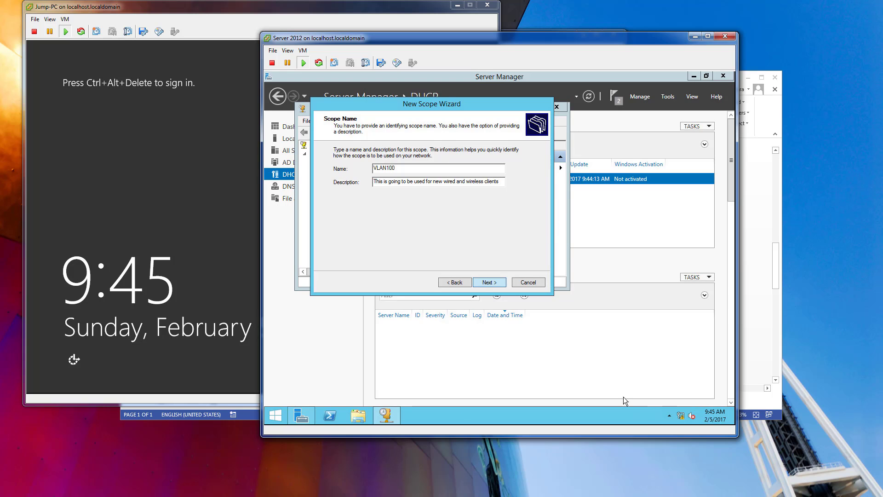
pyautogui.click(489, 282)
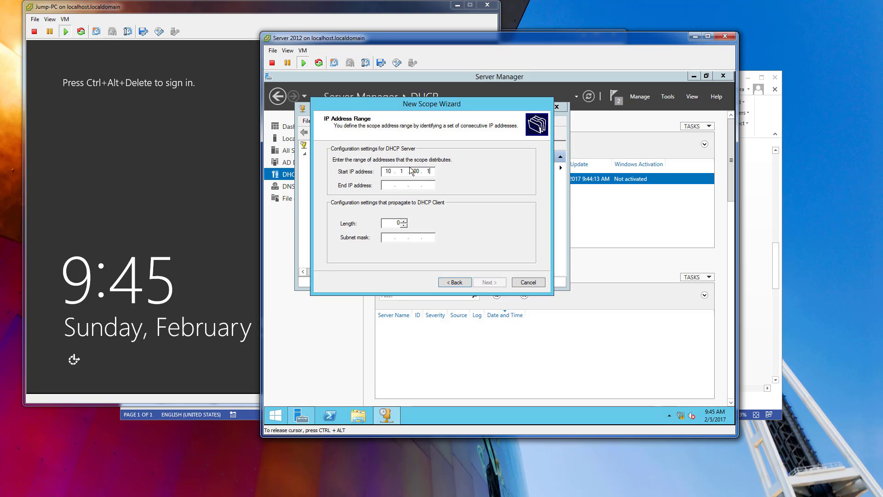
# Set the scope's address range to 10.1.100.150 through 10.1.100.199 with a subnet mask length of 24.
pyautogui.write('50')
pyautogui.press('Tab')
pyautogui.write('10')
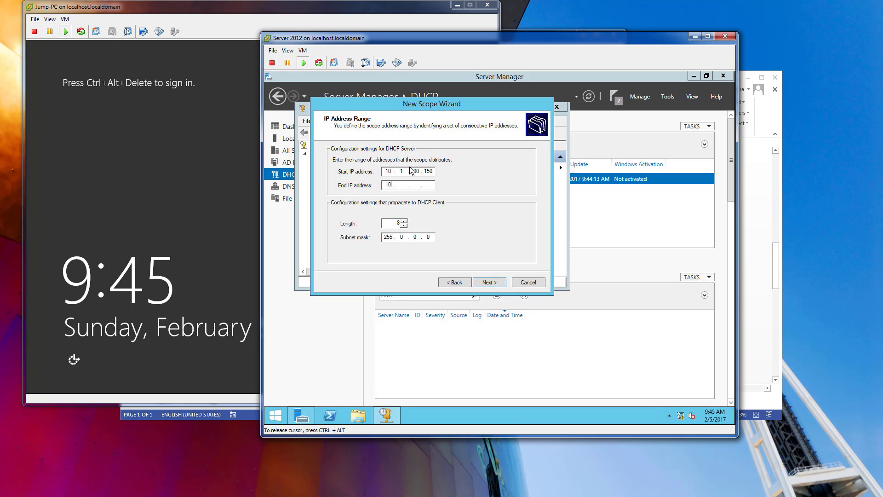
pyautogui.write('.1.100.199')
pyautogui.doubleClick(396, 223)
pyautogui.write('24')
pyautogui.click(485, 282)
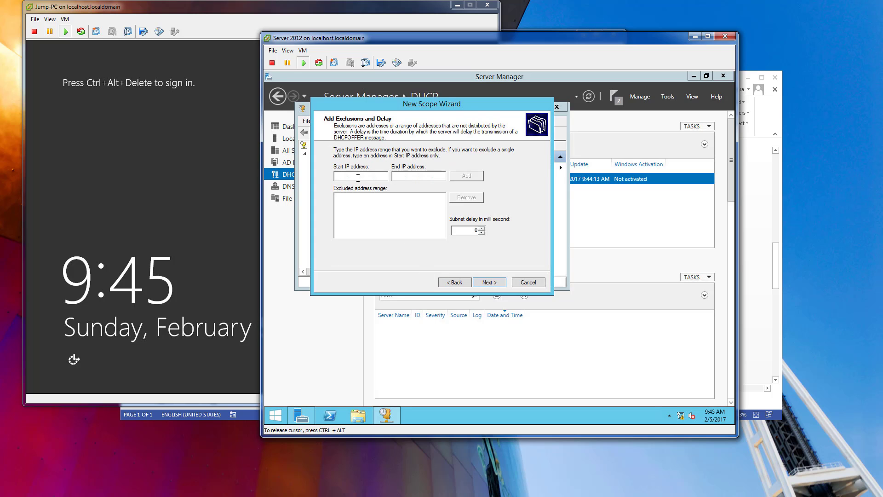
# Leave the scope without address exclusions and set its lease duration to 0 days and 1 hour.
pyautogui.click(500, 284)
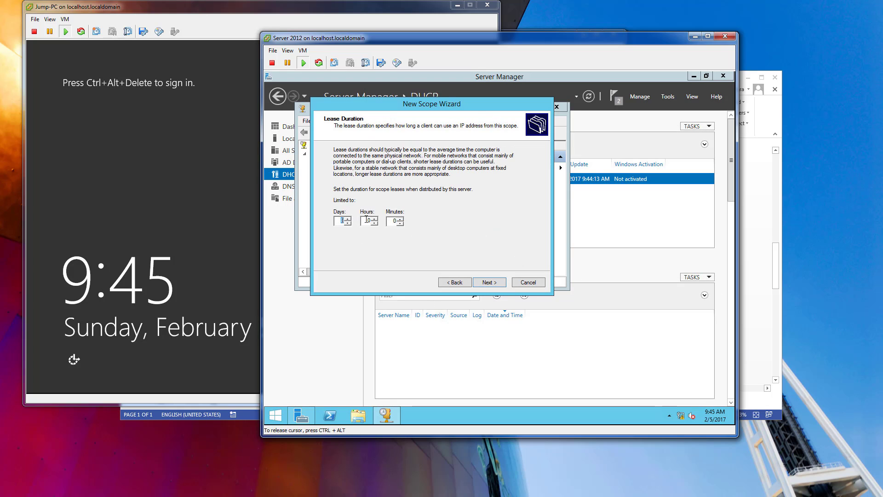
pyautogui.write('0')
pyautogui.press('Tab')
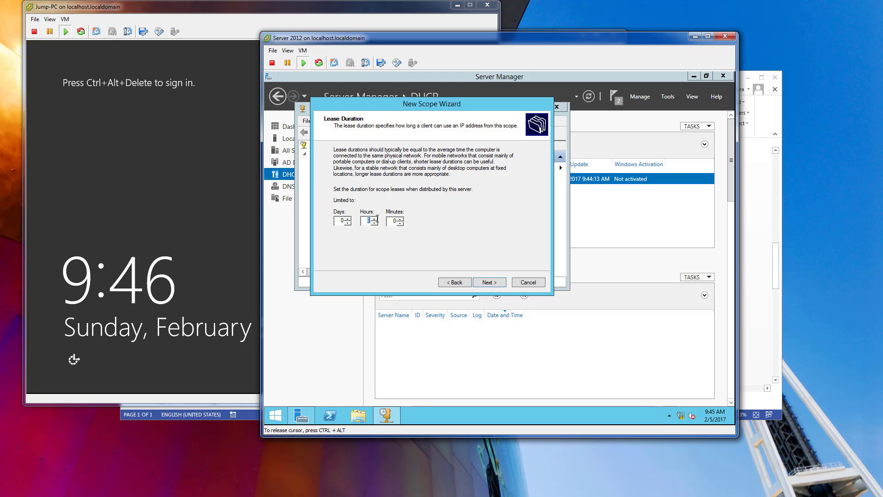
pyautogui.write('1')
pyautogui.click(489, 282)
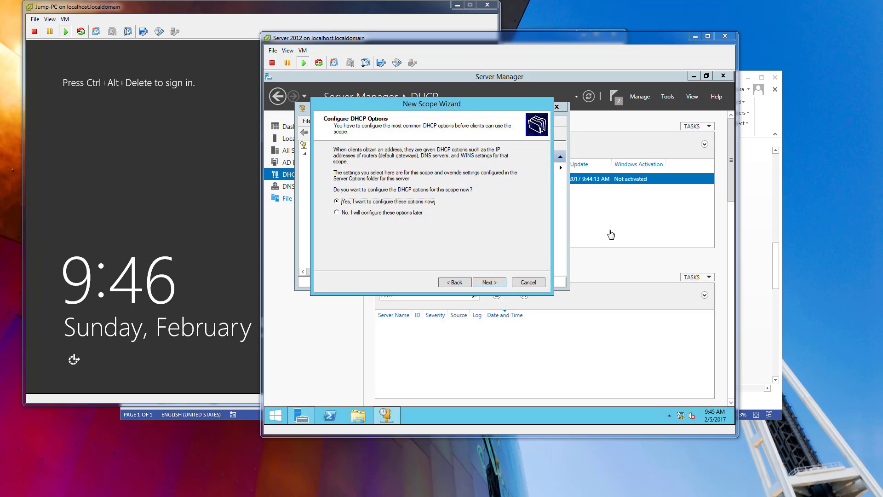
# Choose to configure the DHCP options now and add 10.1.100.254 as the scope's default gateway.
pyautogui.click(496, 282)
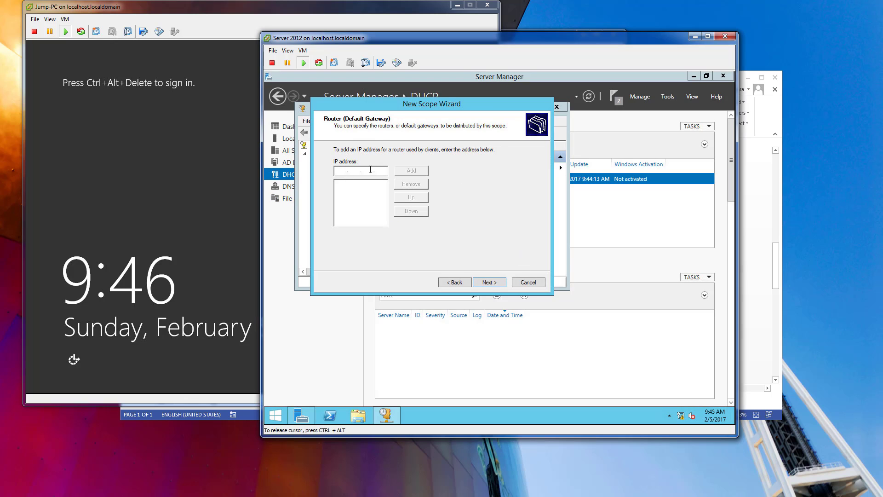
pyautogui.click(370, 169)
pyautogui.write('10.1.100')
pyautogui.write('0 . 1 . 100 . 0')
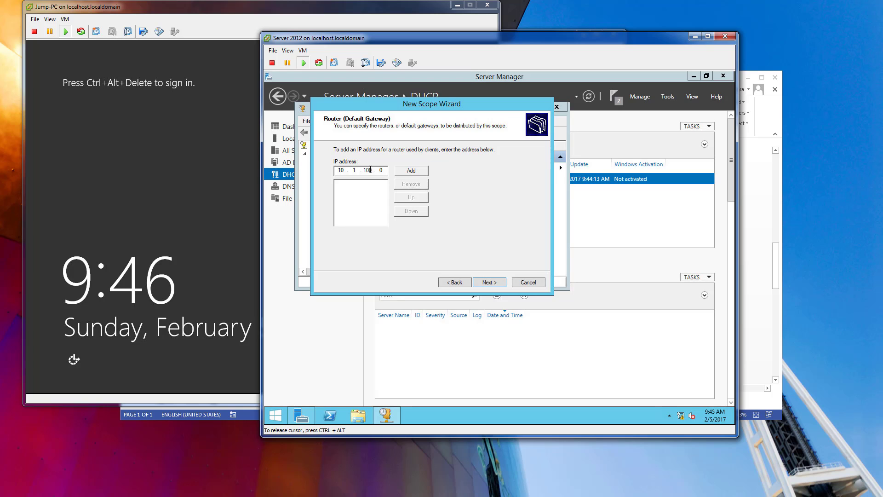
pyautogui.write('254')
pyautogui.click(407, 172)
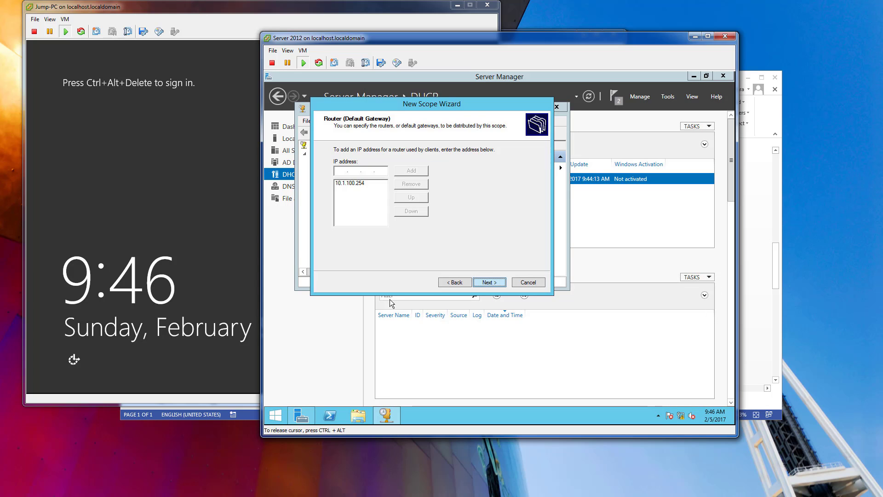
pyautogui.click(489, 282)
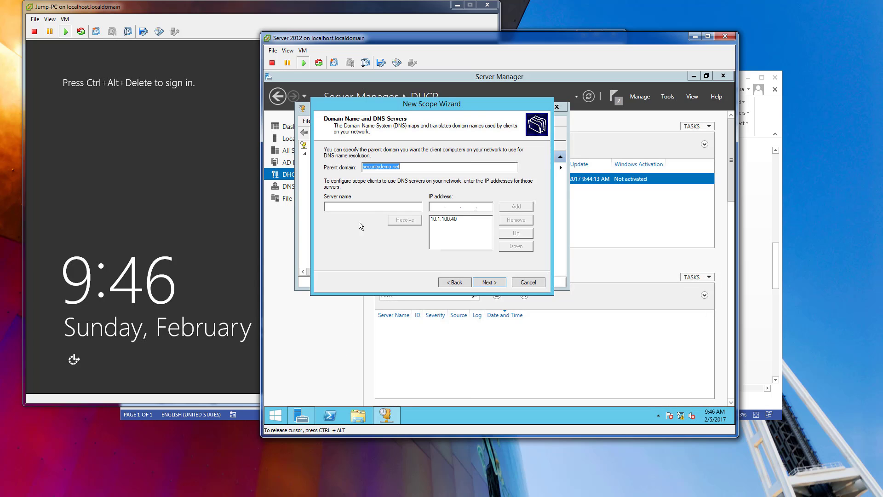
# Accept securitydemo.net and DNS server 10.1.100.40 without WINS servers, activate the scope, and return to the Server Manager dashboard.
pyautogui.click(441, 219)
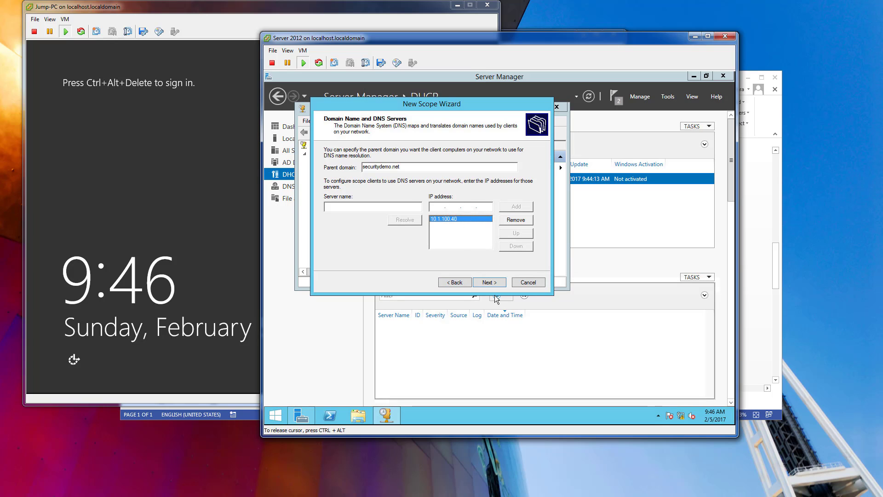
pyautogui.click(489, 281)
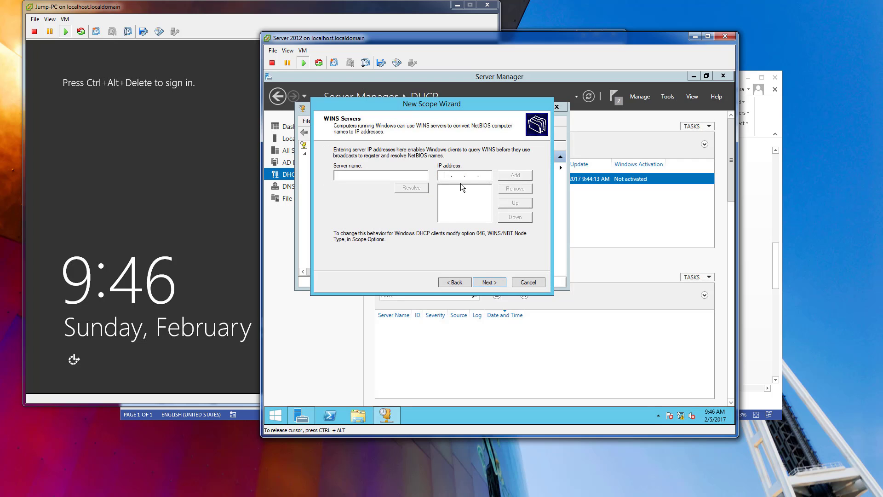
pyautogui.click(485, 282)
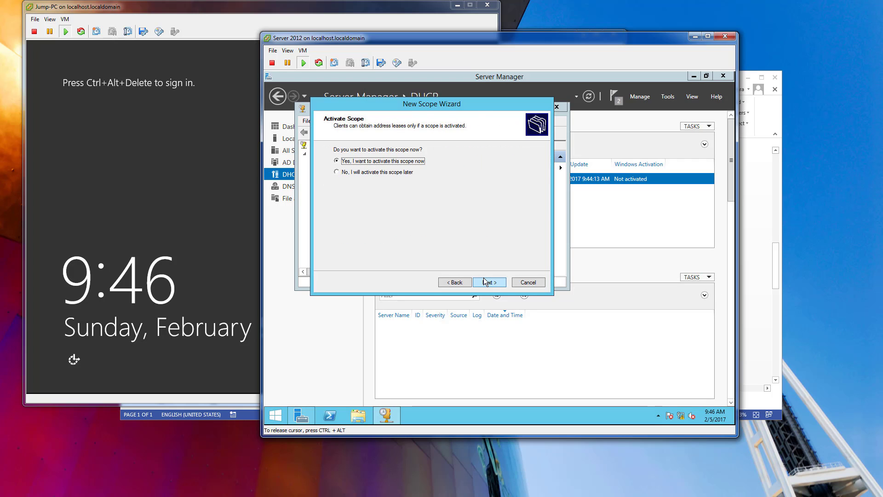
pyautogui.click(484, 278)
pyautogui.click(489, 281)
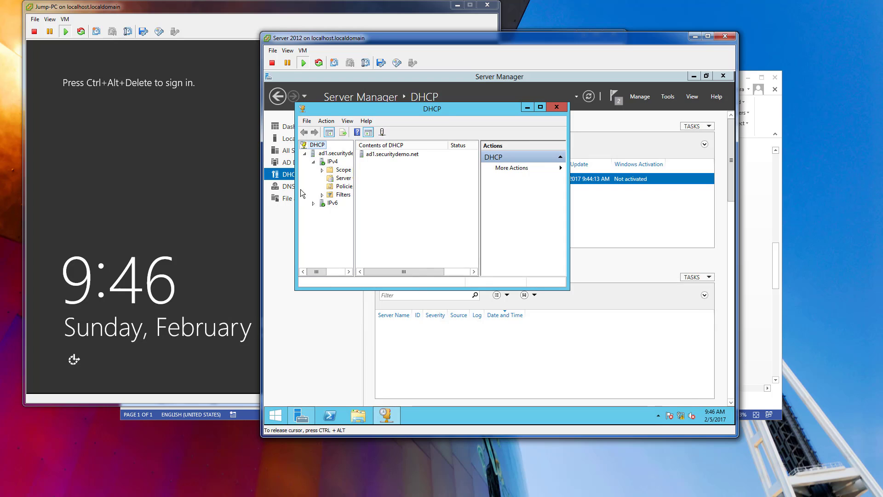
pyautogui.click(555, 107)
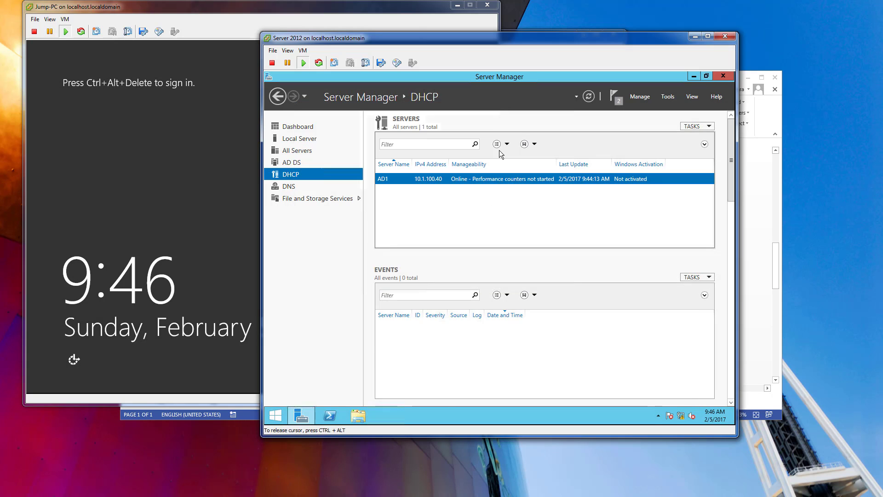
pyautogui.click(300, 130)
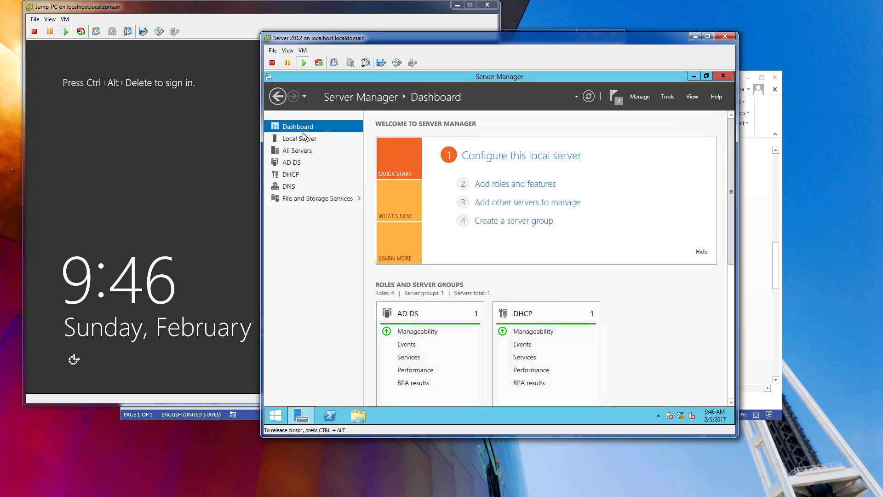
# Switch to the Jump-PC console and sign in as Administrator with the account password.
pyautogui.click(63, 21)
pyautogui.moveTo(115, 32)
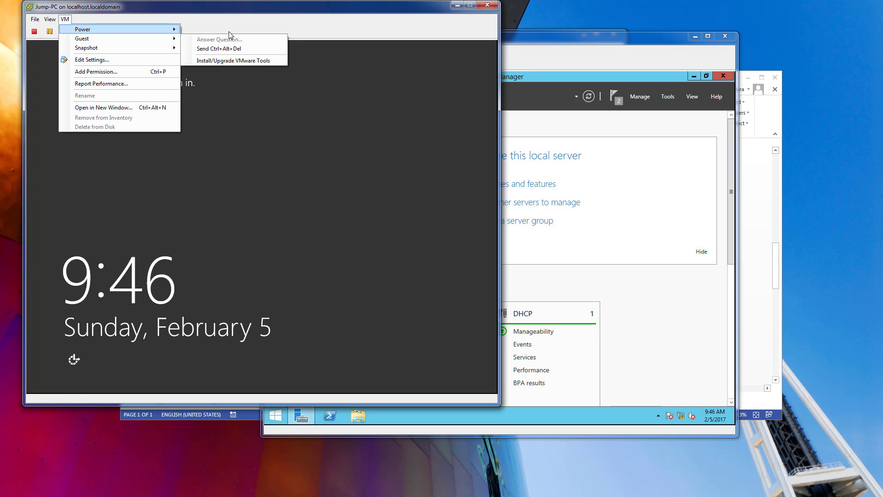
pyautogui.click(231, 50)
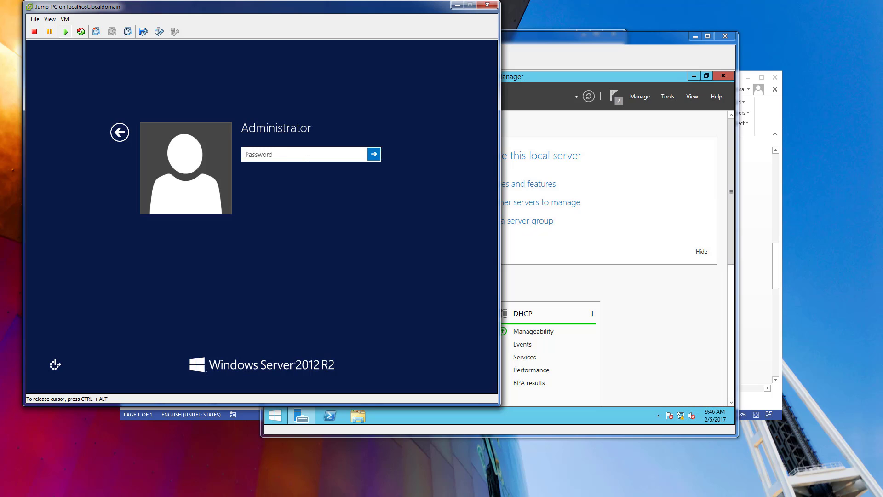
pyautogui.write('Pa$$w0rd')
pyautogui.press('Return')
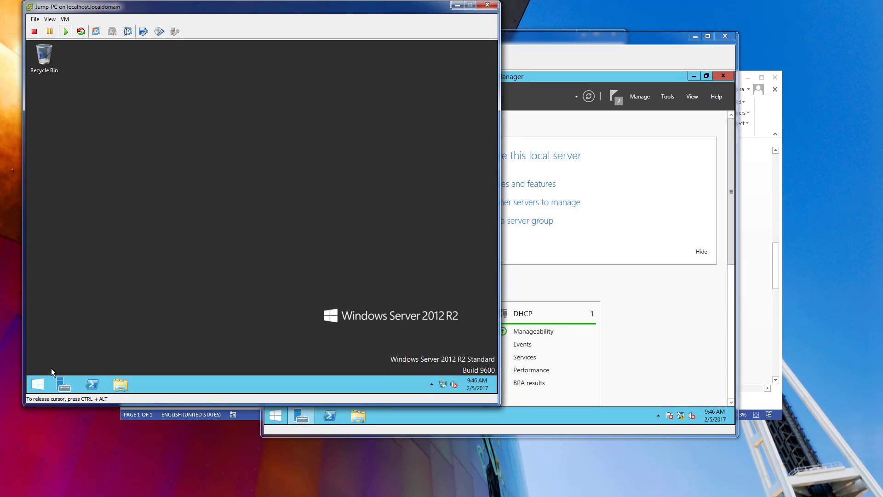
# Open Jump-PC's computer name and domain settings and change its membership to the securitydemo.net domain.
pyautogui.click(38, 384)
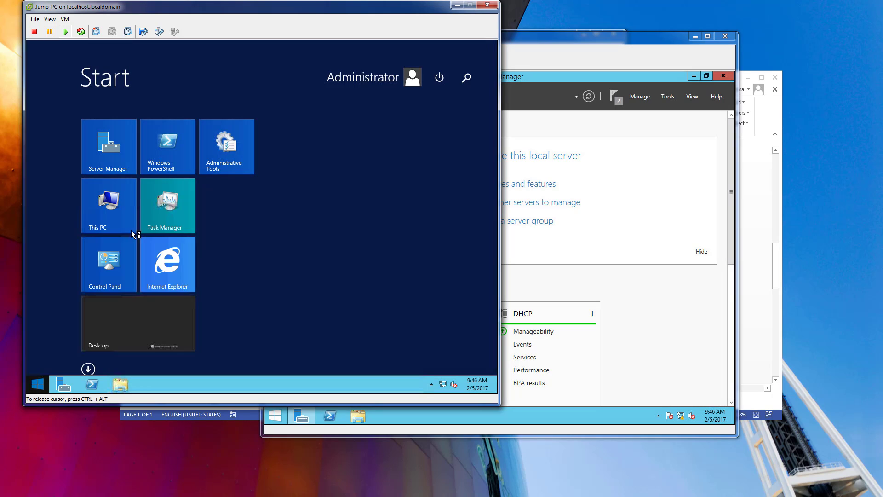
pyautogui.rightClick(116, 212)
pyautogui.click(153, 241)
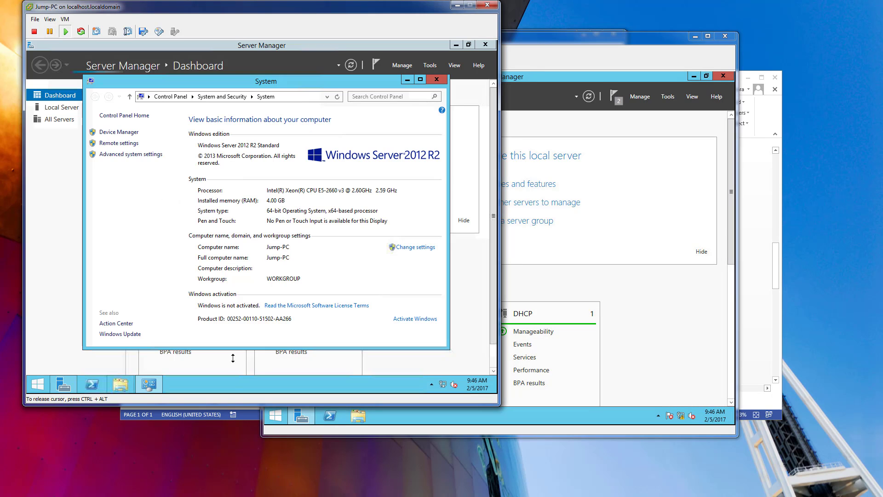
pyautogui.click(415, 247)
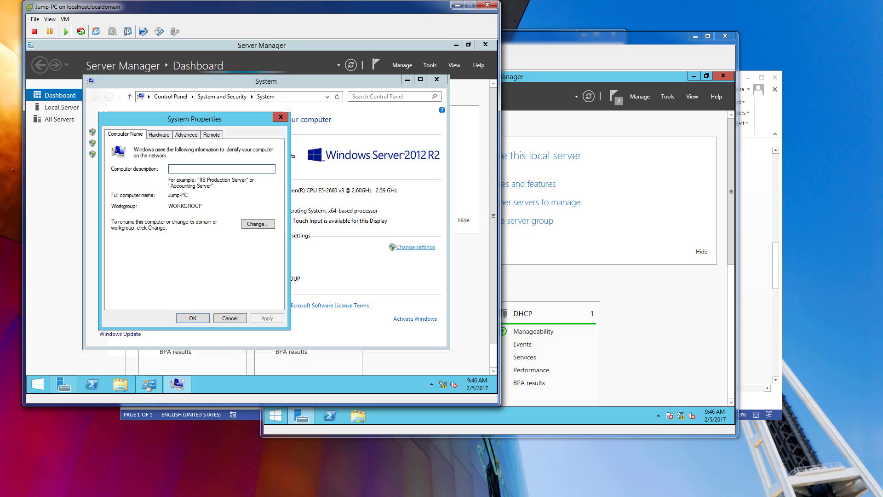
pyautogui.click(258, 223)
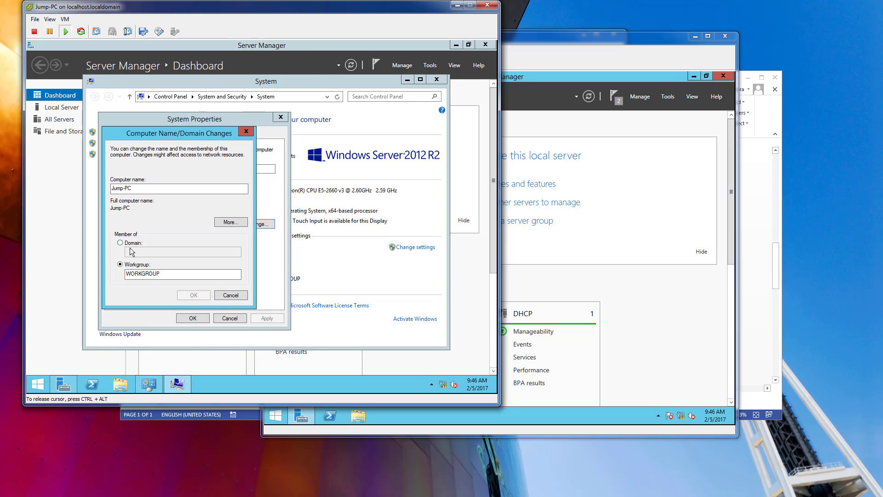
pyautogui.click(120, 243)
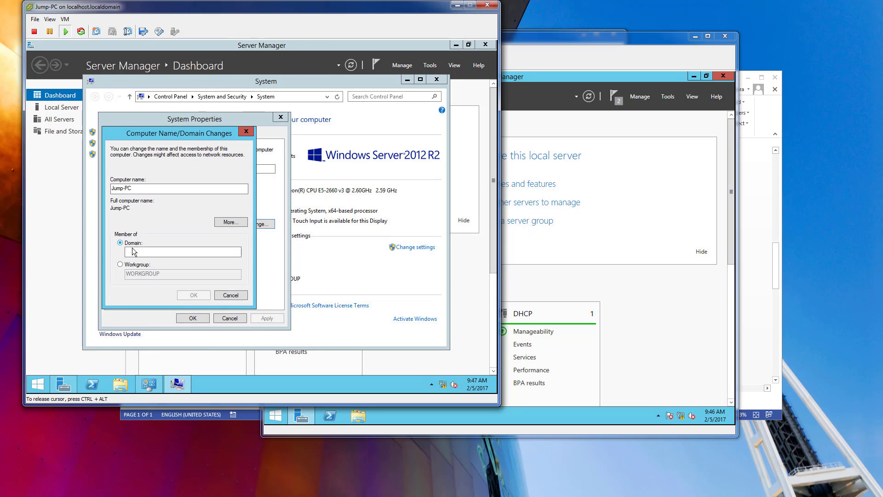
pyautogui.click(169, 252)
pyautogui.write('secu')
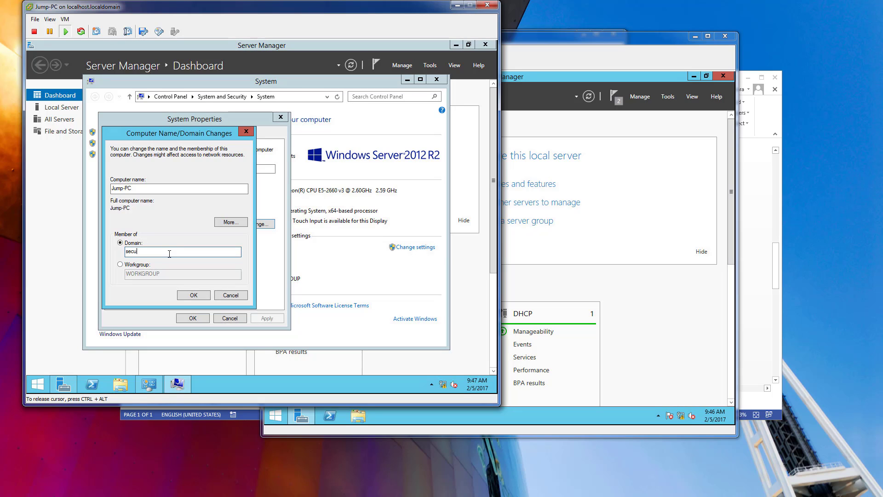
pyautogui.write('ritydemo.net')
pyautogui.press('Return')
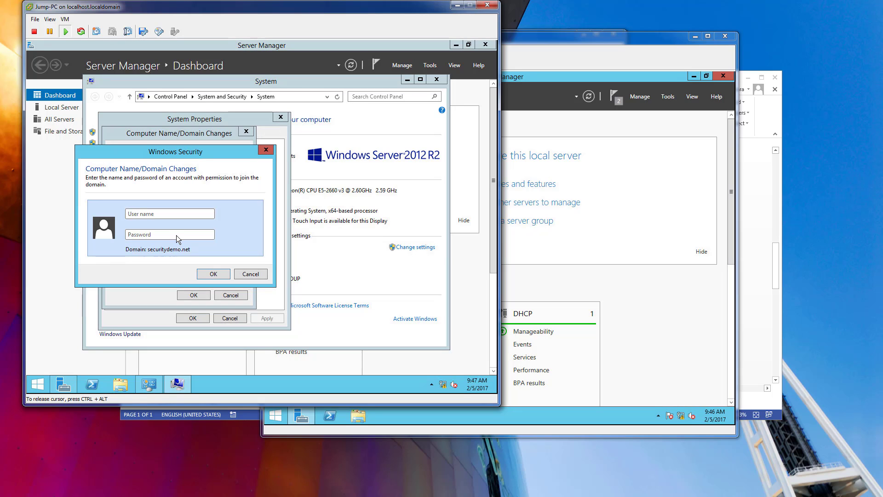
# Authorize Jump-PC's domain join with the administrator user name and the account password.
pyautogui.write('administrato')
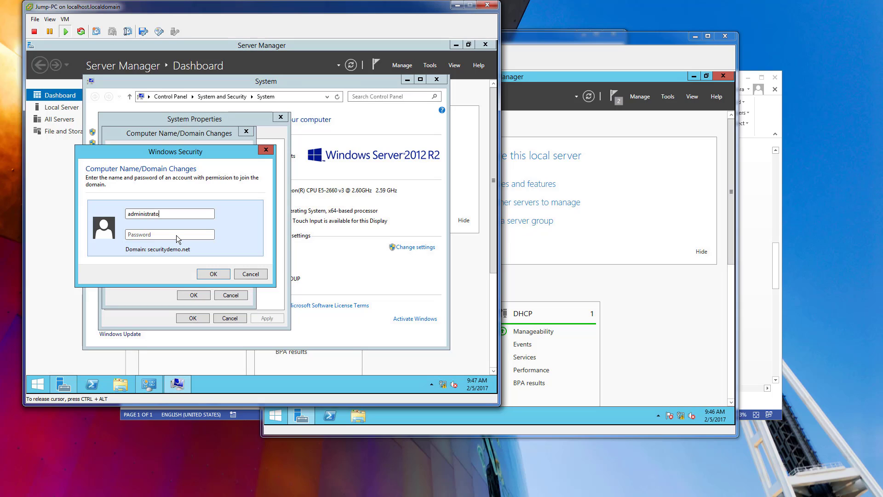
pyautogui.write('•••••••••')
pyautogui.click(214, 274)
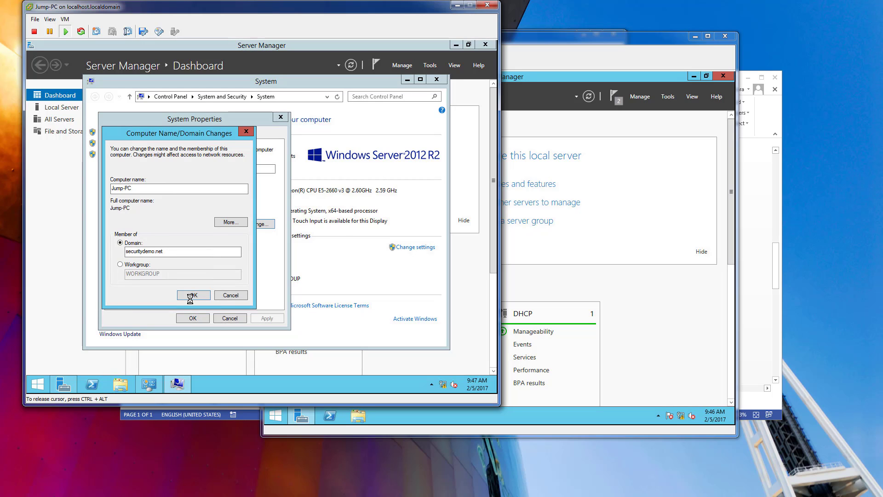
pyautogui.click(318, 247)
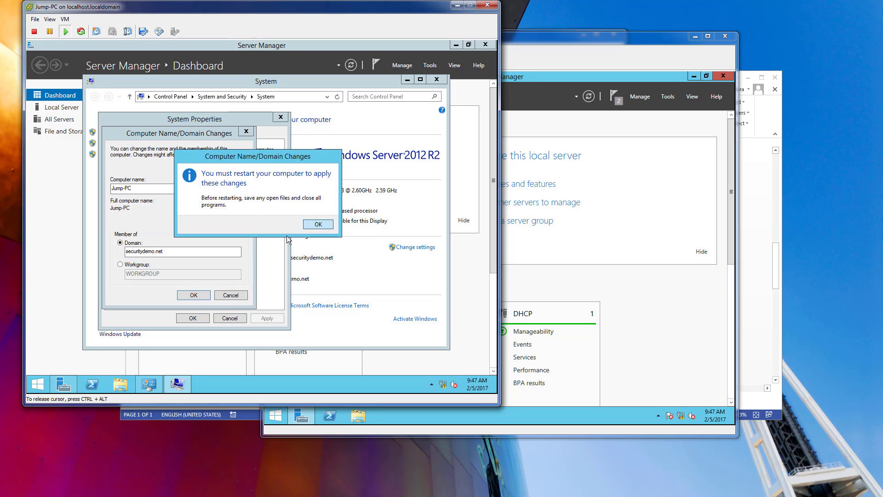
# Close the system properties and restart Jump-PC immediately to apply the domain change.
pyautogui.click(315, 228)
pyautogui.click(181, 316)
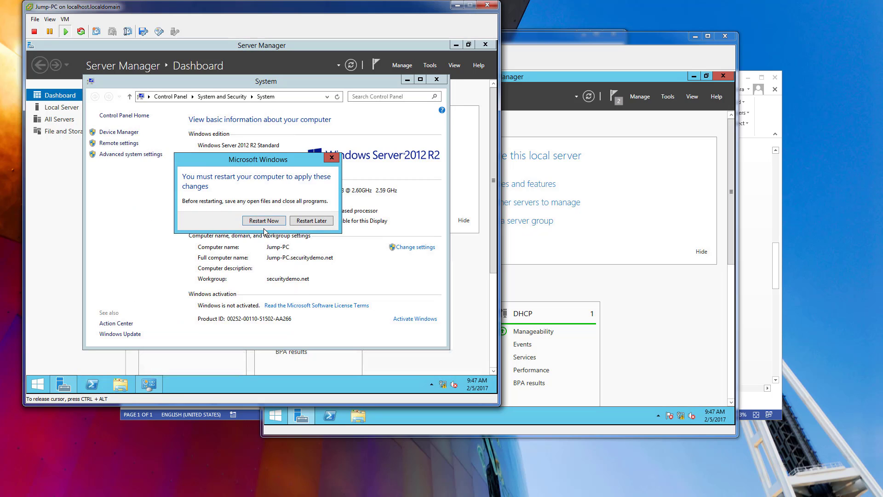
pyautogui.click(282, 219)
# Start a role-based installation on AD1.securitydemo.net in the Server 2012 console and select Active Directory Certificate Services with its required management tools.
pyautogui.click(511, 175)
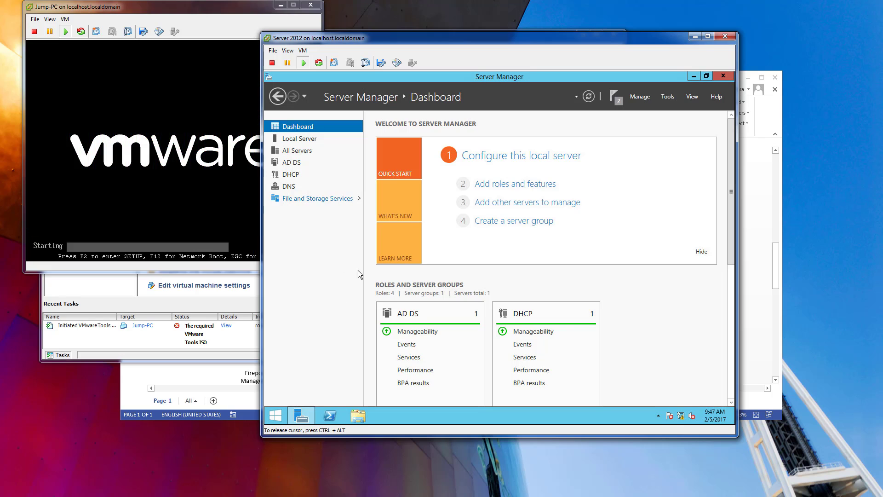
pyautogui.click(478, 183)
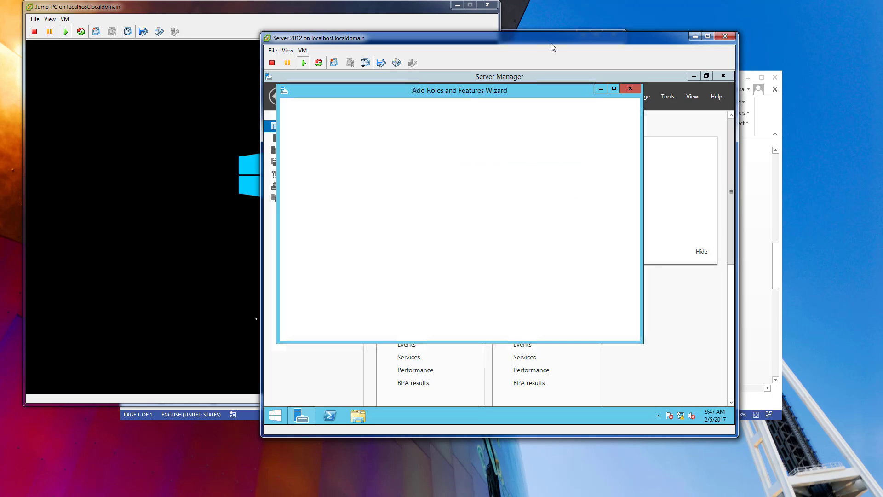
pyautogui.click(525, 331)
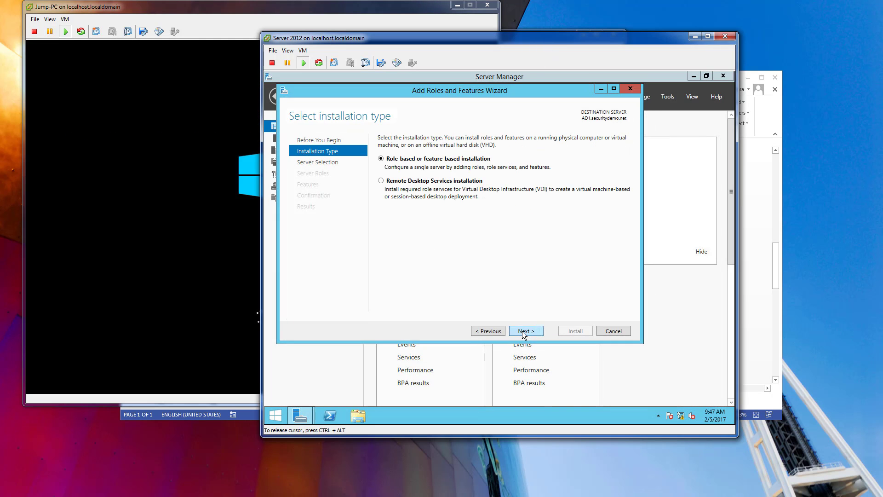
pyautogui.click(525, 331)
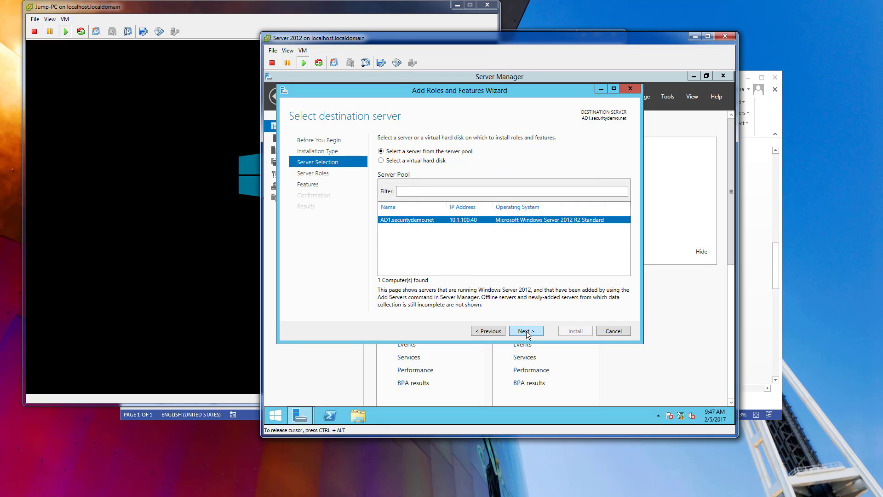
pyautogui.click(526, 330)
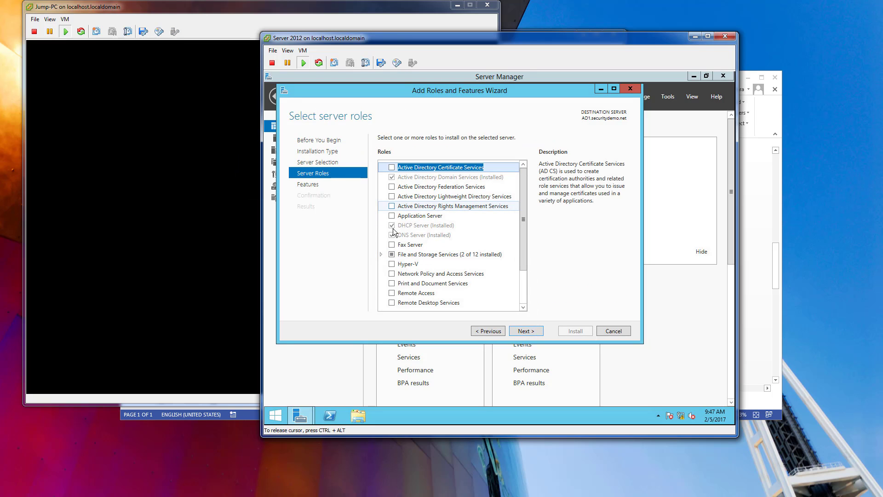
pyautogui.click(392, 167)
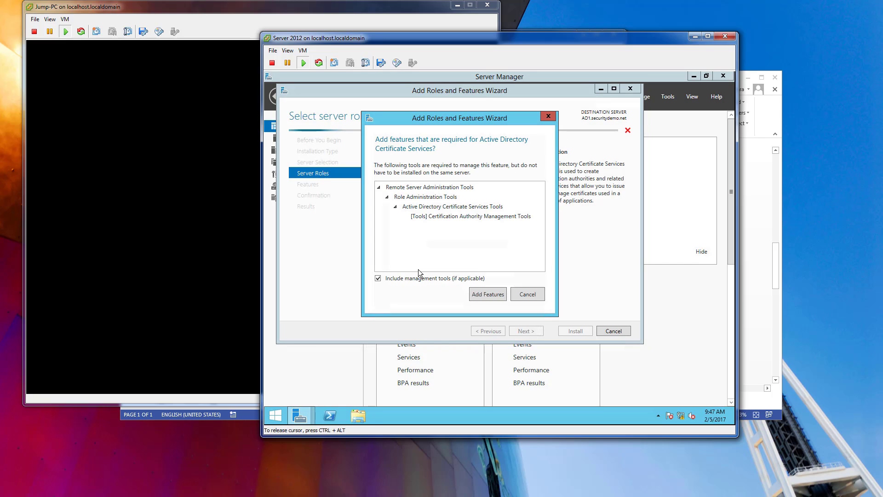
pyautogui.click(489, 294)
pyautogui.click(524, 331)
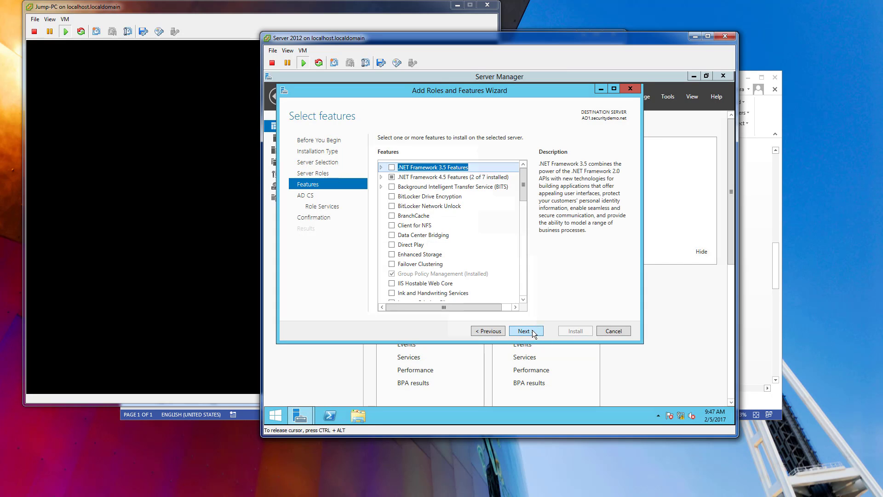
# Without extra features, select all the remaining AD CS role services besides Certification Authority, including the features they require.
pyautogui.click(524, 330)
pyautogui.click(524, 331)
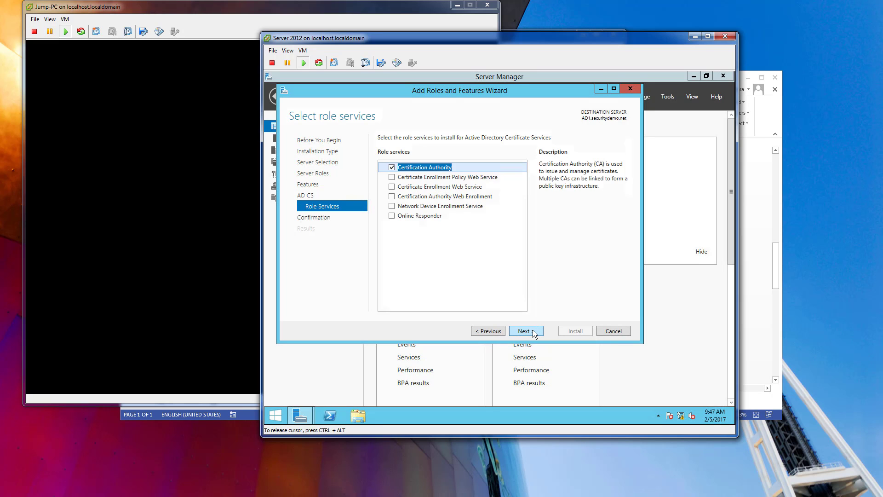
pyautogui.click(392, 177)
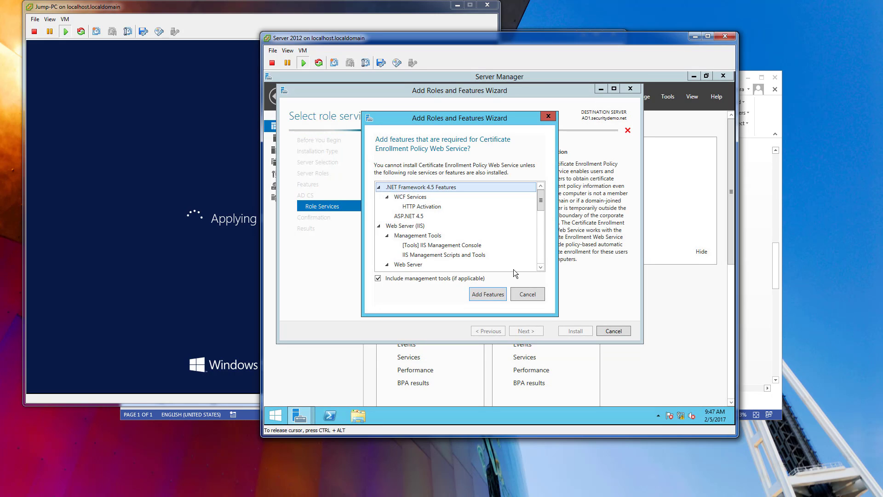
pyautogui.click(488, 294)
pyautogui.click(392, 186)
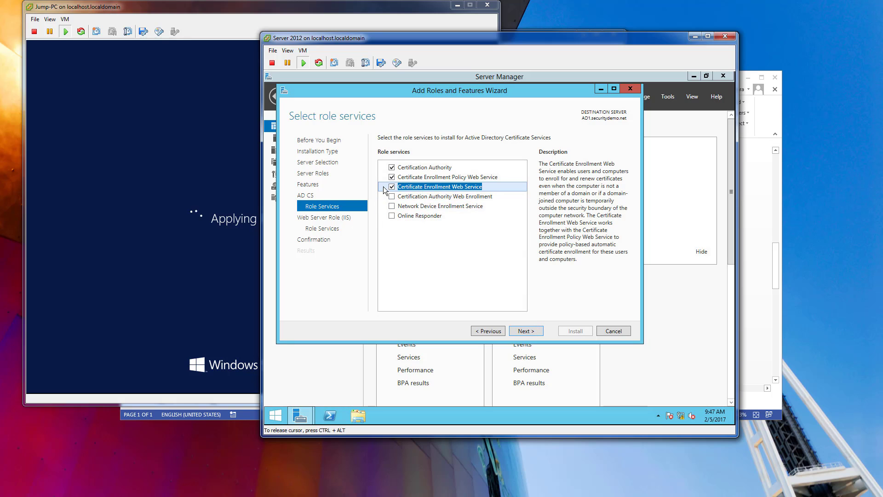
pyautogui.click(392, 196)
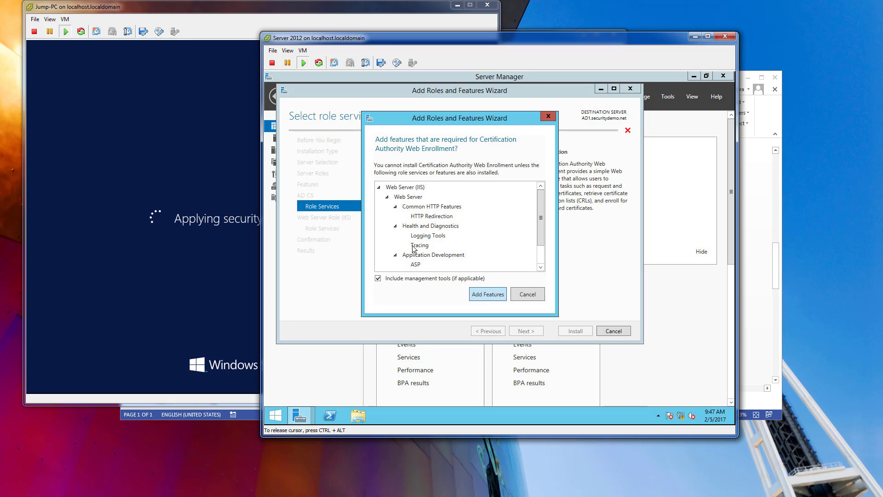
pyautogui.click(491, 294)
pyautogui.click(392, 206)
pyautogui.click(392, 215)
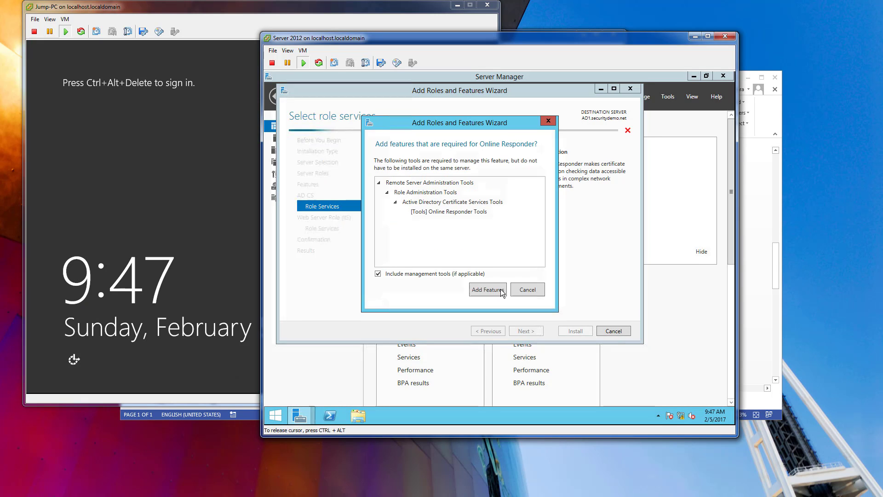
pyautogui.click(490, 293)
# Accept the default Web Server (IIS) role services, allow automatic restart of the destination server, and start the installation.
pyautogui.click(527, 332)
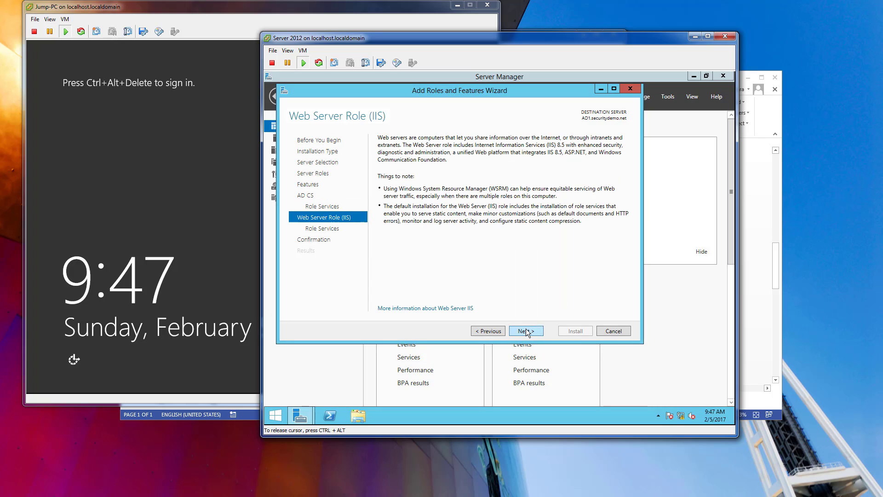
pyautogui.click(526, 331)
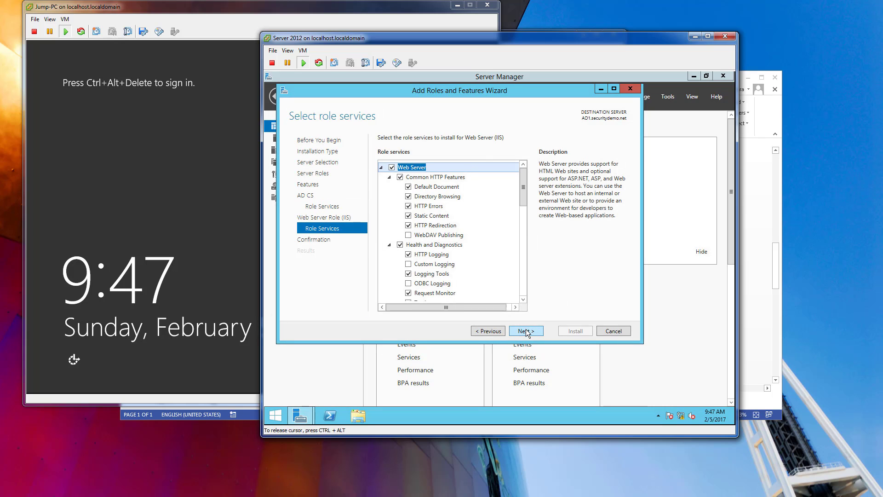
pyautogui.click(526, 331)
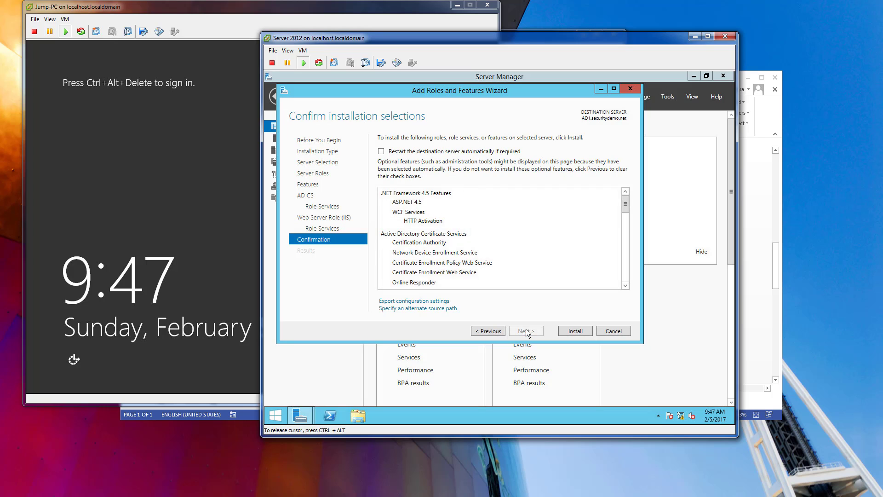
pyautogui.click(381, 151)
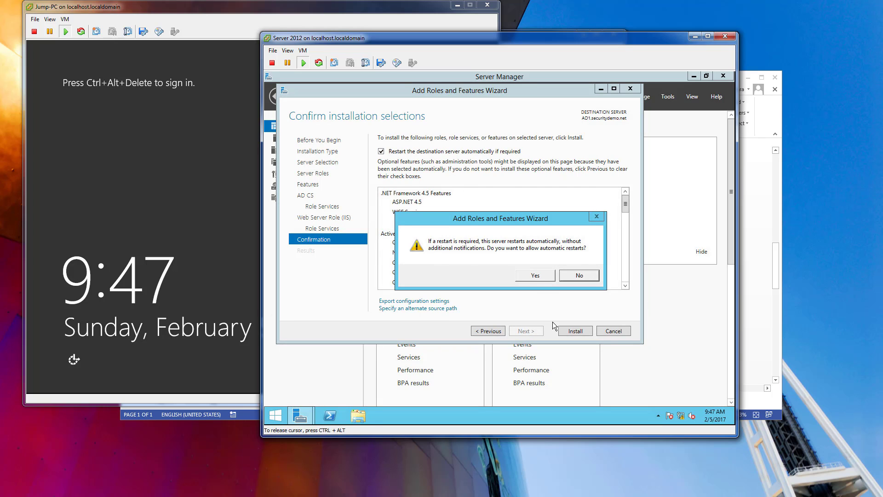
pyautogui.click(571, 331)
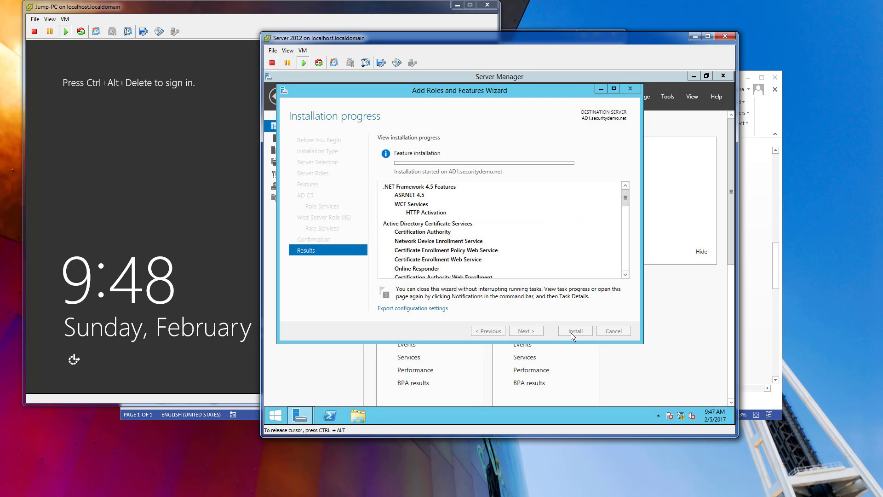
pyautogui.click(709, 413)
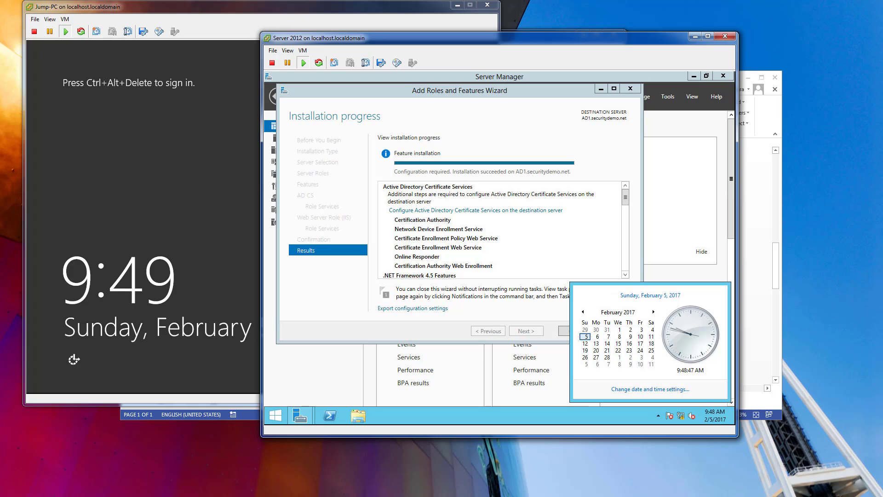
pyautogui.click(515, 84)
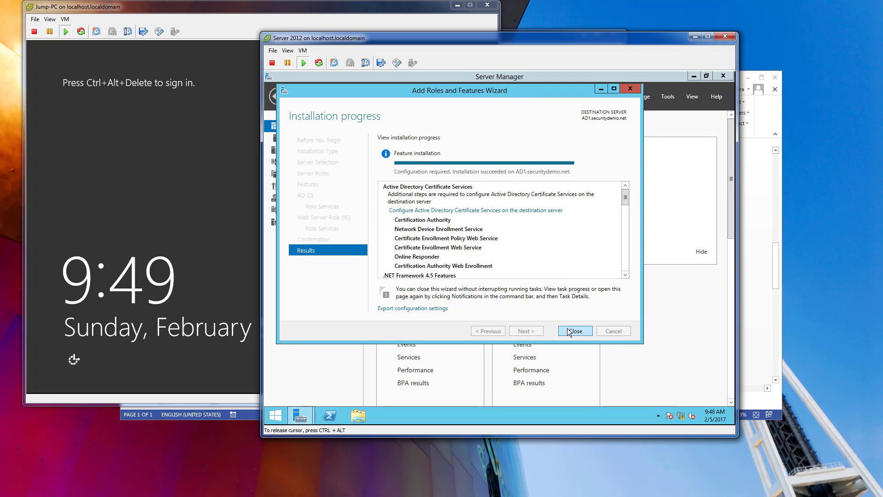
# Close the Add Roles and Features Wizard and open the AD CS page in Server Manager.
pyautogui.click(572, 330)
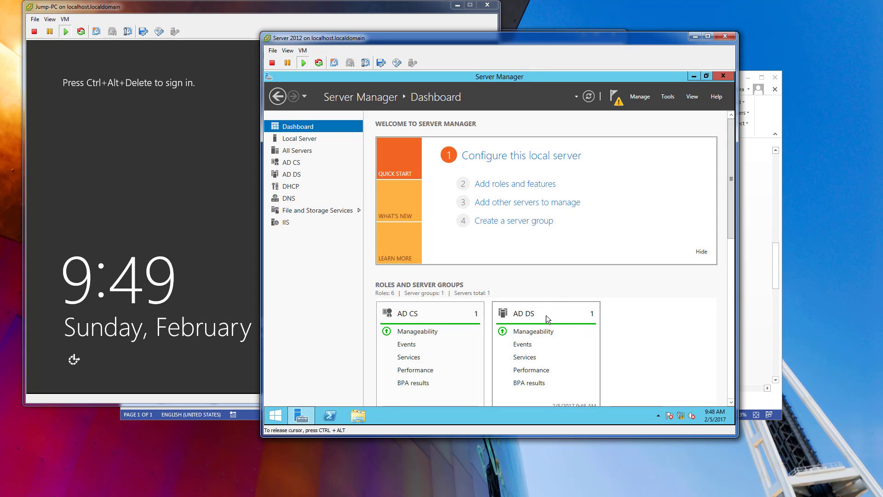
pyautogui.click(292, 166)
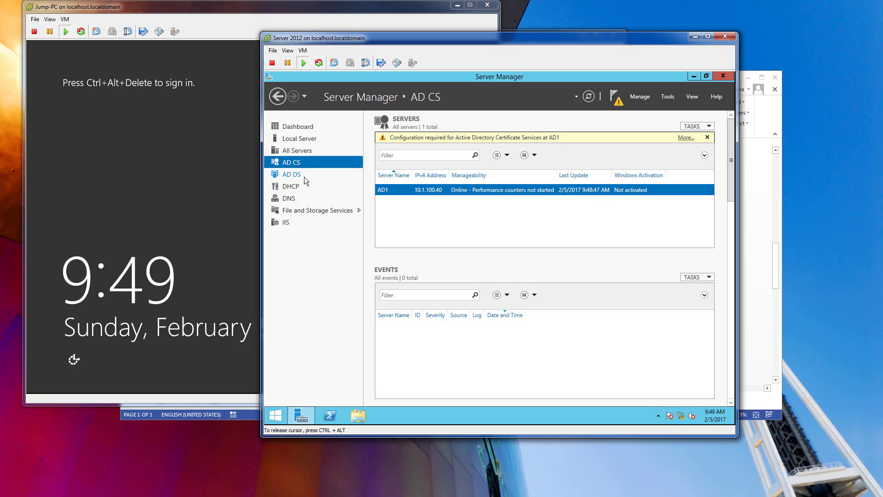
# Start the post-deployment configuration of Active Directory Certificate Services on AD1 and accept the default administrator credentials.
pyautogui.click(684, 137)
pyautogui.moveTo(512, 153); pyautogui.dragTo(465, 148)
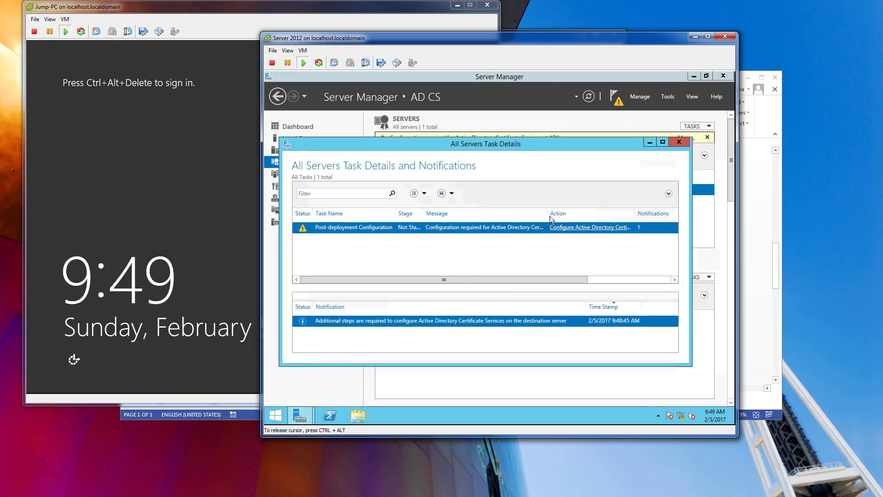
pyautogui.click(552, 230)
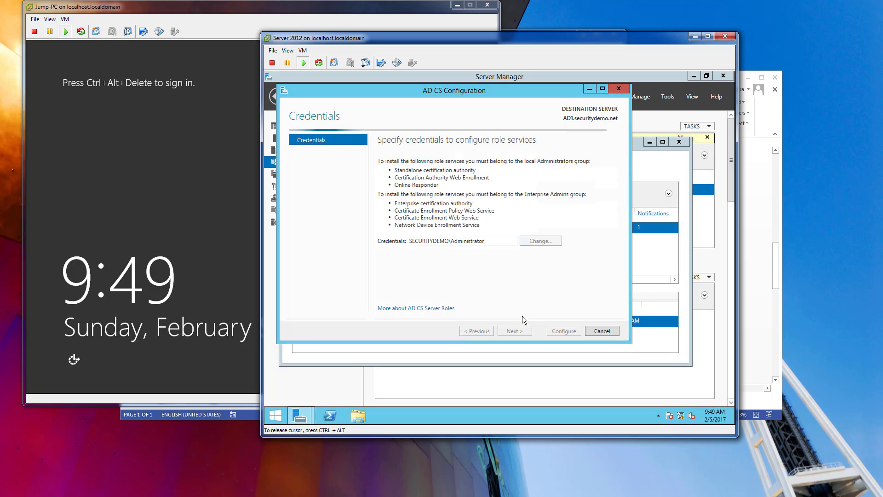
pyautogui.click(517, 327)
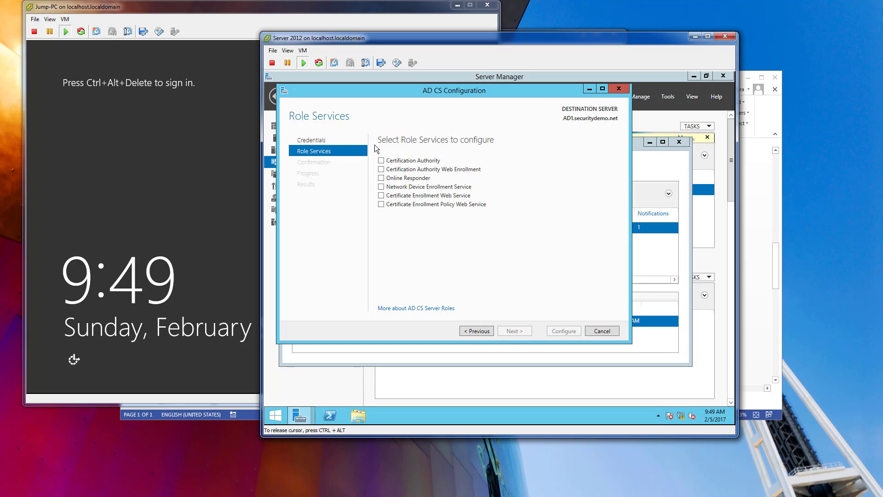
# Open Active Directory Users and Computers and show the Users container of securitydemo.net.
pyautogui.click(278, 418)
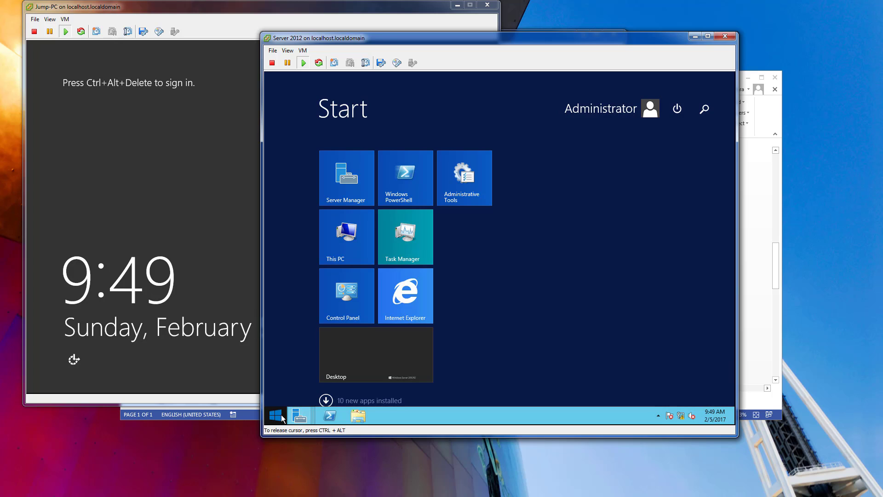
pyautogui.write('user')
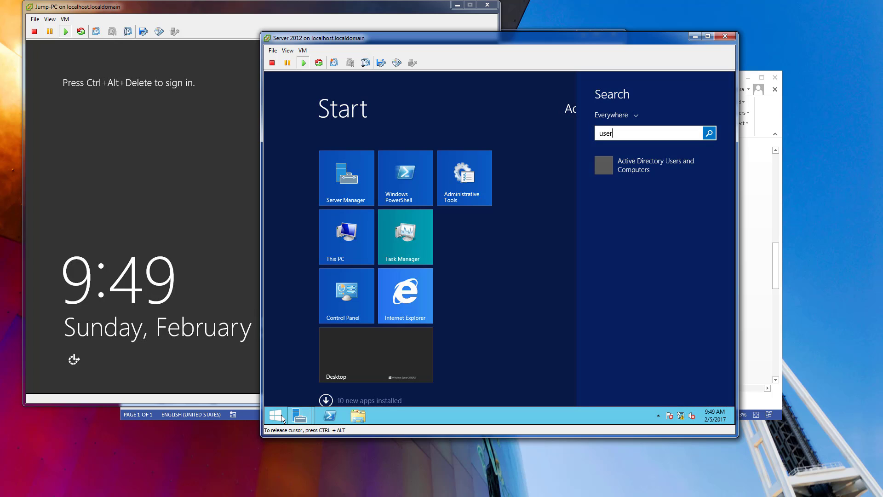
pyautogui.click(626, 168)
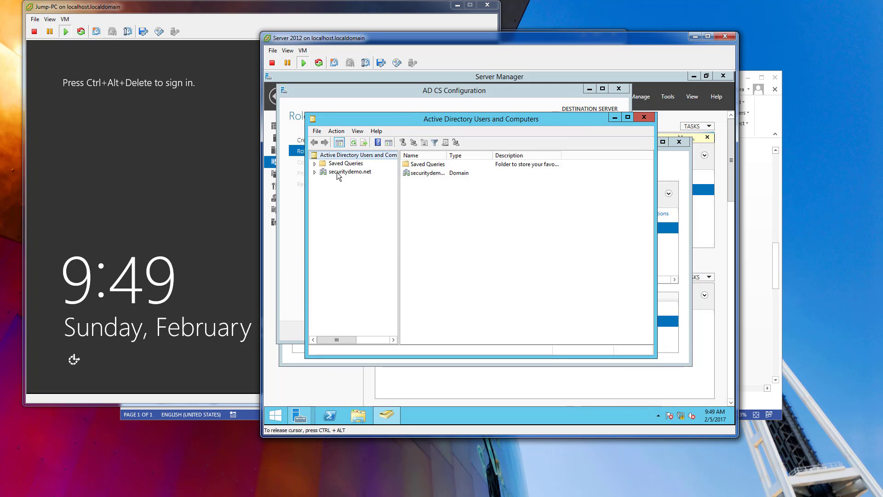
pyautogui.click(317, 172)
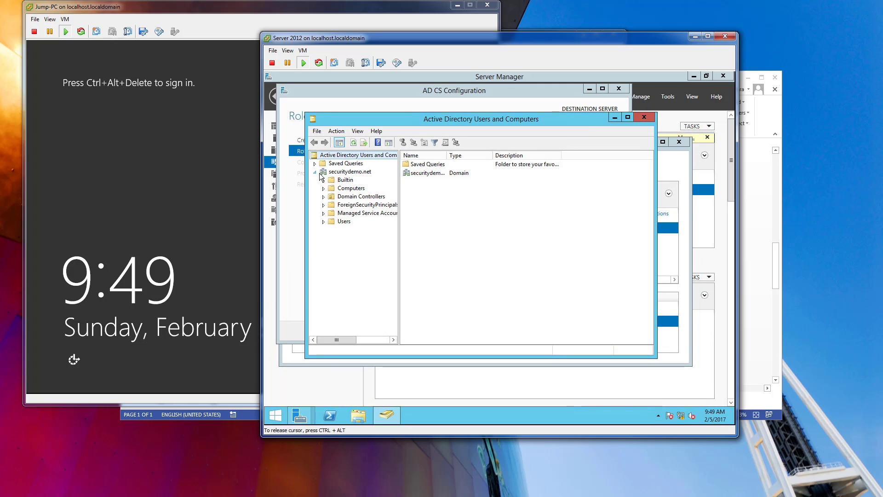
pyautogui.click(343, 222)
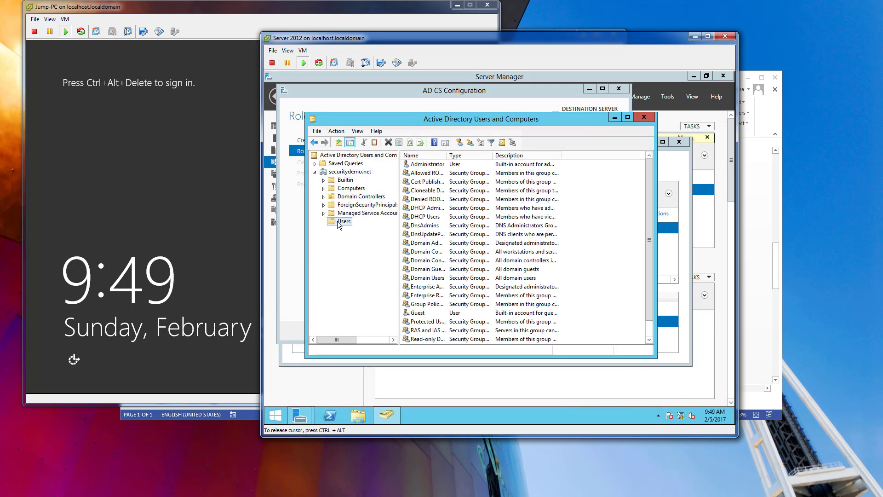
# Add the Administrator account to the IIS_IUSRS group, save its properties, and close Active Directory Users and Computers.
pyautogui.doubleClick(429, 169)
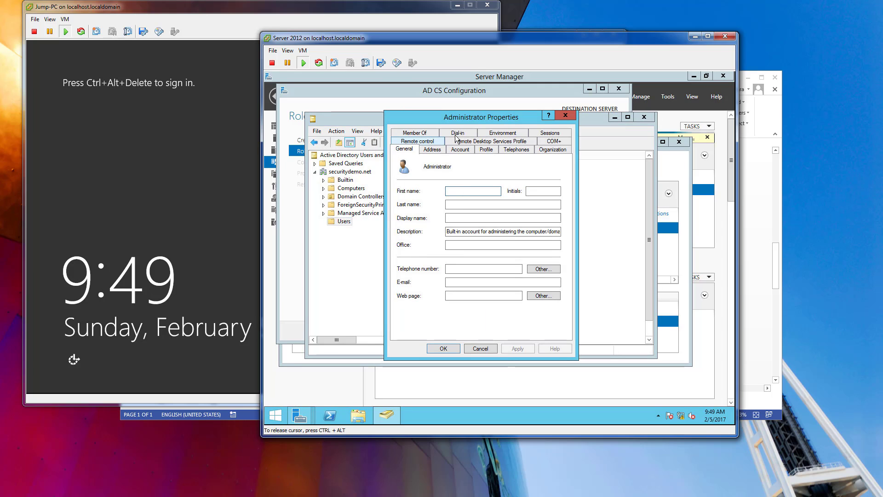
pyautogui.click(428, 133)
pyautogui.click(410, 260)
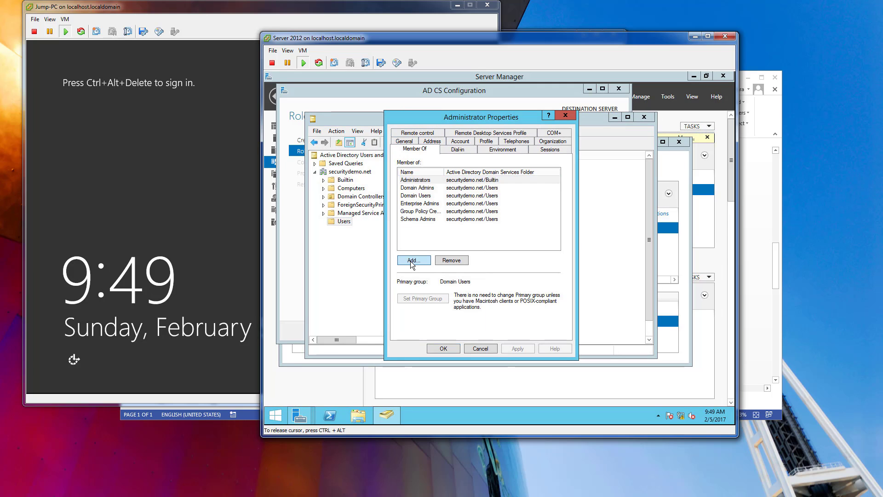
pyautogui.write('iis')
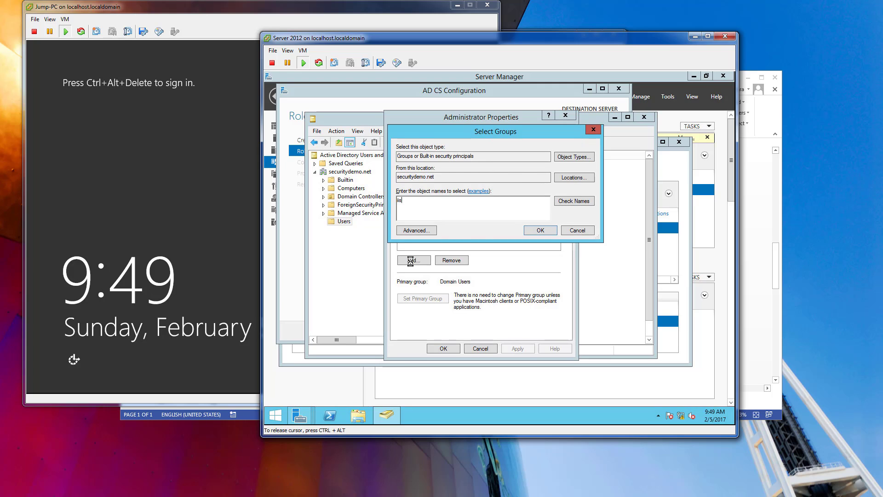
pyautogui.press('Return')
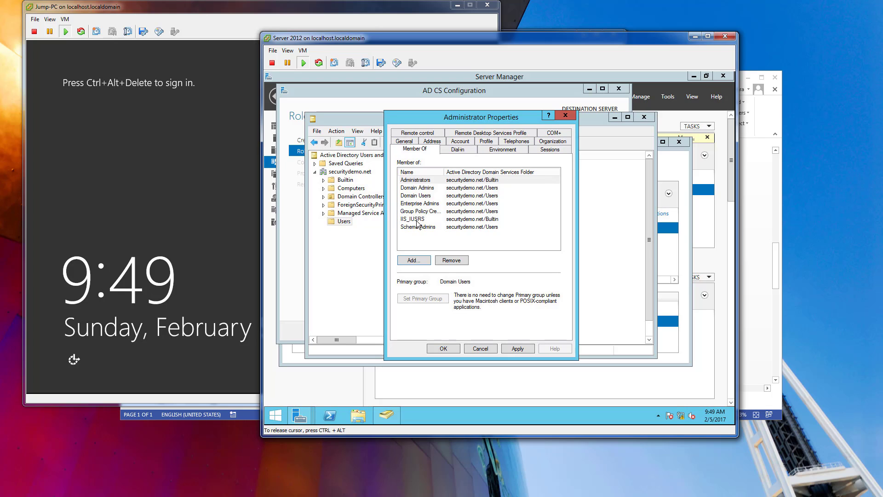
pyautogui.click(437, 350)
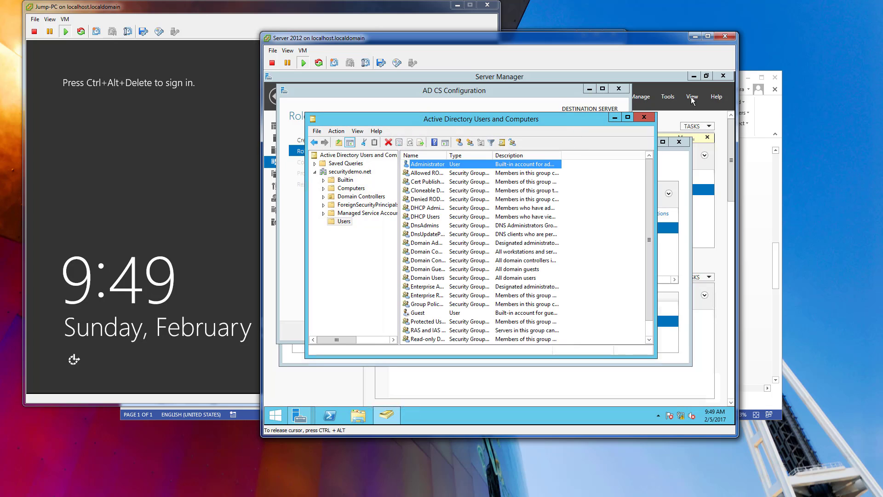
pyautogui.click(645, 116)
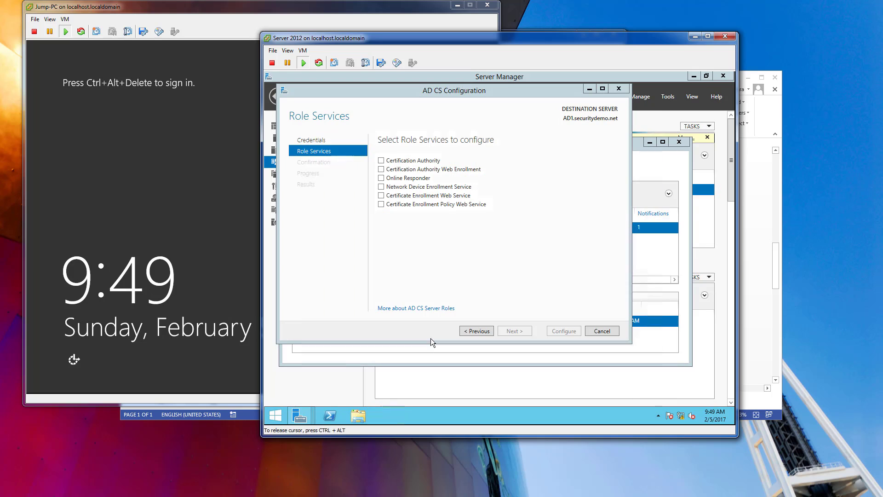
# Choose Certification Authority, Certification Authority Web Enrollment and Online Responder as the role services to configure.
pyautogui.click(381, 178)
pyautogui.click(381, 169)
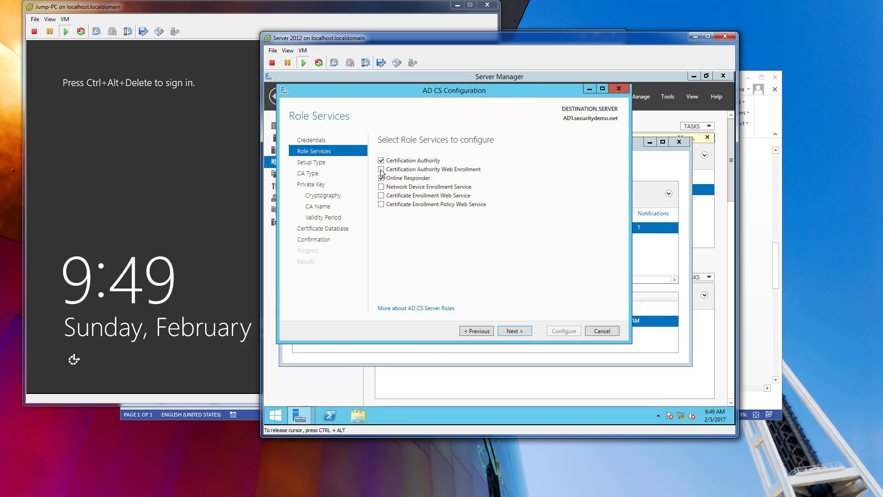
pyautogui.click(524, 330)
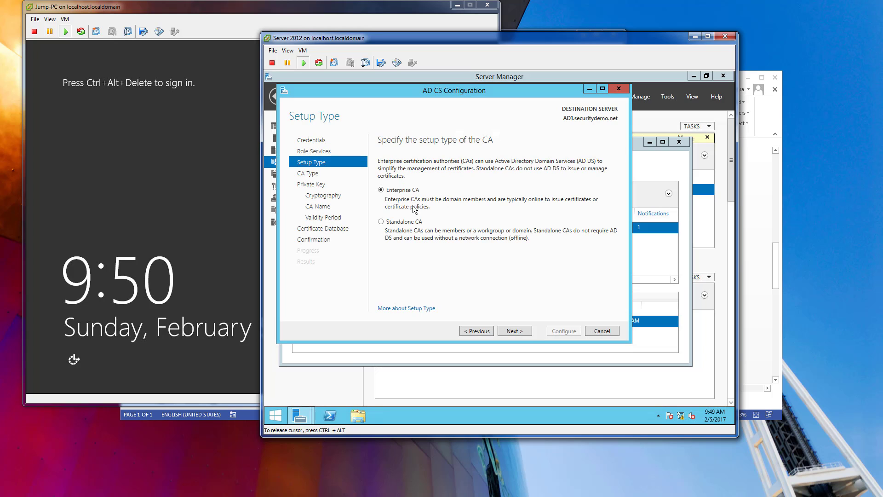
# Set the CA up as an enterprise root CA with a new private key and SHA256 as the hash algorithm.
pyautogui.click(520, 332)
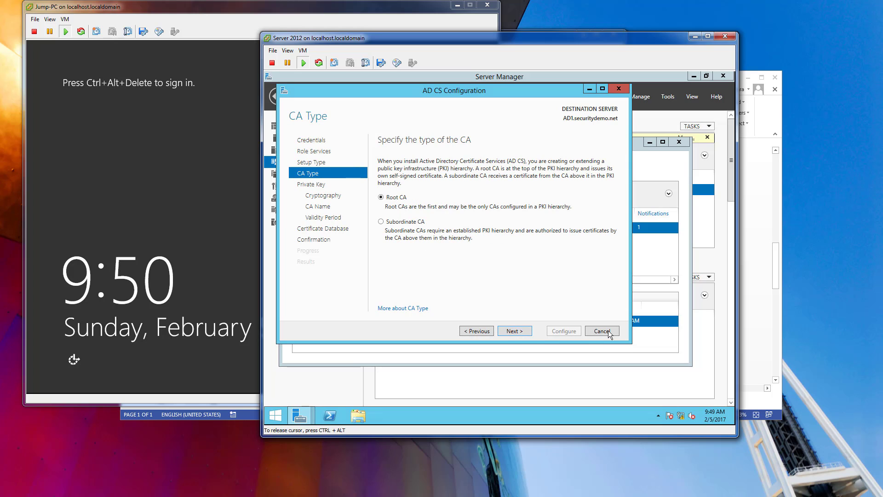
pyautogui.click(517, 331)
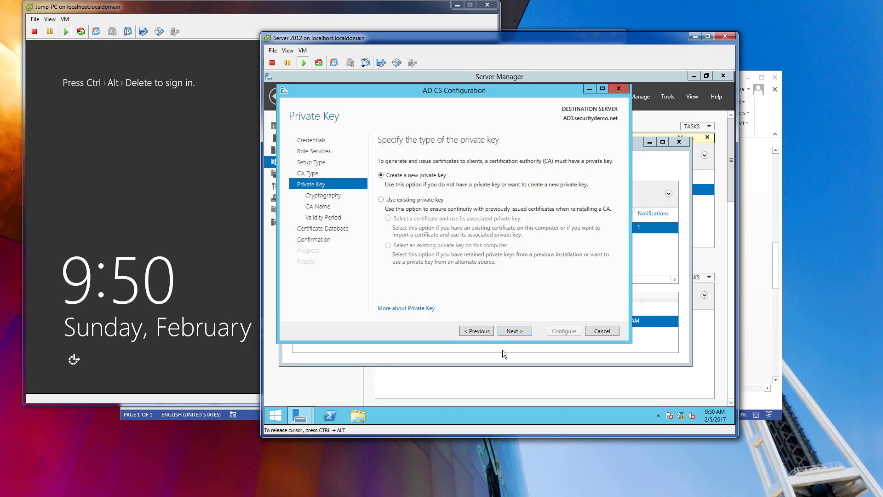
pyautogui.click(509, 334)
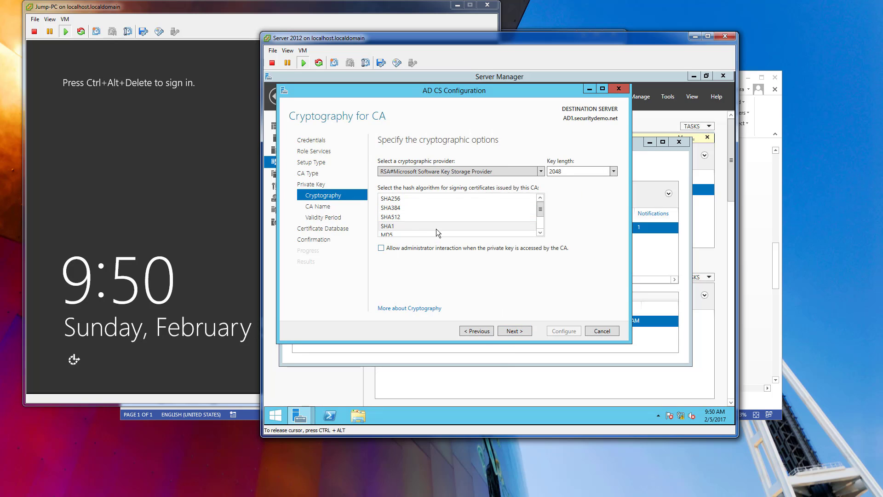
pyautogui.click(427, 200)
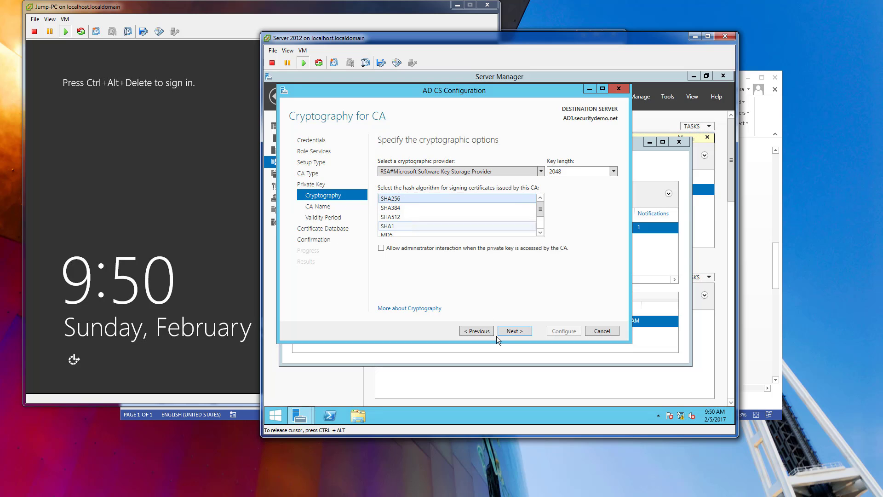
pyautogui.click(514, 331)
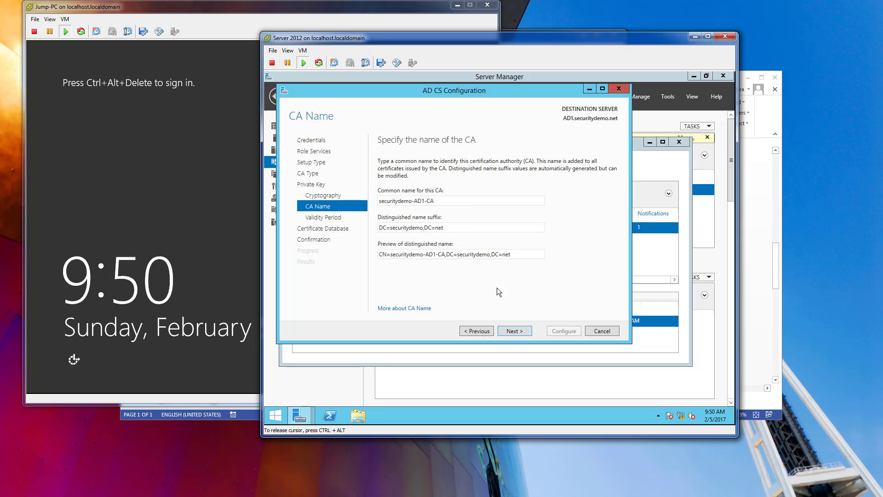
# Accept the default CA name, 5-year validity period and certificate database locations, and start the AD CS configuration.
pyautogui.click(515, 330)
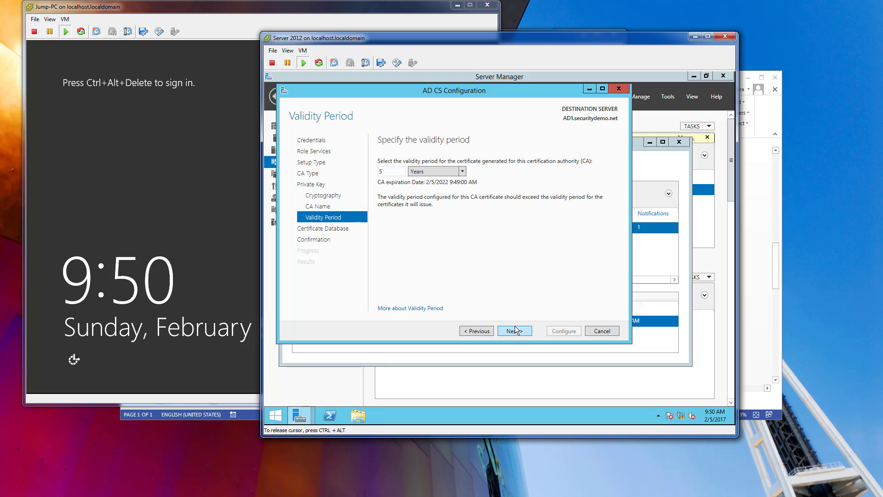
pyautogui.click(520, 331)
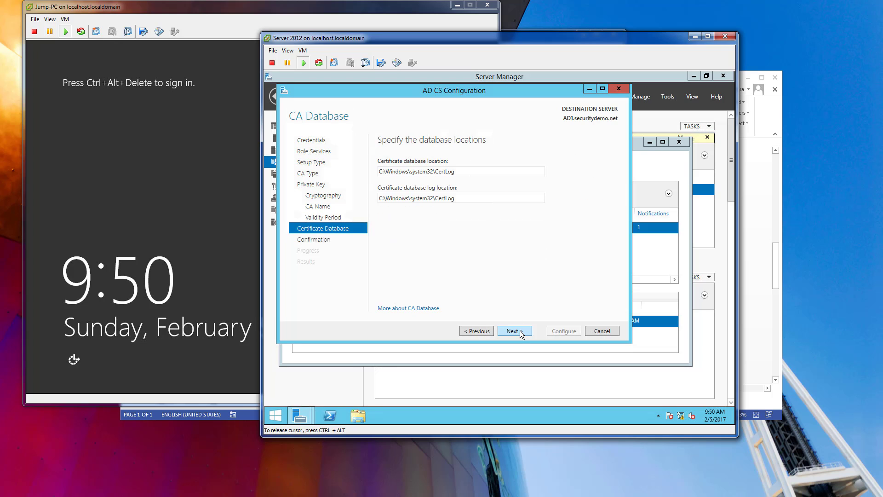
pyautogui.click(519, 330)
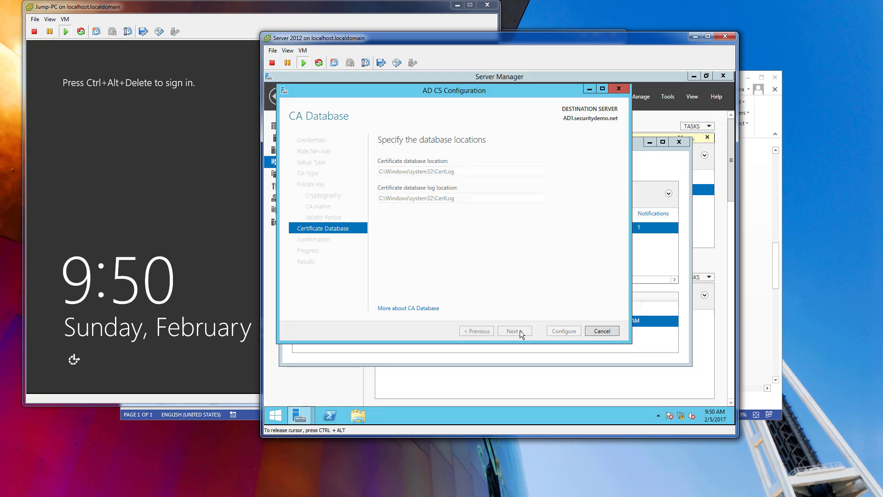
pyautogui.click(563, 331)
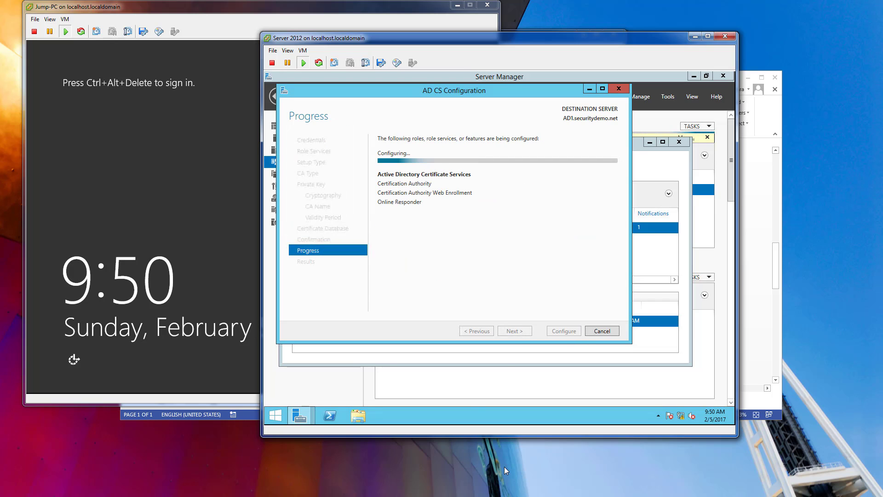
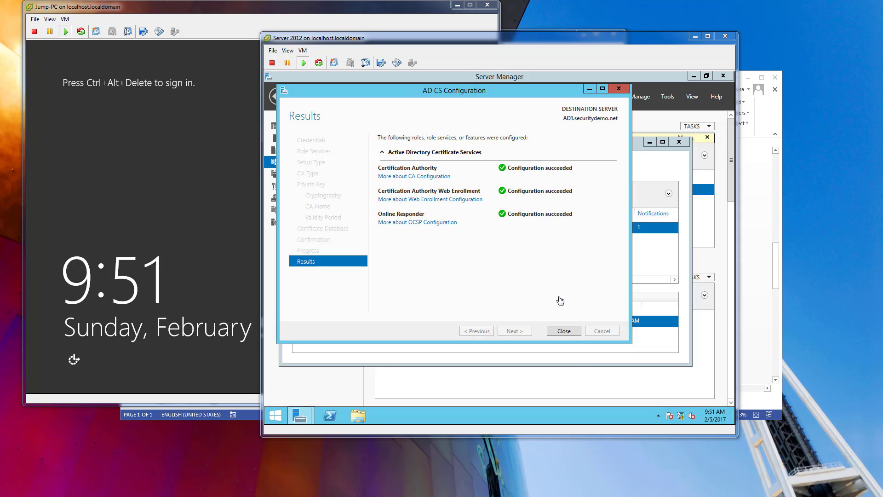
# Continue with additional AD CS role services: Network Device Enrollment Service, Certificate Enrollment Web Service and Certificate Enrollment Policy Web Service.
pyautogui.click(570, 334)
pyautogui.click(567, 332)
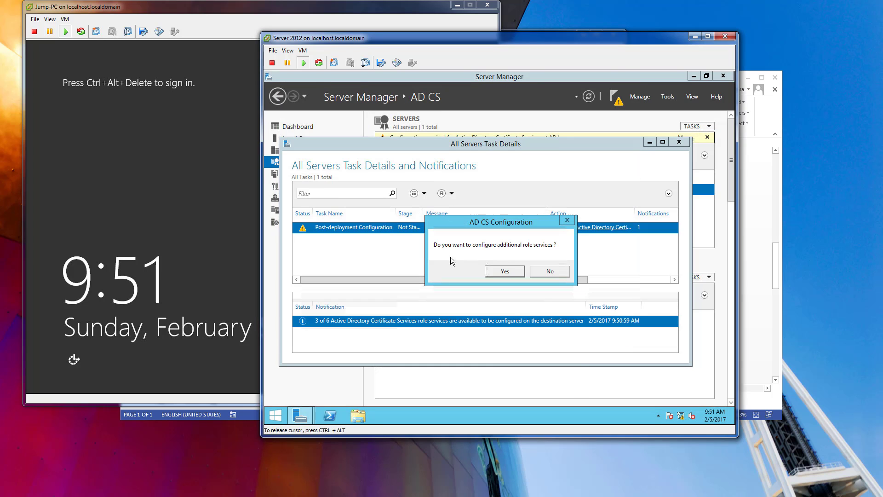
pyautogui.click(502, 271)
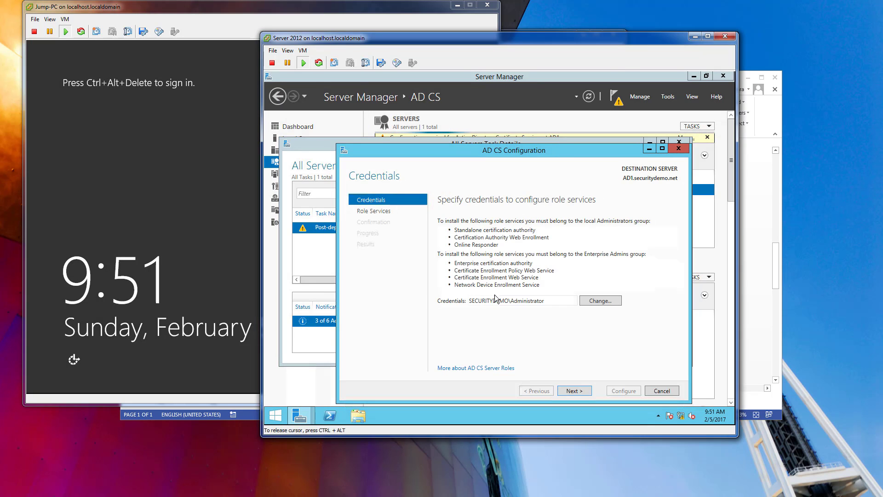
pyautogui.click(573, 391)
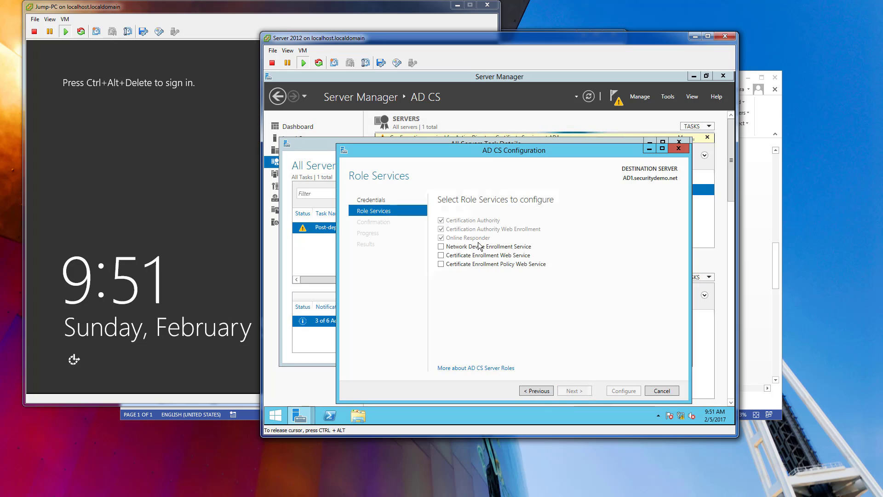
pyautogui.click(441, 247)
pyautogui.click(441, 255)
pyautogui.click(441, 264)
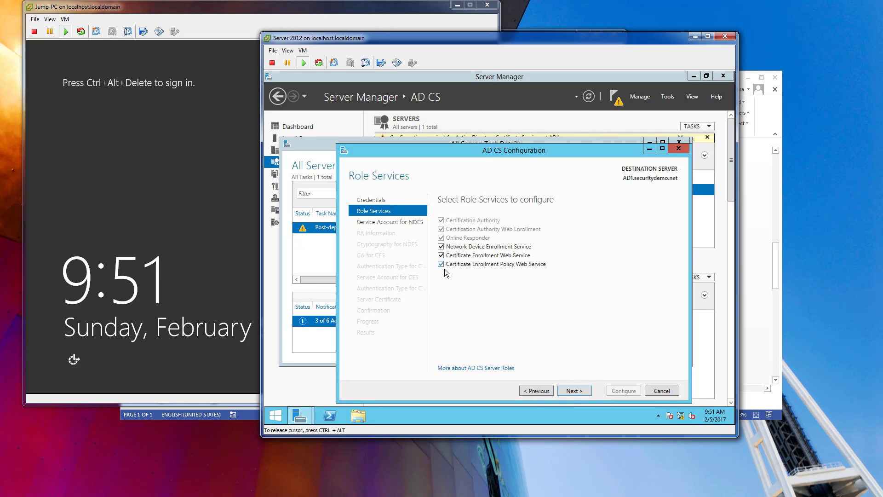
pyautogui.click(577, 391)
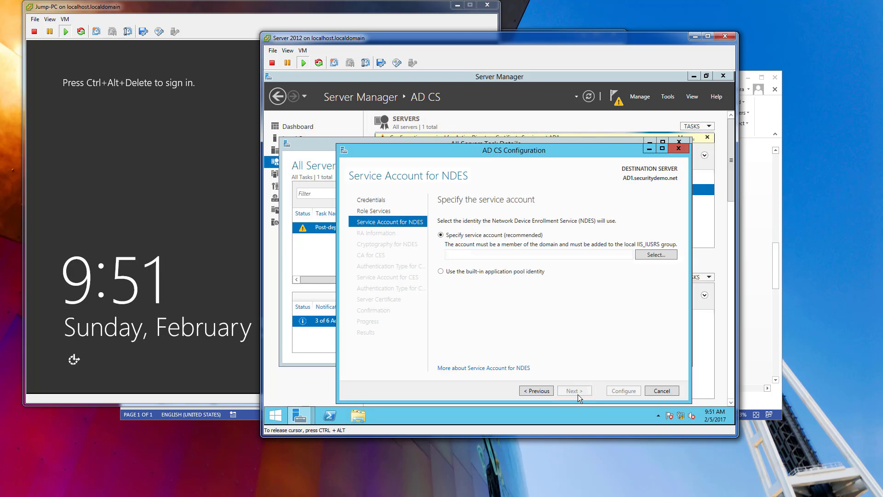
# Specify administrator with its account password as the service account for NDES.
pyautogui.click(648, 253)
pyautogui.write('a')
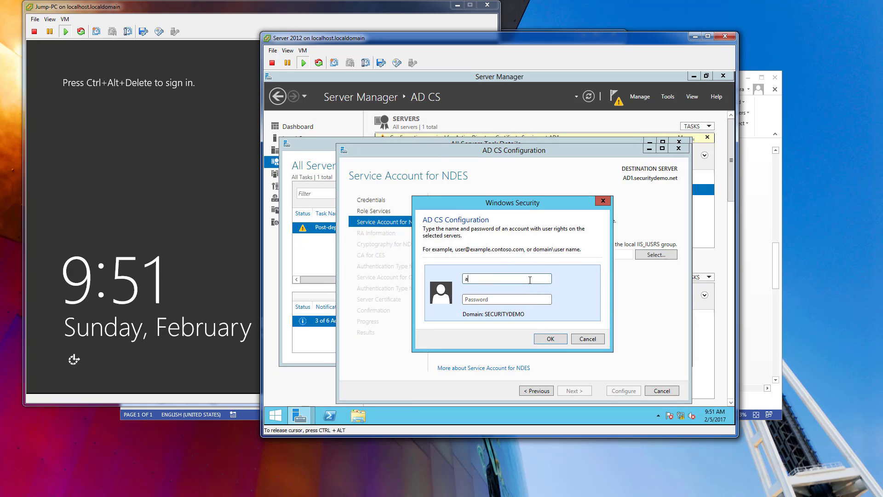
pyautogui.write('dministration')
pyautogui.press('BackSpace')
pyautogui.press('BackSpace')
pyautogui.press('BackSpace')
pyautogui.write('or')
pyautogui.press('Tab')
pyautogui.write('••••••••••')
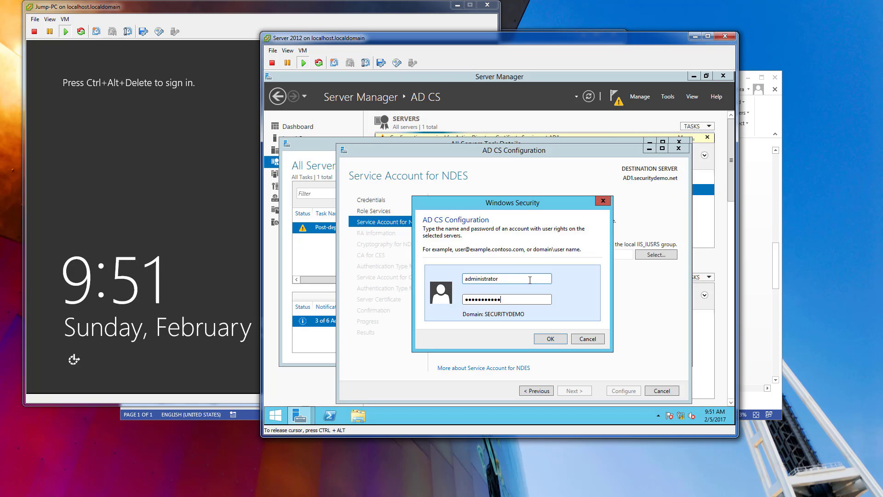
pyautogui.press('Return')
pyautogui.click(575, 390)
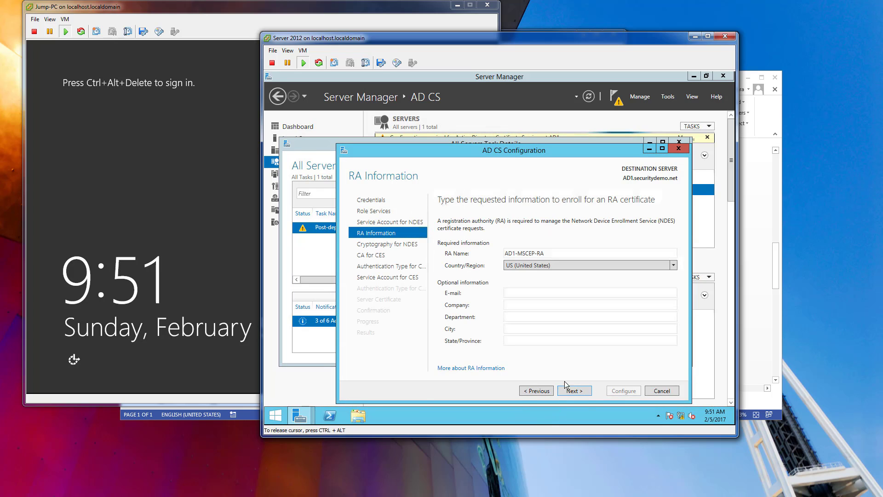
# Accept the default RA information, NDES cryptography and CA for CES, and keep Windows integrated authentication for CES.
pyautogui.click(585, 392)
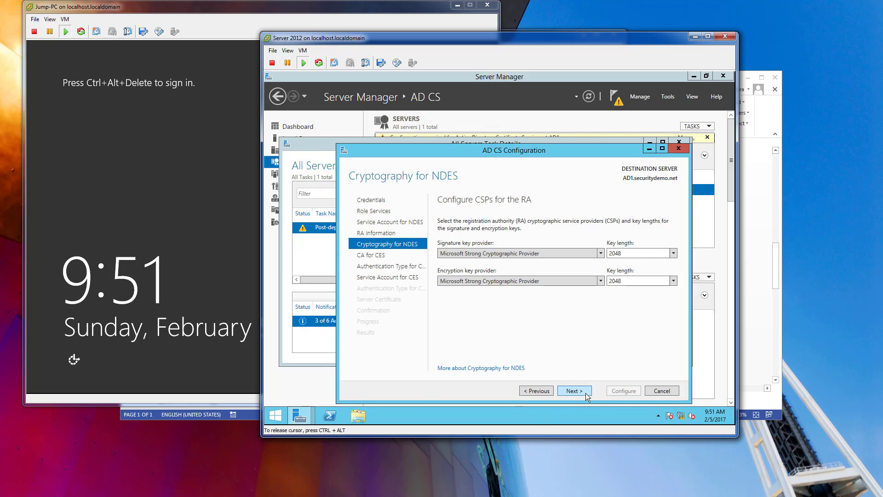
pyautogui.click(585, 393)
pyautogui.click(586, 392)
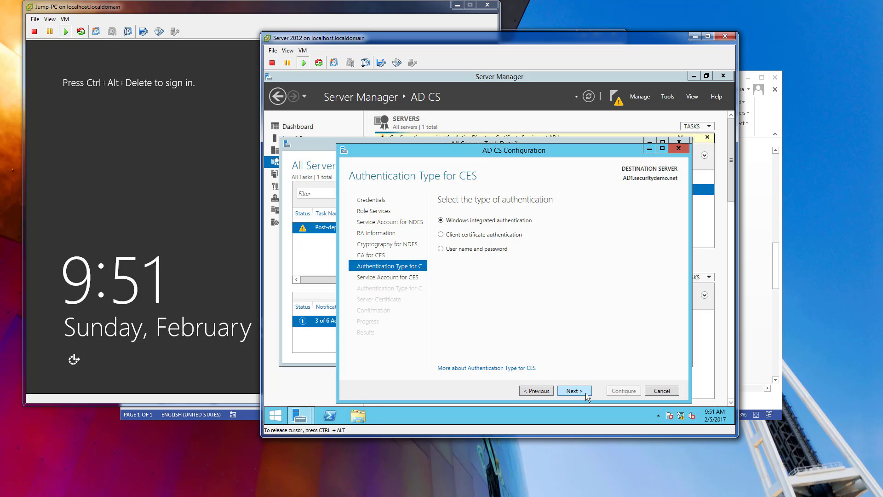
pyautogui.click(586, 393)
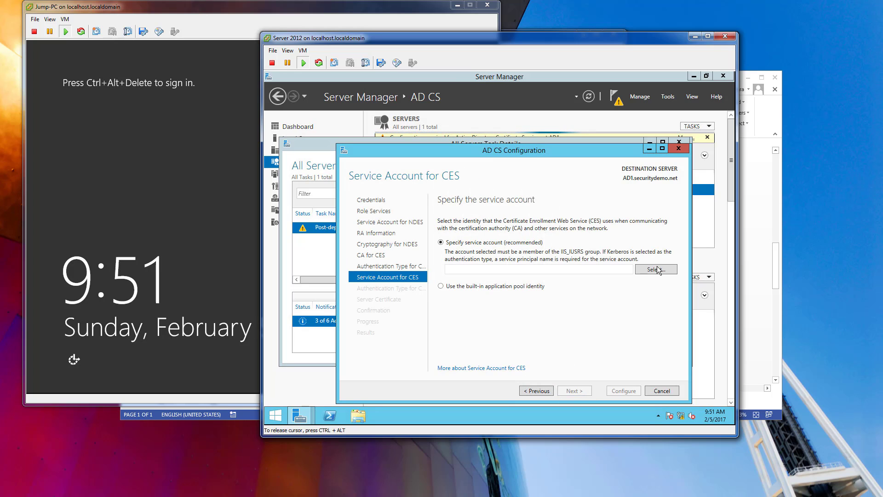
# Specify administrator with its account password as the service account for the Certificate Enrollment Web Service.
pyautogui.click(642, 271)
pyautogui.write('administratio')
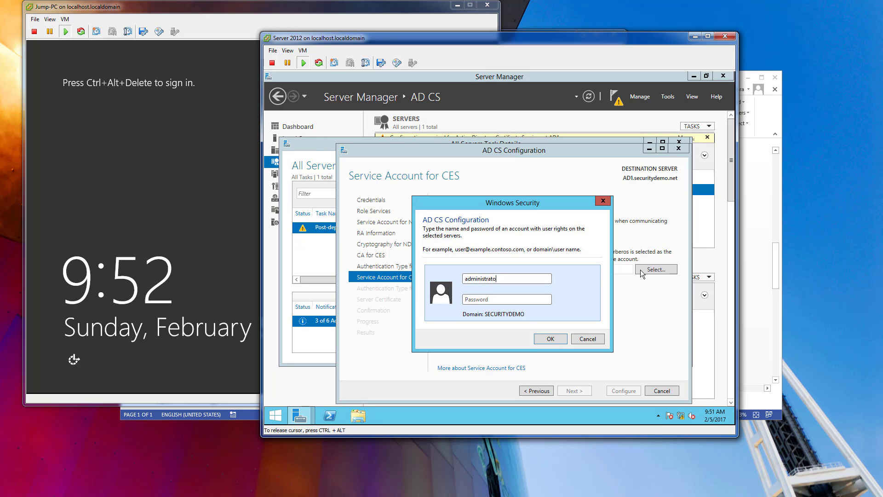
pyautogui.write('*********')
pyautogui.click(551, 339)
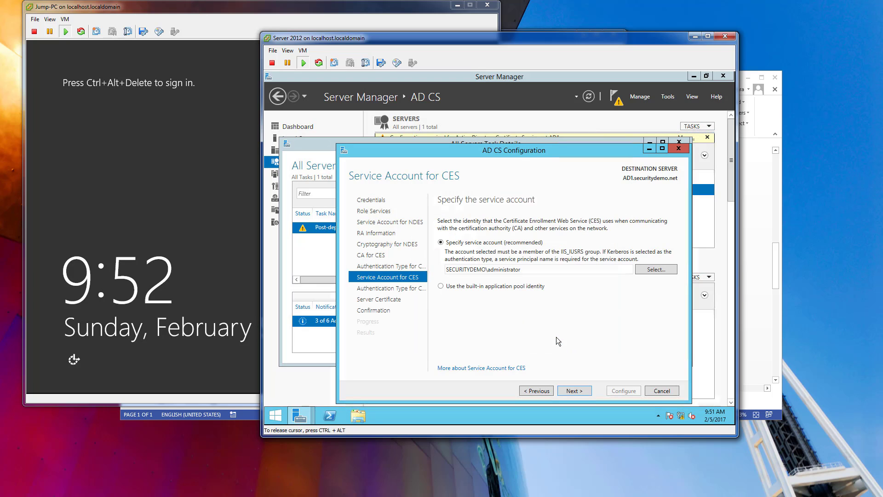
pyautogui.click(579, 389)
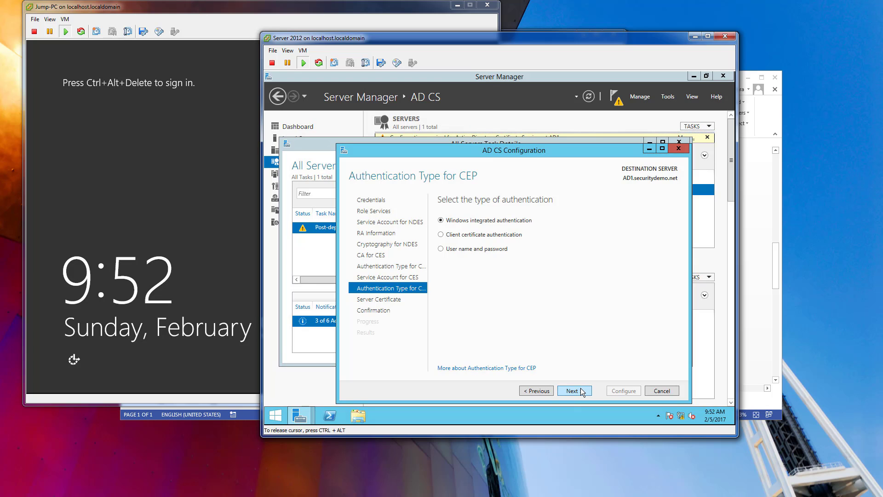
# Keep Windows integrated authentication for CEP, choose the securitydemo-AD1-CA certificate for SSL encryption, and start the configuration.
pyautogui.click(580, 391)
pyautogui.click(539, 262)
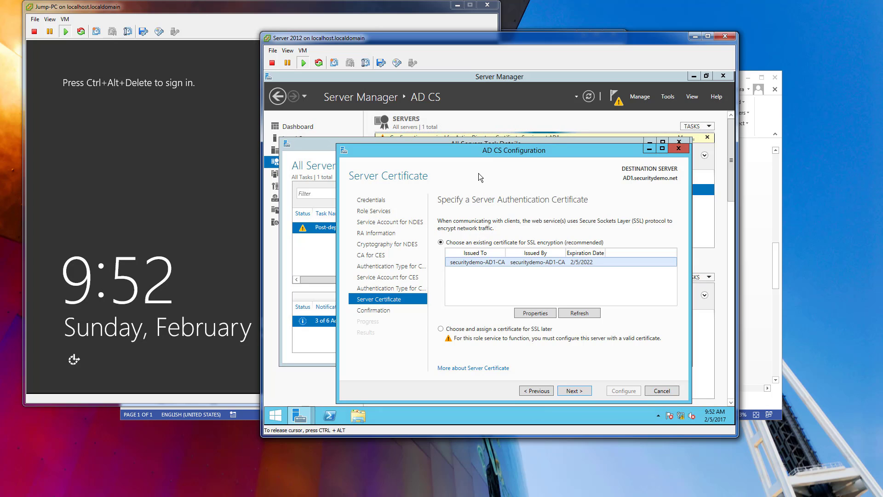
pyautogui.moveTo(475, 153); pyautogui.dragTo(461, 128)
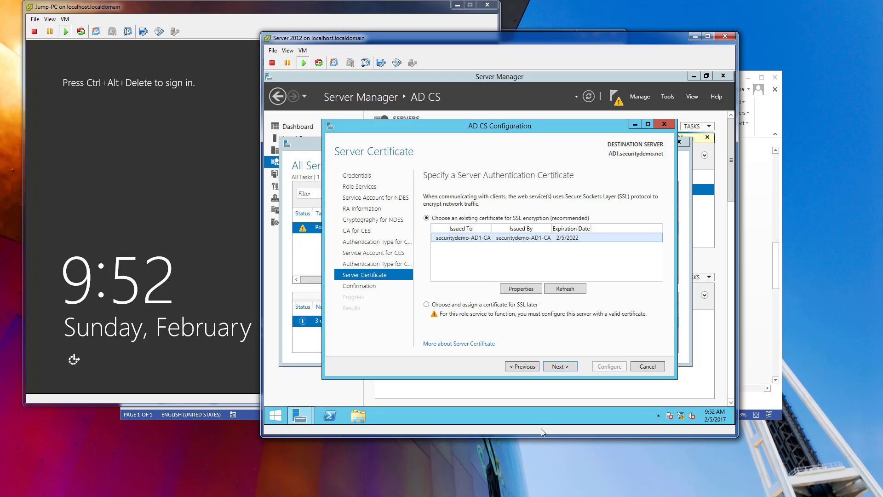
pyautogui.click(559, 366)
pyautogui.click(661, 321)
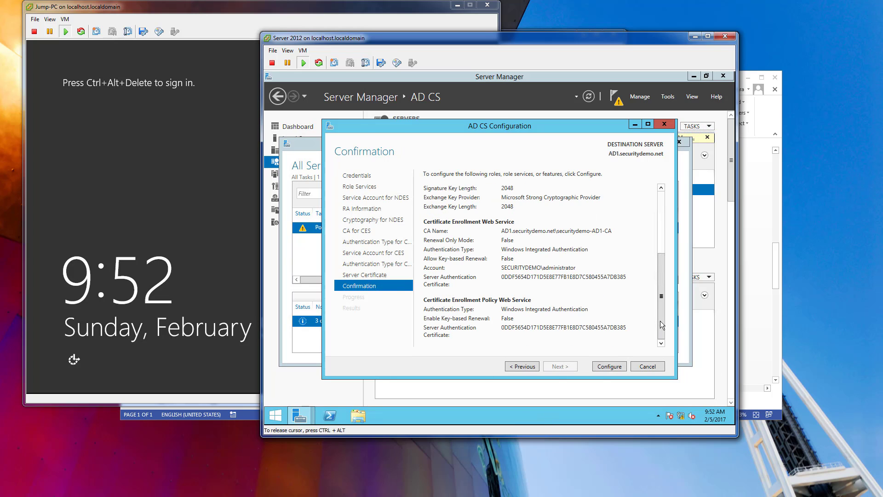
pyautogui.click(603, 367)
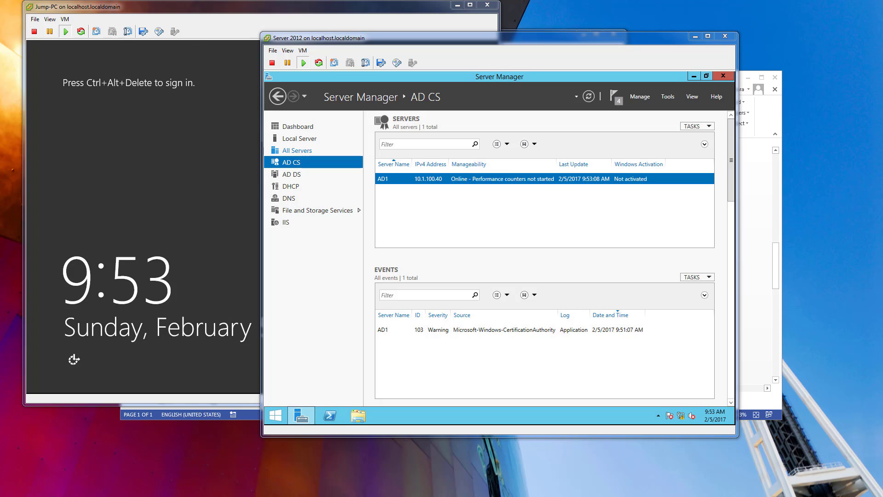
# Switch to the Jump-PC virtual machine and bring up its sign-in prompt.
pyautogui.click(185, 18)
pyautogui.click(65, 19)
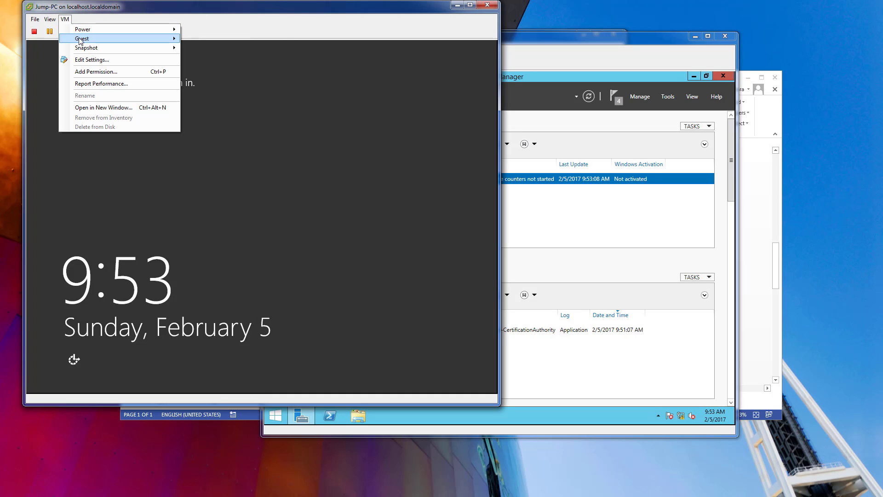
pyautogui.moveTo(80, 41)
pyautogui.click(272, 47)
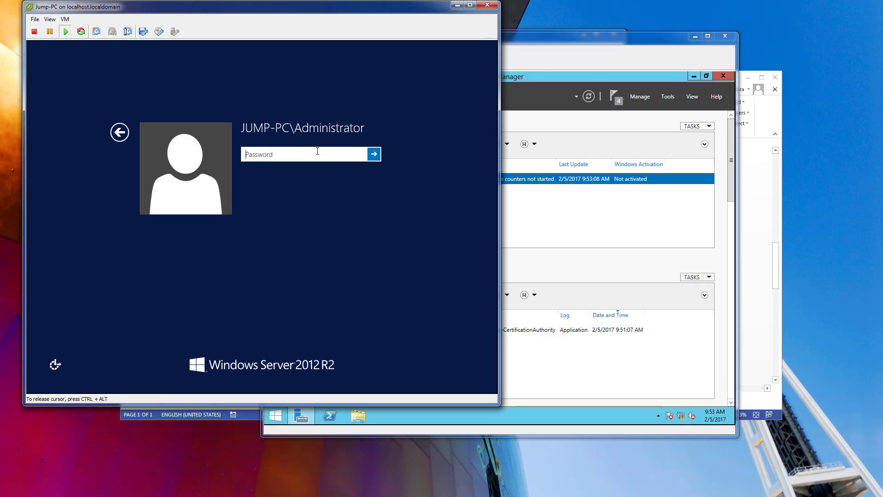
# Leave the JUMP-PC\Administrator password prompt and try to sign in as Other user with the name adminstrator and the account password.
pyautogui.write('•••')
pyautogui.click(118, 132)
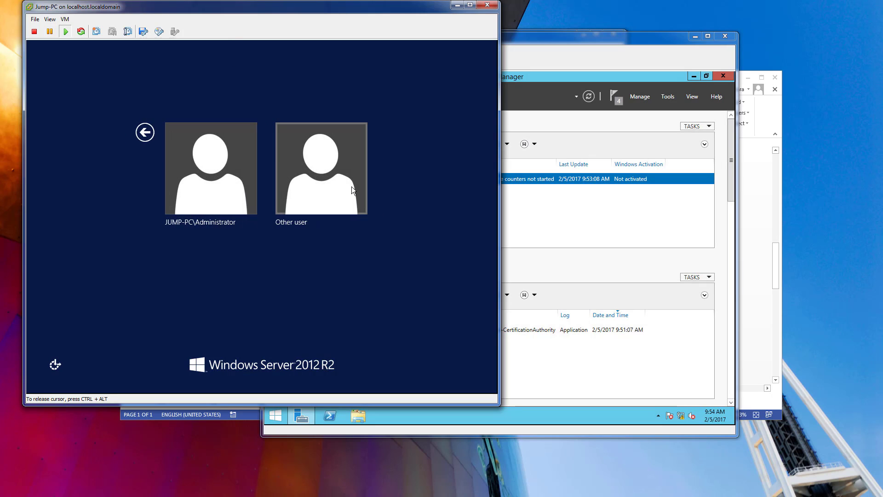
pyautogui.click(352, 186)
pyautogui.write('adminstrator')
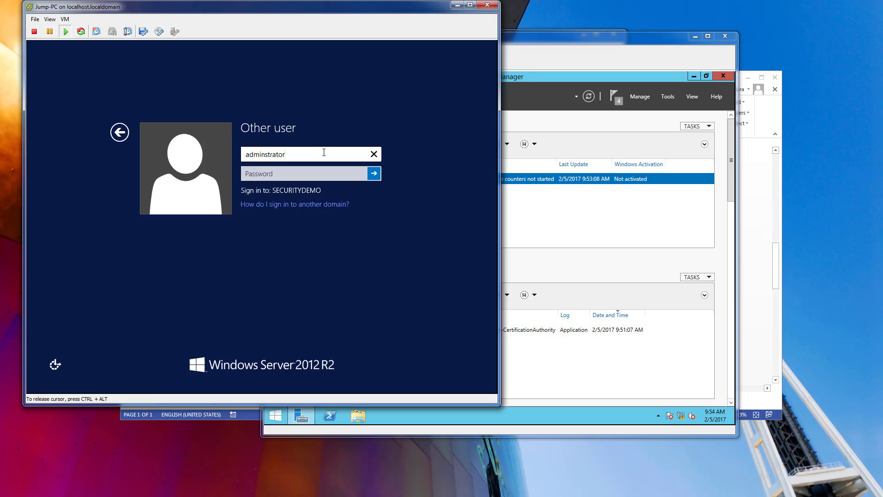
pyautogui.press('Tab')
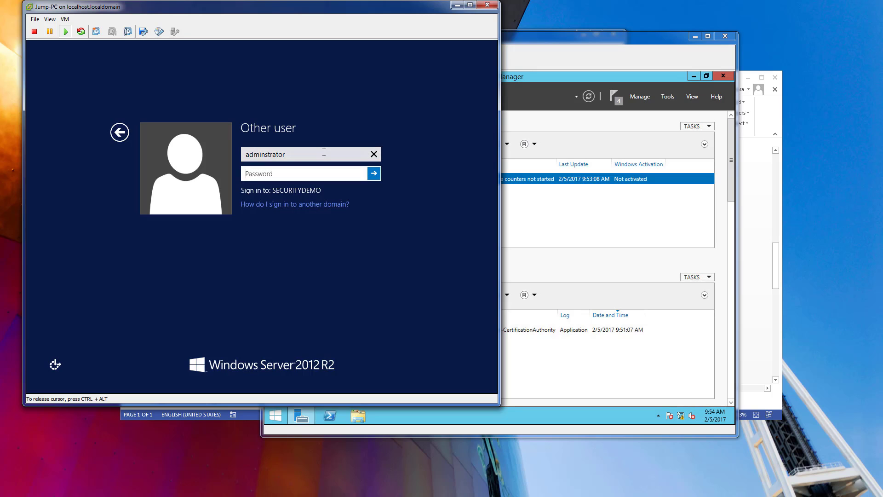
pyautogui.write('P')
pyautogui.press('Return')
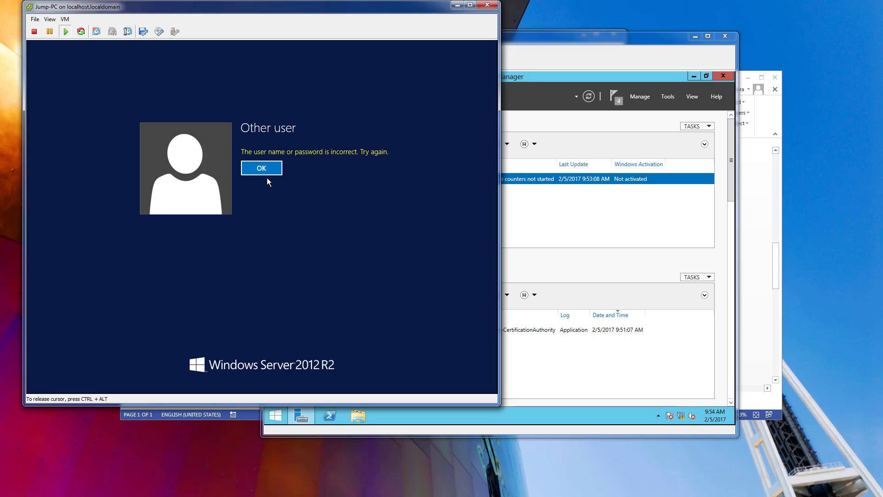
# Correct the user name to administrator, enter the account password and sign in to Jump-PC.
pyautogui.click(261, 168)
pyautogui.click(268, 155)
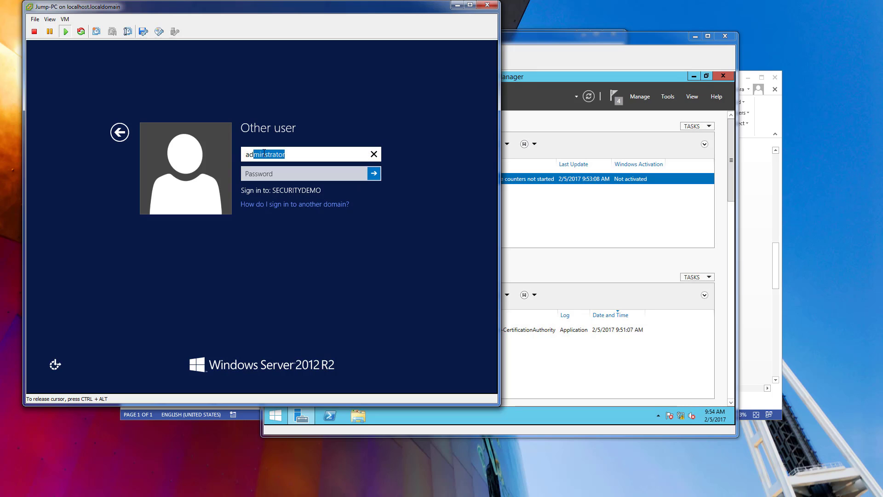
pyautogui.click(268, 155)
pyautogui.write('inistrator')
pyautogui.press('Tab')
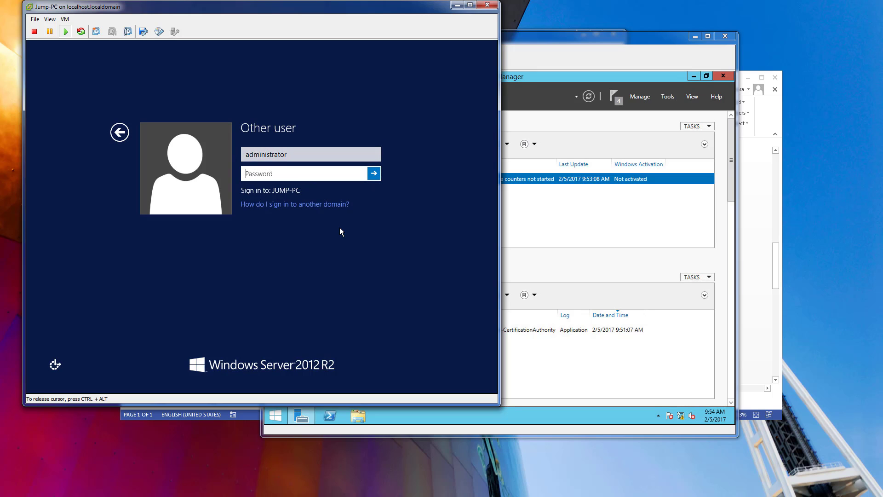
pyautogui.write('P@•••••••••')
pyautogui.press('Return')
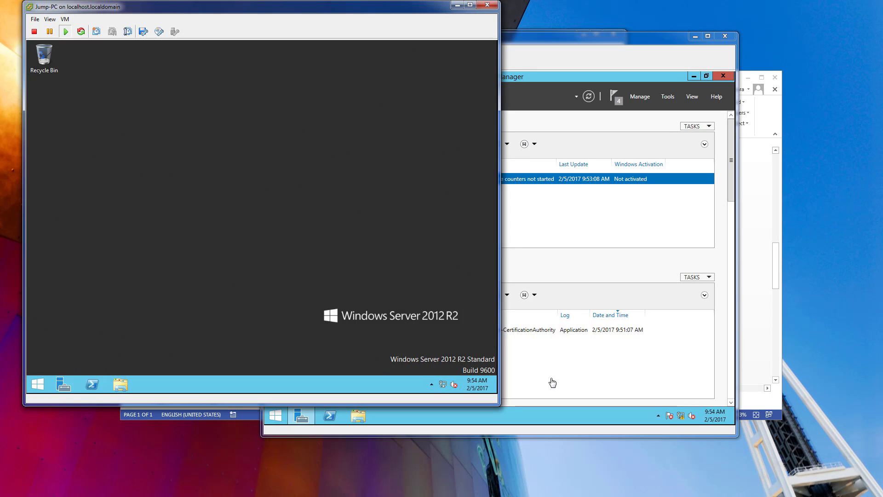
# Open Jump-PC's Remote Desktop settings from Server Manager's local server properties and start adding a Remote Desktop user.
pyautogui.click(63, 386)
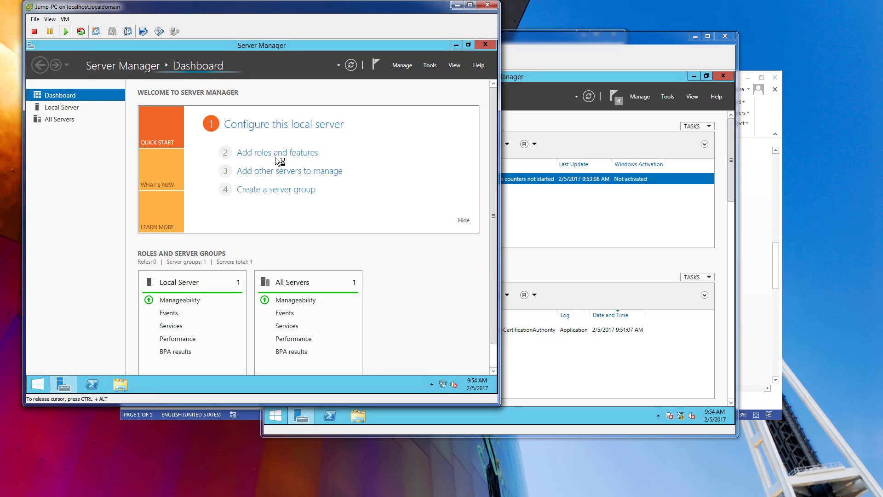
pyautogui.click(51, 110)
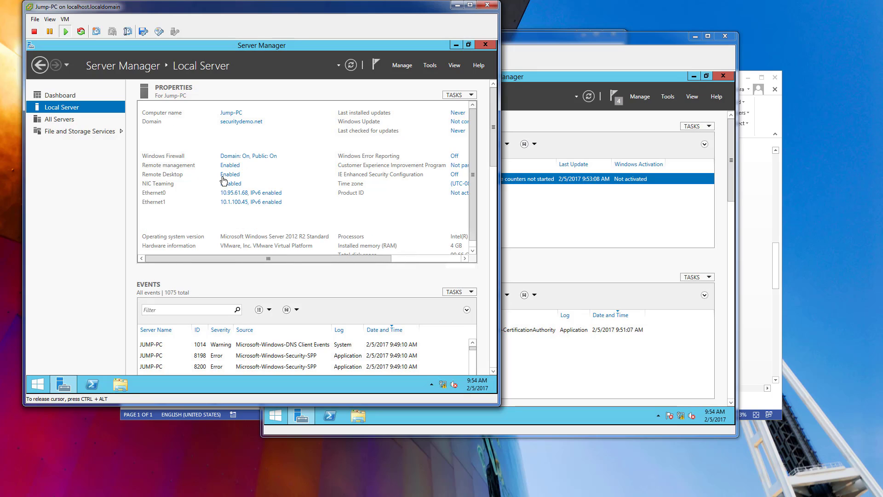
pyautogui.click(228, 177)
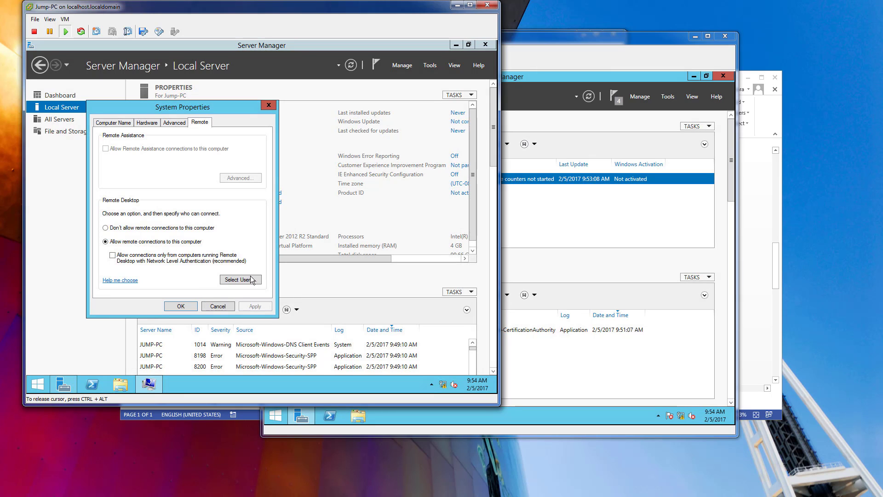
pyautogui.click(251, 280)
pyautogui.click(120, 216)
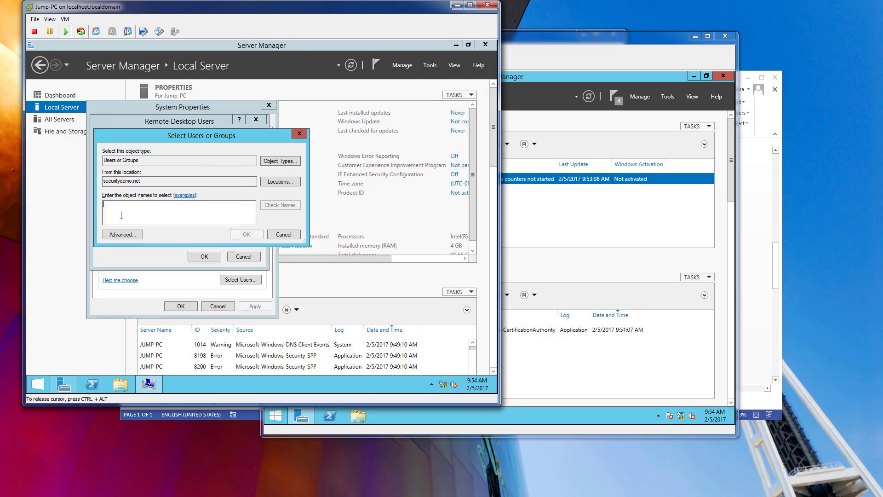
# Enter administrator as the securitydemo.net account to add and check the name.
pyautogui.write('administrators')
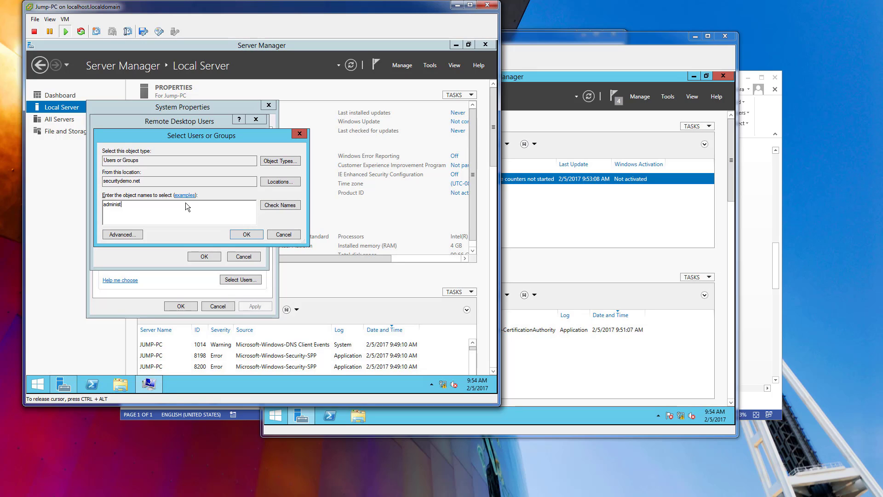
pyautogui.press('BackSpace')
pyautogui.press('BackSpace')
pyautogui.press('BackSpace')
pyautogui.press('BackSpace')
pyautogui.press('BackSpace')
pyautogui.write('ator')
pyautogui.click(273, 204)
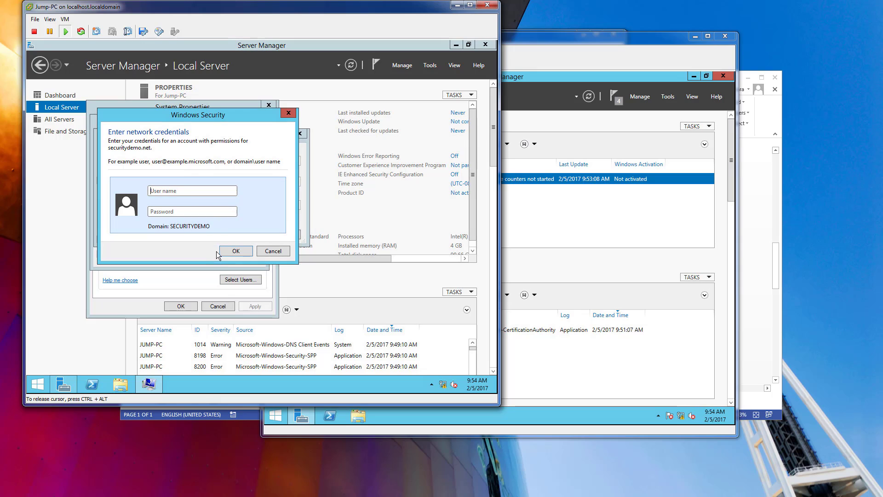
# Authenticate to securitydemo.net with the administrator user name and the account password.
pyautogui.write('administ')
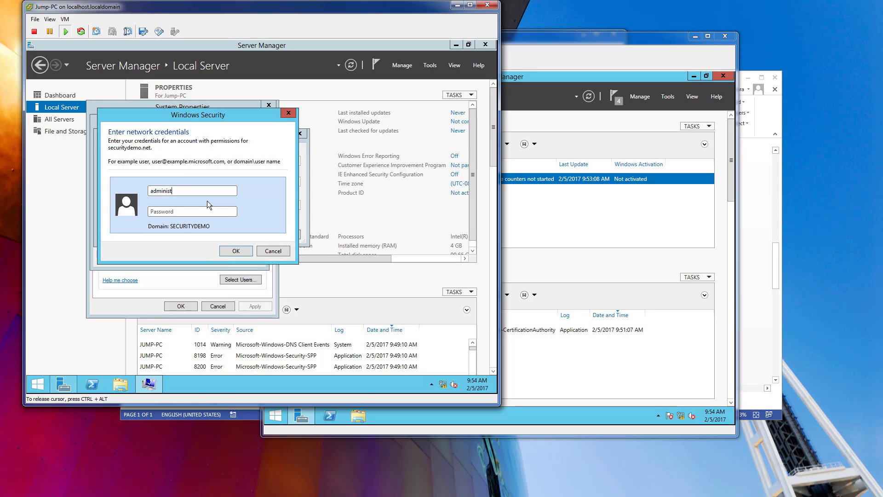
pyautogui.write('rator')
pyautogui.press('Tab')
pyautogui.write('•••••••••••')
pyautogui.press('Return')
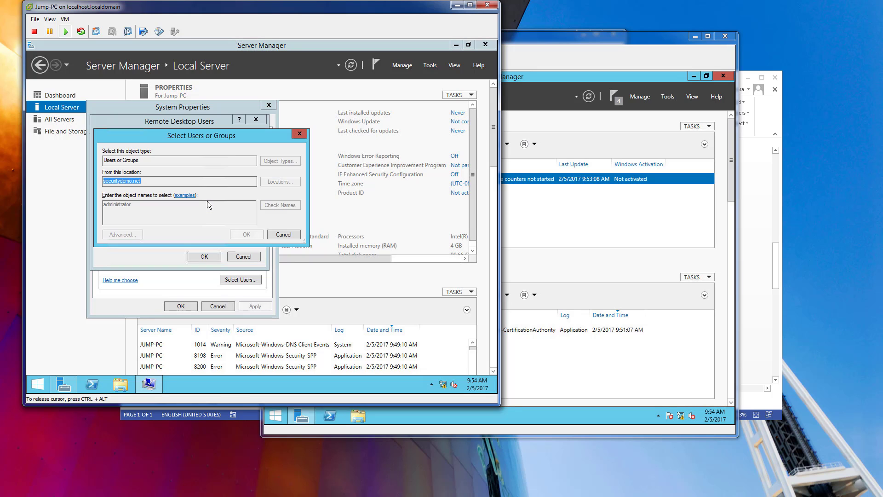
# Confirm administrator as a Remote Desktop user and save Jump-PC's system properties.
pyautogui.click(244, 233)
pyautogui.click(205, 257)
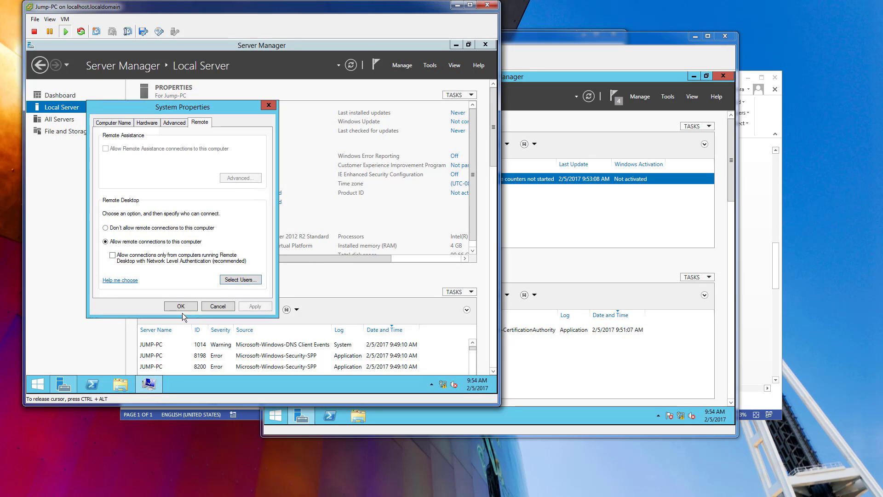
pyautogui.click(181, 306)
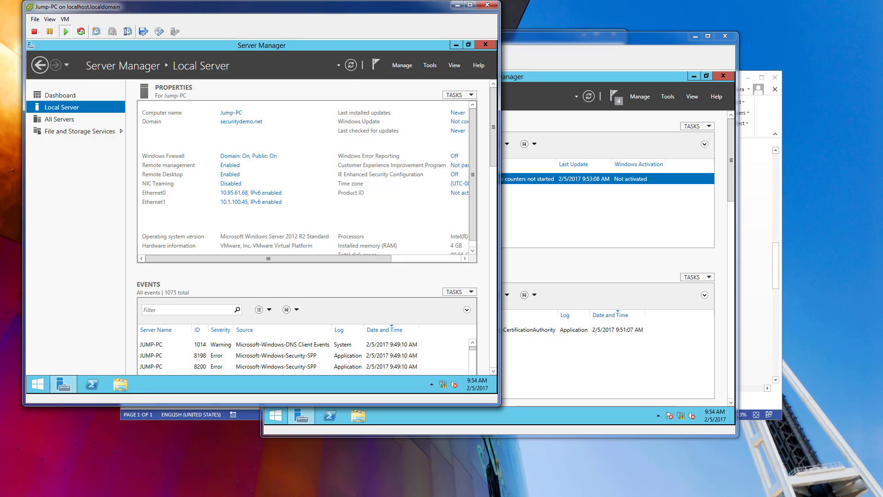
# Search for firewall on Jump-PC and open Windows Firewall with Advanced Security.
pyautogui.click(39, 384)
pyautogui.write('firewall with Advanced Security')
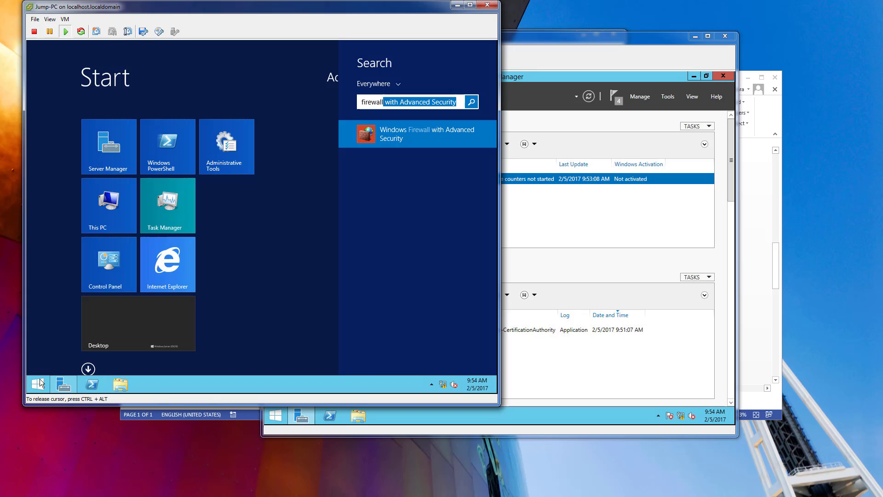
pyautogui.press('Return')
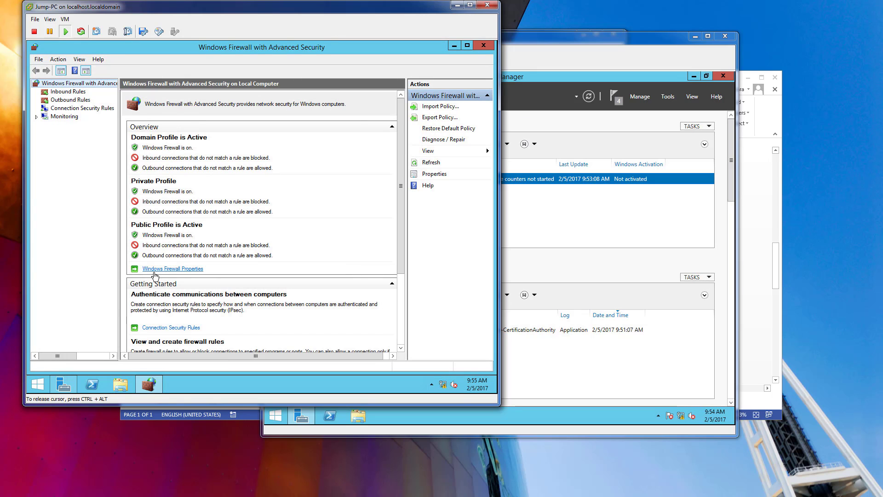
# Set the firewall state to Off for the domain, private and public profiles, and close the firewall console.
pyautogui.click(170, 269)
pyautogui.click(298, 158)
pyautogui.click(296, 173)
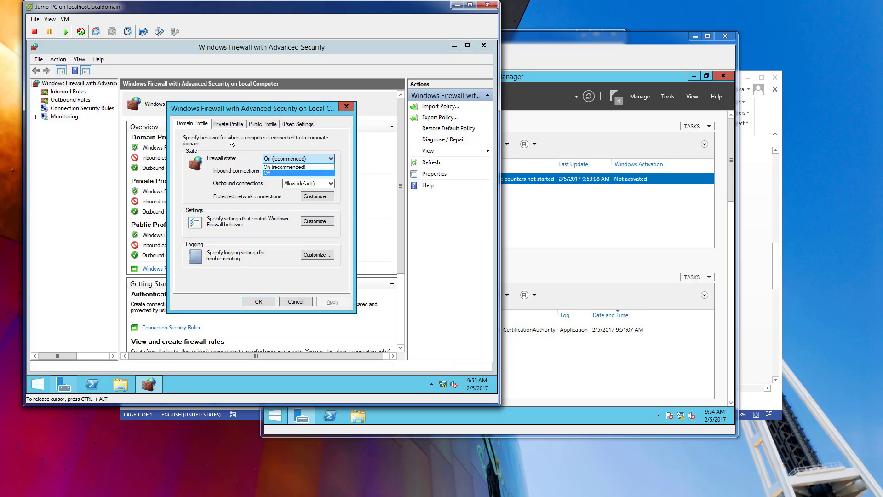
pyautogui.click(228, 124)
pyautogui.click(275, 159)
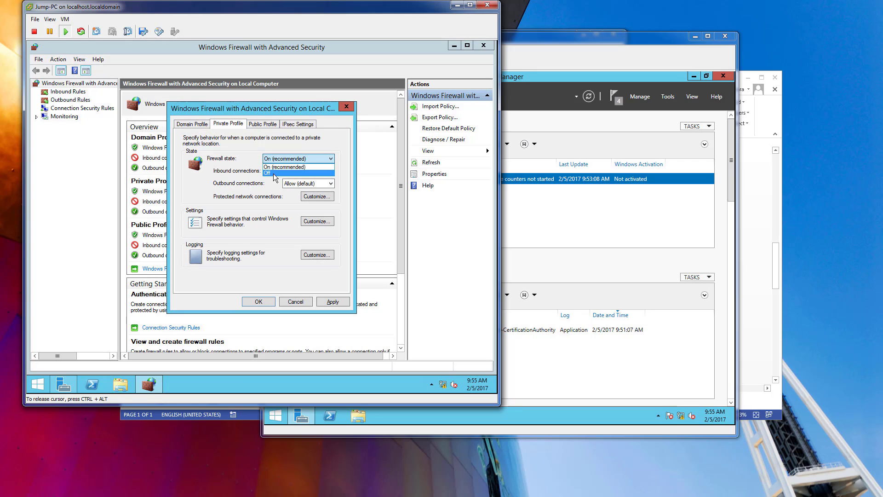
pyautogui.click(275, 173)
pyautogui.click(263, 124)
pyautogui.click(298, 158)
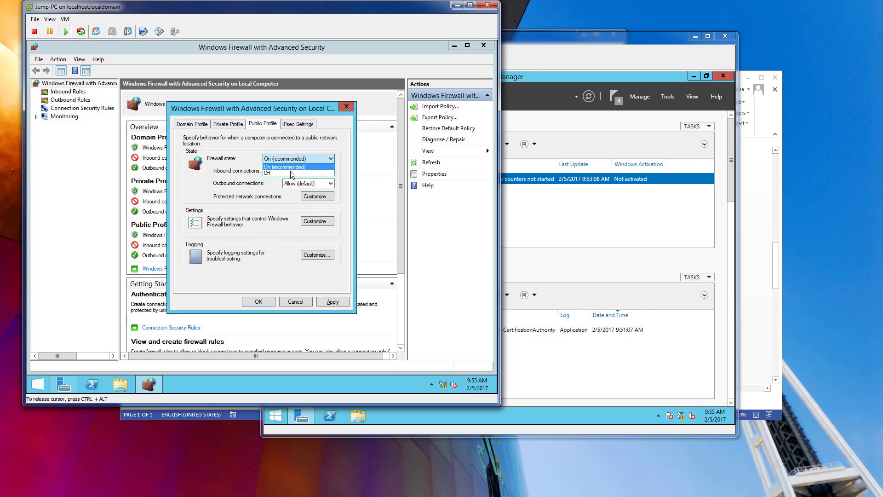
pyautogui.click(296, 173)
pyautogui.click(264, 302)
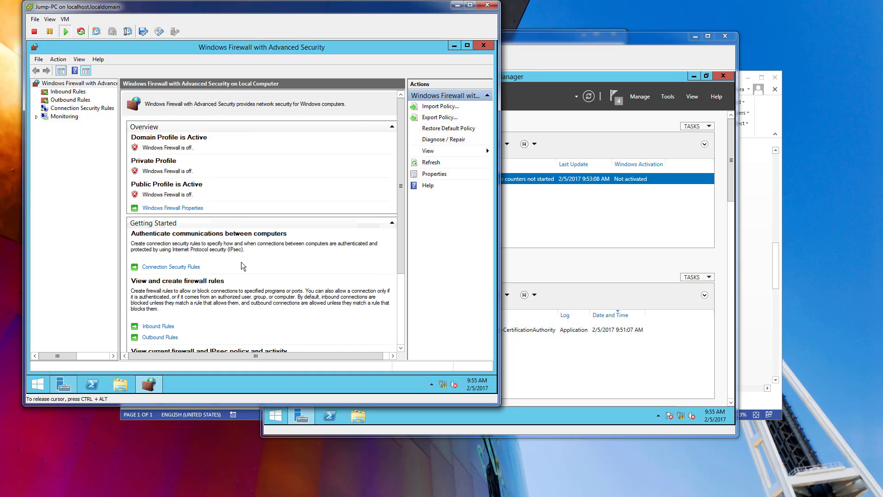
pyautogui.click(483, 45)
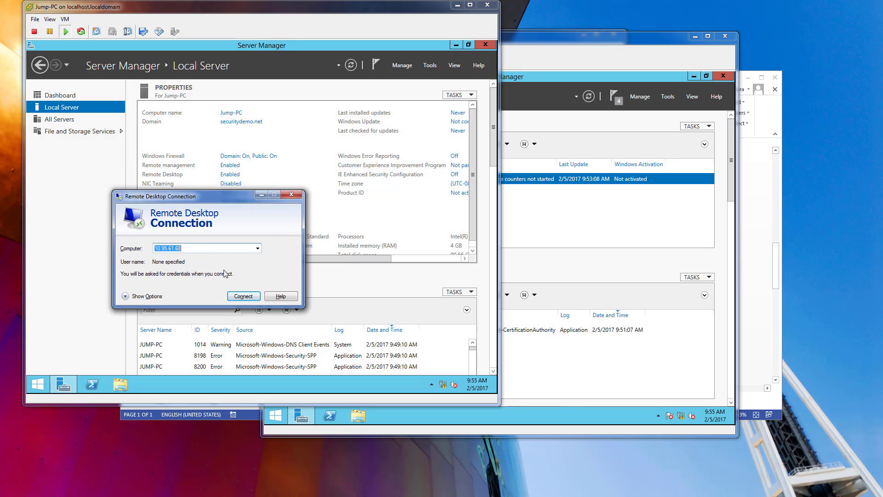
# Connect to 10.95.61.68 over Remote Desktop as securitydemo\administrator, entering the account password and accepting the connection.
pyautogui.click(236, 296)
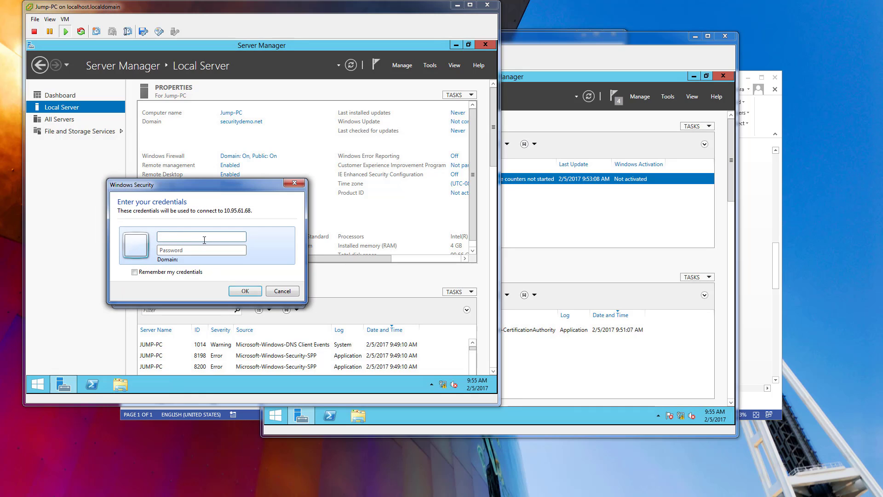
pyautogui.write('securitydemo')
pyautogui.write('\\')
pyautogui.write('••••')
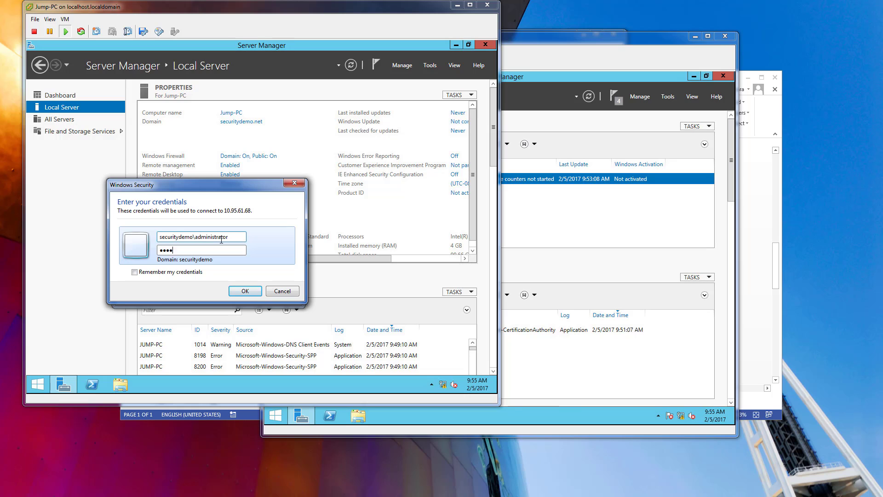
pyautogui.press('Return')
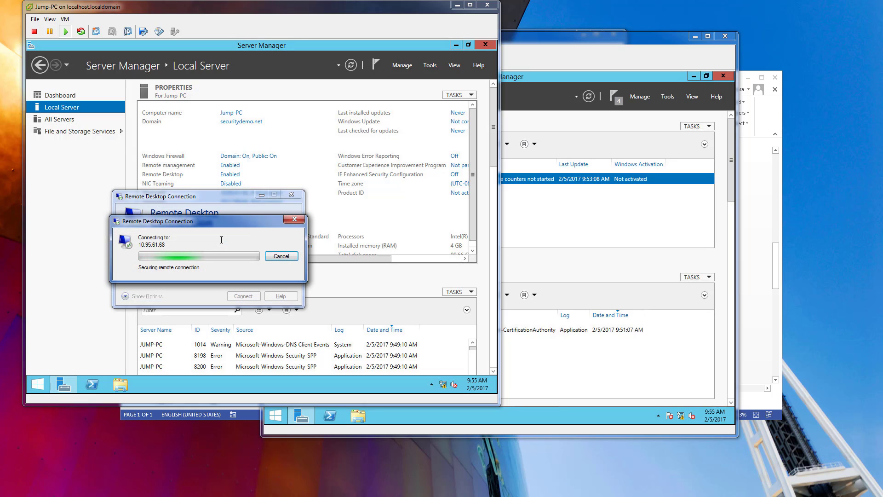
pyautogui.click(237, 328)
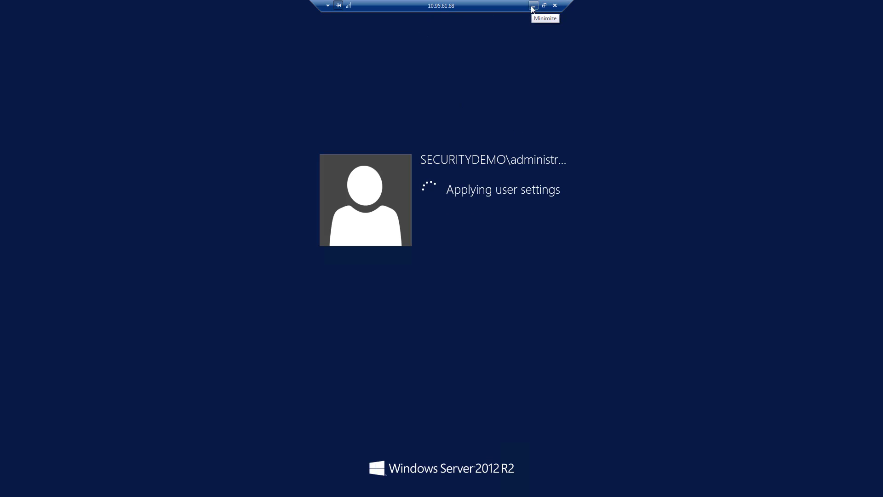
# Minimize the remote session, close the Jump-PC virtual machine console and switch back to the 10.95.61.68 session.
pyautogui.click(534, 7)
pyautogui.click(486, 6)
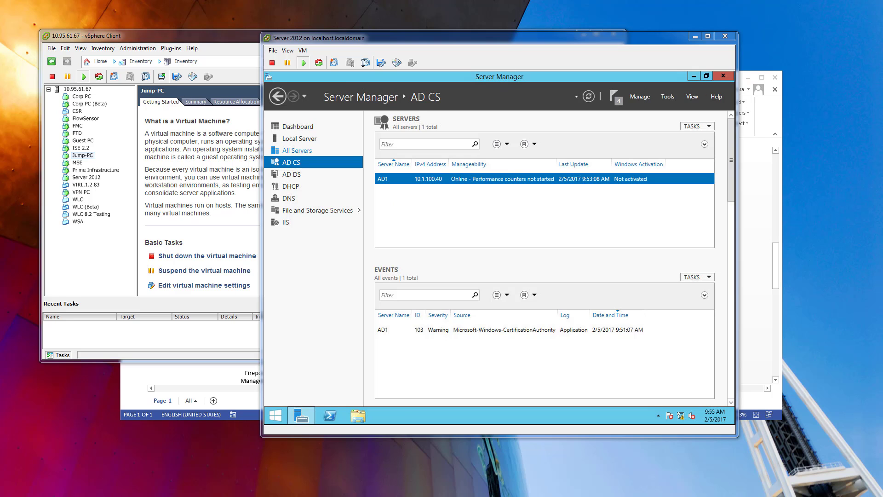
pyautogui.hotkey('alt', 'Tab')
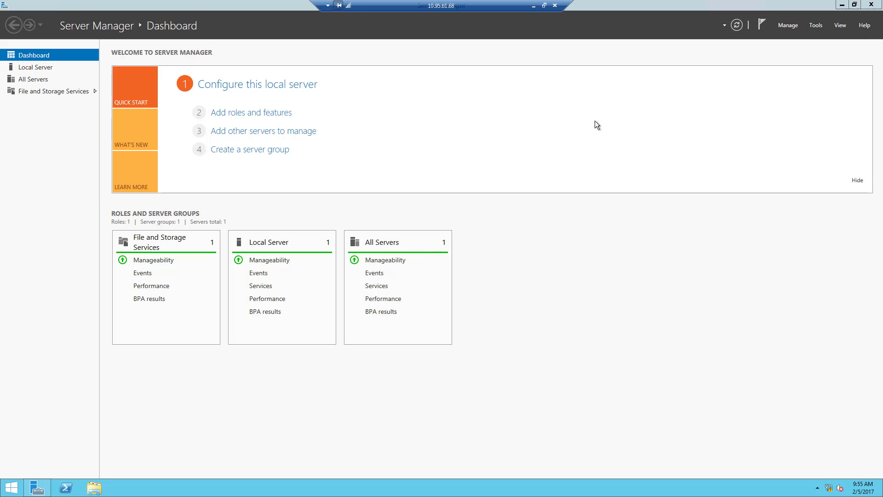
# Open Remote Desktop Connection inside the Jump-PC session and start connecting to 10.1.100.40.
pyautogui.click(40, 481)
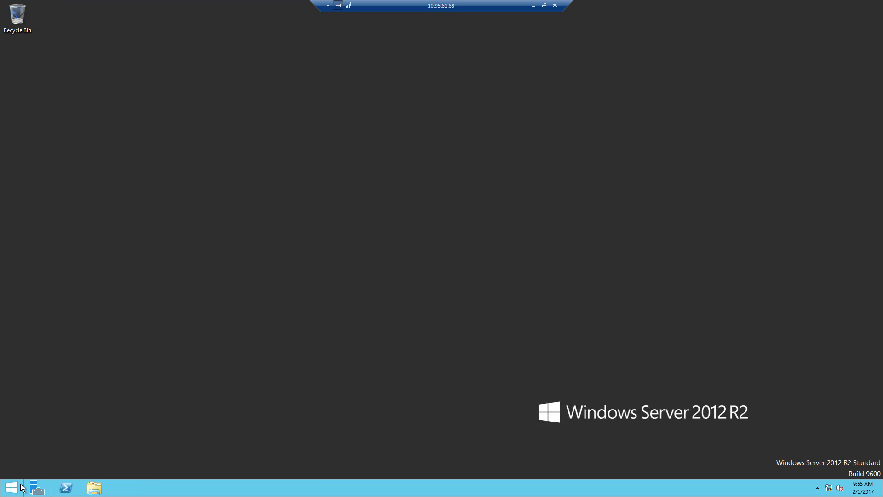
pyautogui.click(22, 486)
pyautogui.write('remote Desktop Connection')
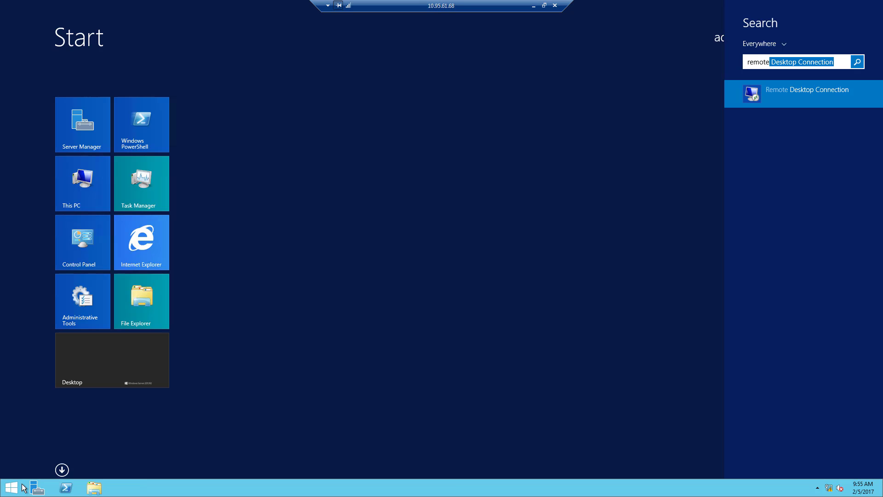
pyautogui.press('Return')
pyautogui.write('10.1.100.400')
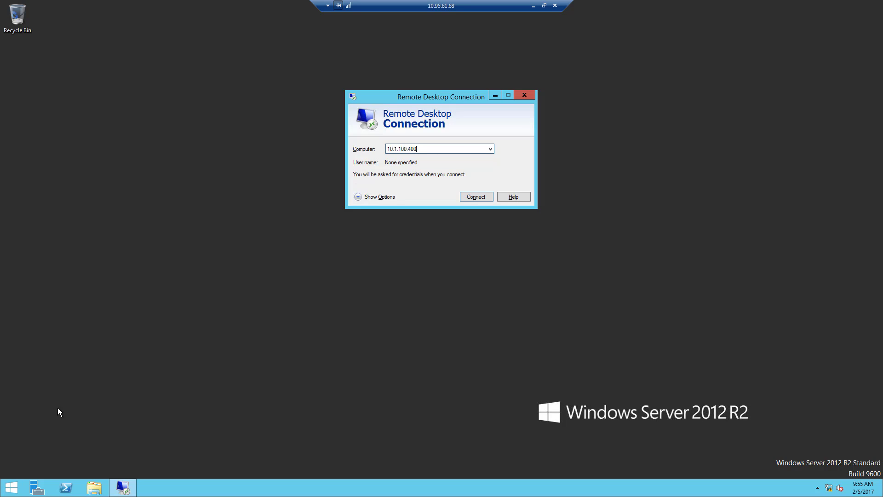
pyautogui.press('Return')
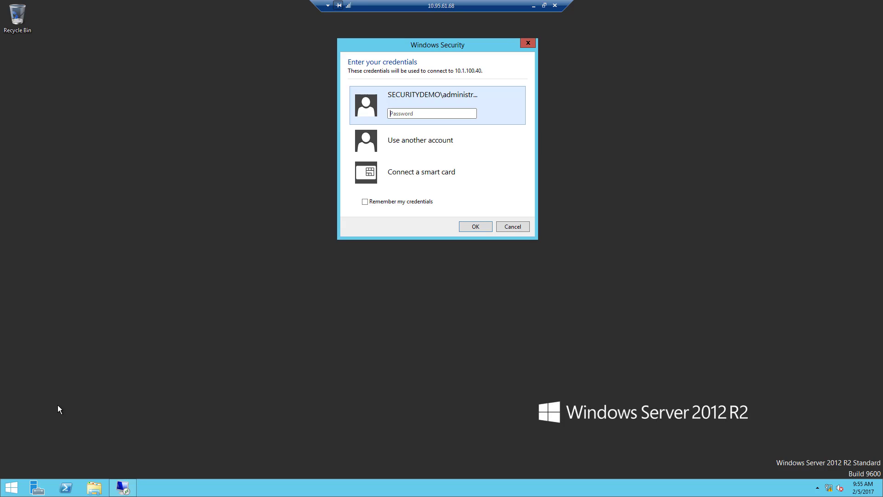
# Enter the administrator account password for 10.1.100.40 and accept AD1's certificate without being asked again.
pyautogui.write('••••••••••')
pyautogui.press('Return')
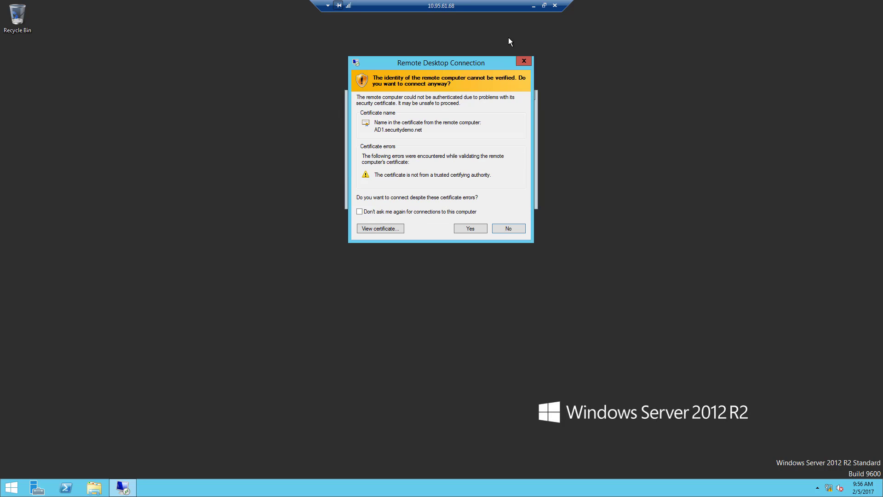
pyautogui.click(470, 229)
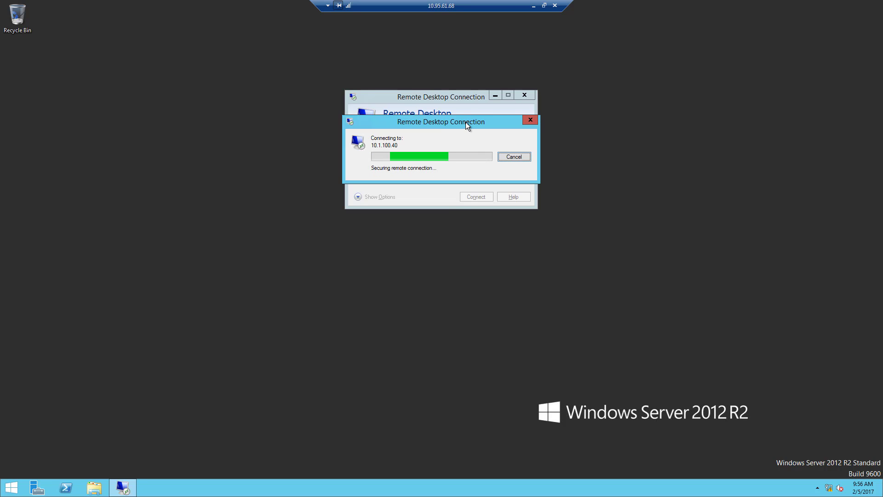
pyautogui.moveTo(466, 122); pyautogui.dragTo(462, 106)
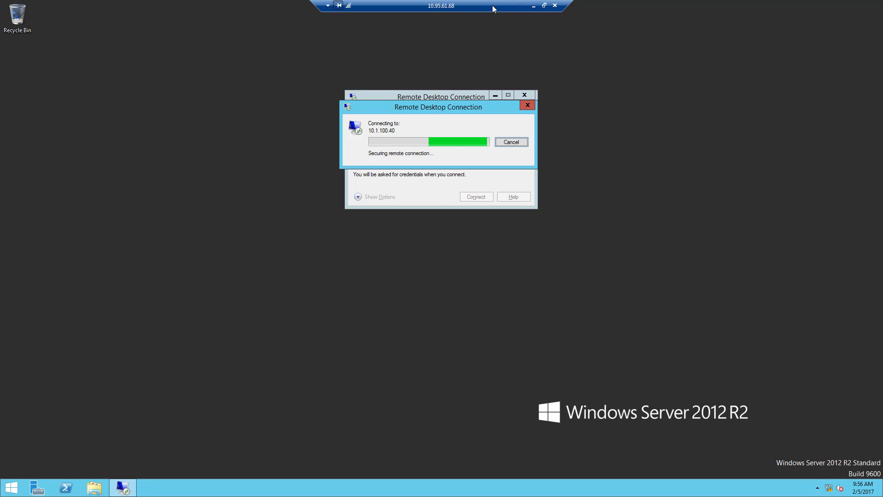
# Minimize the Jump-PC session, close Server Manager in AD1's virtual machine console and return to the remote session.
pyautogui.click(533, 6)
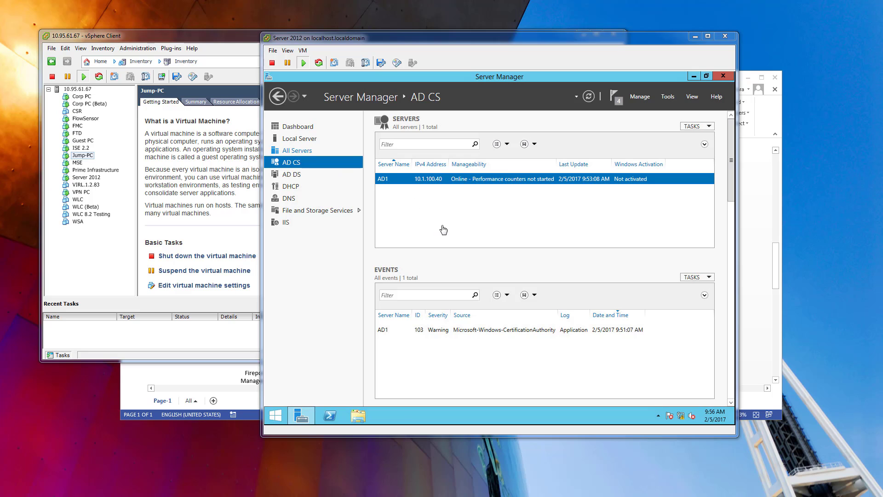
pyautogui.click(723, 76)
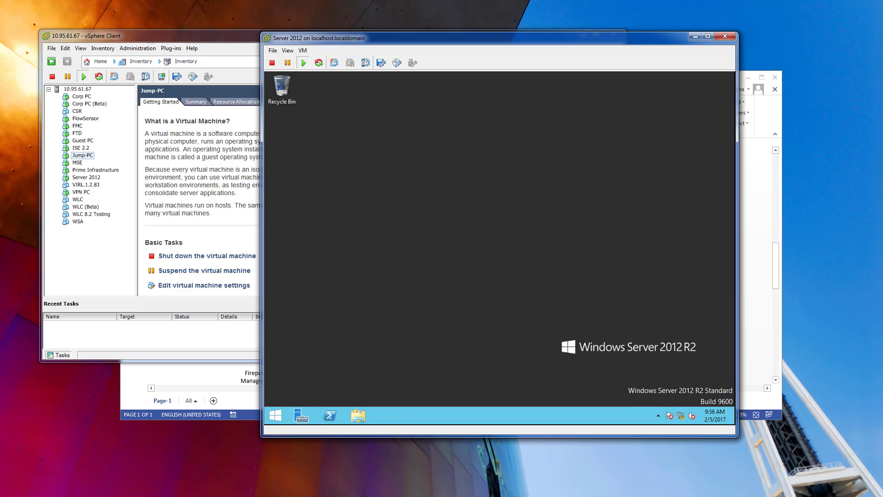
pyautogui.hotkey('alt', 'Tab')
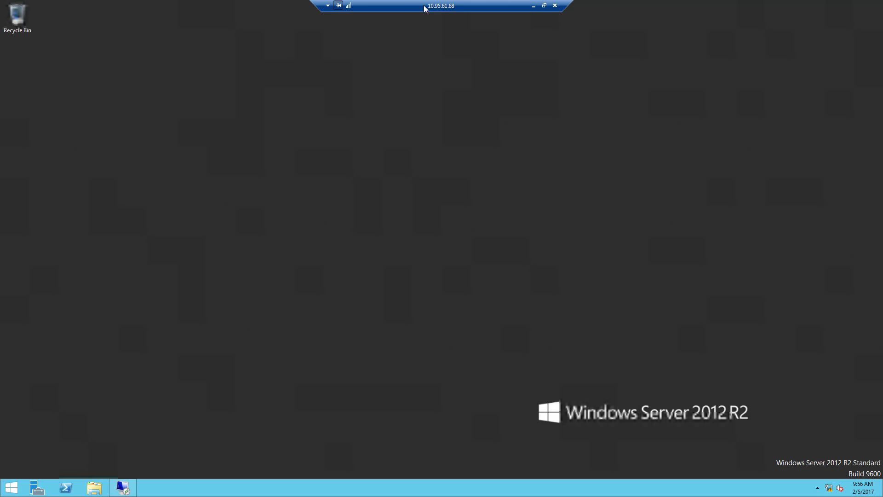
# Rearrange the nested sessions' connection bars and widen the one for 10.1.100.40.
pyautogui.moveTo(423, 4); pyautogui.dragTo(455, 165)
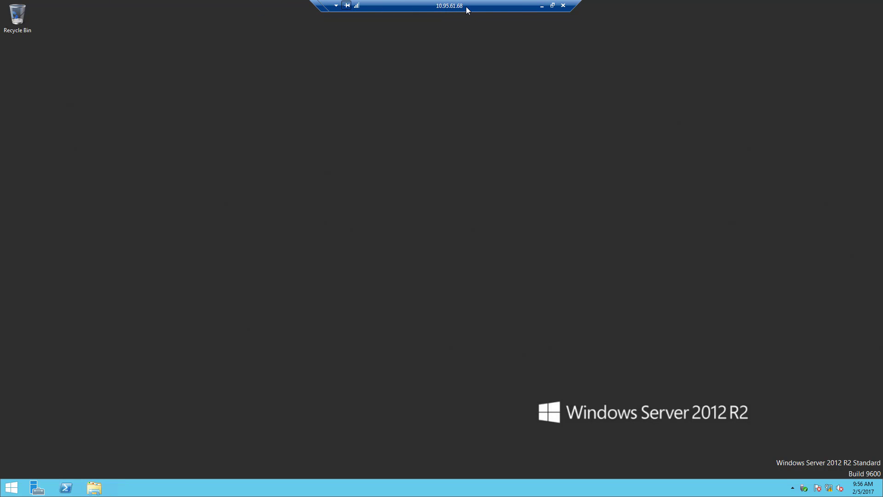
pyautogui.moveTo(467, 7)
pyautogui.mouseDown()
pyautogui.moveTo(322, 7)
pyautogui.moveTo(483, 7)
pyautogui.mouseUp()
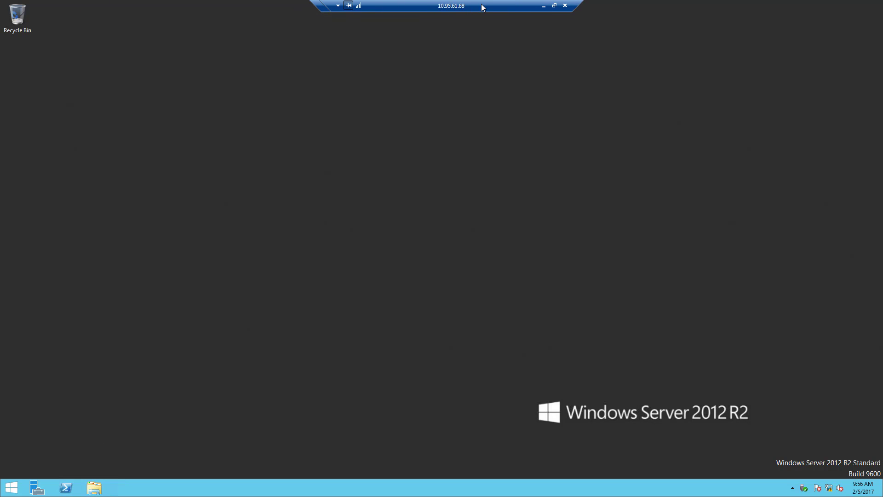
pyautogui.click(348, 6)
pyautogui.moveTo(325, 10); pyautogui.dragTo(255, 14)
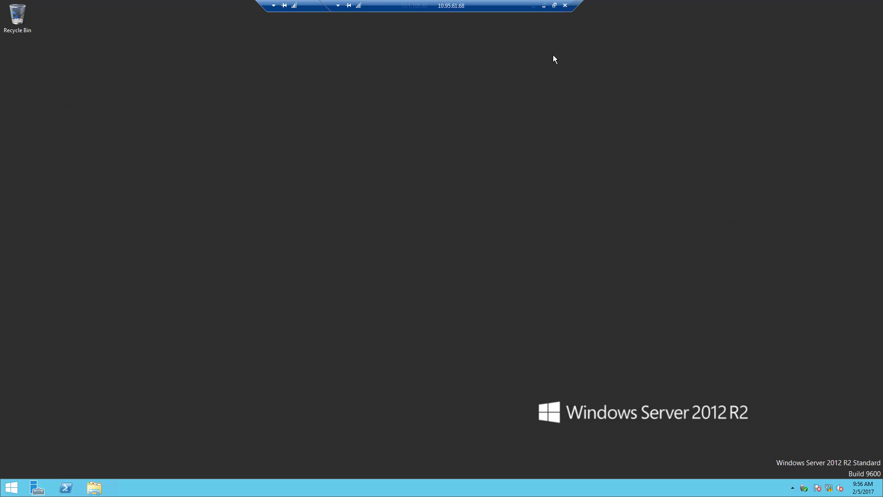
# Search for cert on AD1 and open the Certification Authority console.
pyautogui.click(12, 487)
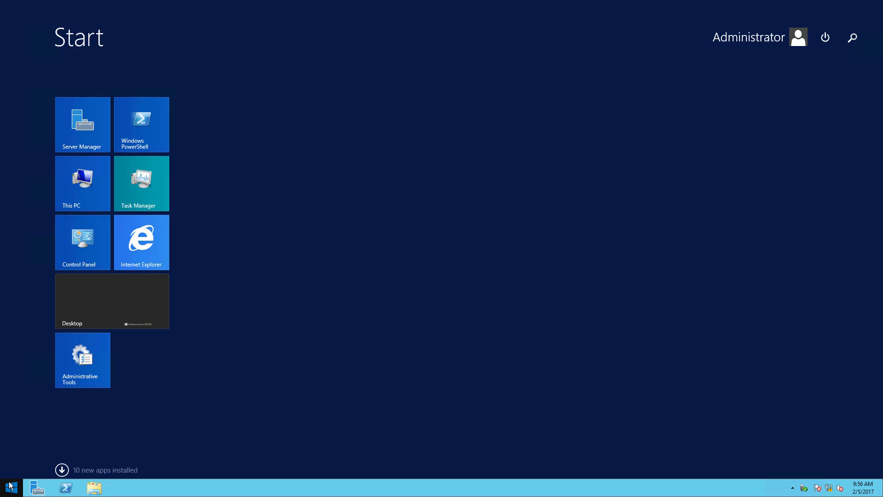
pyautogui.write('certification Authority')
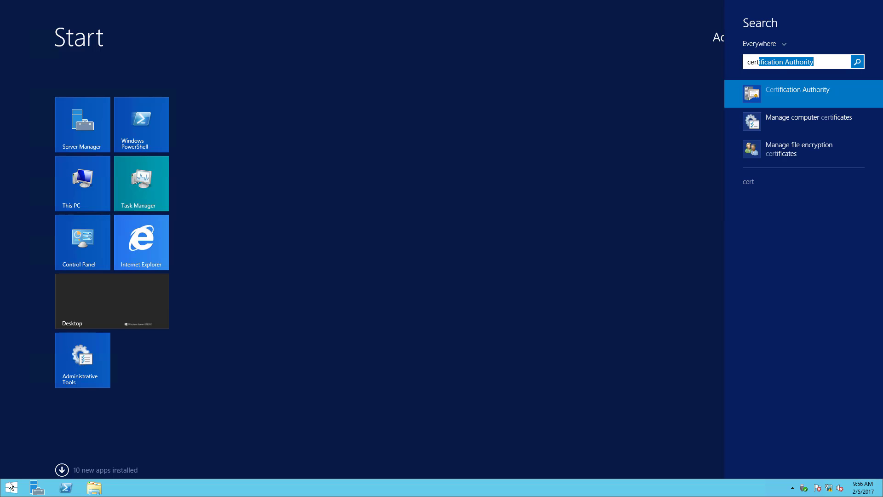
pyautogui.click(10, 485)
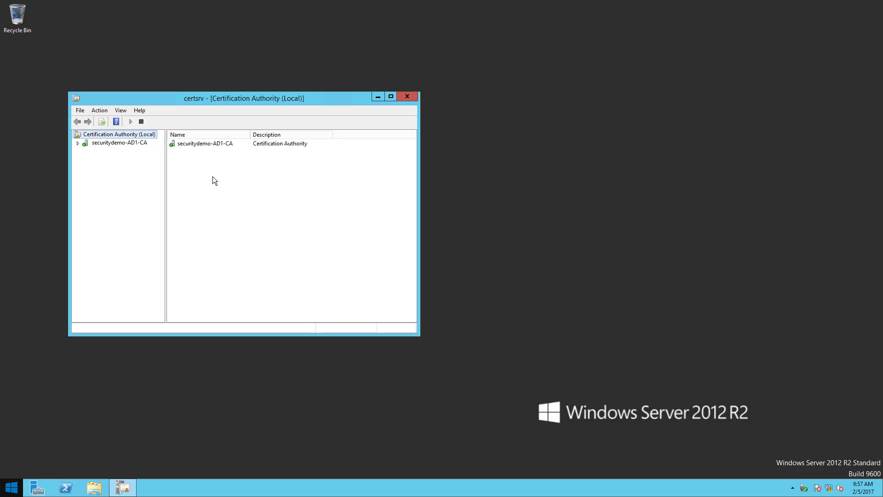
# Expand securitydemo-AD1-CA, open its certificate templates for management and maximize the Certificate Templates Console.
pyautogui.click(79, 142)
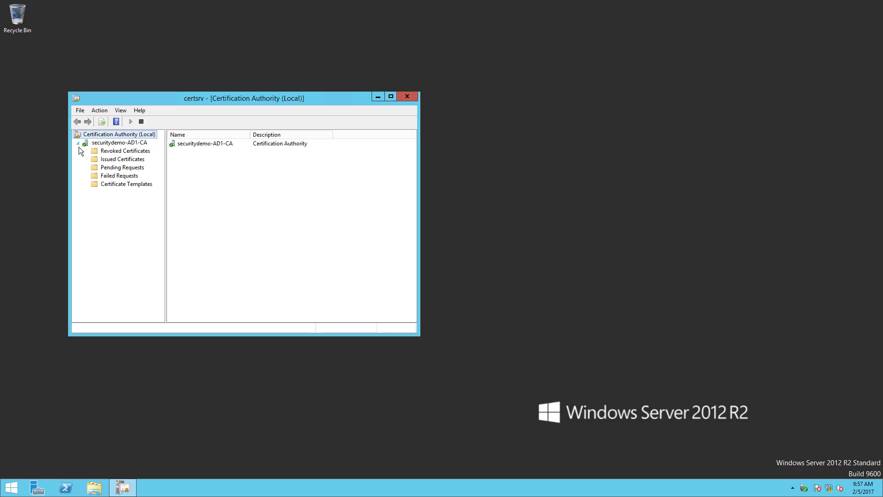
pyautogui.rightClick(115, 184)
pyautogui.click(146, 191)
pyautogui.doubleClick(287, 79)
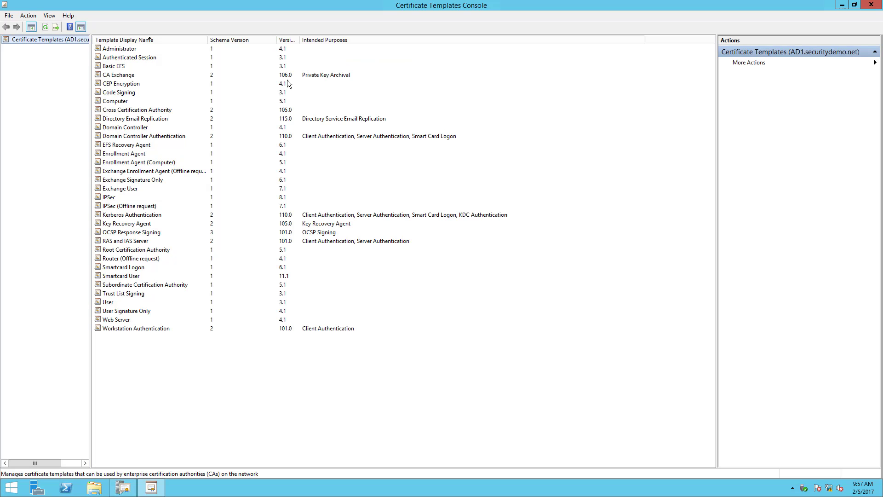
# Duplicate the User certificate template and give the copy the display name GPO-User.
pyautogui.click(110, 302)
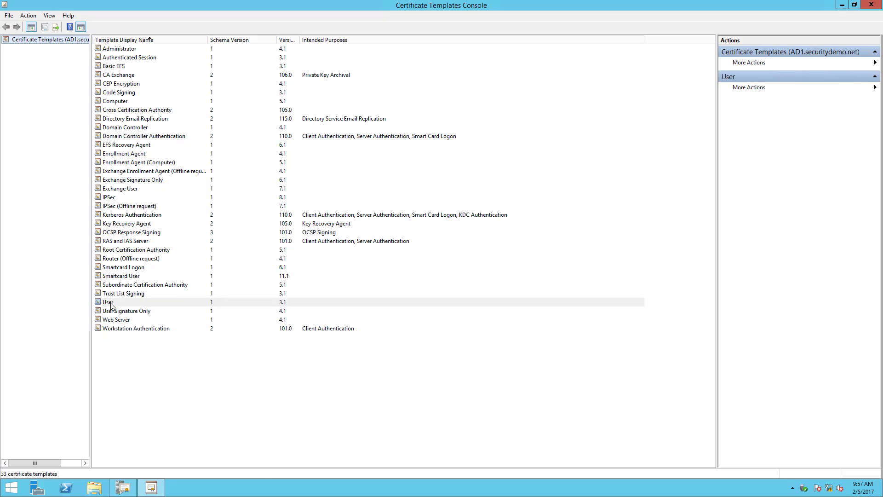
pyautogui.rightClick(110, 303)
pyautogui.click(143, 308)
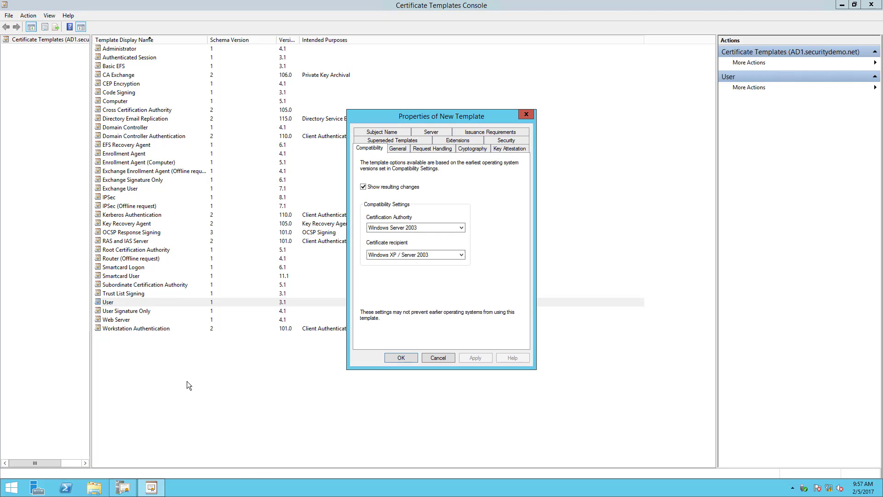
pyautogui.click(398, 148)
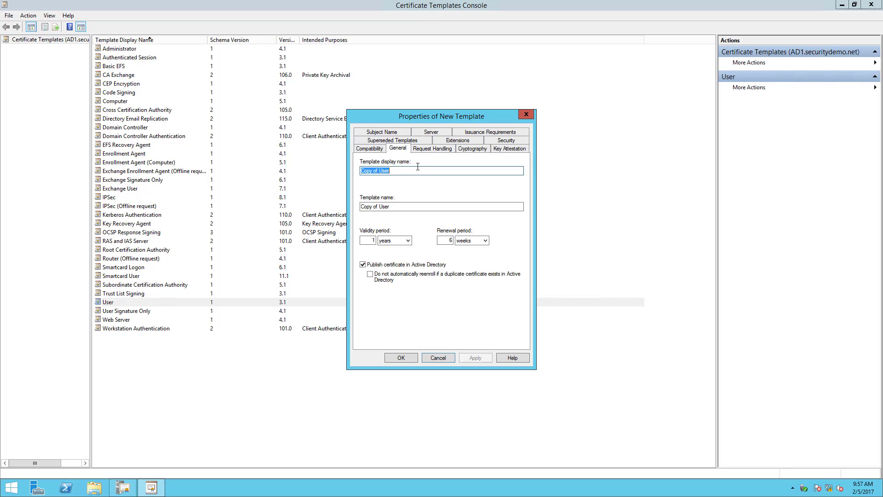
pyautogui.write('GPO-User')
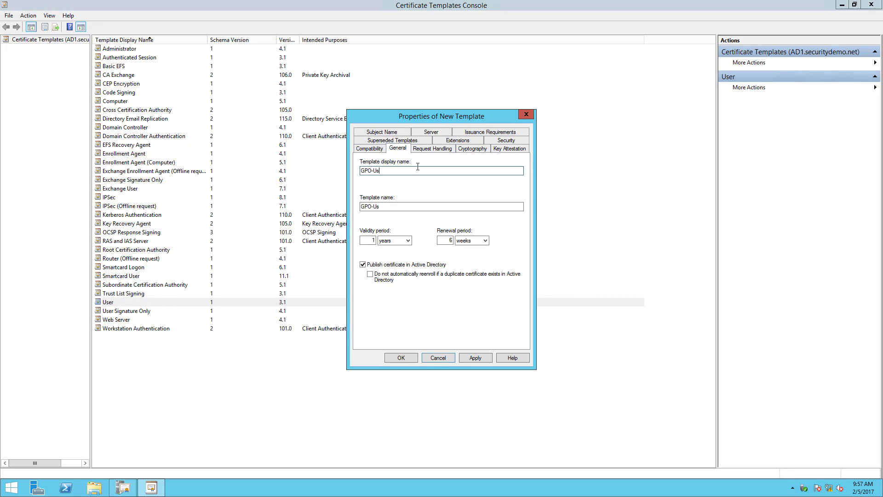
# Review the new template's request handling, compatibility, cryptography and key attestation settings.
pyautogui.click(428, 148)
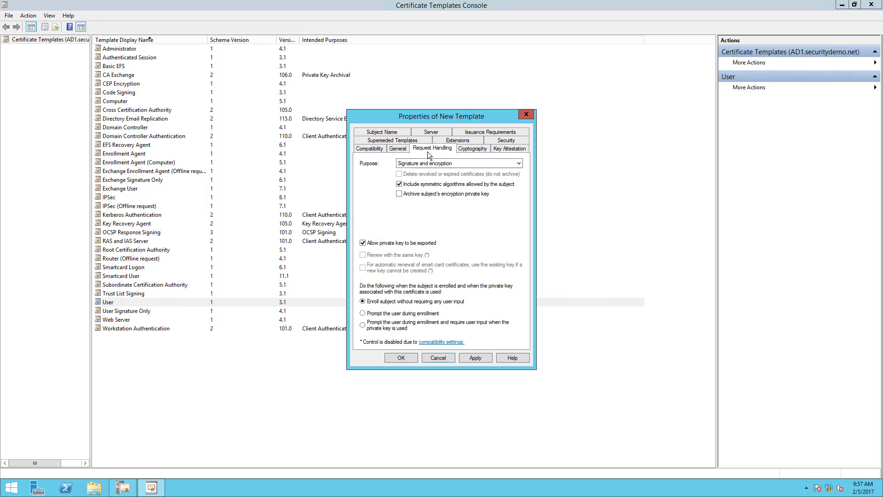
pyautogui.click(378, 148)
pyautogui.click(394, 147)
pyautogui.click(437, 149)
pyautogui.click(499, 147)
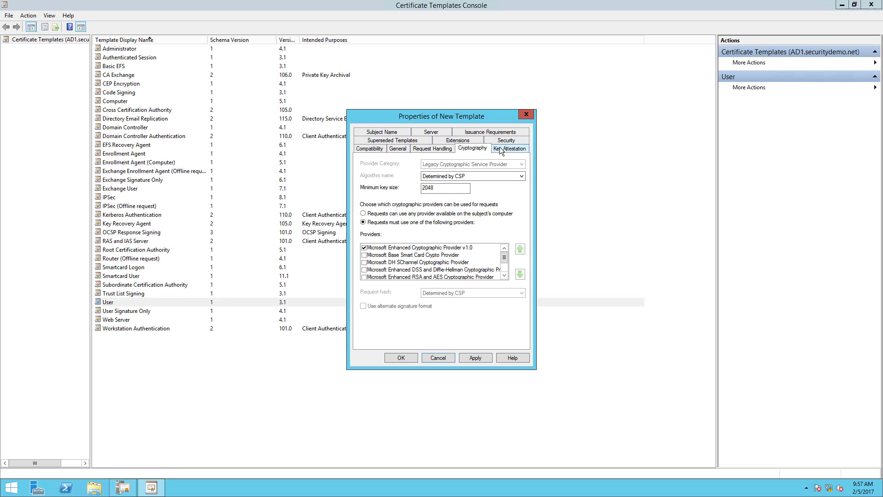
pyautogui.click(500, 150)
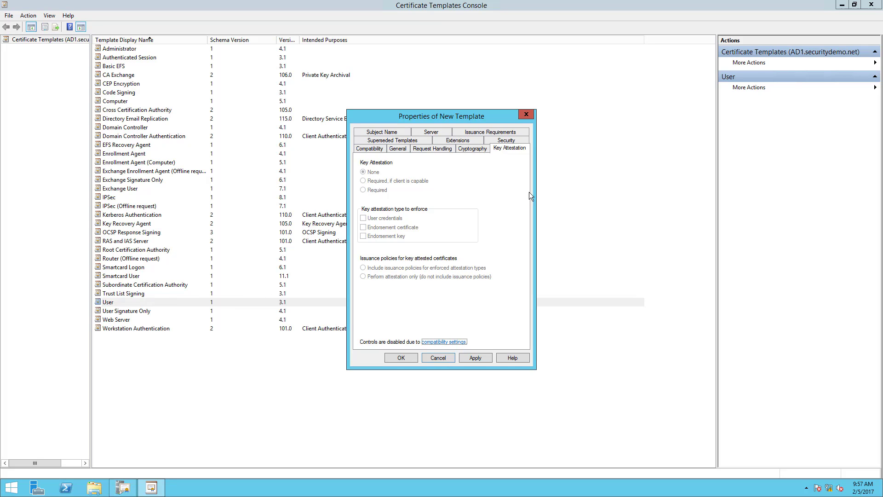
# Add domain users to the template's security list and allow the group Read, Write, Enroll and Autoenroll.
pyautogui.click(490, 140)
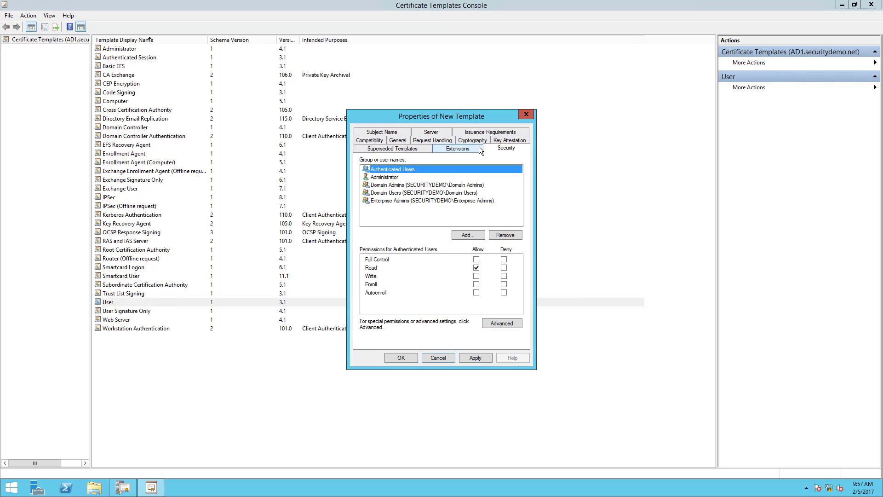
pyautogui.click(466, 237)
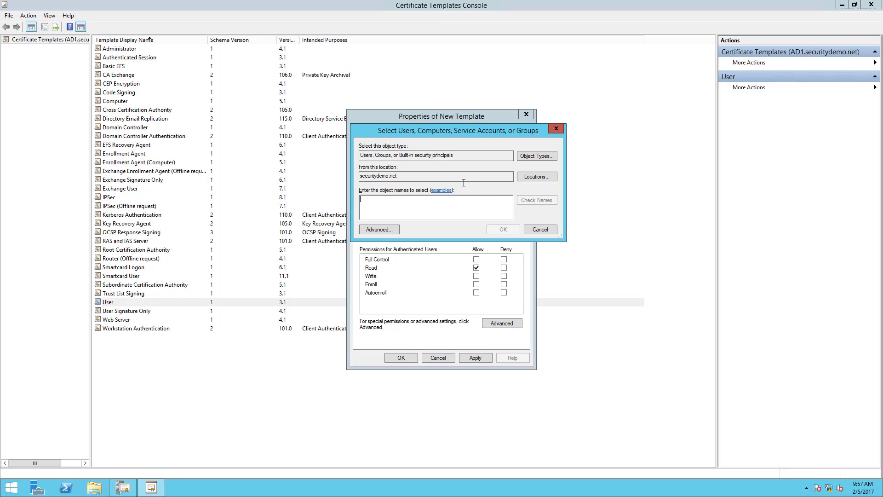
pyautogui.write('domain users')
pyautogui.press('Return')
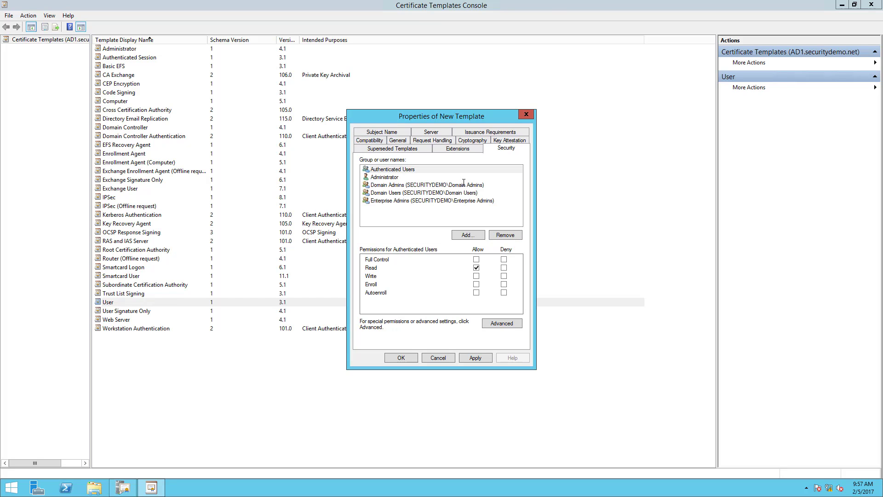
pyautogui.click(476, 267)
pyautogui.click(477, 276)
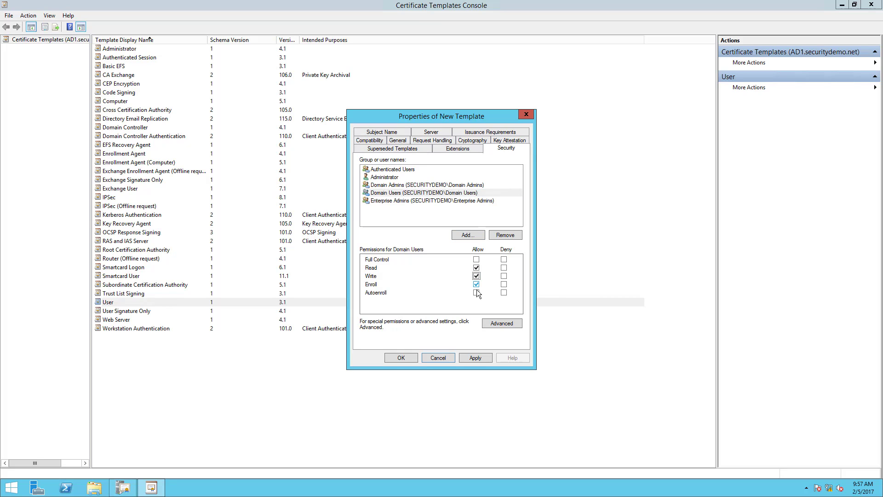
pyautogui.click(476, 293)
# Exclude the e-mail name from both the template's subject name and its alternate subject name.
pyautogui.click(448, 150)
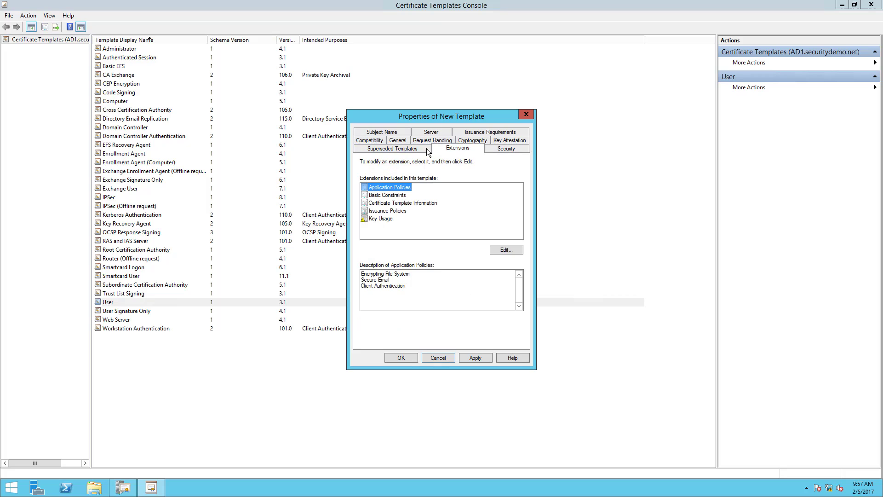
pyautogui.click(386, 279)
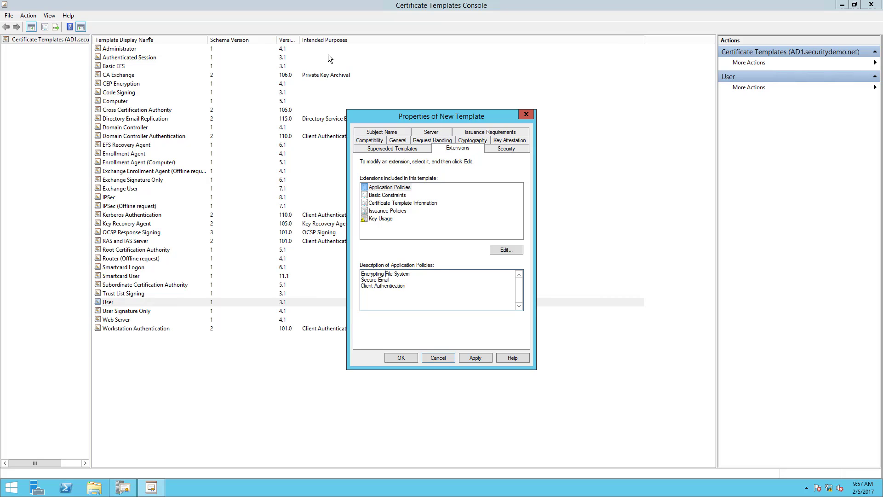
pyautogui.click(366, 133)
pyautogui.click(367, 134)
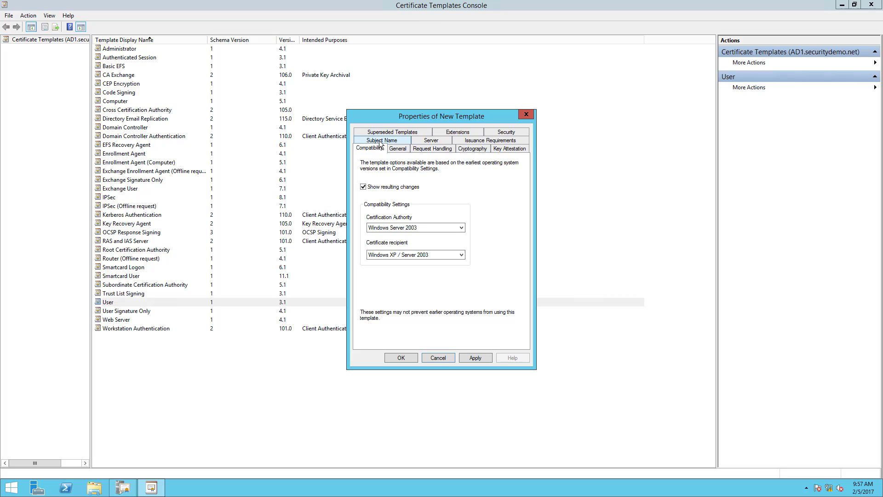
pyautogui.click(380, 142)
pyautogui.click(369, 239)
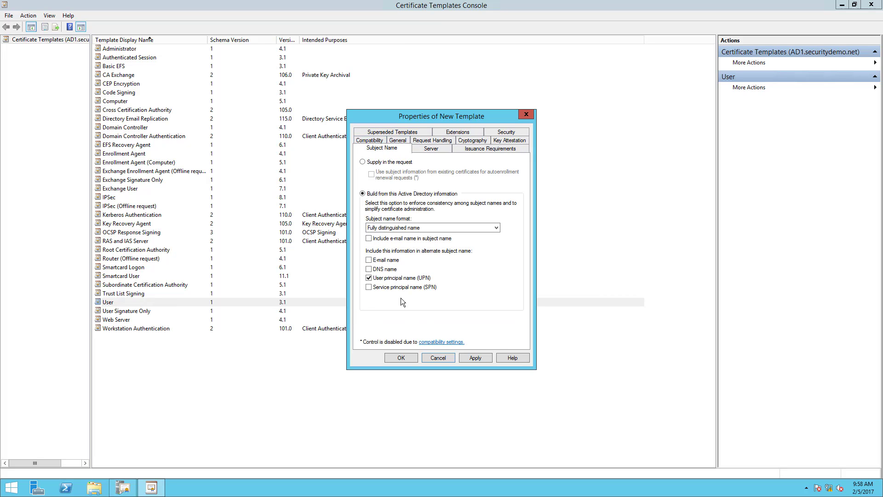
pyautogui.click(368, 269)
# Add Server Authentication to the template's application policies and save the GPO-User template.
pyautogui.click(442, 148)
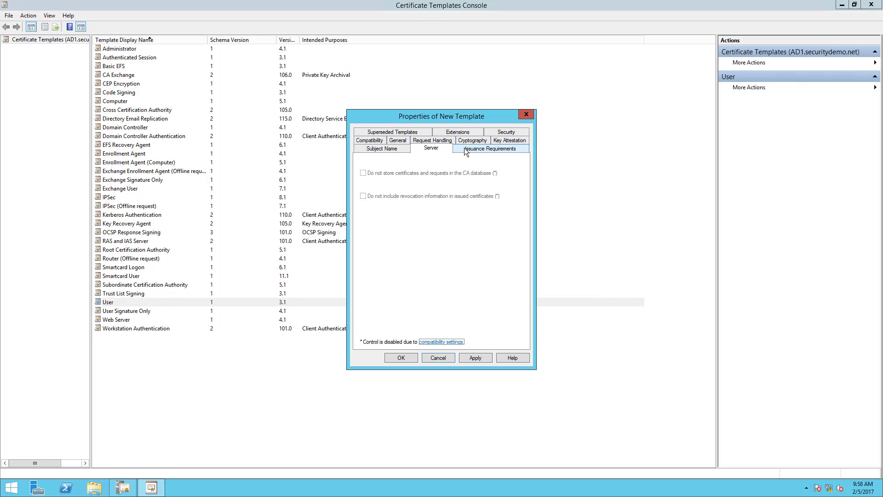
pyautogui.click(464, 149)
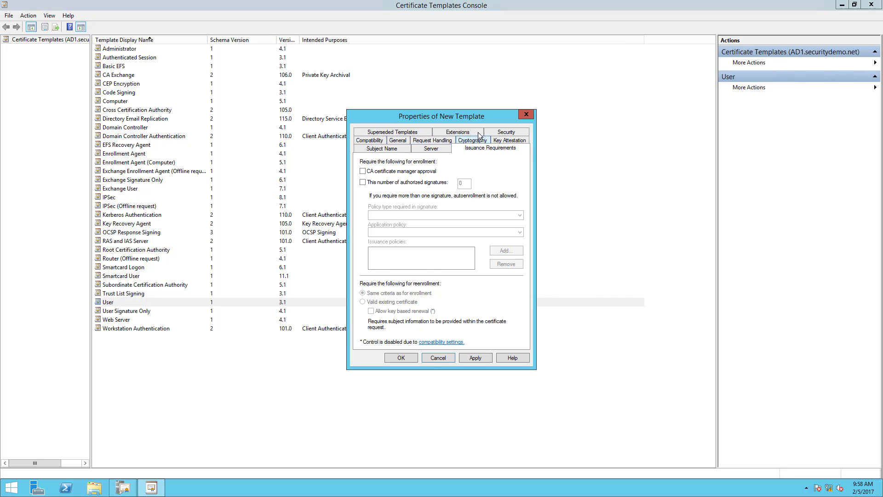
pyautogui.click(479, 133)
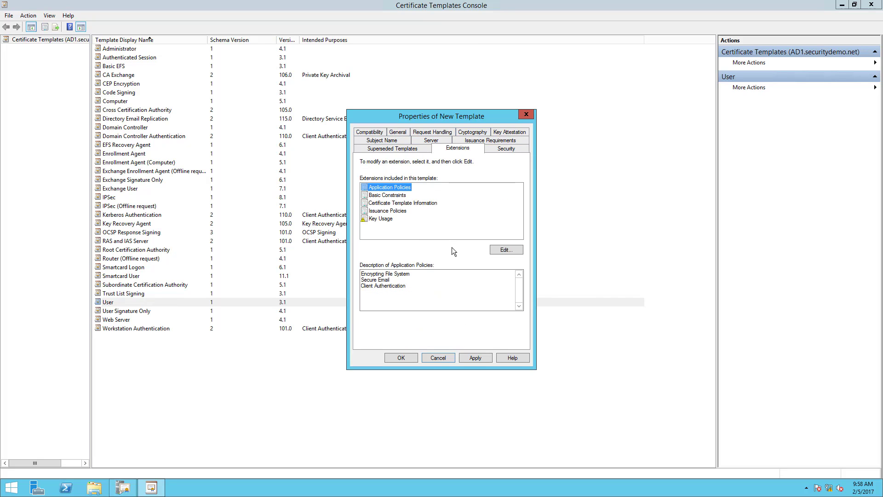
pyautogui.click(505, 249)
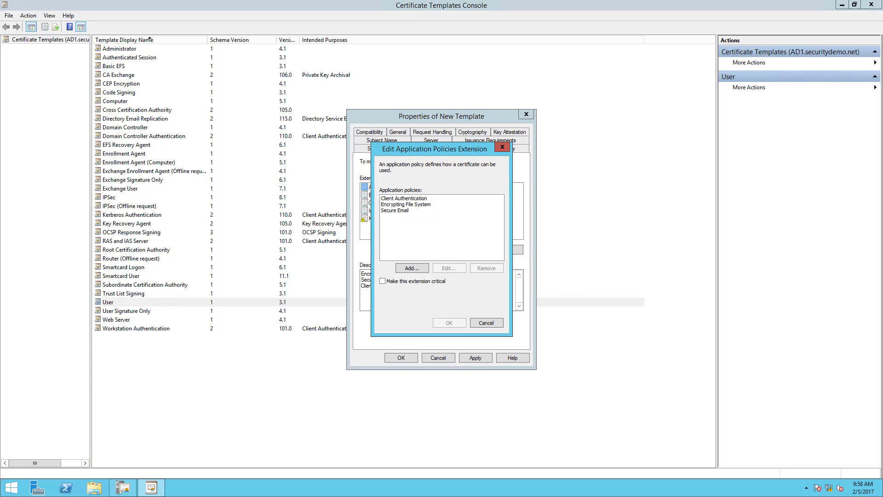
pyautogui.click(422, 271)
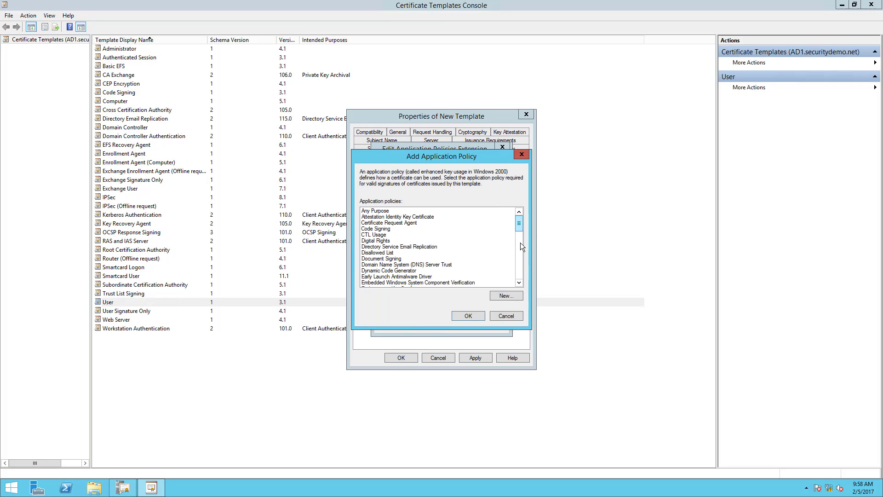
pyautogui.scroll(-10, 523, 247)
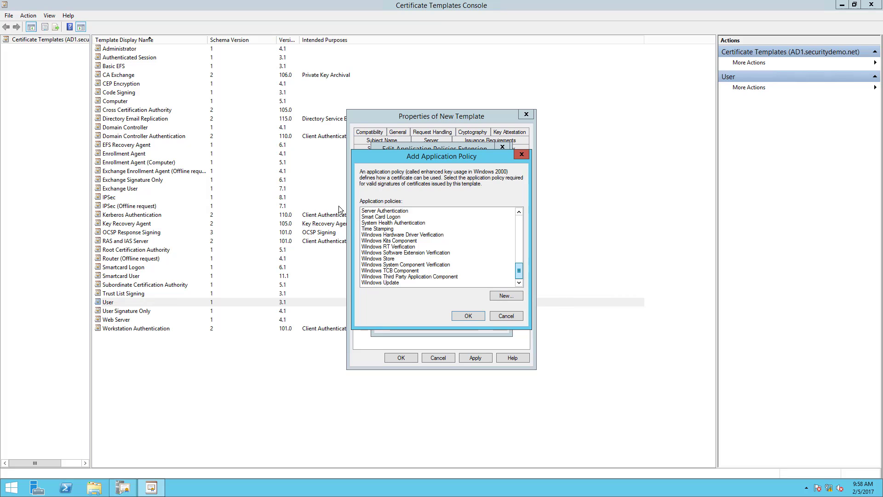
pyautogui.click(387, 211)
pyautogui.click(463, 316)
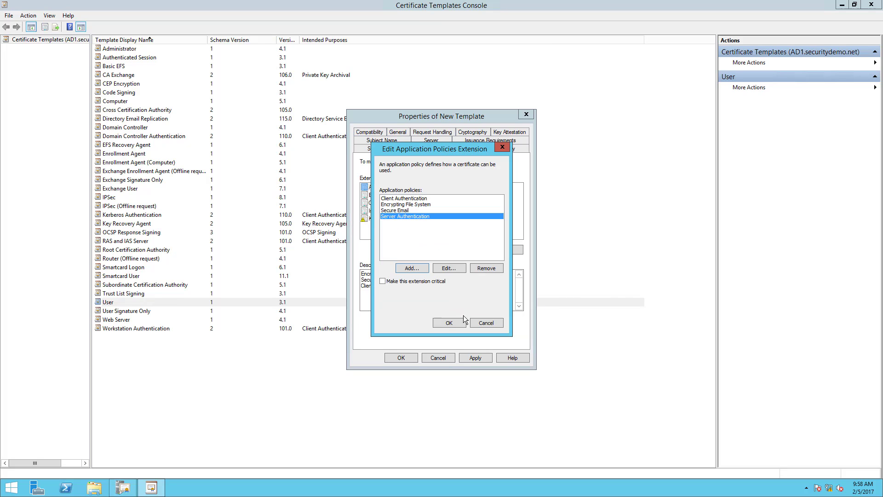
pyautogui.click(450, 323)
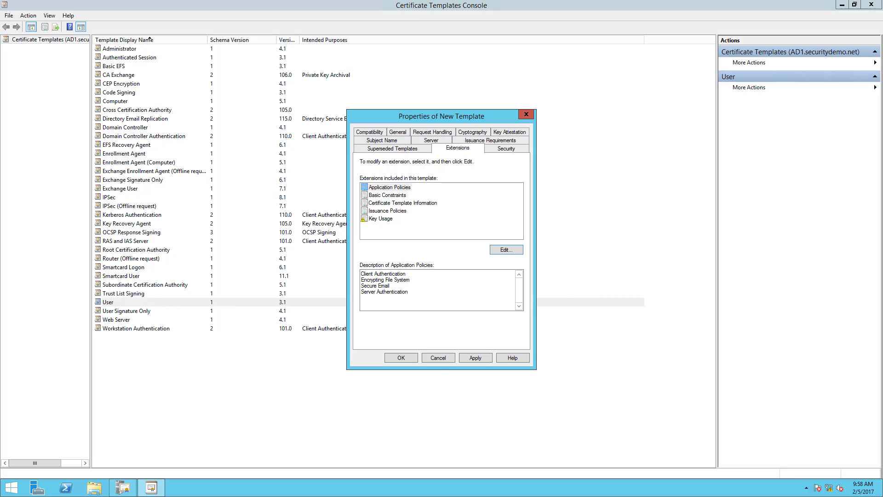
pyautogui.click(401, 358)
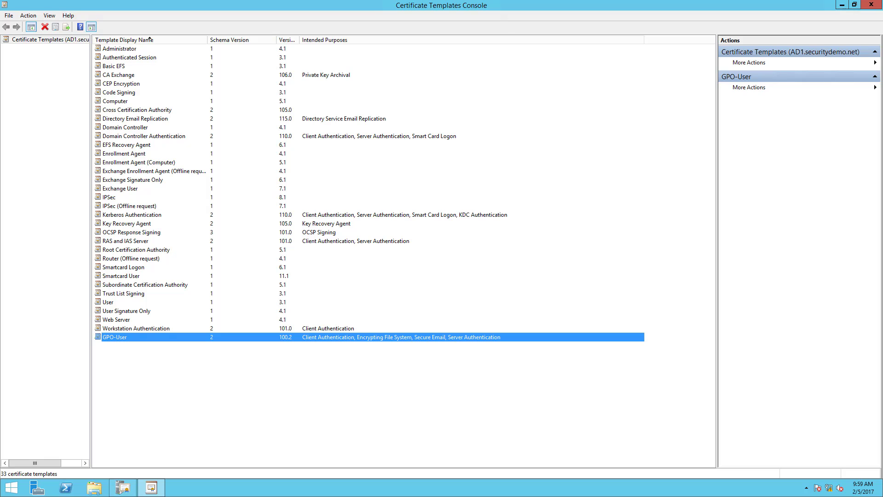
# Duplicate the Workstation Authentication template and give the copy the display name GPO-Computer.
pyautogui.click(141, 390)
pyautogui.click(125, 330)
pyautogui.rightClick(124, 328)
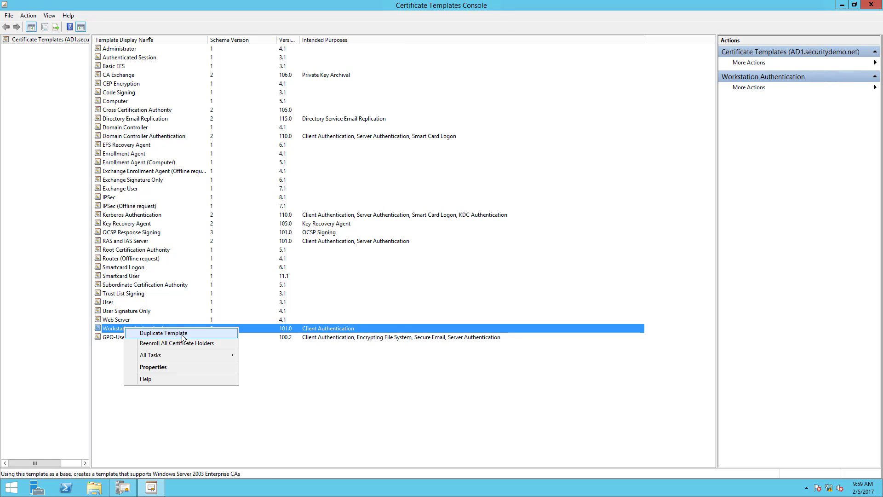
pyautogui.click(179, 333)
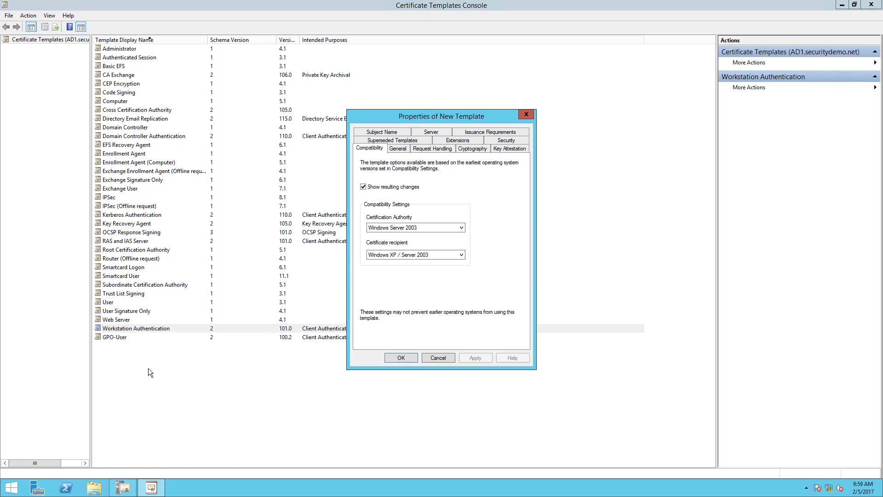
pyautogui.click(398, 149)
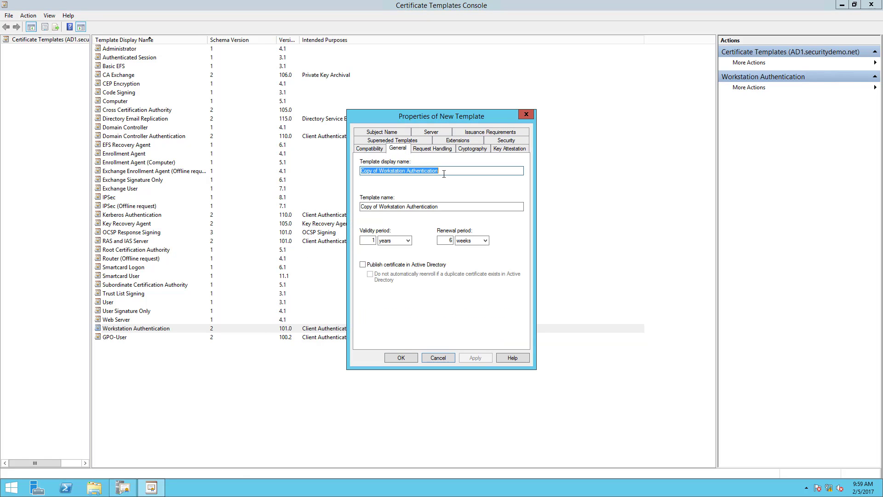
pyautogui.write('GPO-Computer')
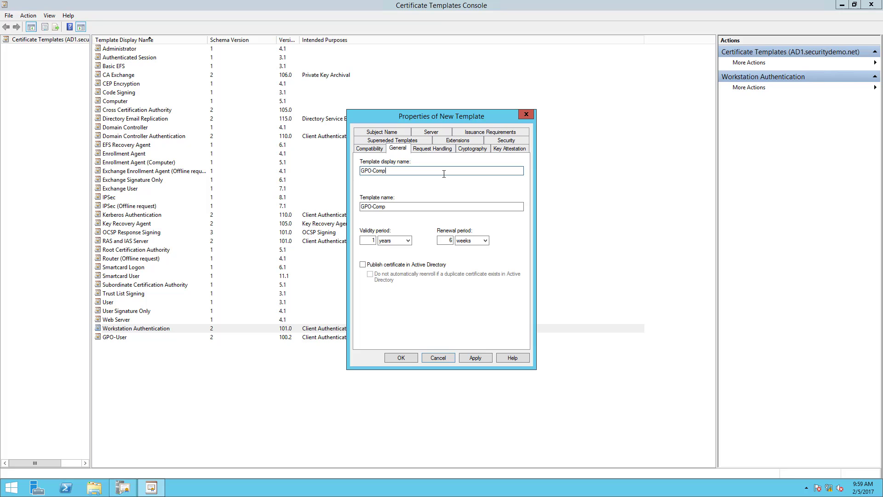
# Set the Domain Computers permissions on the new template, allowing Read and Write alongside enrollment.
pyautogui.click(434, 151)
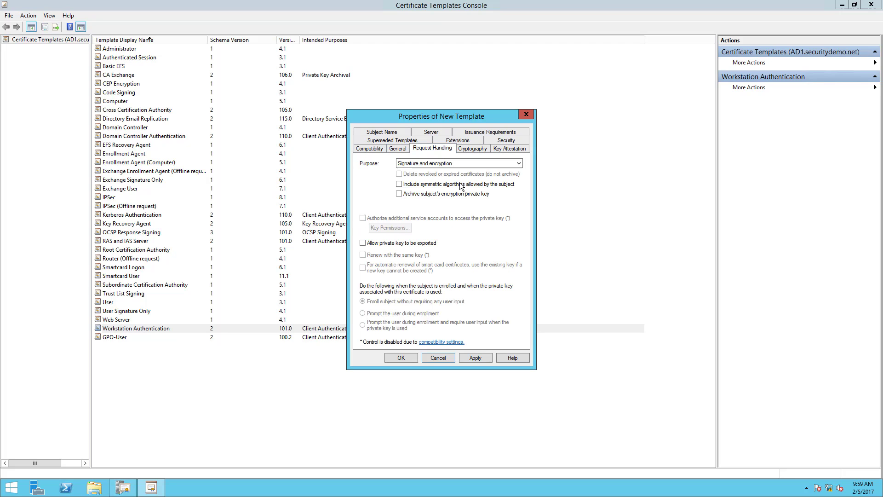
pyautogui.click(468, 150)
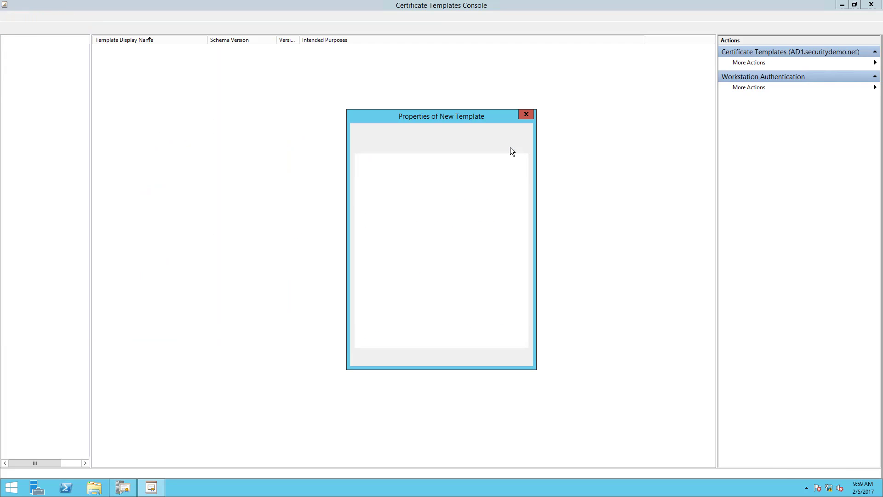
pyautogui.click(510, 150)
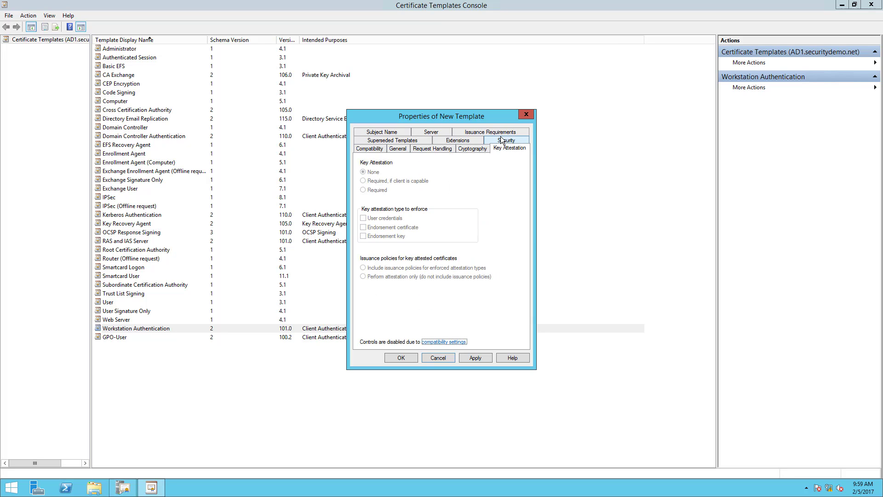
pyautogui.click(502, 141)
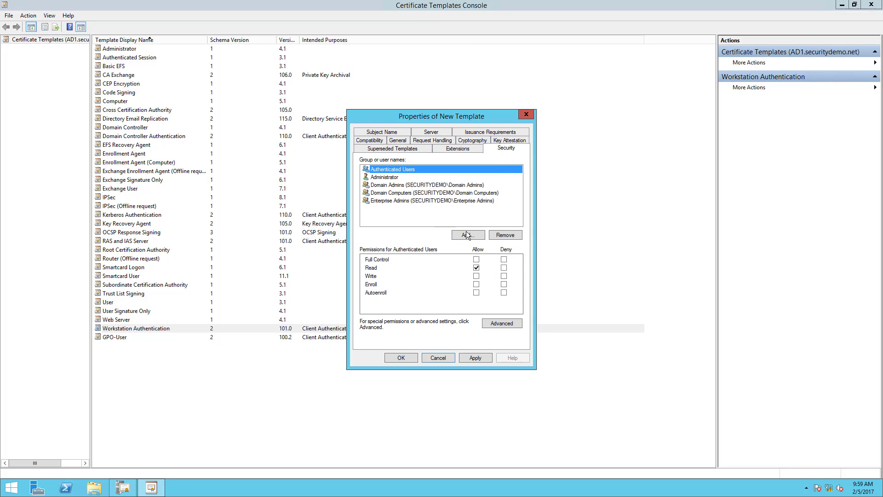
pyautogui.click(434, 192)
pyautogui.click(476, 267)
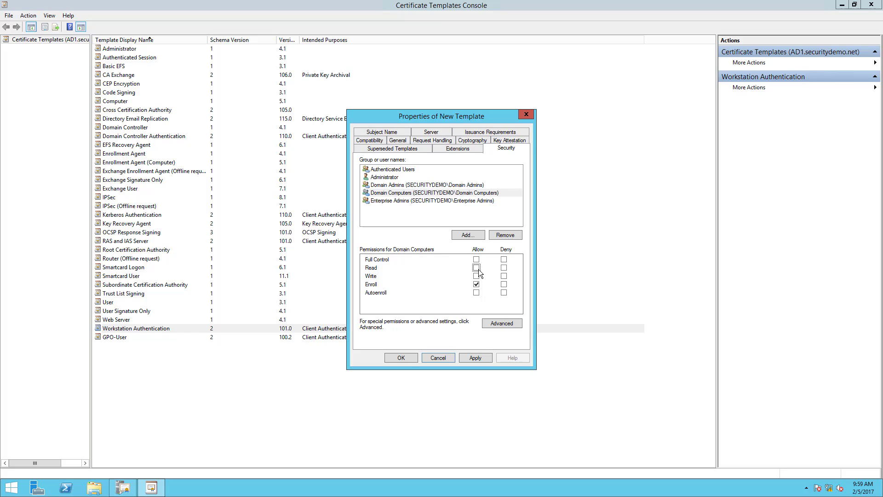
pyautogui.click(477, 268)
pyautogui.click(477, 276)
pyautogui.click(476, 287)
# Add Server Authentication to the application policies extension of the GPO-Computer template.
pyautogui.click(440, 149)
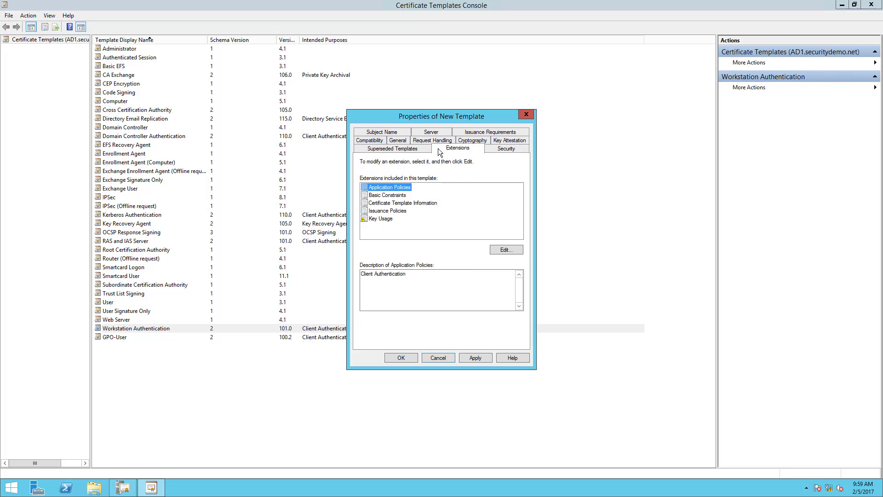
pyautogui.click(505, 249)
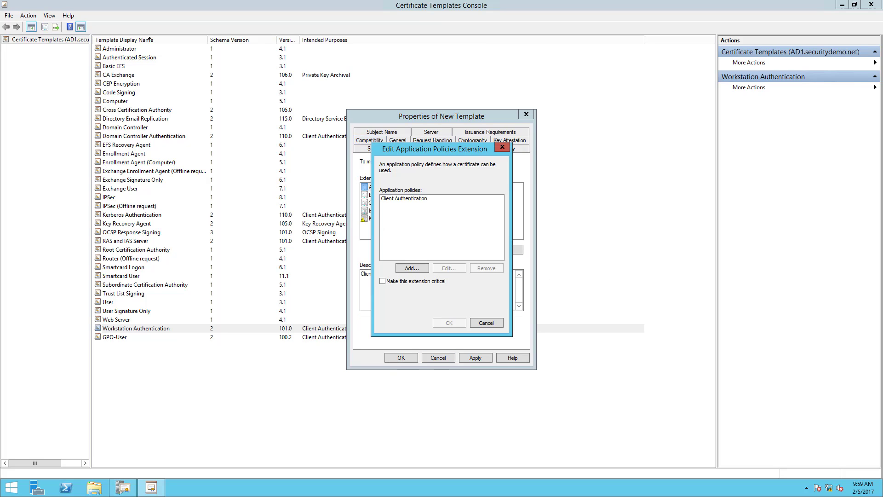
pyautogui.click(411, 269)
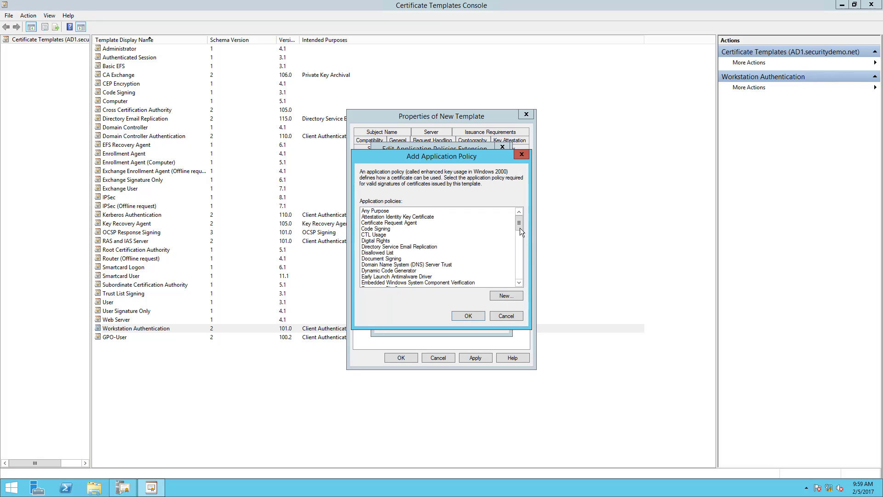
pyautogui.moveTo(520, 227); pyautogui.dragTo(517, 295)
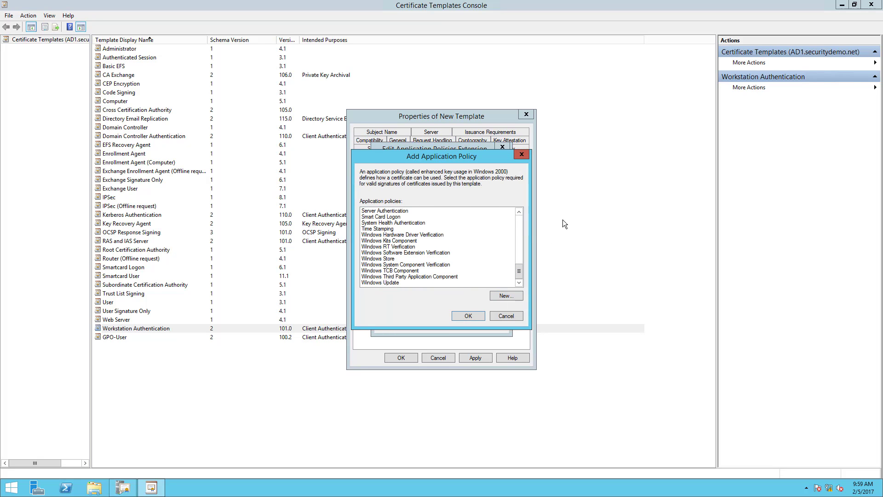
pyautogui.click(414, 211)
pyautogui.click(475, 320)
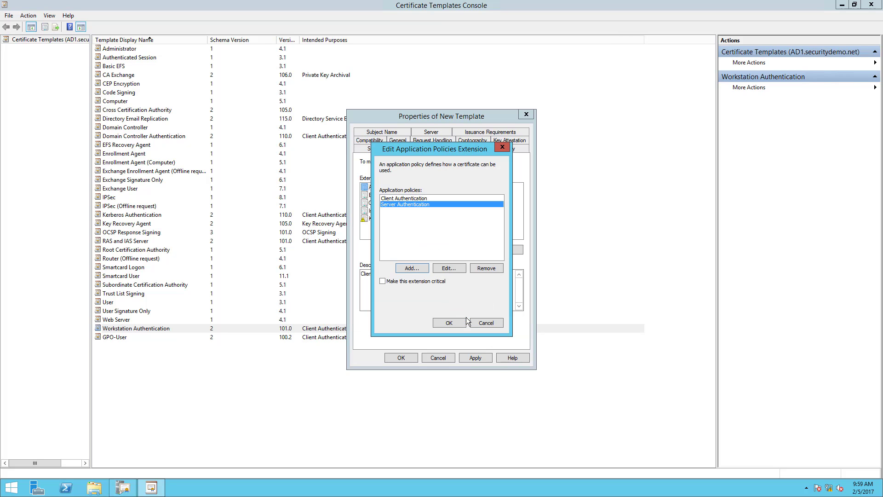
pyautogui.click(449, 323)
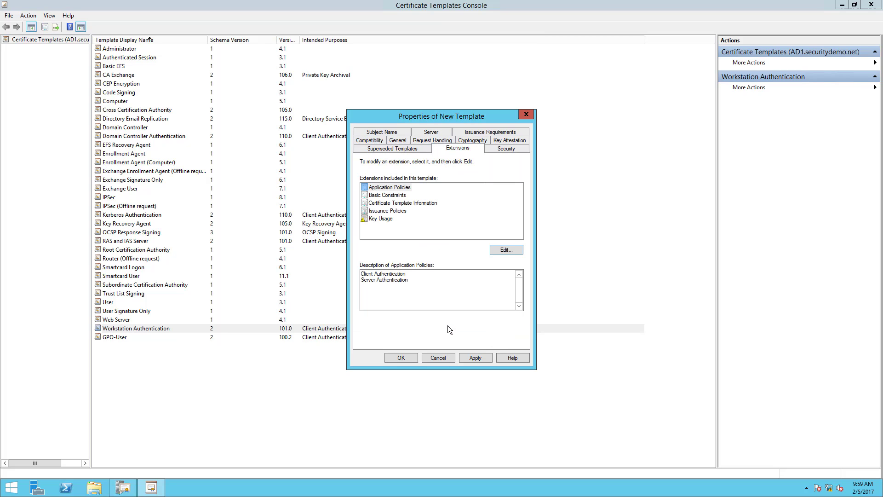
# Include the user principal name (UPN) in the template's alternate subject name and save the GPO-Computer template.
pyautogui.click(386, 149)
pyautogui.click(382, 132)
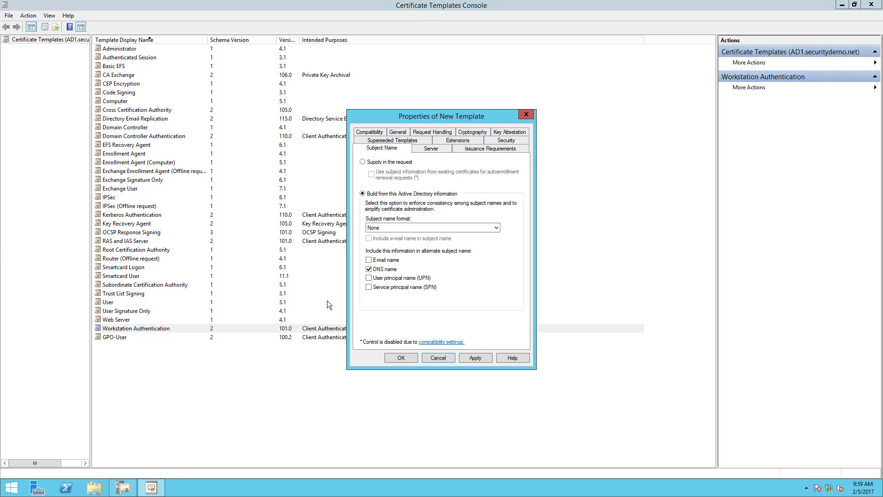
pyautogui.click(368, 277)
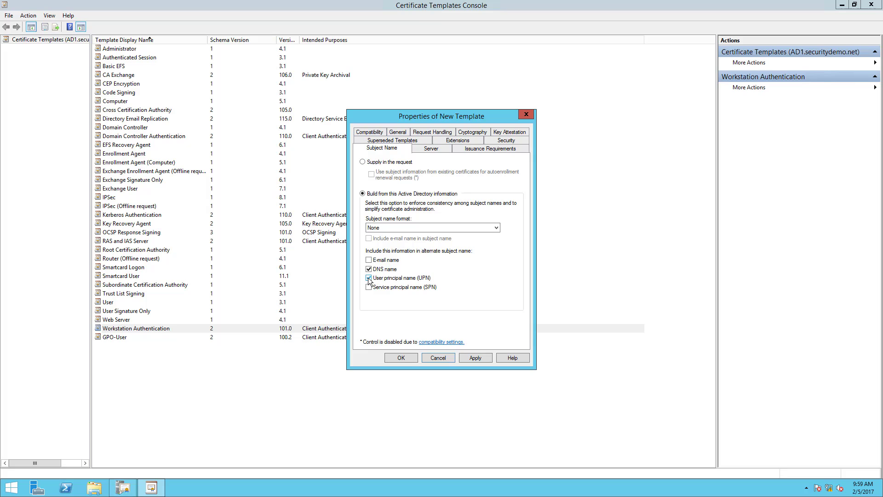
pyautogui.click(400, 358)
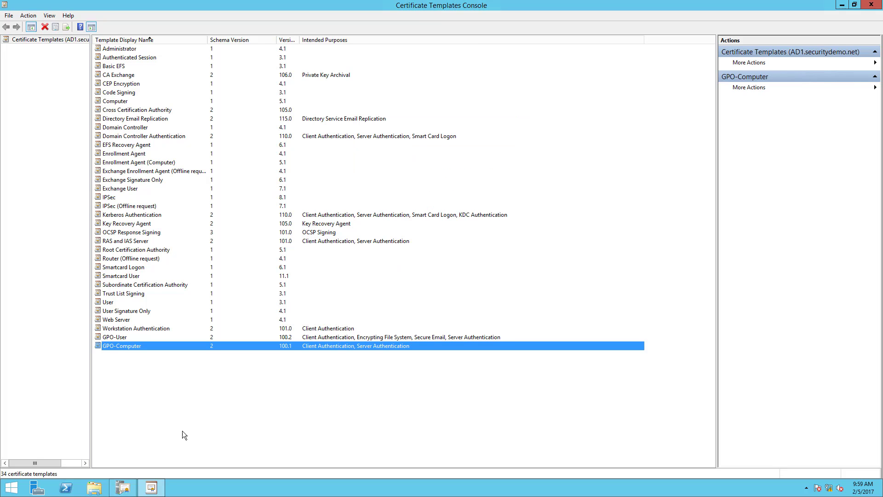
pyautogui.rightClick(180, 383)
pyautogui.click(140, 392)
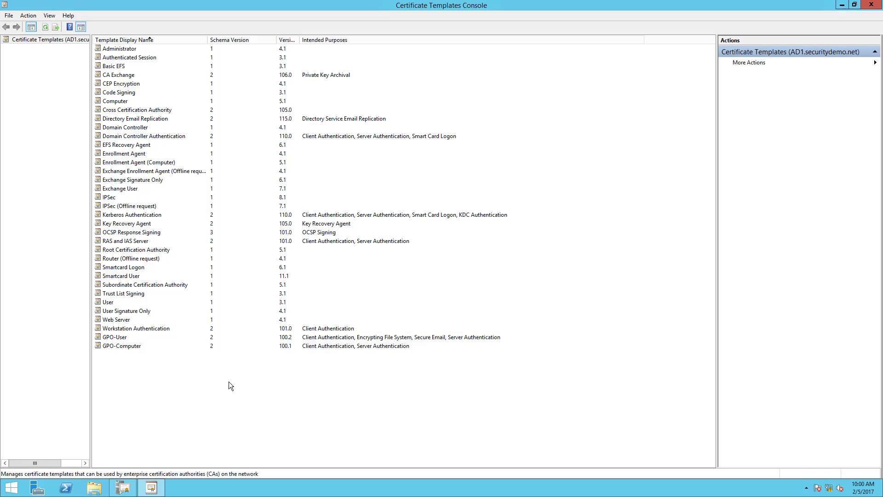
# Duplicate the Web Server template and give the copy the display name Pxgrid.
pyautogui.rightClick(114, 319)
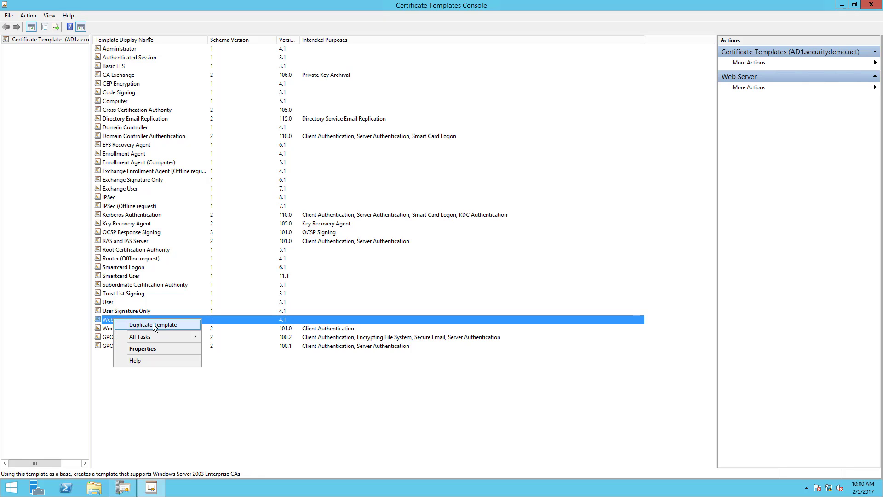
pyautogui.click(152, 324)
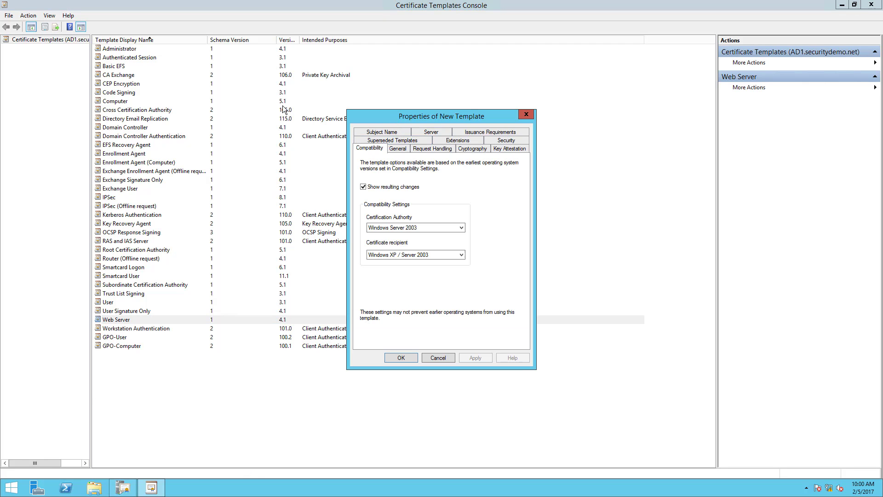
pyautogui.moveTo(393, 115); pyautogui.dragTo(169, 103)
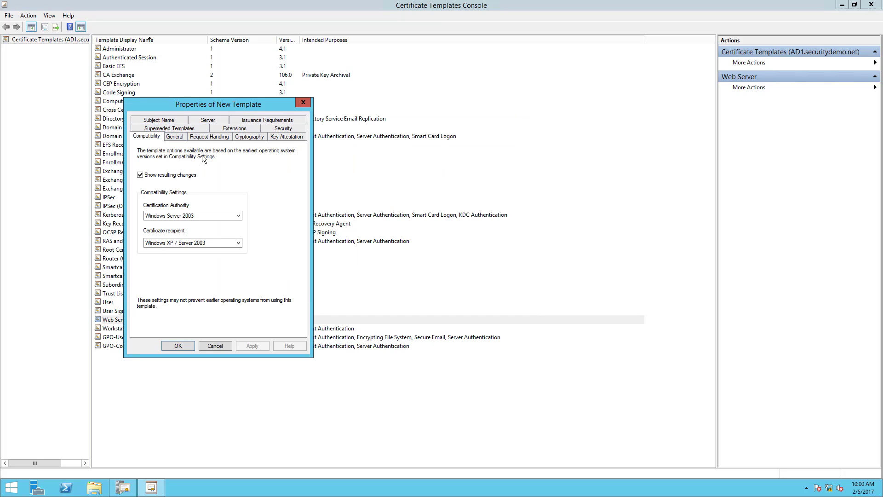
pyautogui.click(177, 138)
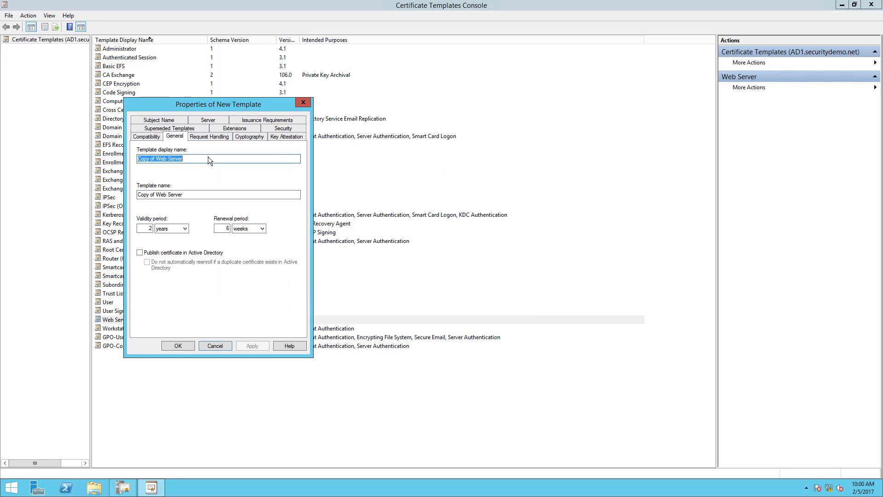
pyautogui.write('Pxgrid')
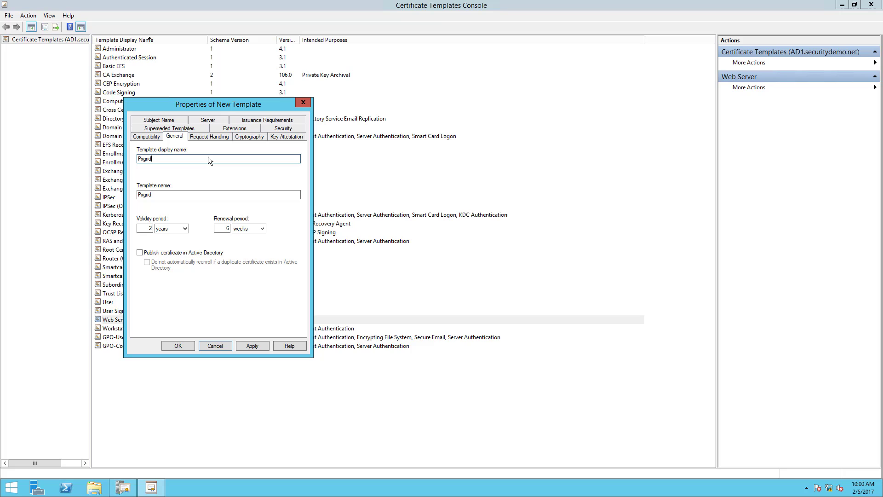
# Review the new template's request handling and cryptography settings, and the permissions of Domain Admins and Enterprise Admins.
pyautogui.click(208, 137)
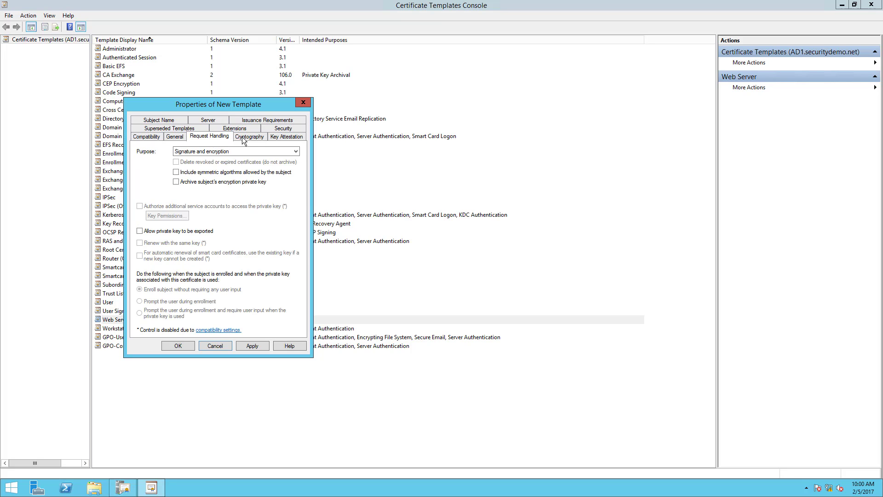
pyautogui.click(248, 137)
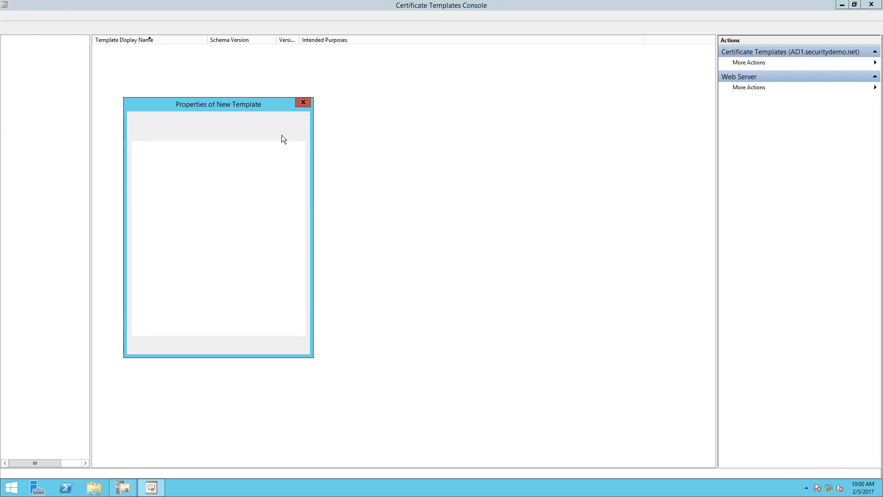
pyautogui.click(282, 134)
pyautogui.click(266, 131)
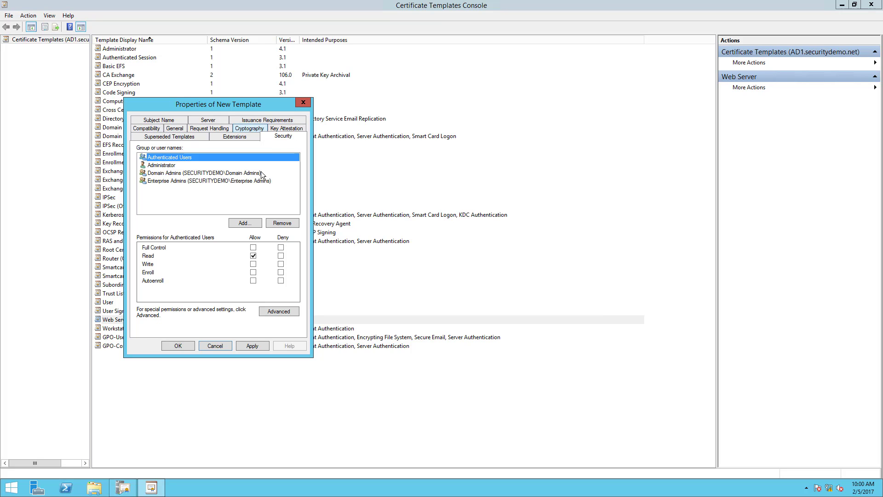
pyautogui.click(242, 137)
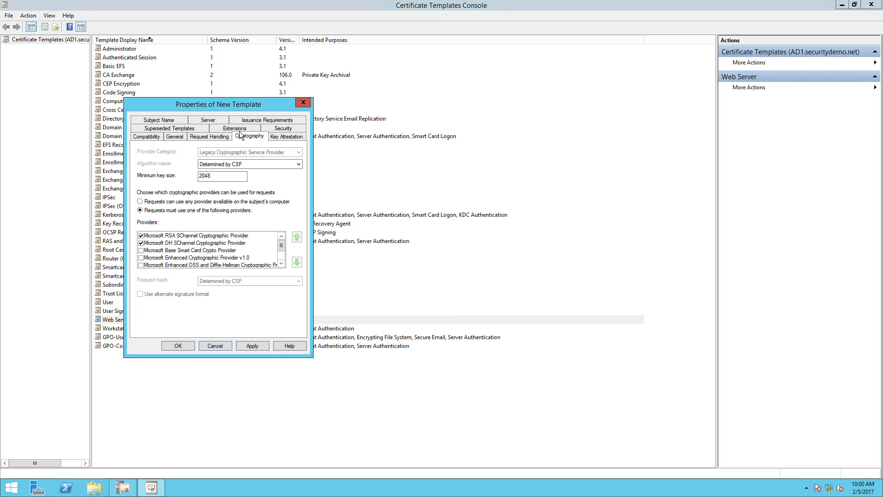
pyautogui.click(237, 129)
pyautogui.click(237, 129)
pyautogui.click(233, 130)
pyautogui.click(273, 143)
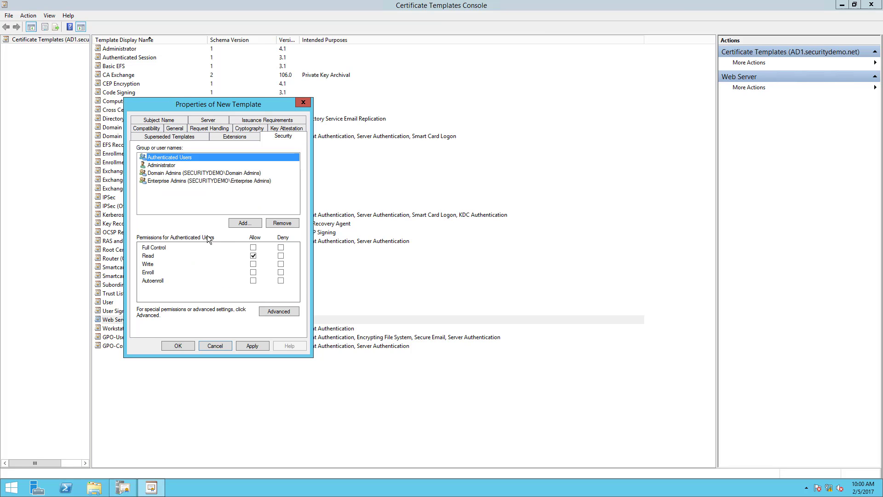
pyautogui.click(193, 172)
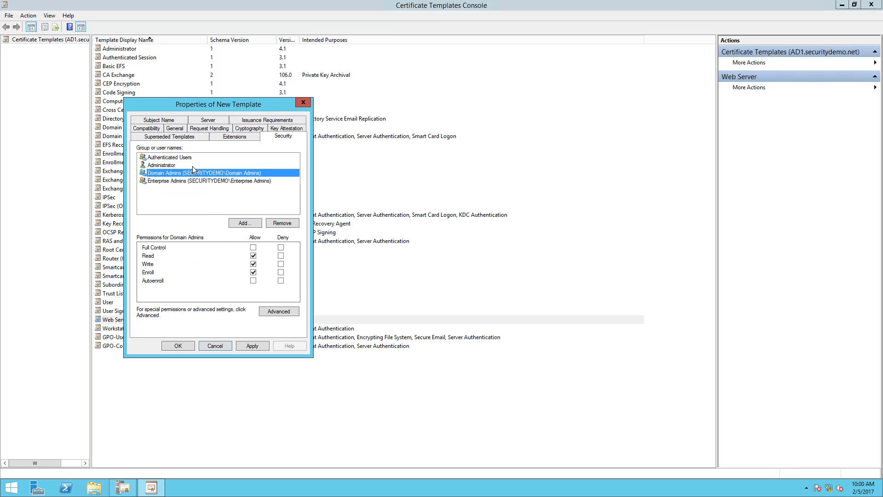
pyautogui.click(192, 180)
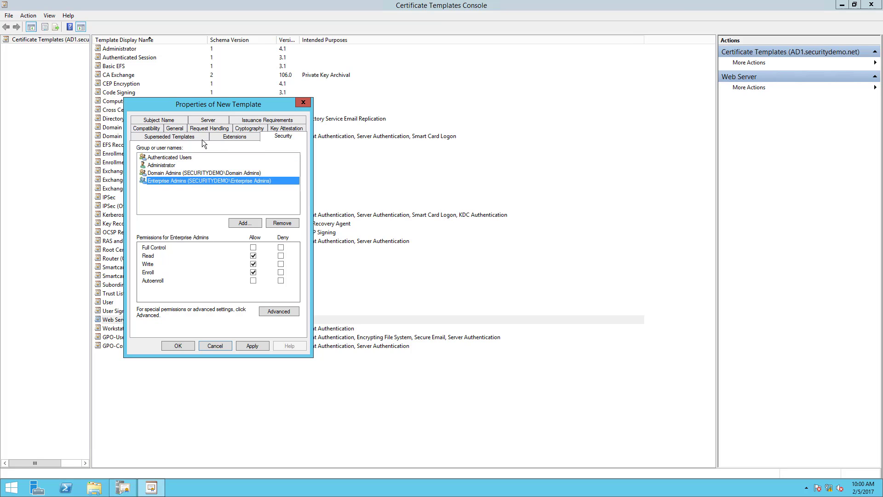
# Add Client Authentication to the application policies extension of the Pxgrid template.
pyautogui.click(223, 137)
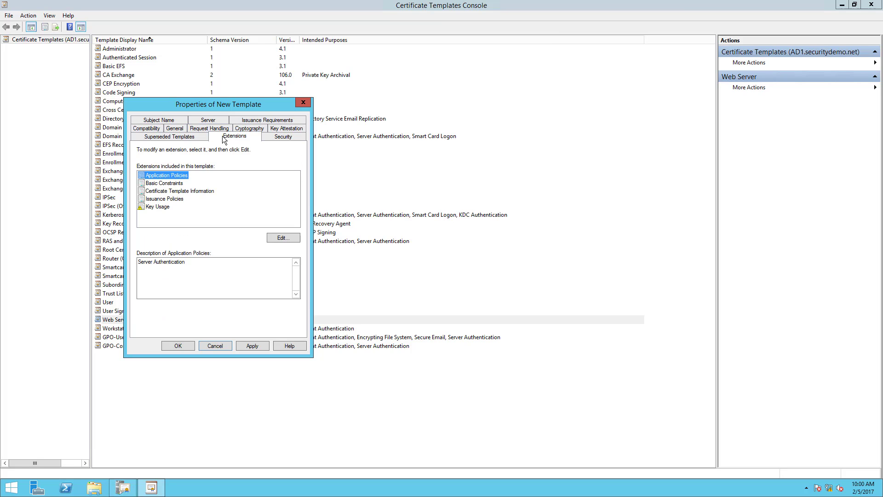
pyautogui.click(282, 237)
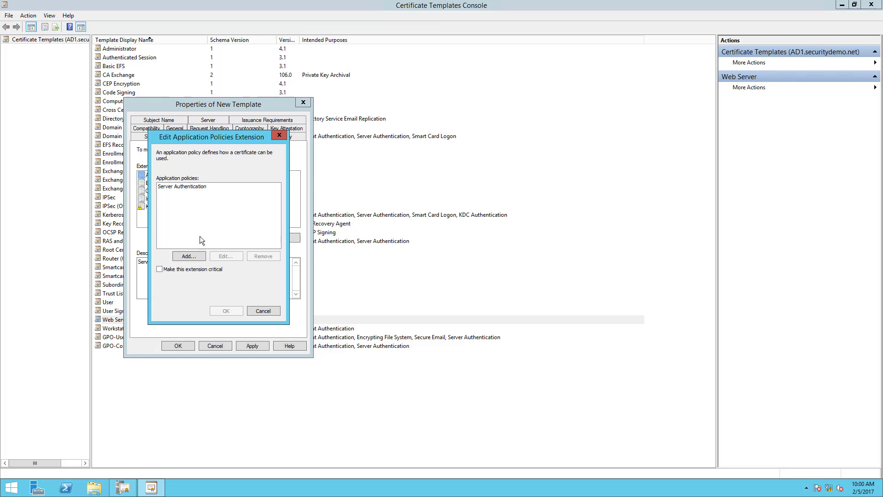
pyautogui.click(188, 259)
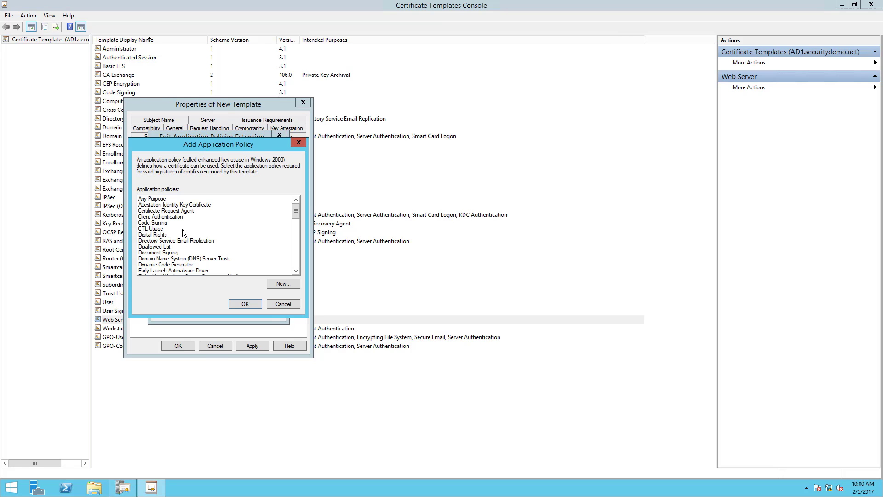
pyautogui.click(150, 211)
pyautogui.click(162, 217)
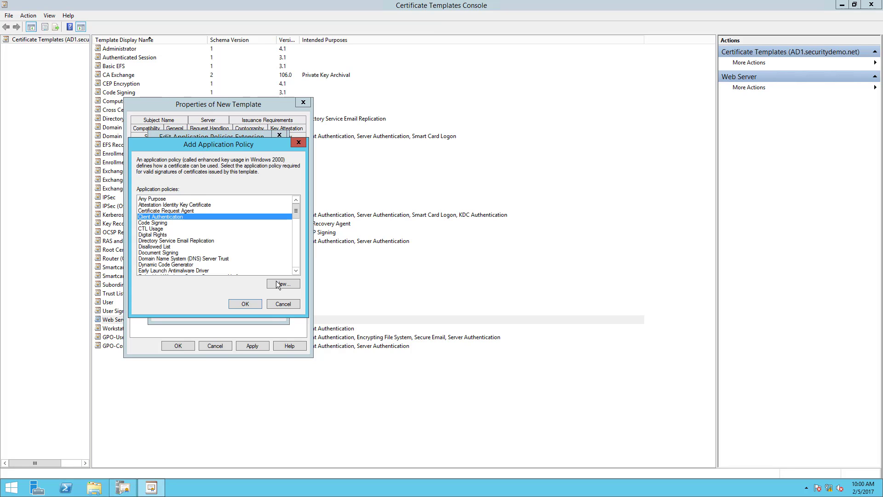
pyautogui.click(245, 304)
pyautogui.click(223, 312)
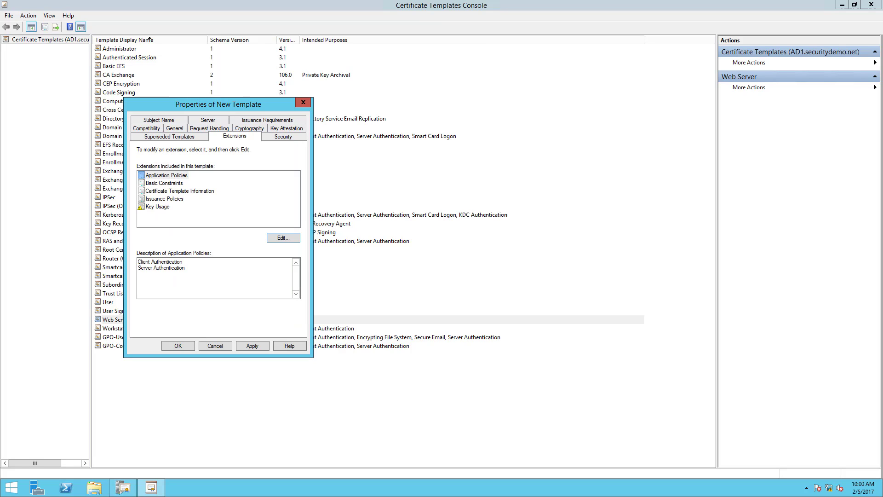
# Save the Pxgrid template with its subject name supplied in the request, and close the Certificate Templates Console.
pyautogui.click(150, 120)
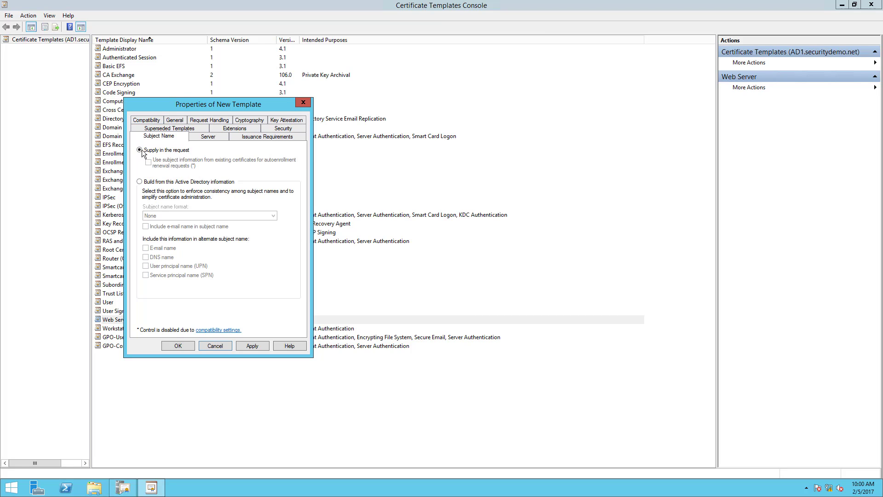
pyautogui.click(206, 136)
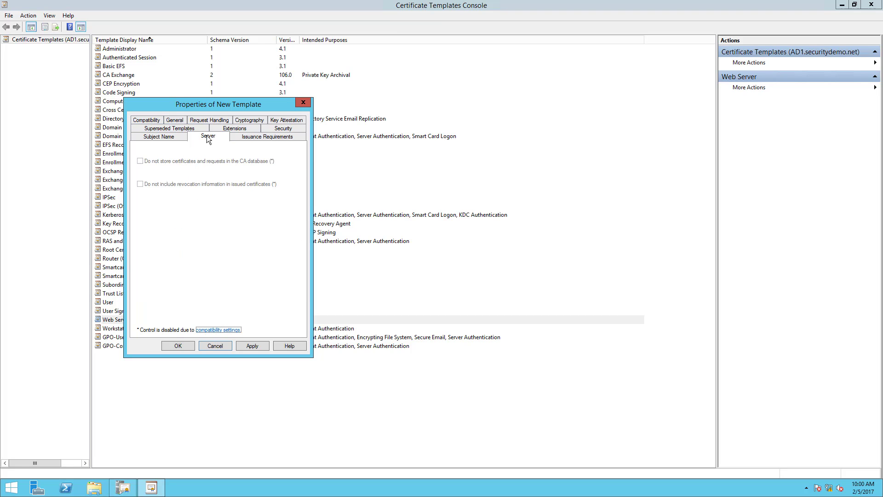
pyautogui.click(253, 136)
pyautogui.click(169, 136)
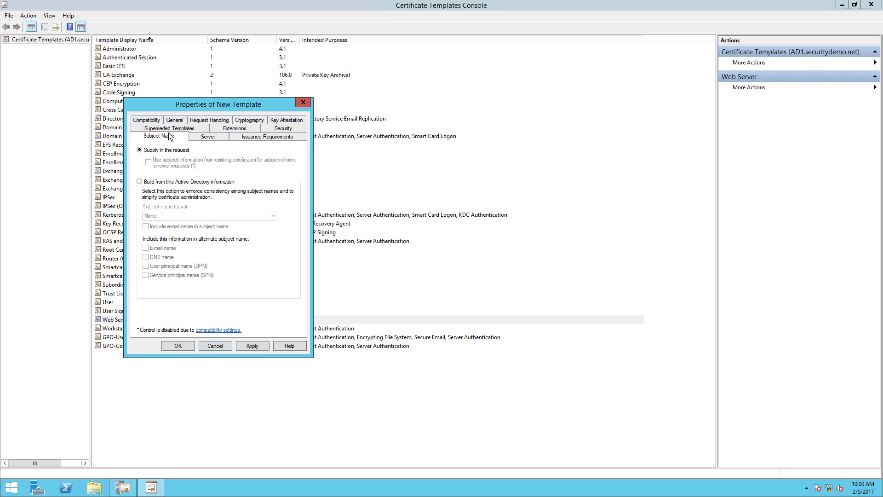
pyautogui.click(146, 121)
pyautogui.click(177, 345)
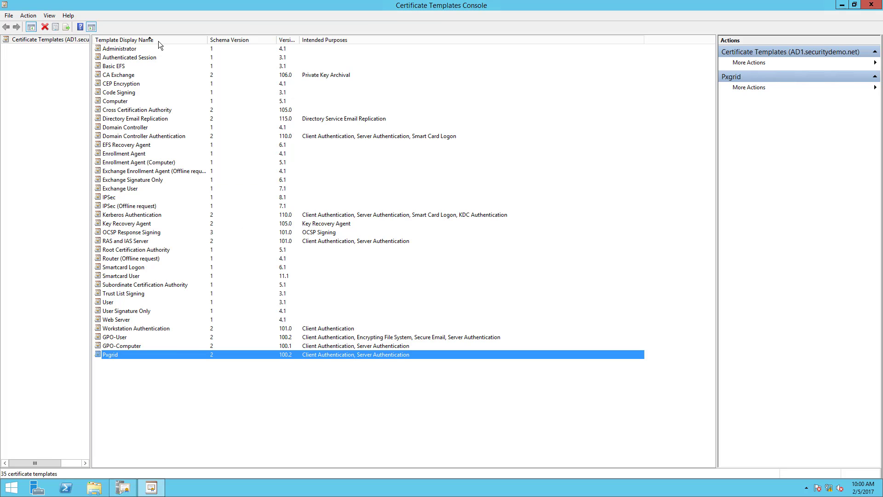
pyautogui.moveTo(497, 2); pyautogui.dragTo(259, 106)
pyautogui.click(438, 112)
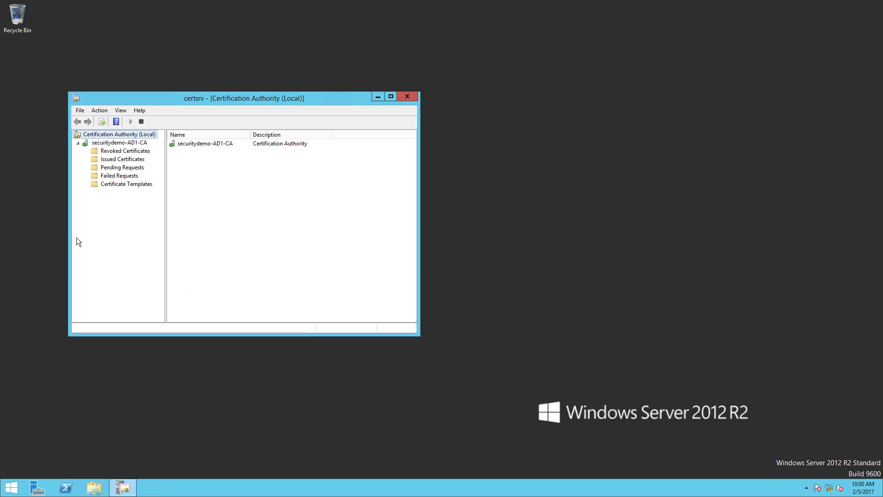
# Enable the GPO-Computer, GPO-User and Pxgrid certificate templates on securitydemo-AD1-CA, check the CA's template list, and close the Certification Authority console.
pyautogui.rightClick(106, 182)
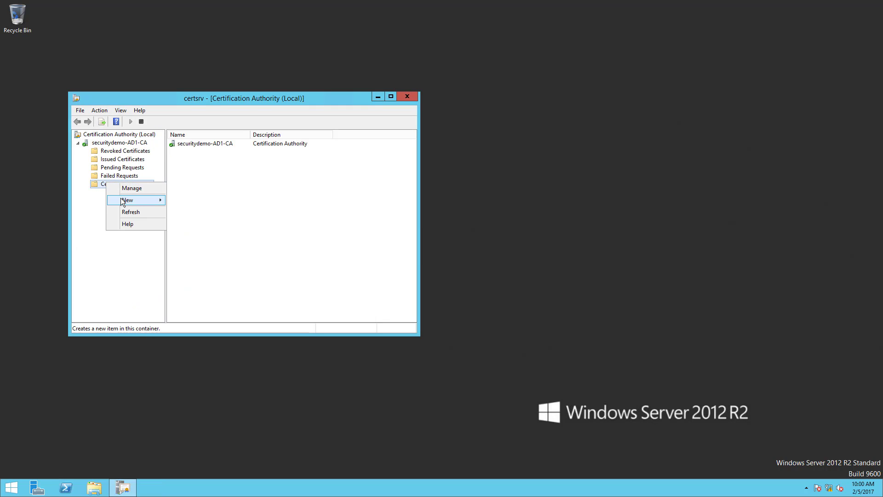
pyautogui.moveTo(134, 200)
pyautogui.click(205, 202)
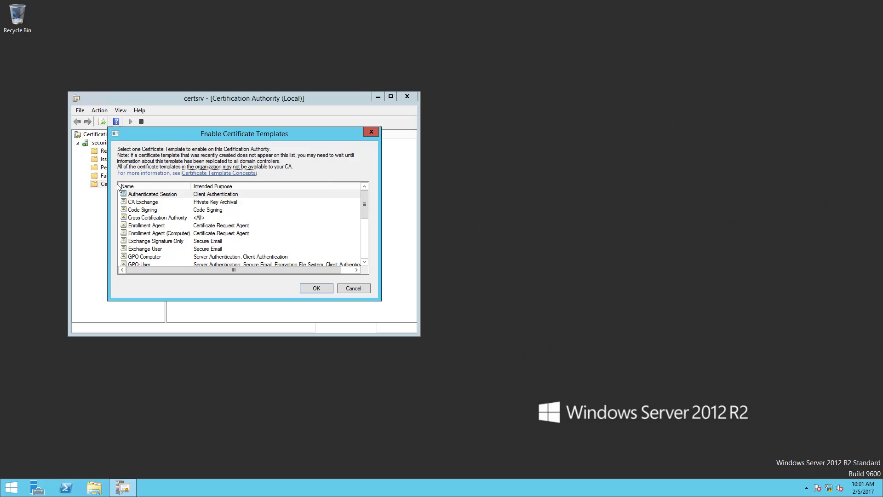
pyautogui.moveTo(363, 204); pyautogui.dragTo(363, 222)
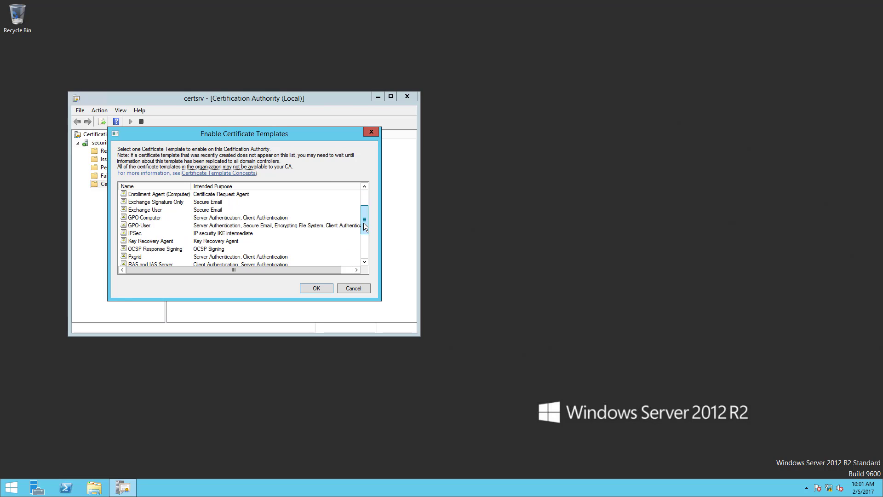
pyautogui.click(154, 219)
pyautogui.keyDown('ctrl'); pyautogui.click(154, 224); pyautogui.keyUp('ctrl')
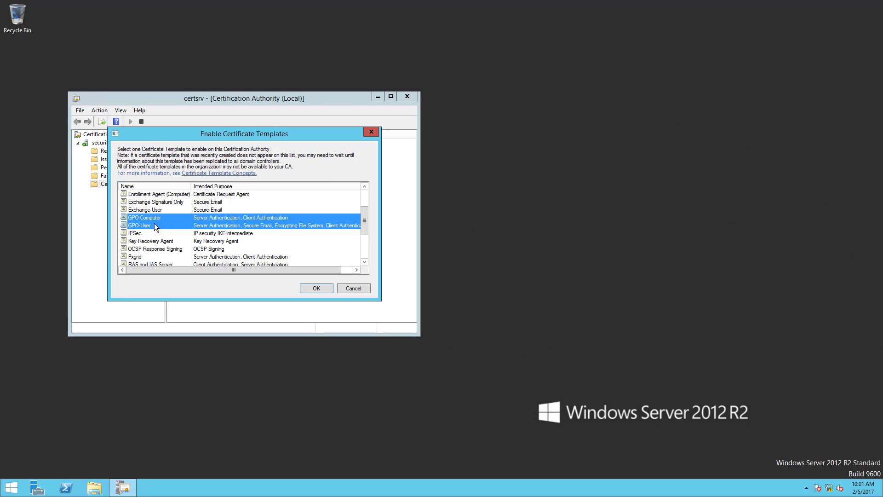
pyautogui.keyDown('ctrl'); pyautogui.click(152, 257); pyautogui.keyUp('ctrl')
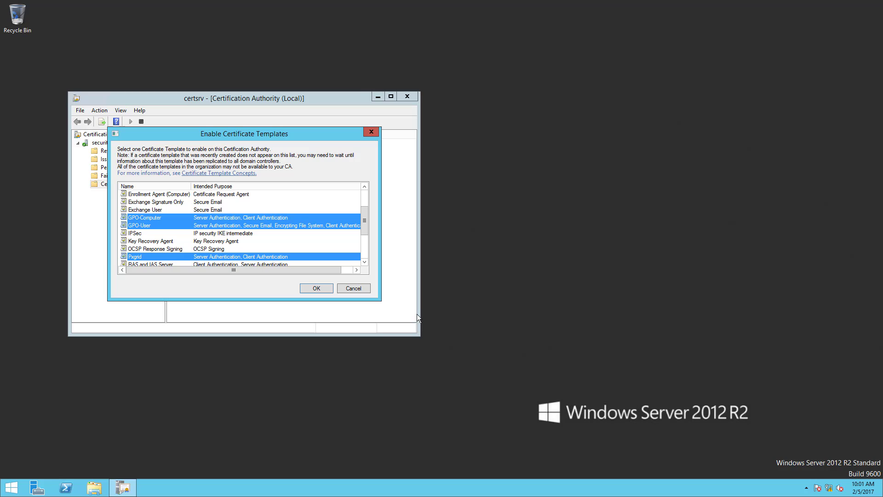
pyautogui.click(315, 288)
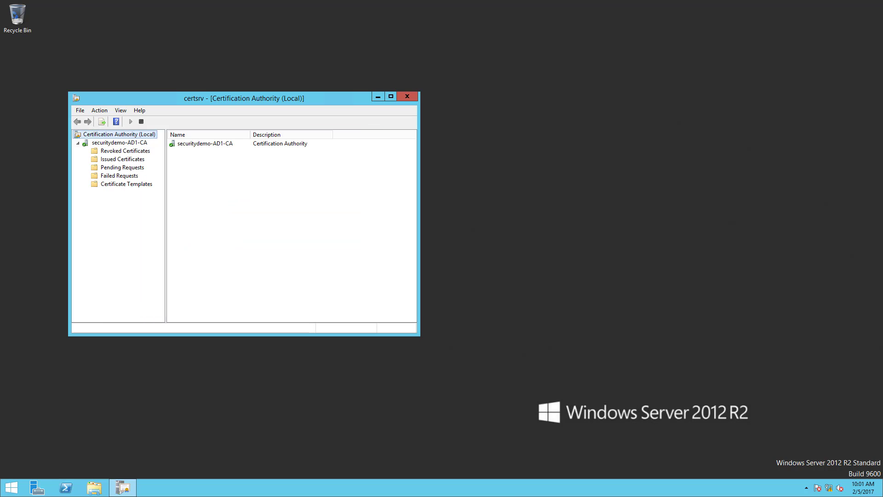
pyautogui.click(109, 184)
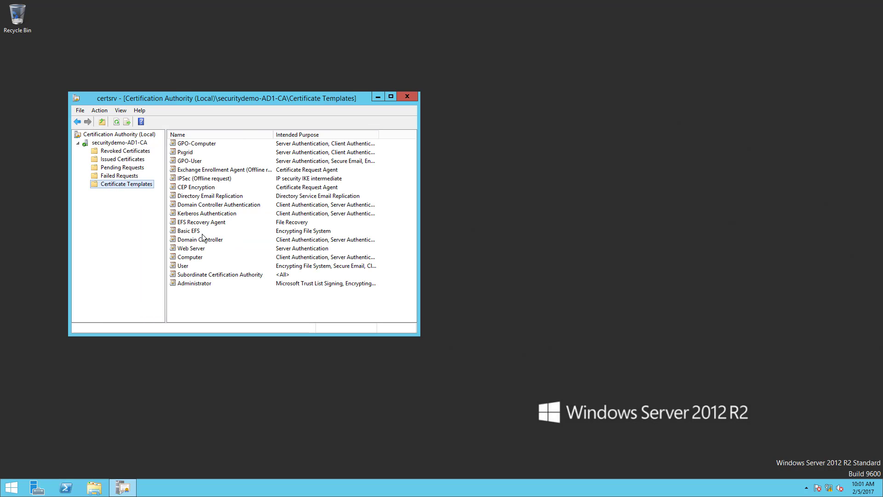
pyautogui.click(415, 95)
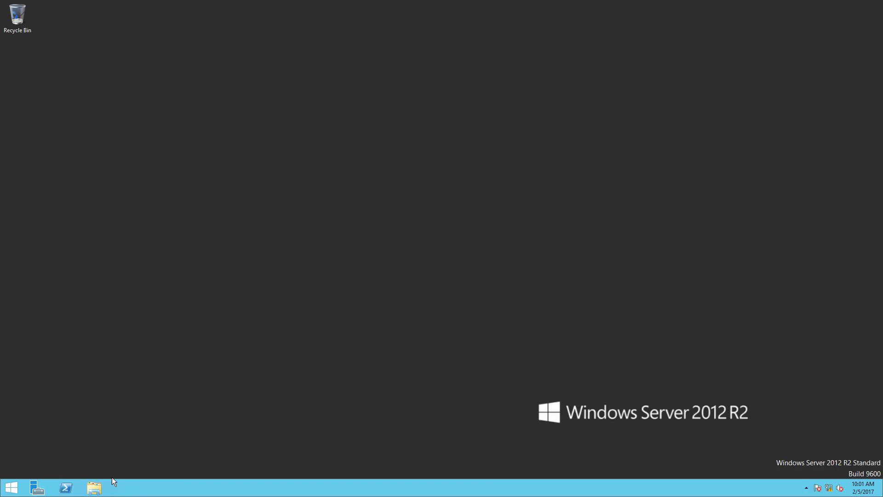
# Search for the Group Policy Management console and open it.
pyautogui.click(9, 491)
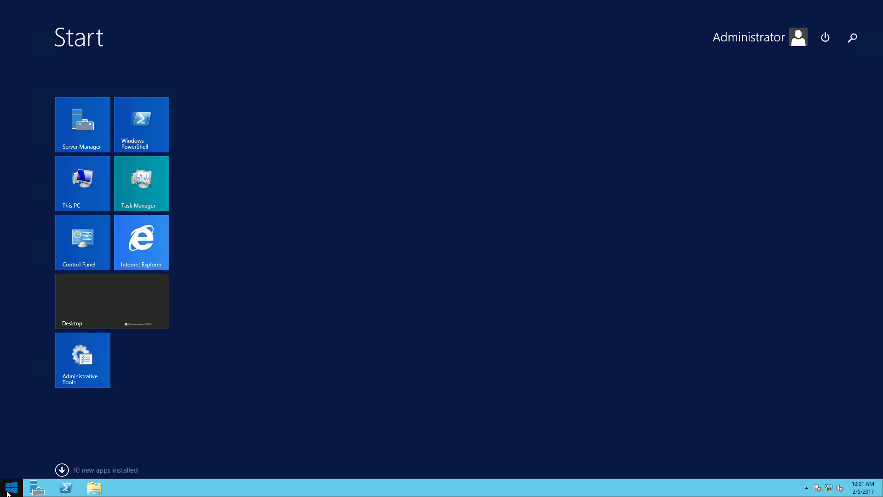
pyautogui.write('grou')
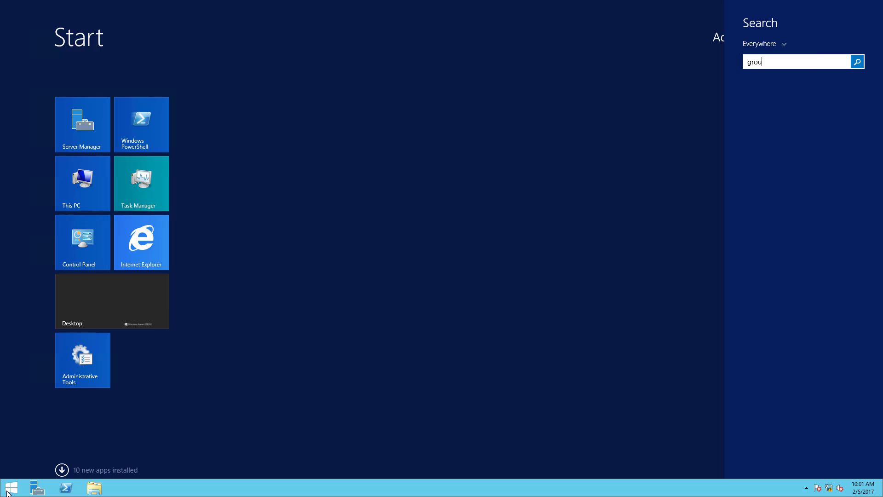
pyautogui.write('p')
pyautogui.press('BackSpace')
pyautogui.press('BackSpace')
pyautogui.press('BackSpace')
pyautogui.press('BackSpace')
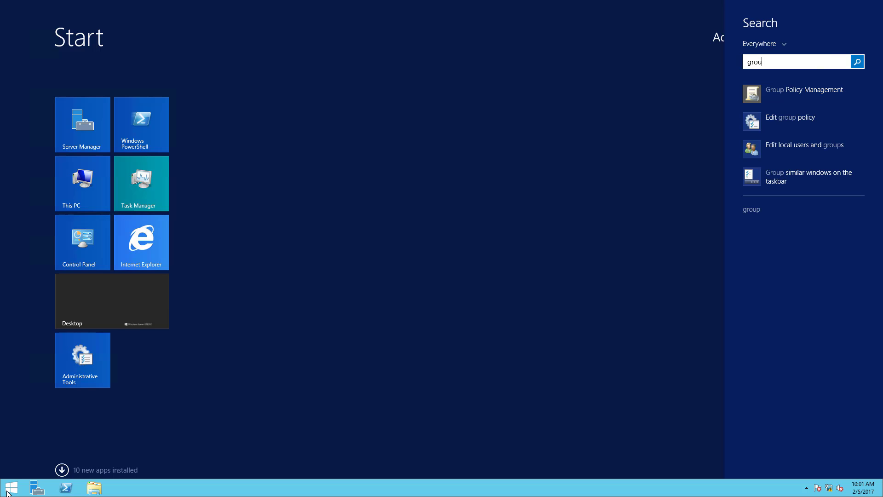
pyautogui.press('BackSpace')
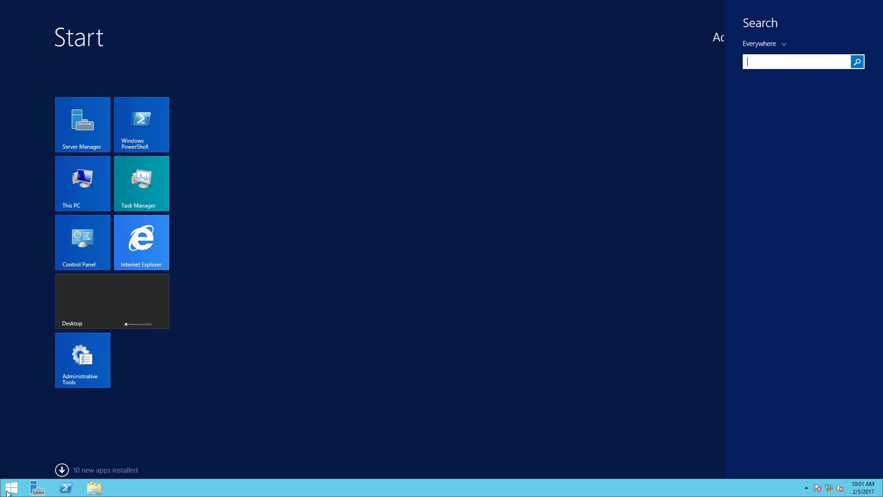
pyautogui.write('grpo')
pyautogui.press('BackSpace')
pyautogui.press('BackSpace')
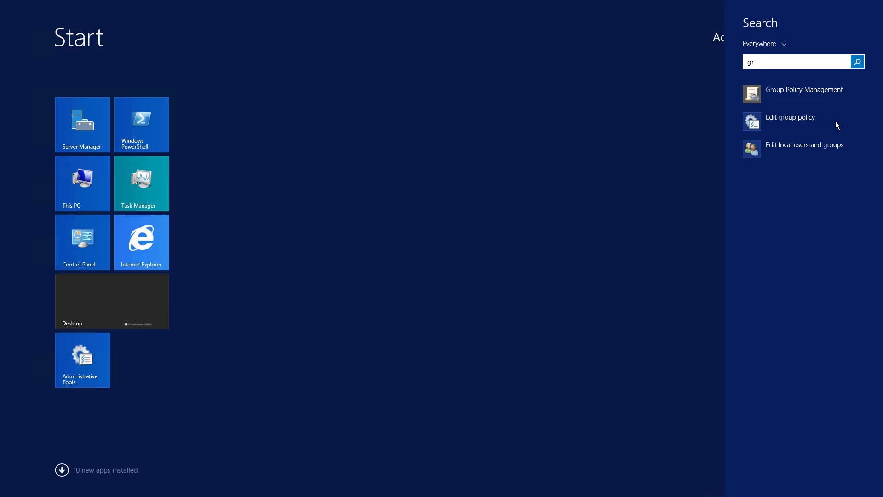
pyautogui.click(808, 94)
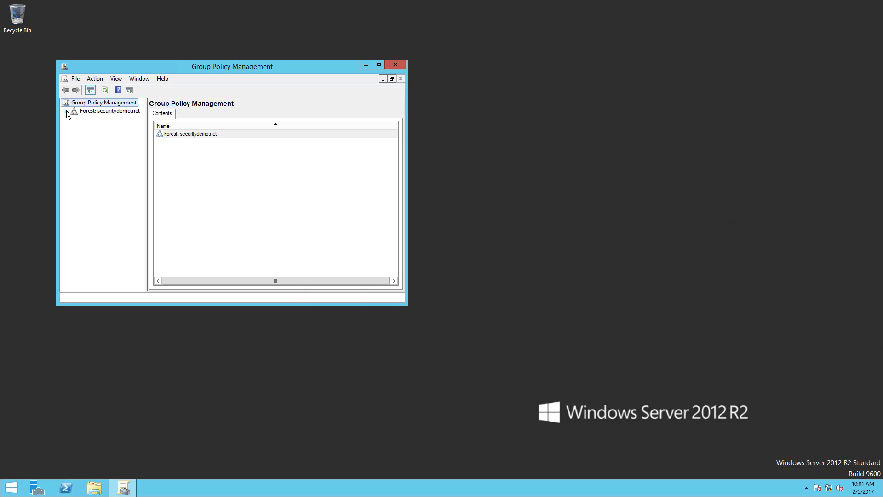
# Create a GPO named Security in the securitydemo.net domain and link it there.
pyautogui.click(66, 111)
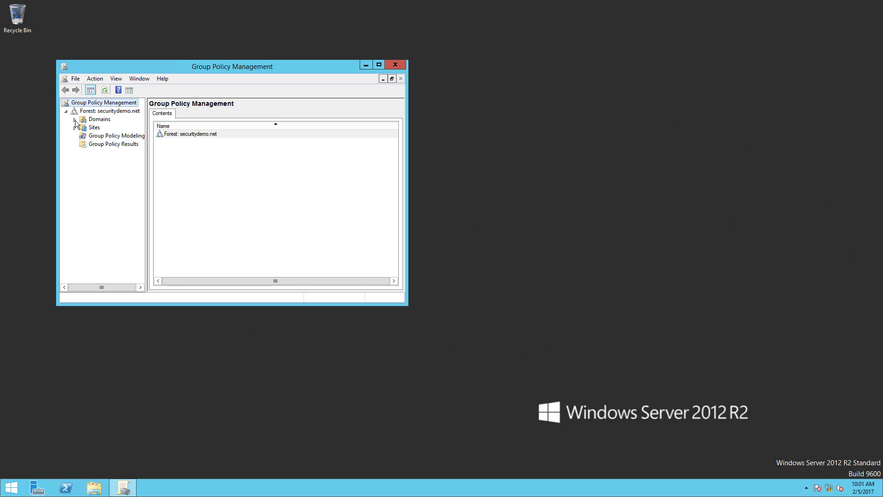
pyautogui.click(75, 119)
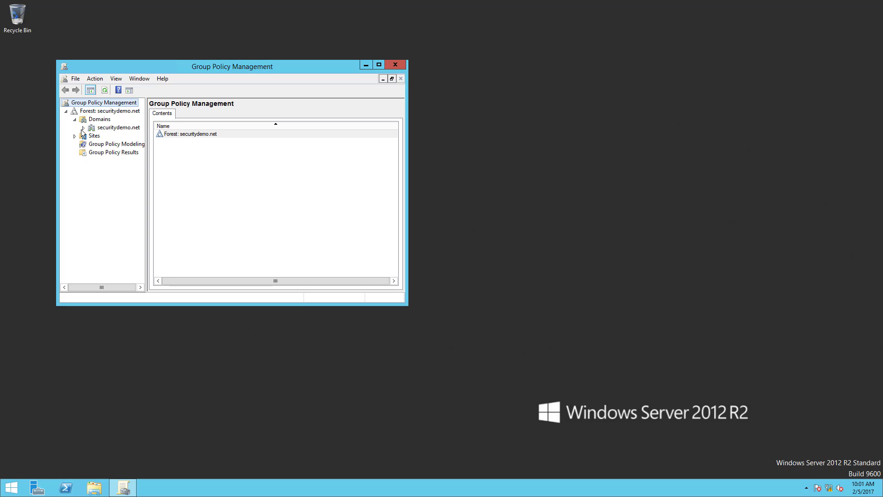
pyautogui.click(83, 128)
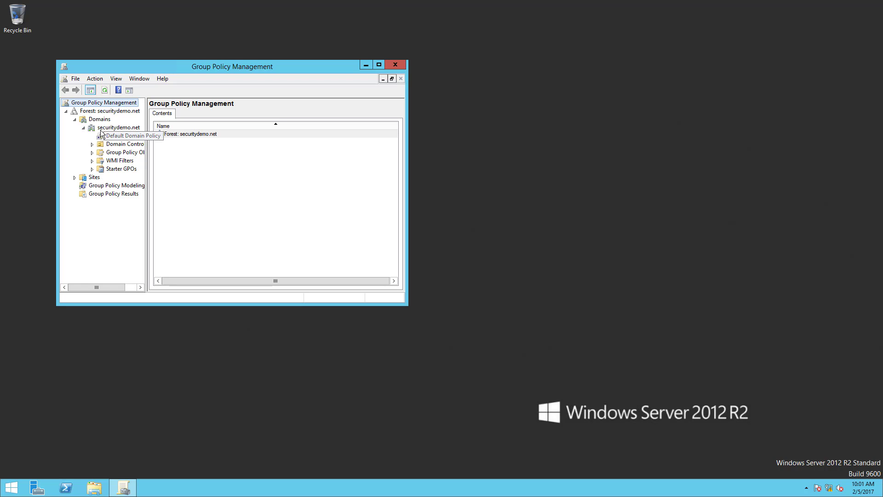
pyautogui.click(102, 128)
pyautogui.rightClick(102, 128)
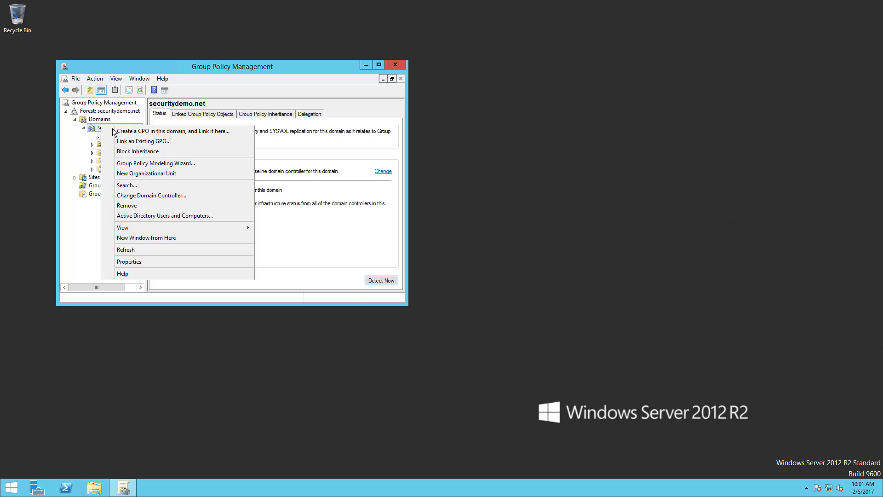
pyautogui.click(115, 133)
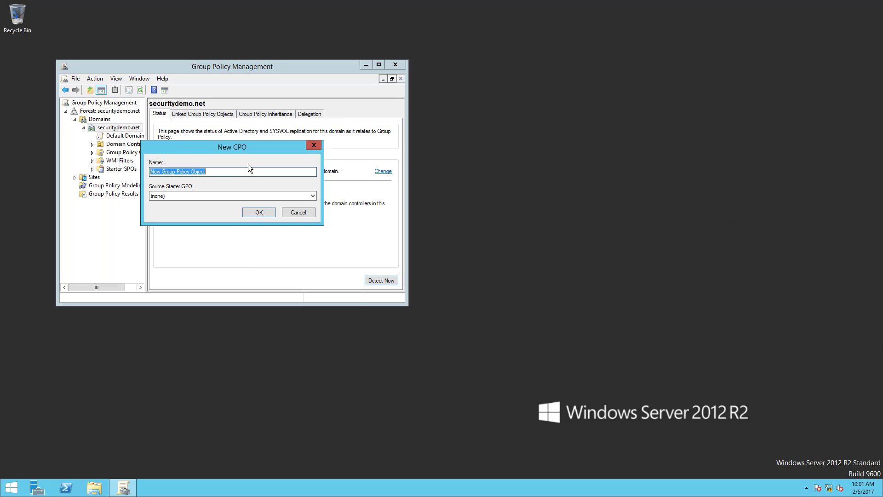
pyautogui.write('Security')
pyautogui.click(258, 213)
# Select the Security GPO link under securitydemo.net and open the GPO for editing in a maximized editor.
pyautogui.click(377, 66)
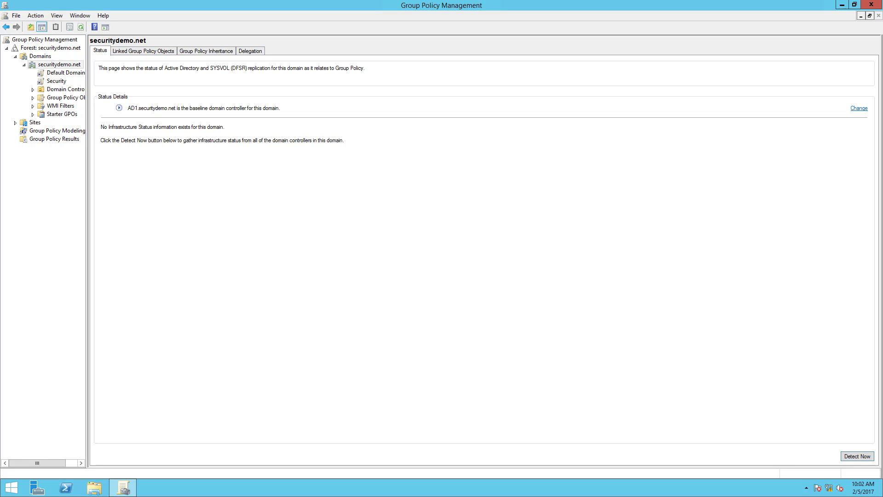
pyautogui.click(57, 81)
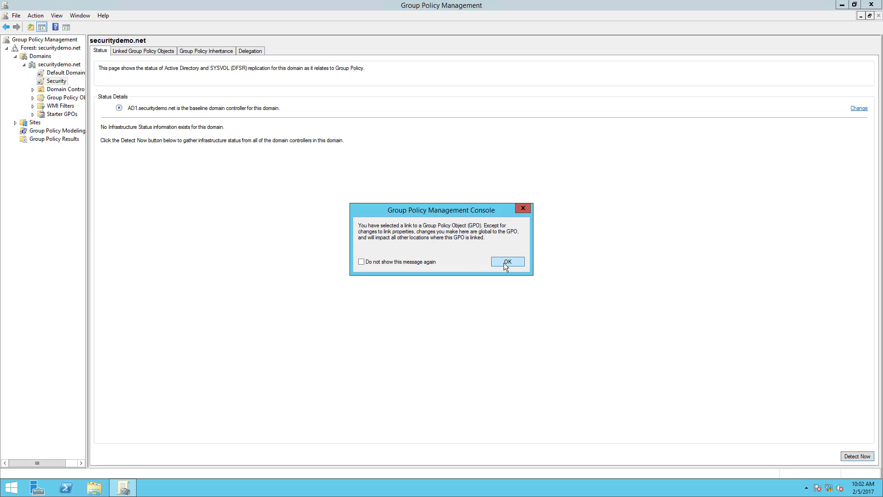
pyautogui.click(419, 262)
pyautogui.click(508, 261)
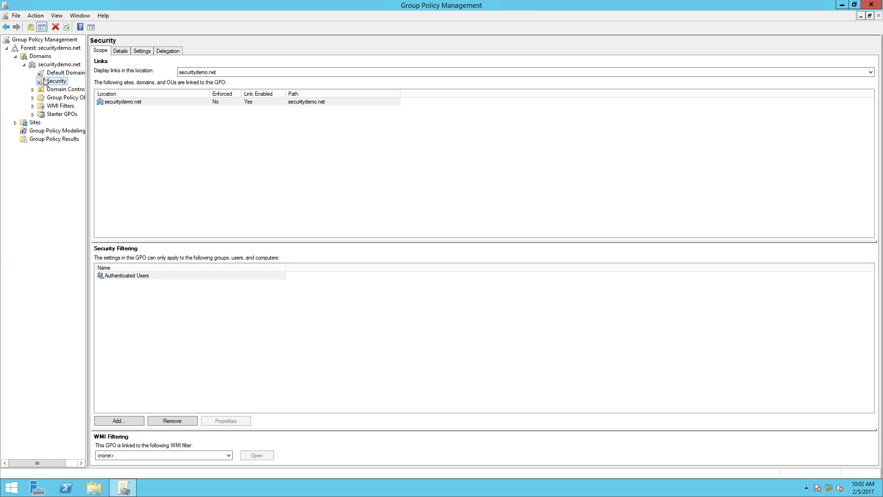
pyautogui.rightClick(45, 81)
pyautogui.click(66, 85)
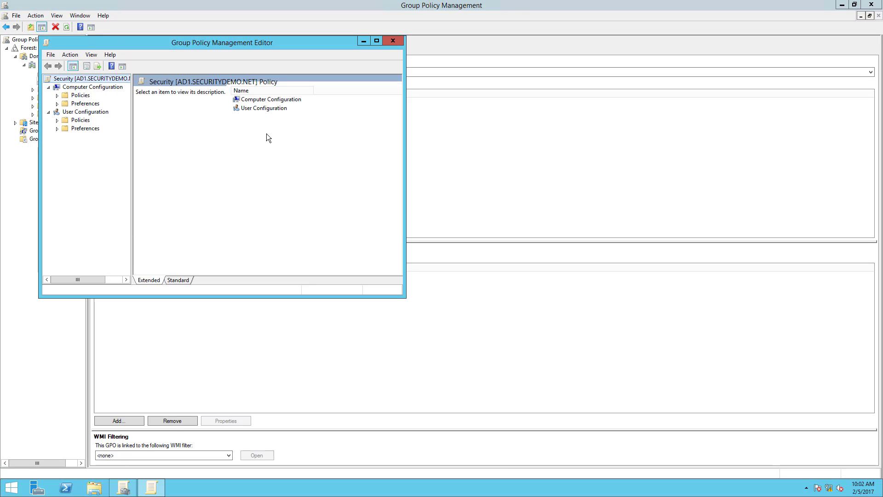
pyautogui.doubleClick(220, 43)
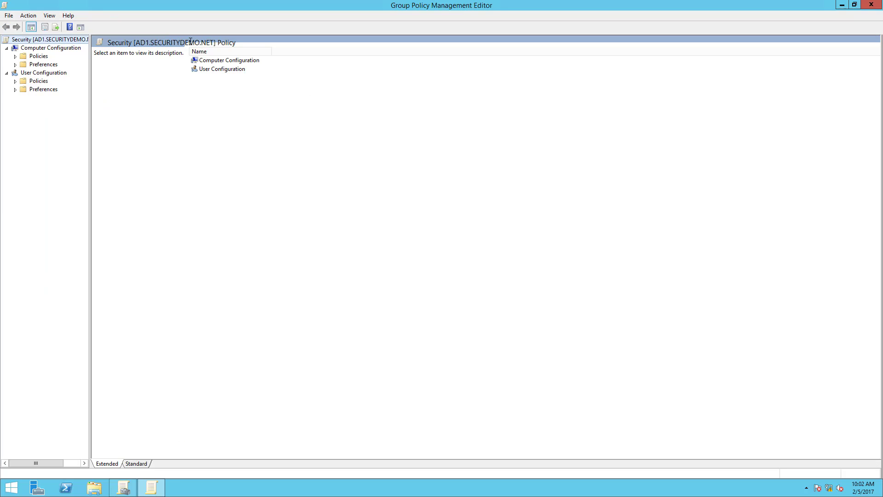
# Create a wired network policy under Wired Network (IEEE 802.3) Policies in the Computer Configuration security settings.
pyautogui.click(16, 56)
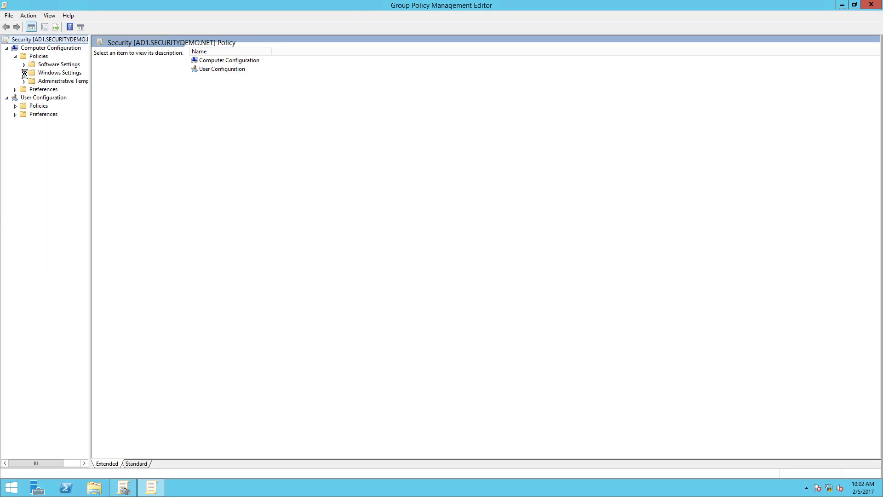
pyautogui.click(24, 72)
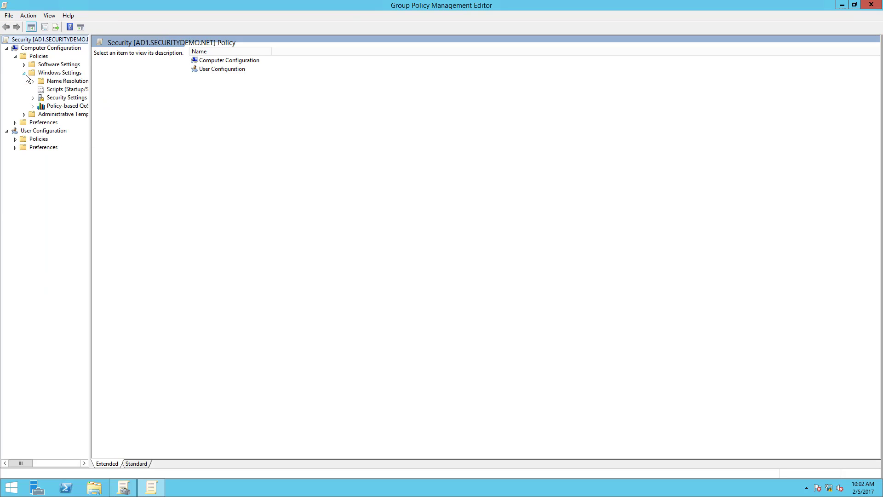
pyautogui.click(32, 97)
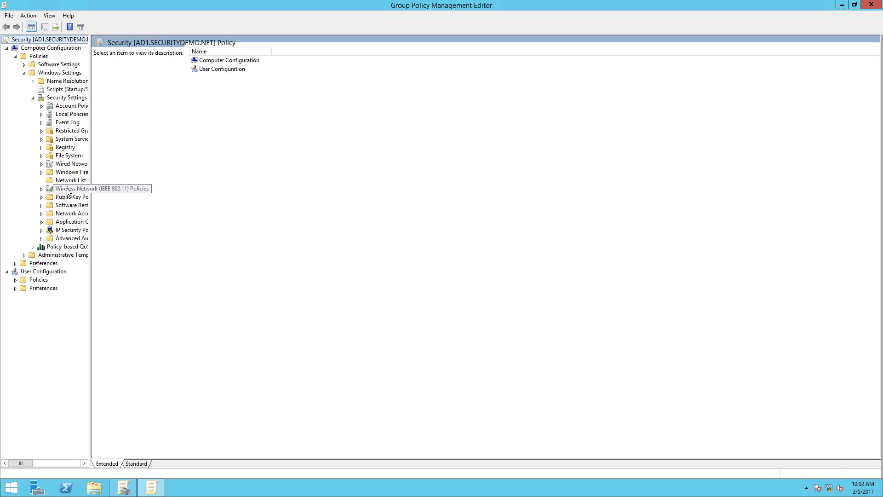
pyautogui.rightClick(68, 164)
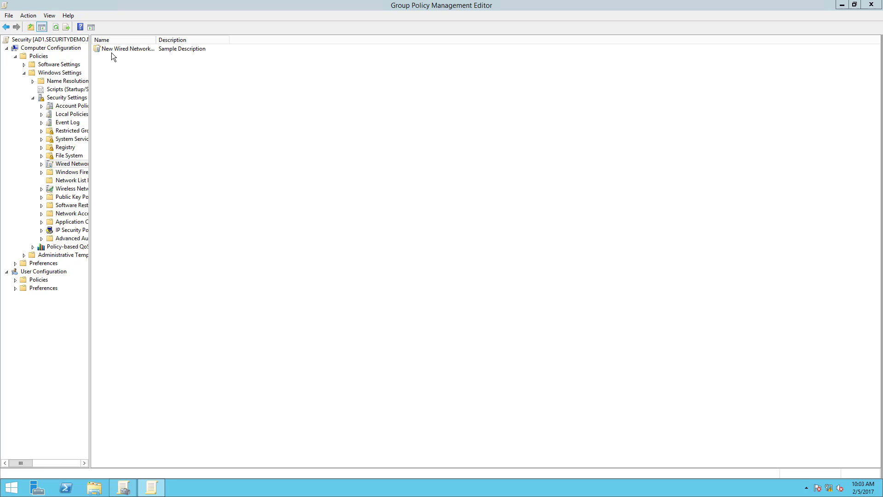
# Name the new wired network policy Dot1x and set its description to "This is the dot1x configuration for corporate PCs".
pyautogui.click(113, 48)
pyautogui.rightClick(113, 47)
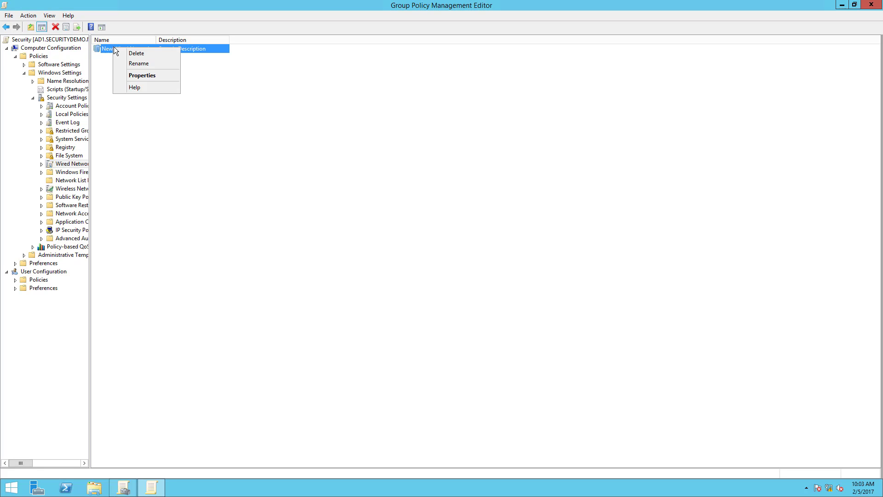
pyautogui.click(140, 75)
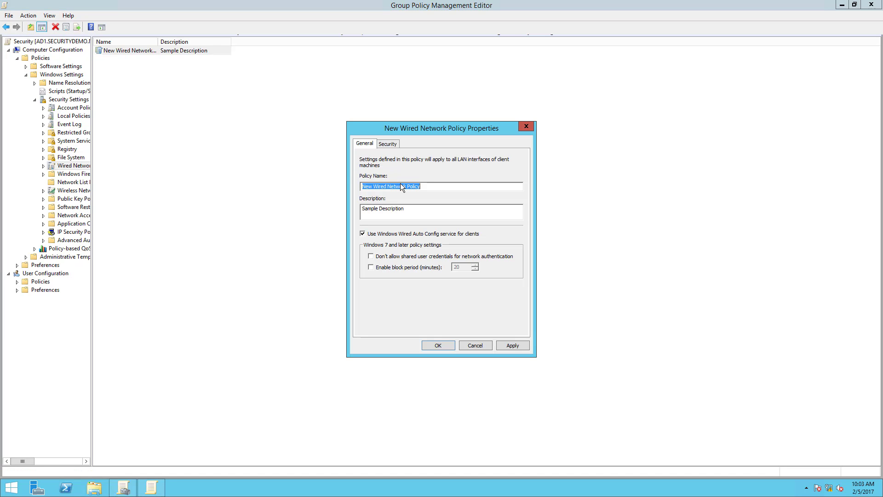
pyautogui.moveTo(428, 185); pyautogui.dragTo(348, 181)
pyautogui.write('Dot1x')
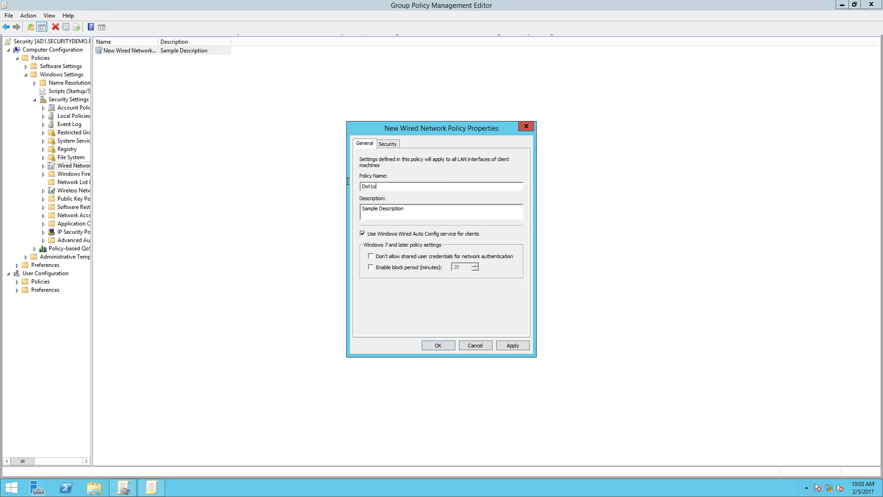
pyautogui.hotkey('ctrl', 'a')
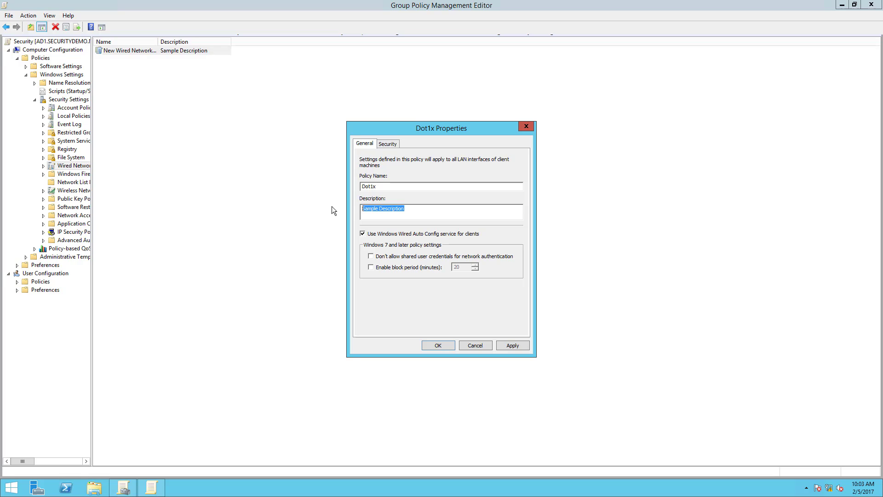
pyautogui.write('This is the dot1x d')
pyautogui.write('onfiguration for corporate')
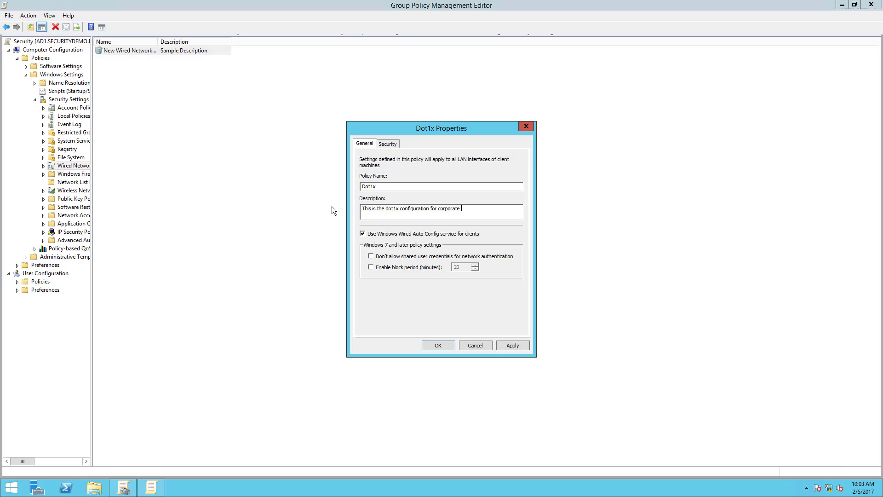
pyautogui.write(' PCs')
# Enforce the advanced 802.1X settings in the Dot1x wired policy's security options, keeping the default timers.
pyautogui.click(387, 144)
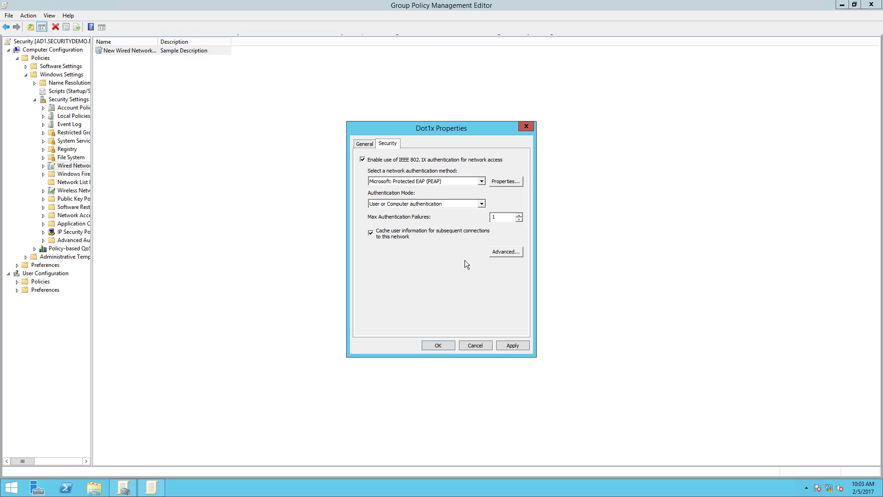
pyautogui.click(509, 253)
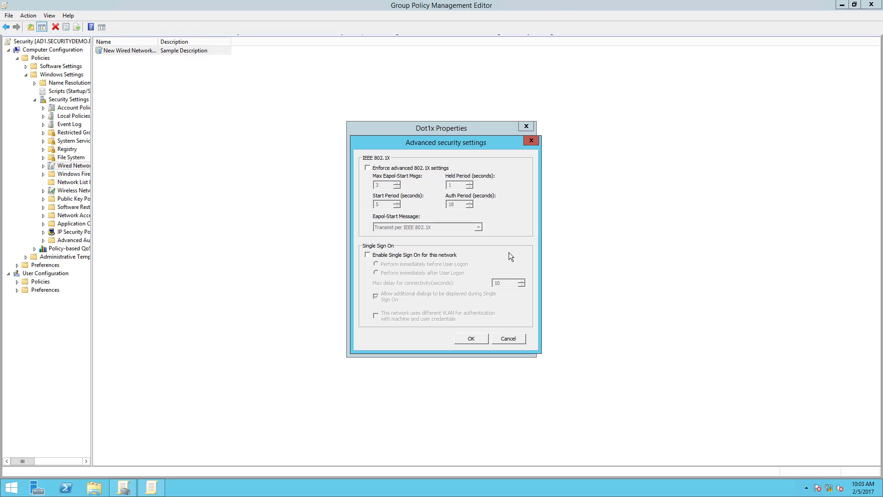
pyautogui.click(369, 169)
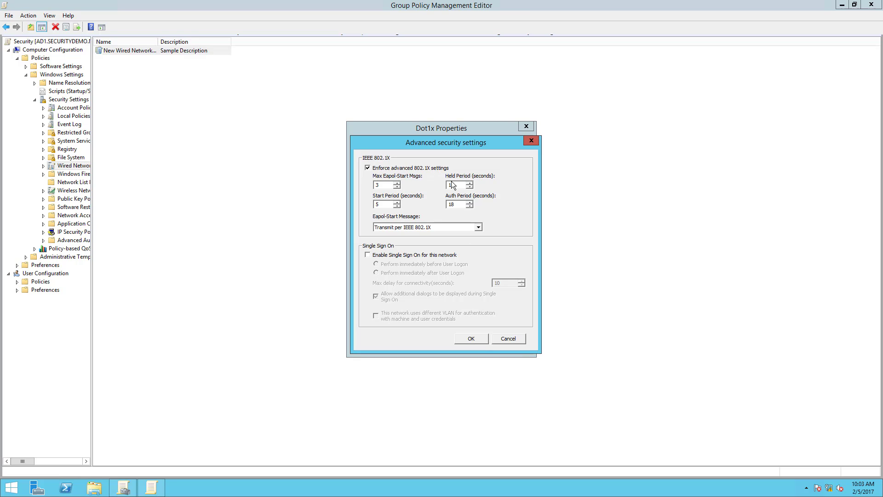
pyautogui.click(471, 339)
# In the Dot1x policy's Protected EAP properties, trust both securitydemo-AD1-CA root certification authorities.
pyautogui.click(506, 182)
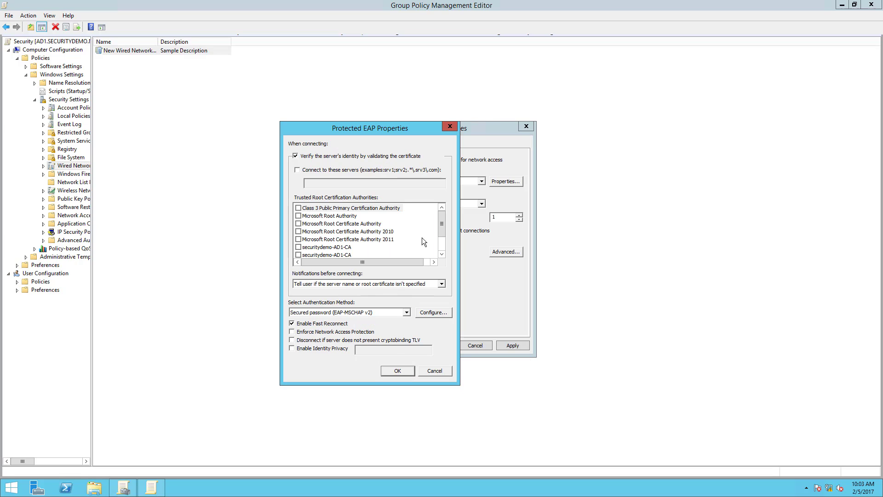
pyautogui.click(298, 247)
pyautogui.click(298, 255)
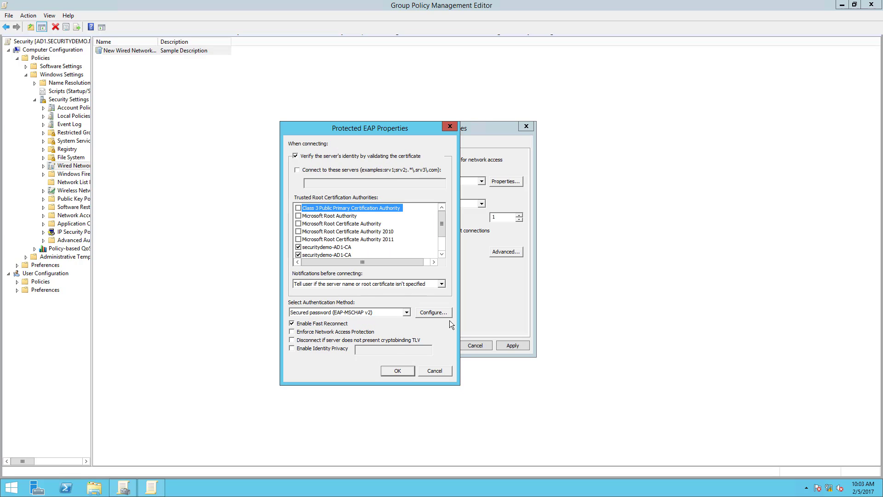
pyautogui.click(441, 255)
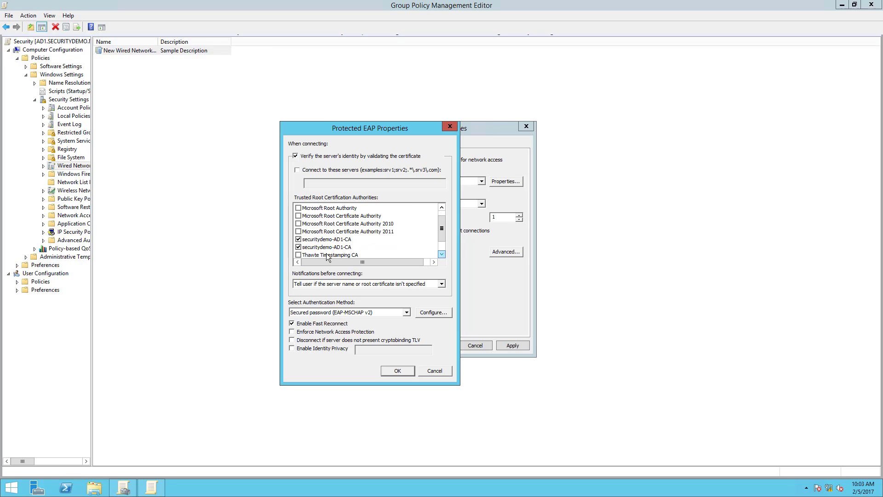
# Set the PEAP authentication method to Smart Card or other certificate, trusting both securitydemo-AD1-CA roots, and save the Dot1x policy.
pyautogui.click(377, 311)
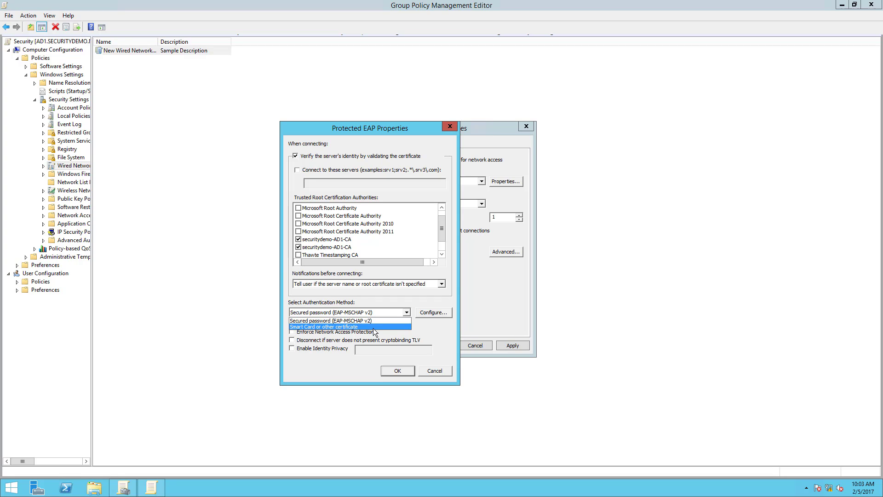
pyautogui.click(373, 327)
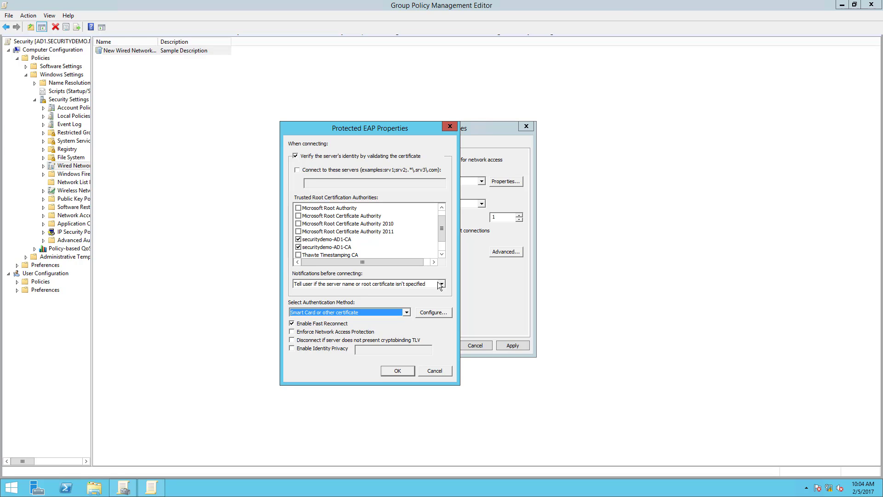
pyautogui.click(447, 312)
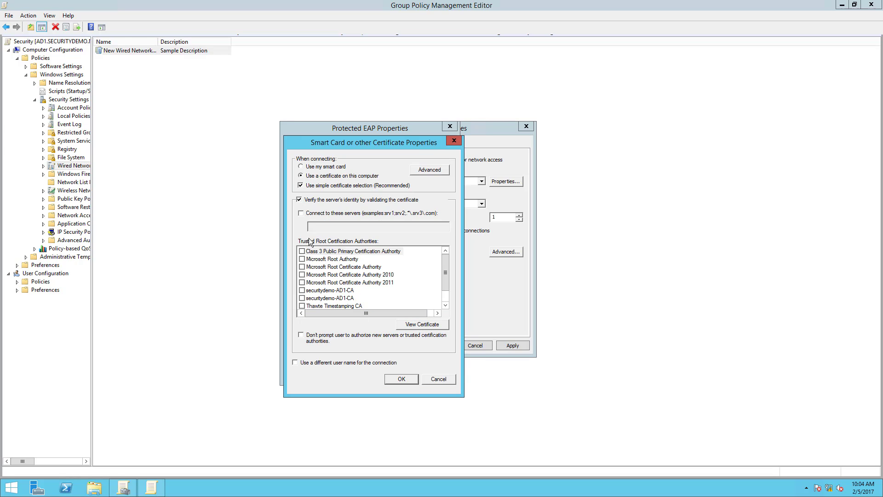
pyautogui.click(302, 290)
pyautogui.click(302, 298)
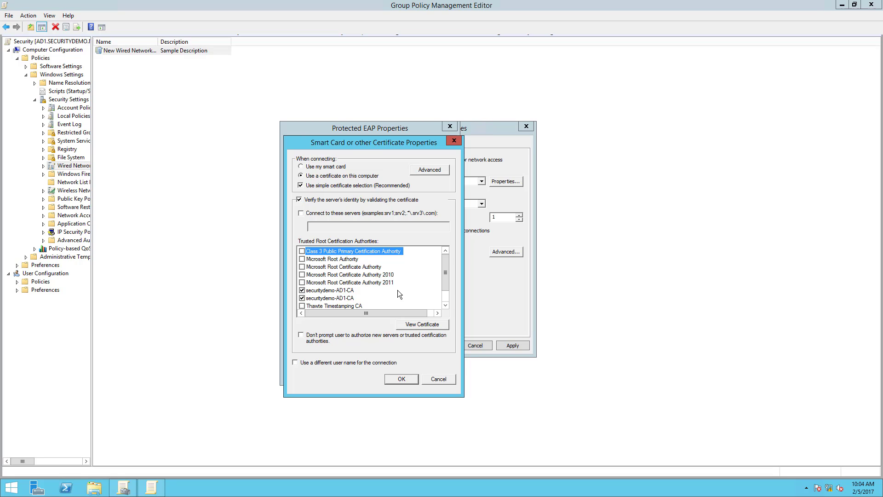
pyautogui.click(396, 379)
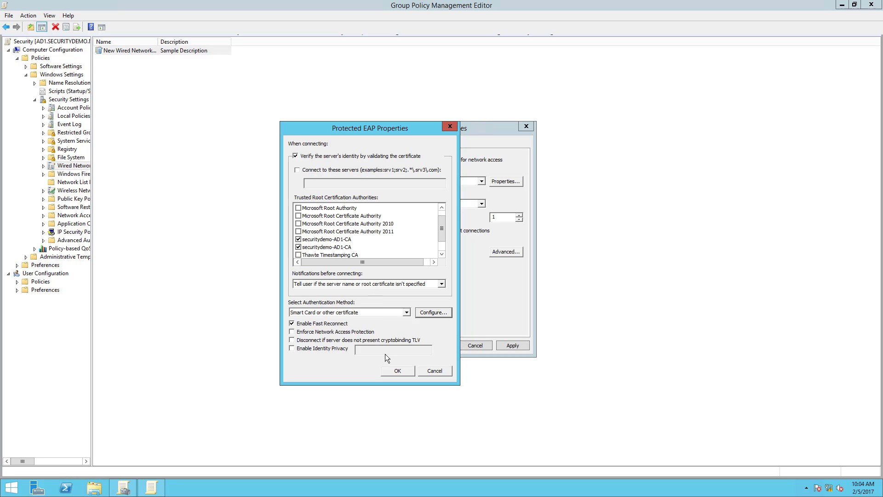
pyautogui.click(394, 372)
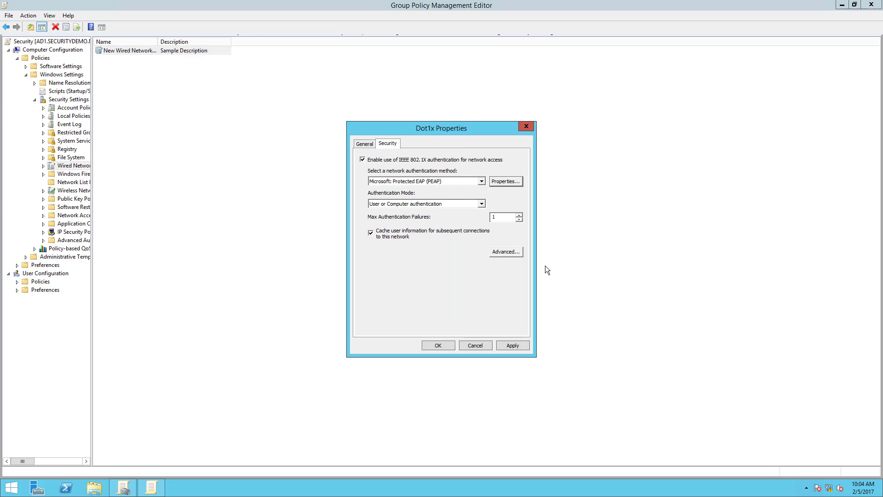
pyautogui.click(365, 144)
pyautogui.click(438, 346)
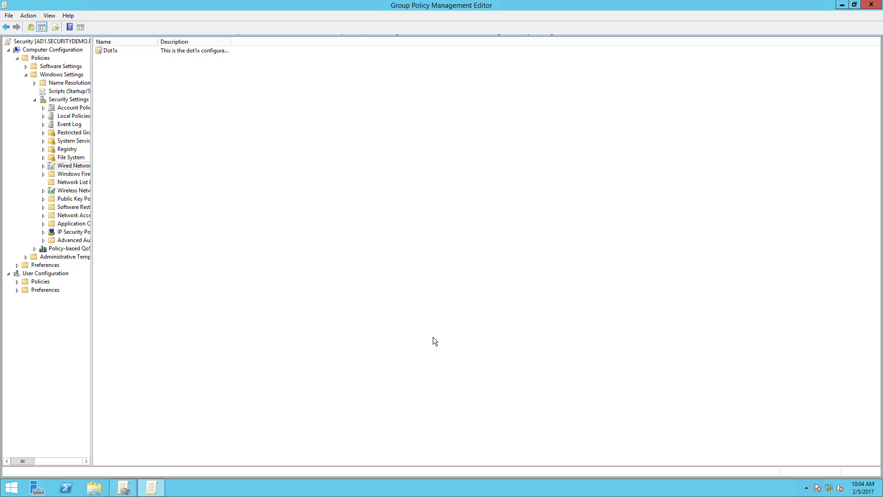
# Create a wireless network policy for Windows Vista and later releases and name it SecurityDemoCorp.
pyautogui.rightClick(73, 191)
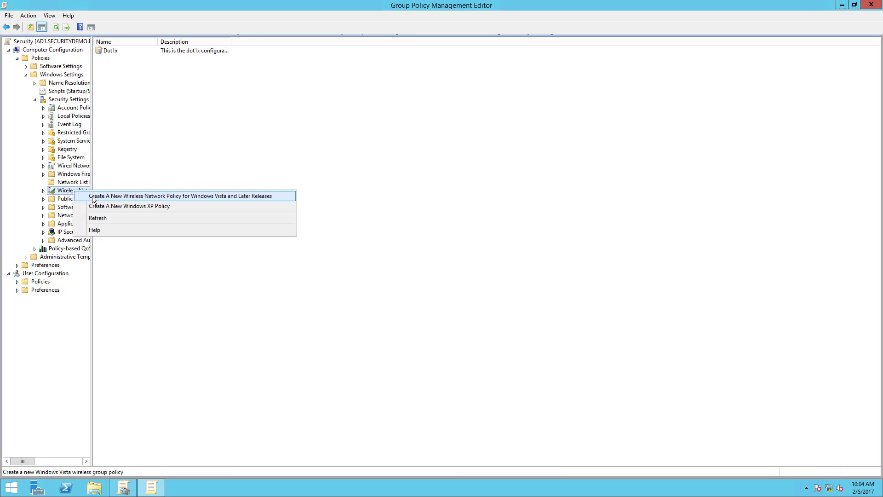
pyautogui.click(93, 197)
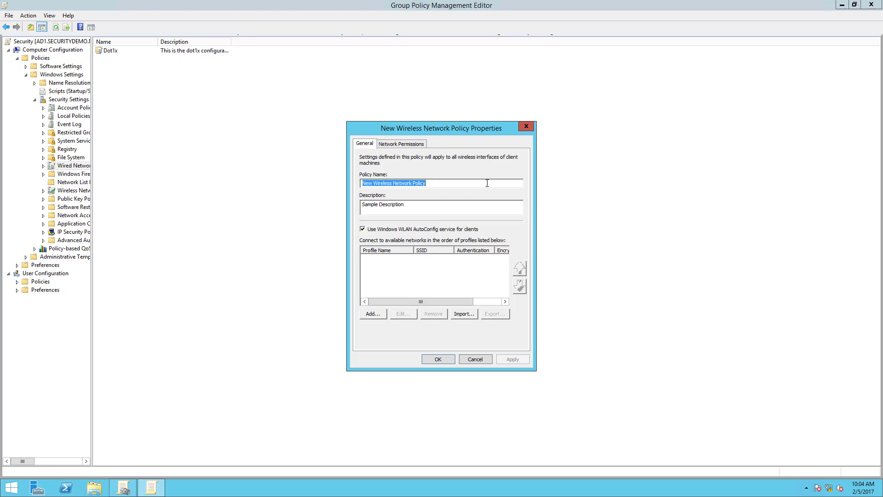
pyautogui.write('Corp')
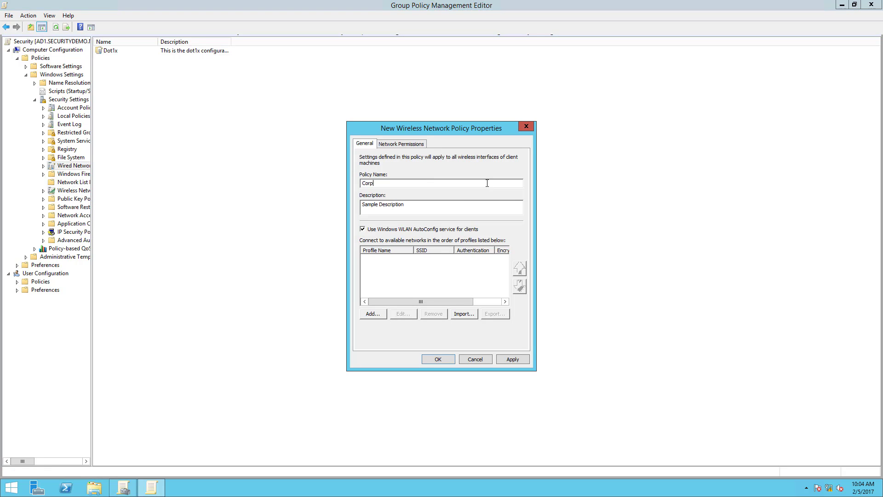
pyautogui.press('BackSpace')
pyautogui.press('BackSpace')
pyautogui.write('SecurityDemoCorp')
# Set the wireless policy's description to "This is the policy for my corporate wireless".
pyautogui.moveTo(430, 203); pyautogui.dragTo(355, 204)
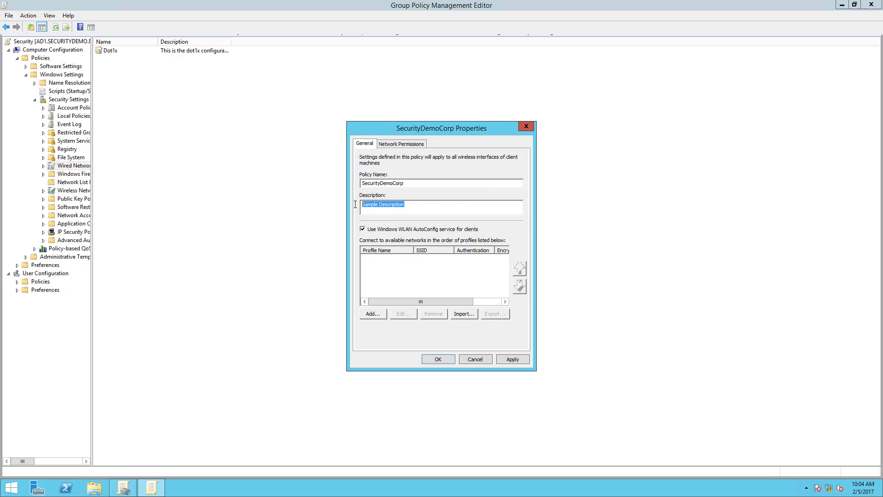
pyautogui.write('This ')
pyautogui.write('is the policy for my ')
pyautogui.write('security')
pyautogui.press('BackSpace')
pyautogui.press('BackSpace')
pyautogui.press('BackSpace')
pyautogui.press('BackSpace')
pyautogui.press('BackSpace')
pyautogui.press('BackSpace')
pyautogui.press('BackSpace')
pyautogui.write('corporate wireless')
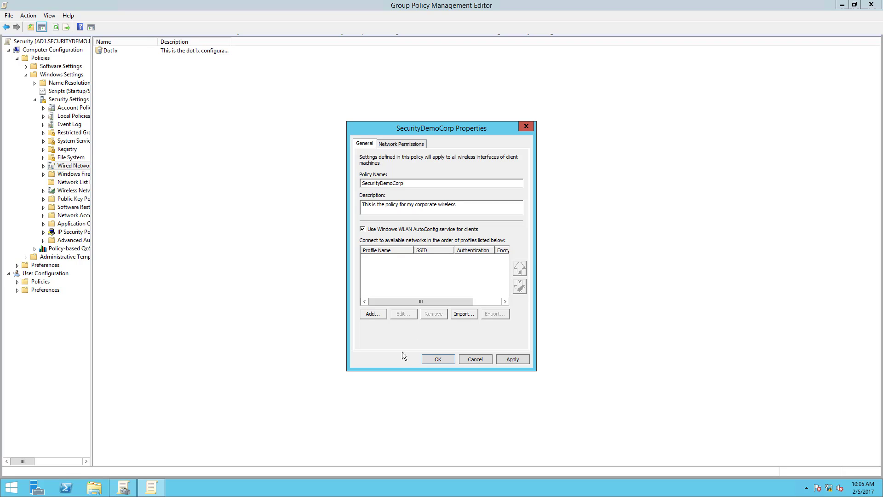
# Add an Infrastructure profile to the wireless policy, with SecurityDemoCorp as both profile name and network name (SSID).
pyautogui.click(377, 312)
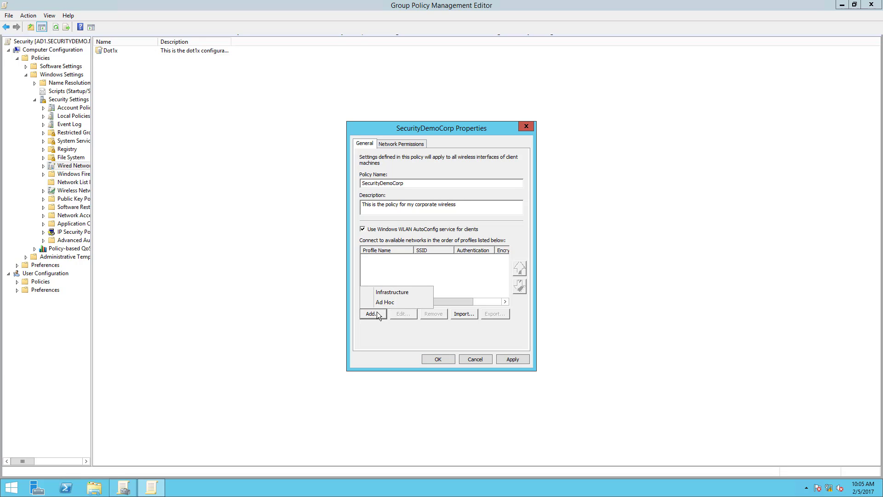
pyautogui.click(380, 292)
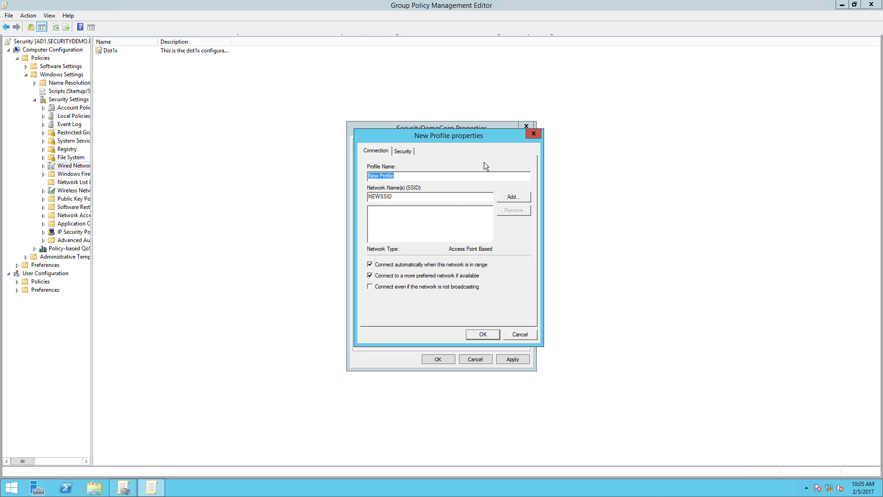
pyautogui.write('SecurityCorpSSID')
pyautogui.press('BackSpace')
pyautogui.press('BackSpace')
pyautogui.press('BackSpace')
pyautogui.press('BackSpace')
pyautogui.press('BackSpace')
pyautogui.press('BackSpace')
pyautogui.press('BackSpace')
pyautogui.press('BackSpace')
pyautogui.write('DemoCor')
pyautogui.moveTo(419, 175); pyautogui.dragTo(364, 174)
pyautogui.hotkey('ctrl', 'c')
pyautogui.moveTo(412, 199); pyautogui.dragTo(331, 200)
pyautogui.hotkey('ctrl', 'v')
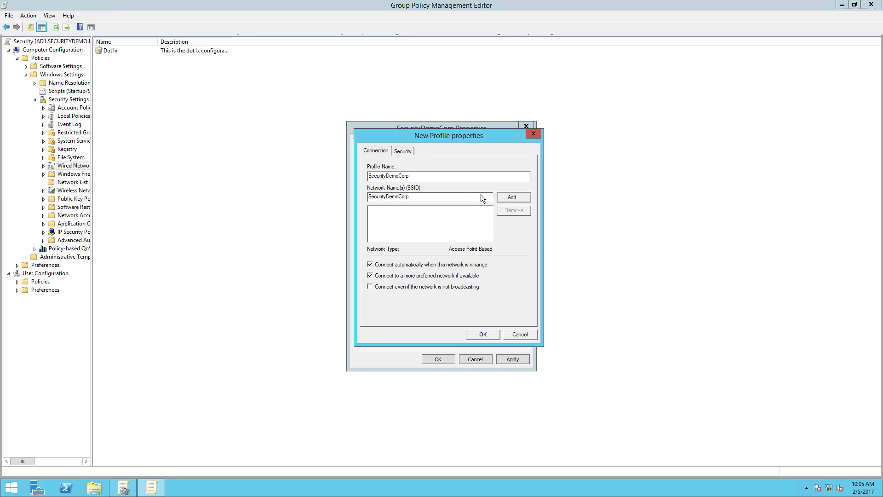
# Enforce the advanced 802.1X settings in the wireless profile's security options, keeping the default timers.
pyautogui.click(404, 151)
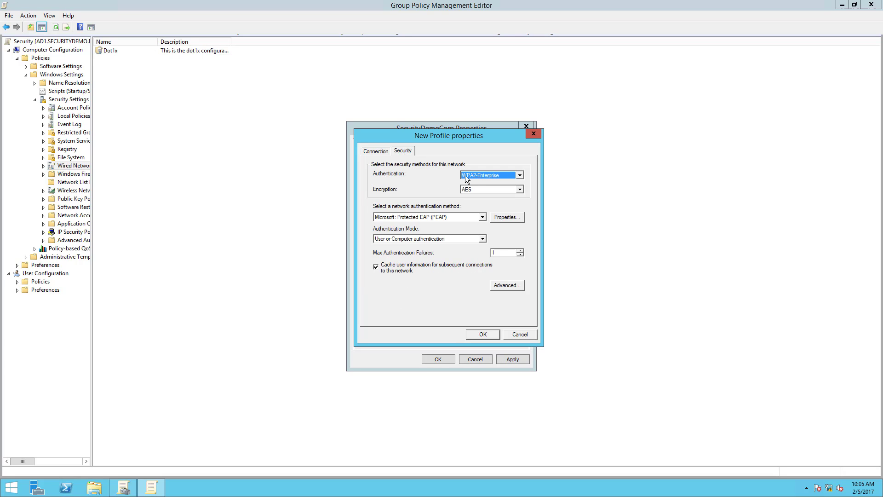
pyautogui.click(493, 288)
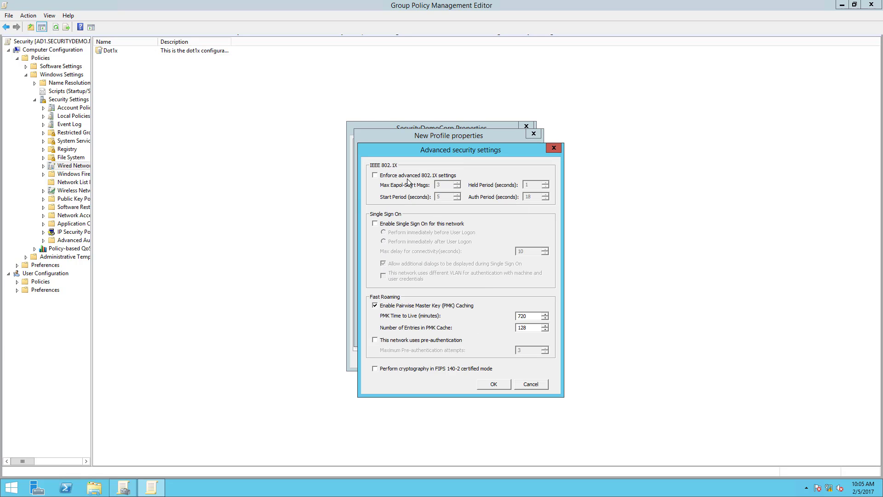
pyautogui.click(381, 176)
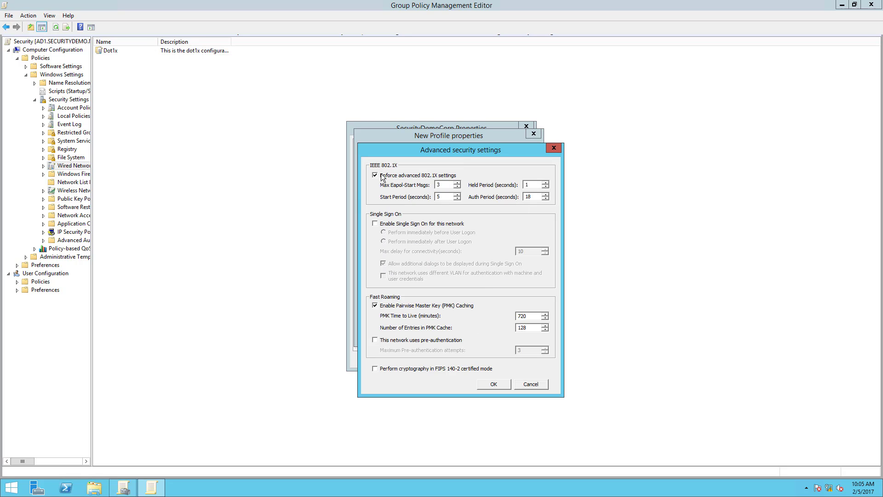
pyautogui.click(495, 384)
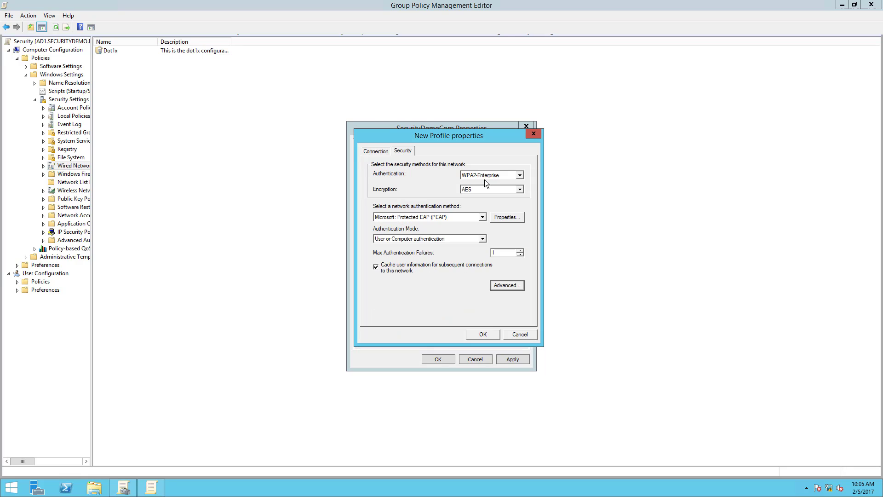
# In the wireless profile's Protected EAP properties, trust both securitydemo-AD1-CA roots and choose Smart Card or other certificate authentication.
pyautogui.click(507, 218)
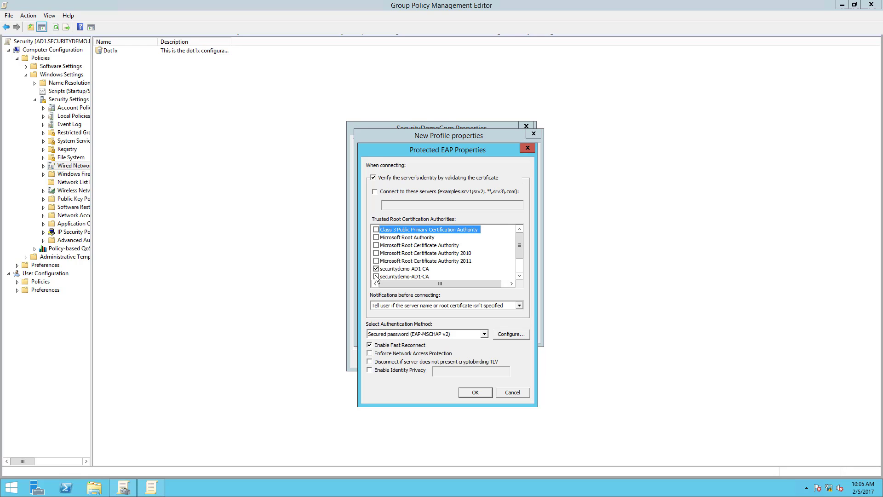
pyautogui.click(484, 334)
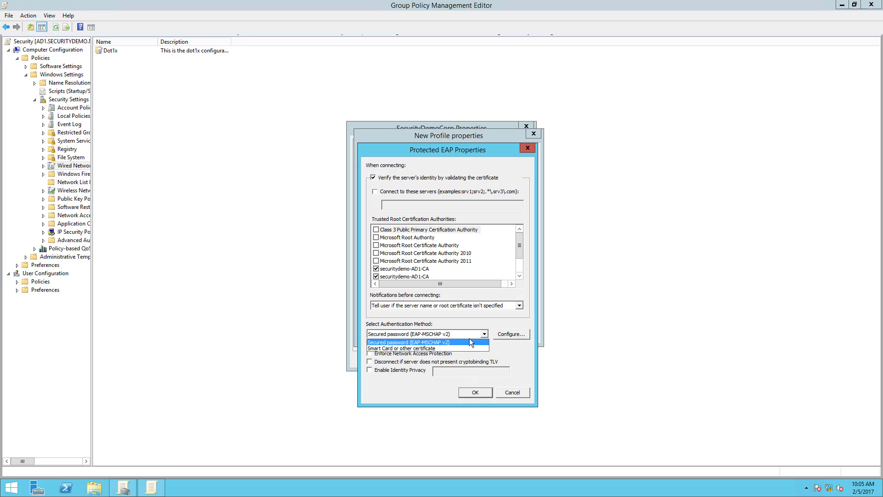
pyautogui.click(465, 348)
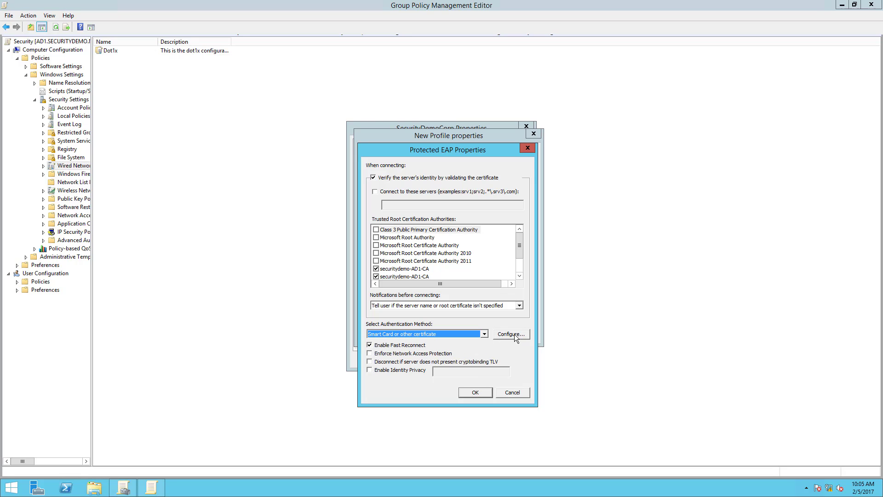
# Trust the securitydemo-AD1-CA roots in the profile's smart card or other certificate settings, and save the profile and the wireless policy.
pyautogui.click(513, 334)
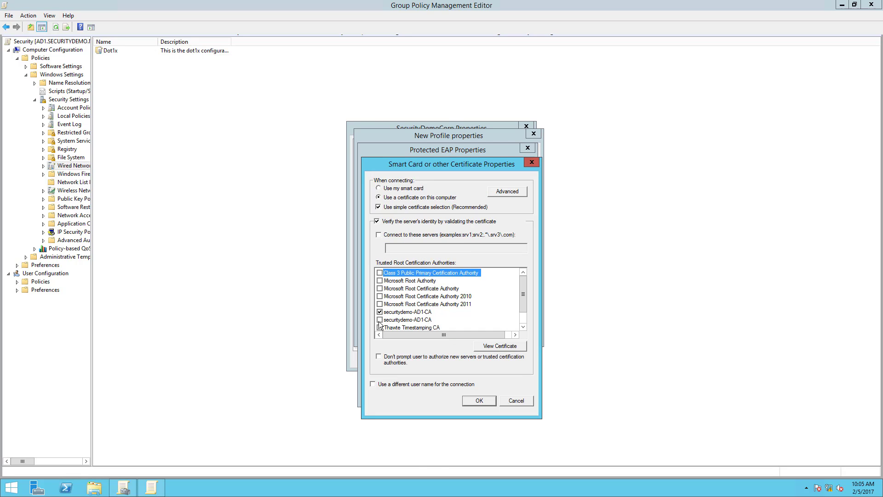
pyautogui.click(471, 399)
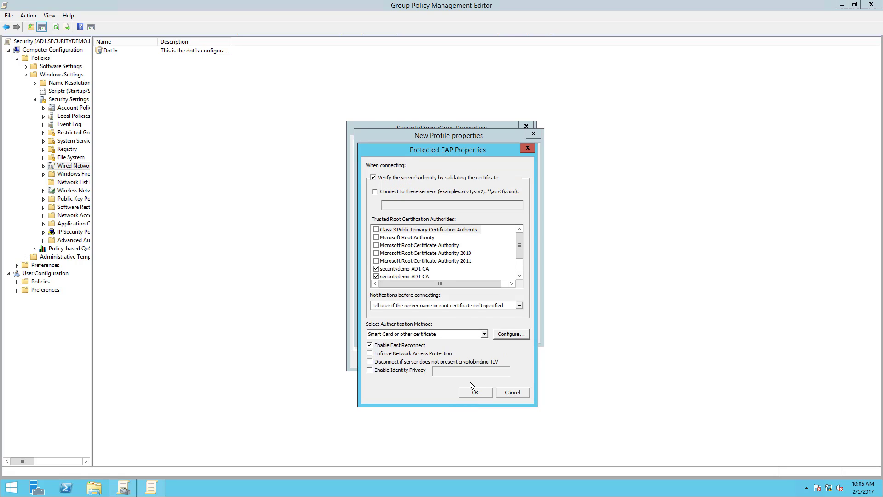
pyautogui.click(468, 390)
pyautogui.click(470, 334)
pyautogui.click(437, 362)
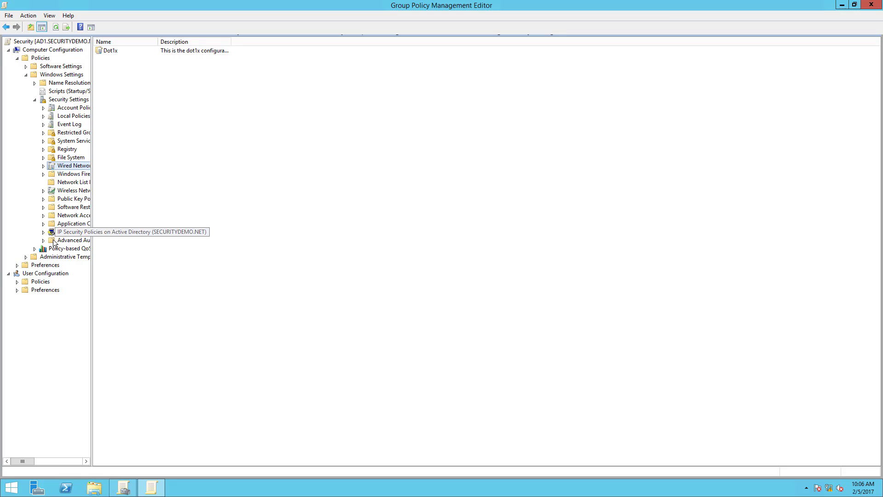
# Under Public Key Policies, set the Certificate Services Client - Auto-Enrollment configuration model to Enabled.
pyautogui.click(50, 199)
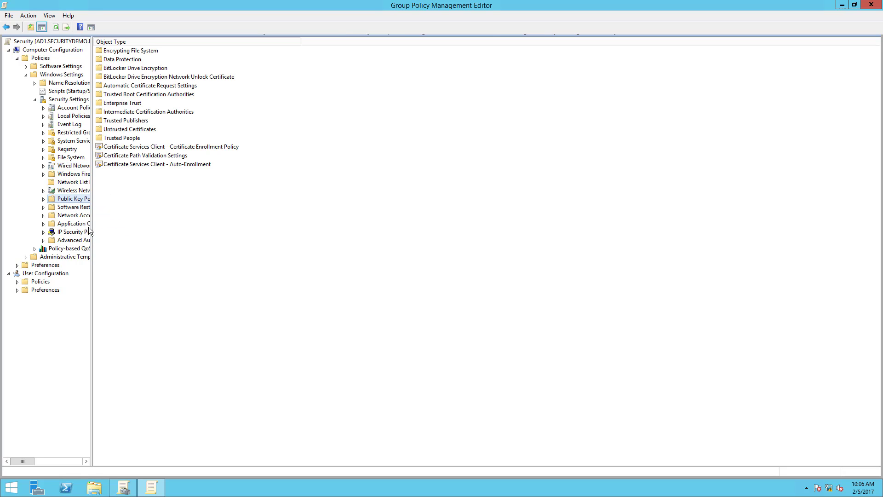
pyautogui.doubleClick(153, 164)
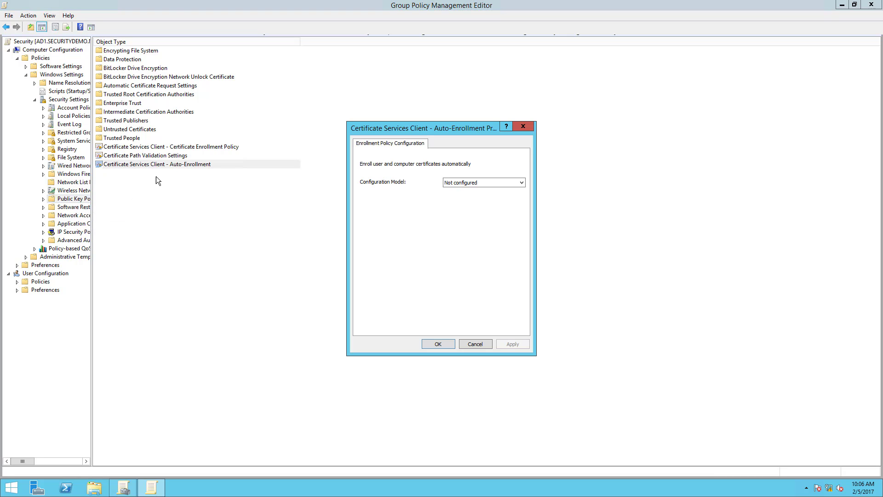
pyautogui.click(491, 182)
pyautogui.click(480, 197)
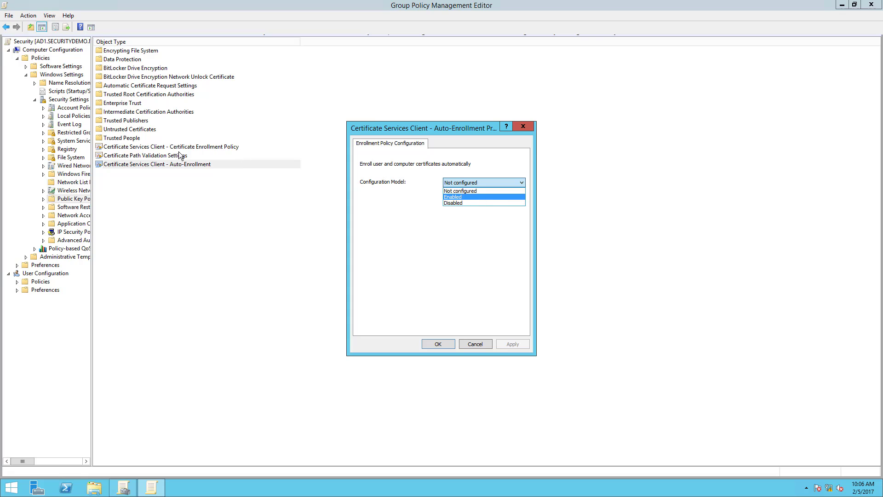
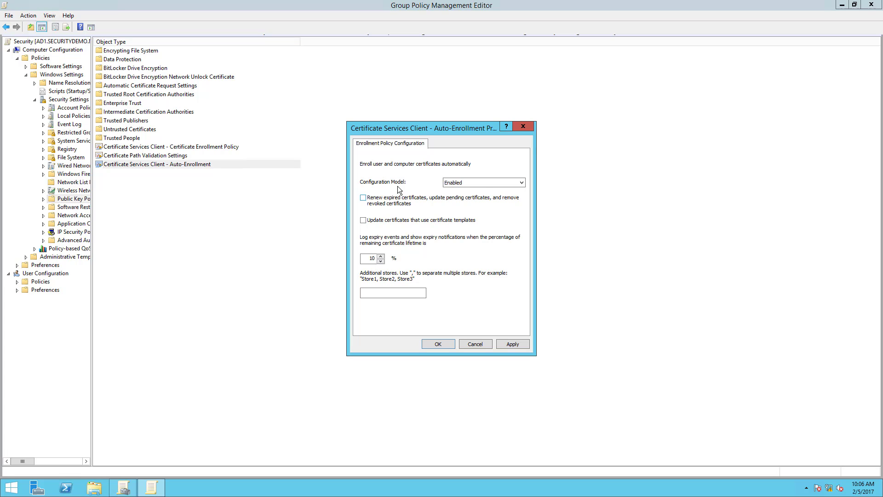
# Turn on renewal of expired certificates and updating of template-based certificates in the computer auto-enrollment policy, and save it.
pyautogui.click(363, 198)
pyautogui.click(363, 220)
pyautogui.click(437, 344)
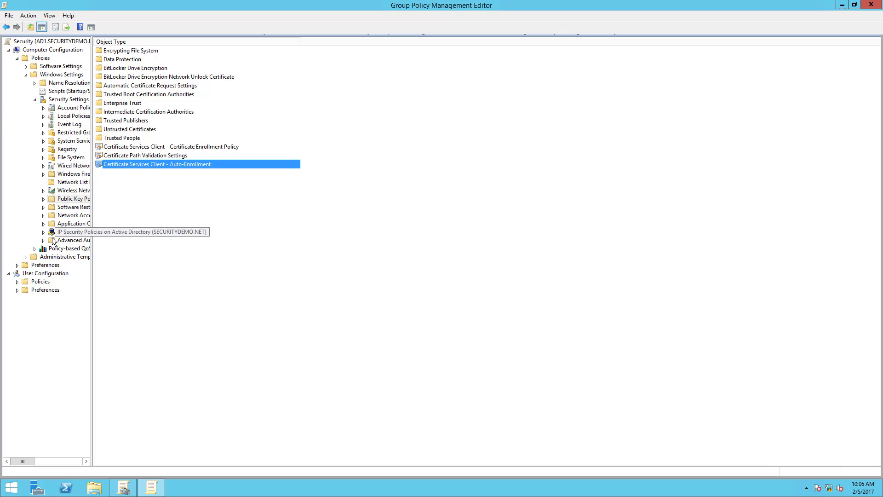
pyautogui.click(17, 265)
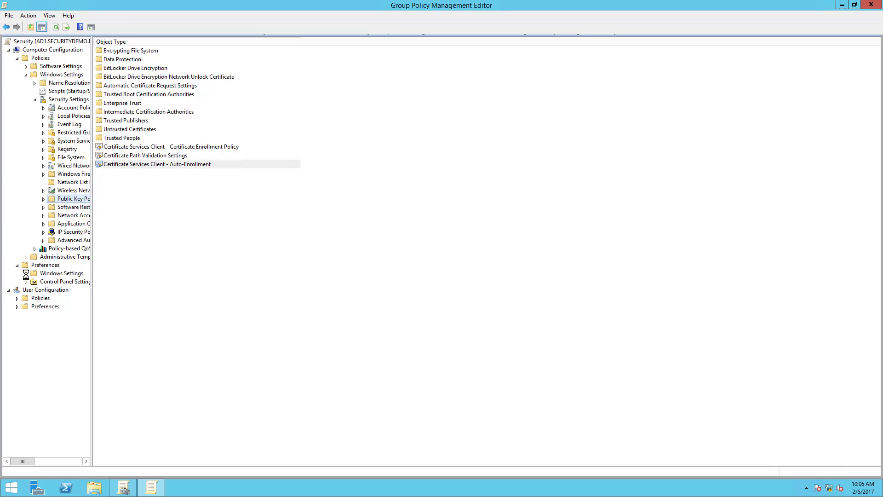
pyautogui.click(26, 274)
pyautogui.click(25, 274)
pyautogui.click(17, 266)
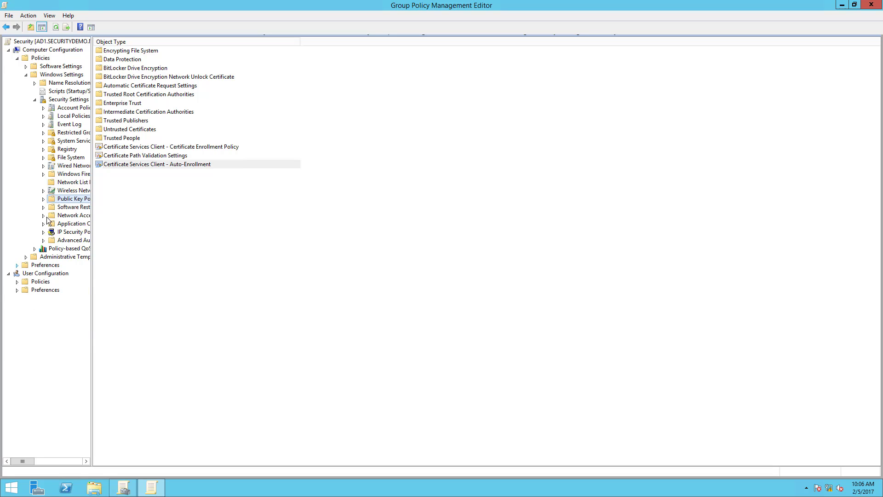
# Under the computer System Services policies, define the Wired AutoConfig service with Automatic startup mode.
pyautogui.click(65, 143)
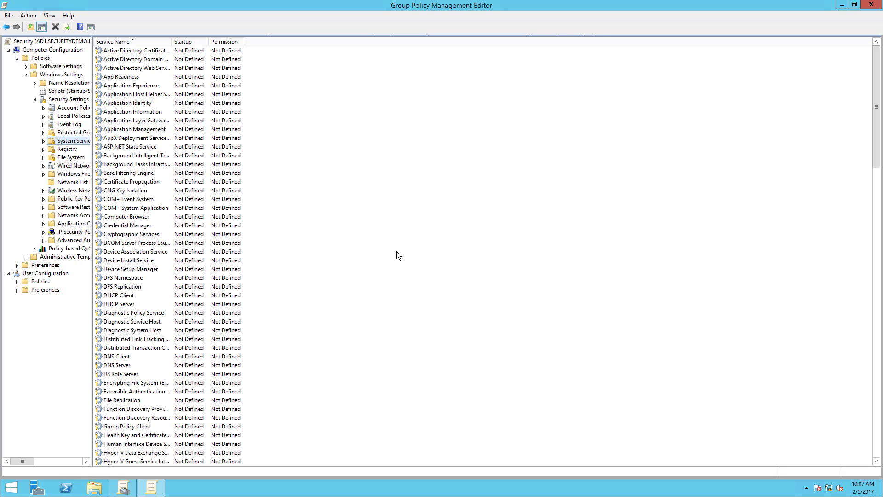
pyautogui.scroll(-20, 321, 400)
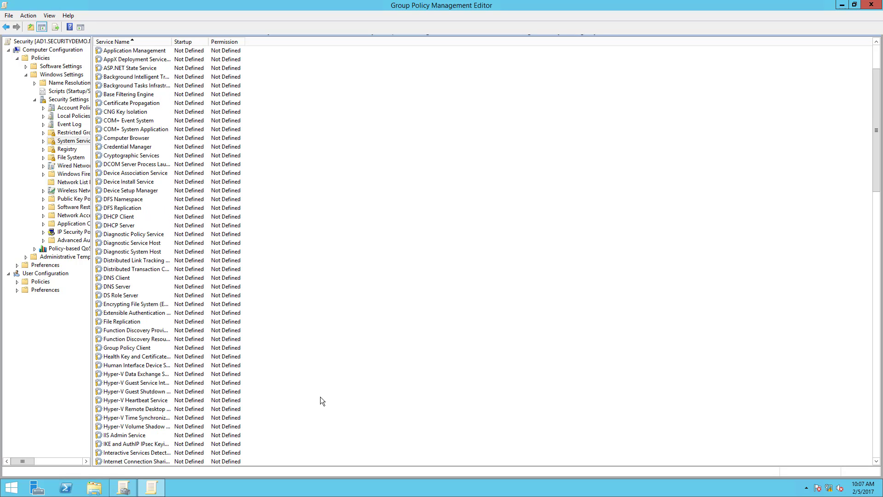
pyautogui.scroll(-2, 322, 396)
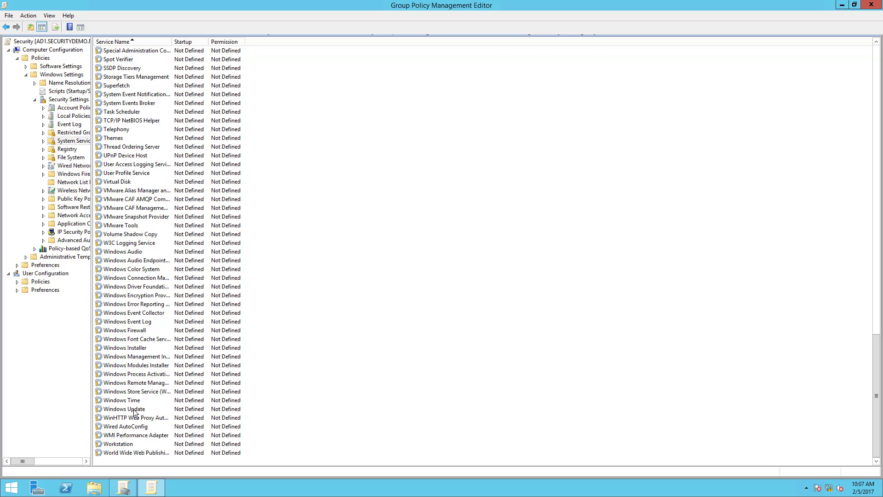
pyautogui.doubleClick(145, 426)
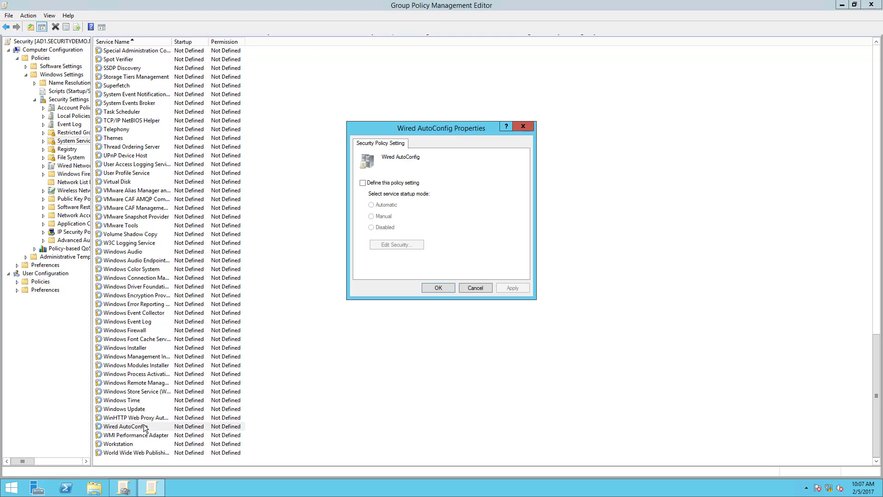
pyautogui.click(363, 182)
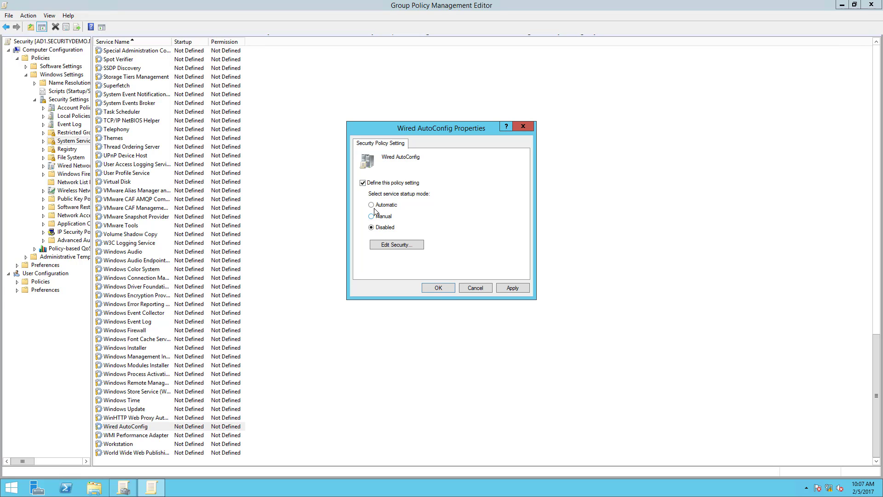
pyautogui.click(372, 205)
pyautogui.click(439, 287)
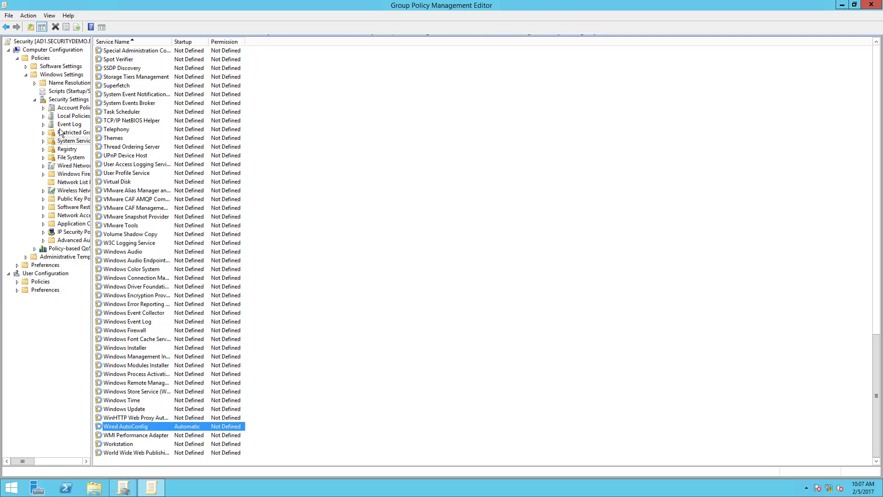
# Under User Configuration's Public Key Policies, enable Certificate Services Client - Auto-Enrollment with renewal of expired certificates and updating of template-based certificates.
pyautogui.click(10, 278)
pyautogui.click(17, 282)
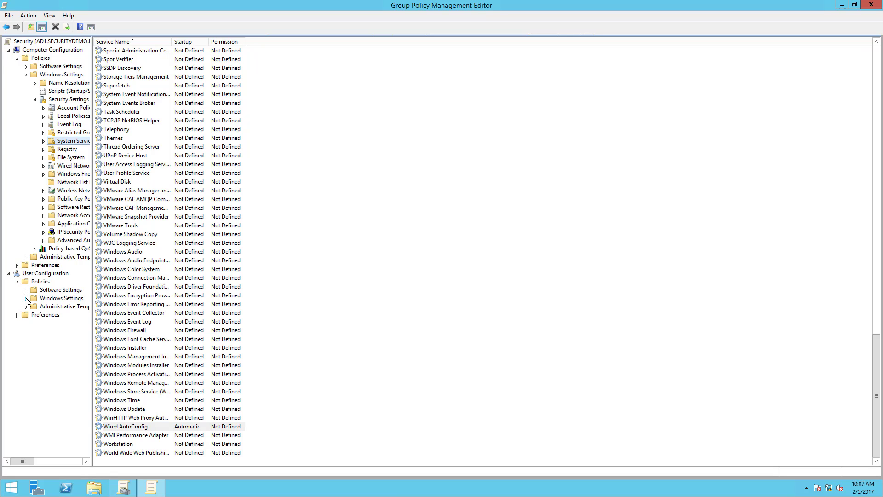
pyautogui.click(26, 298)
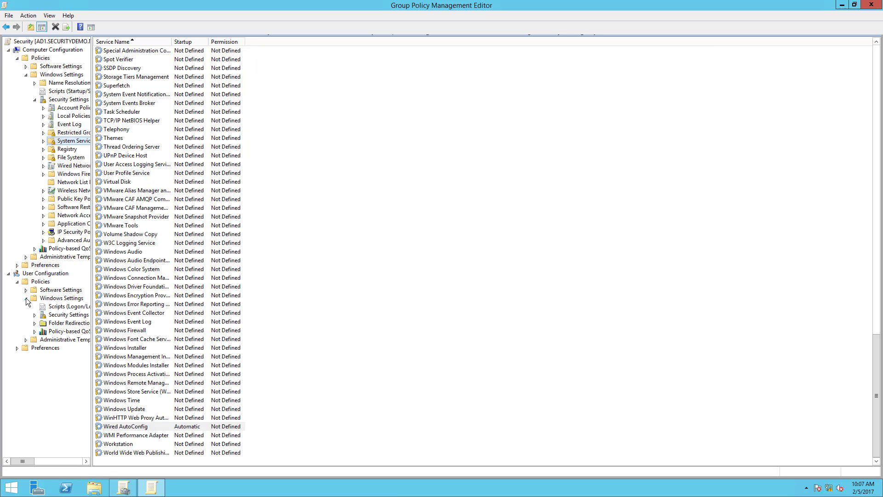
pyautogui.click(35, 315)
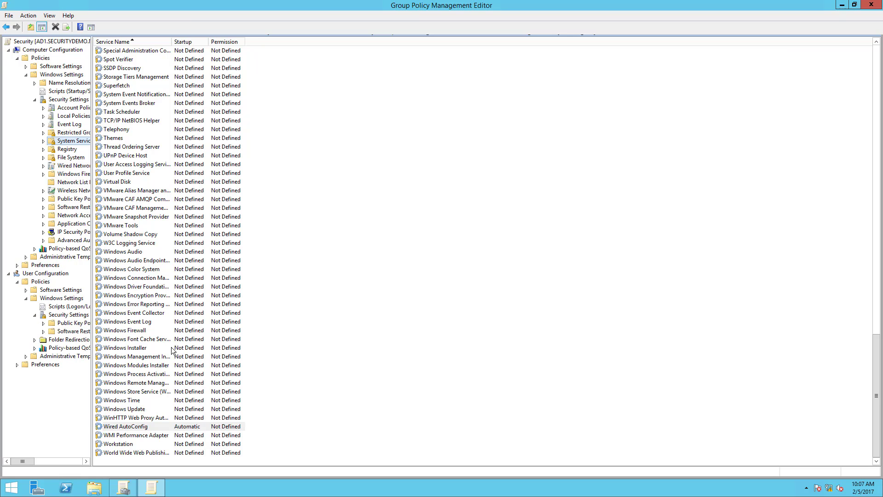
pyautogui.click(51, 324)
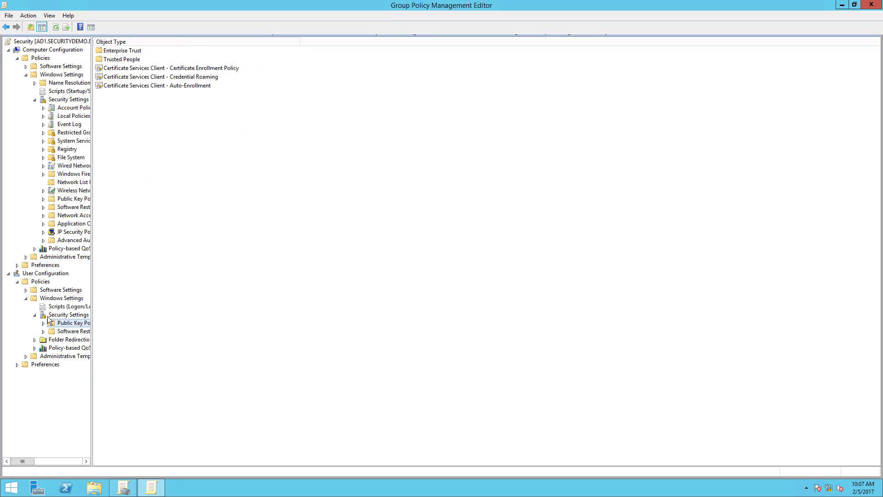
pyautogui.doubleClick(192, 87)
pyautogui.click(475, 183)
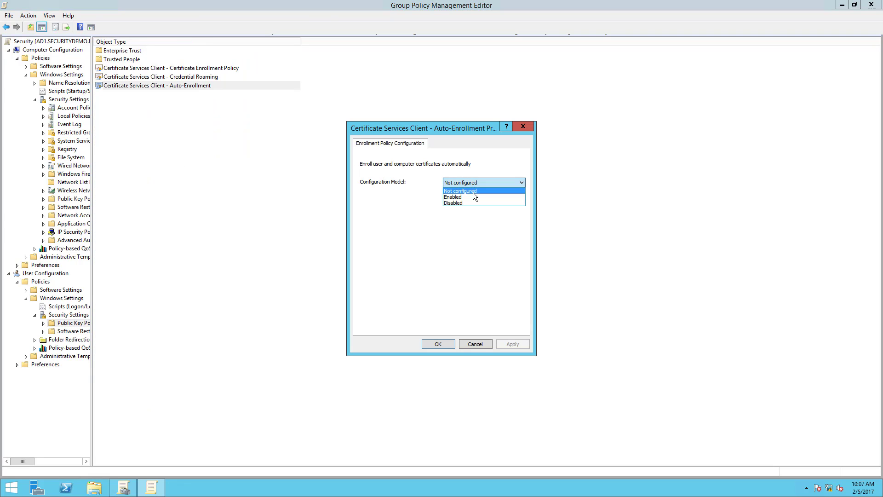
pyautogui.click(465, 197)
pyautogui.click(363, 198)
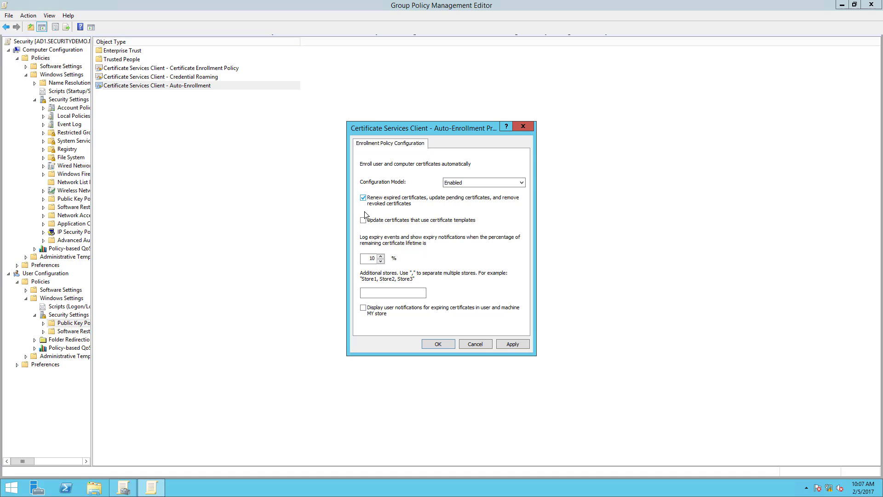
pyautogui.click(364, 220)
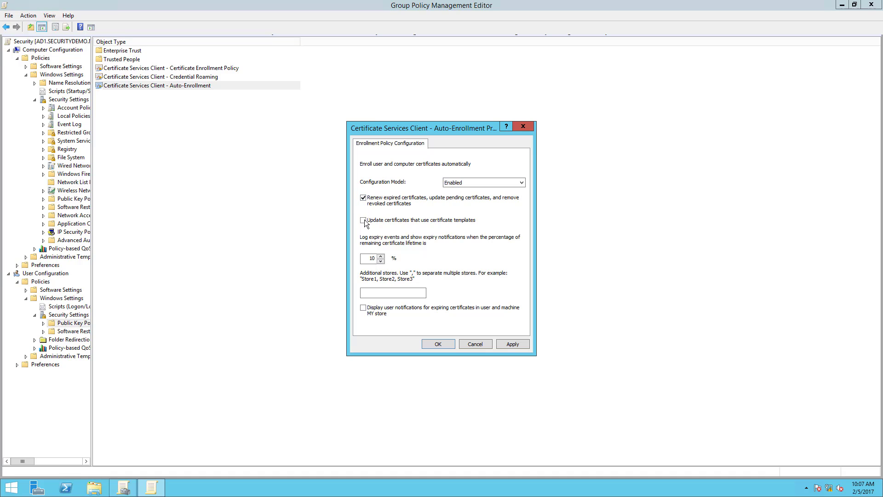
pyautogui.click(437, 345)
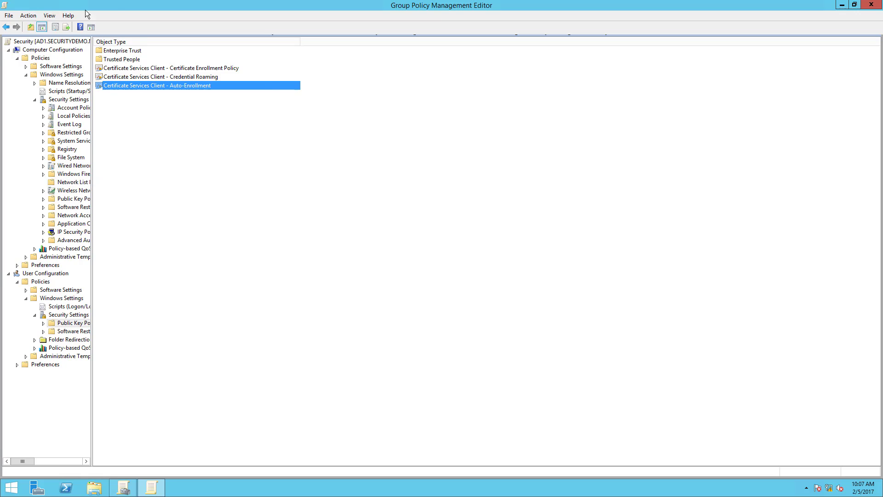
# Close the policy editor and set the Security GPO link on securitydemo.net to Enforced.
pyautogui.moveTo(129, 5); pyautogui.dragTo(274, 87)
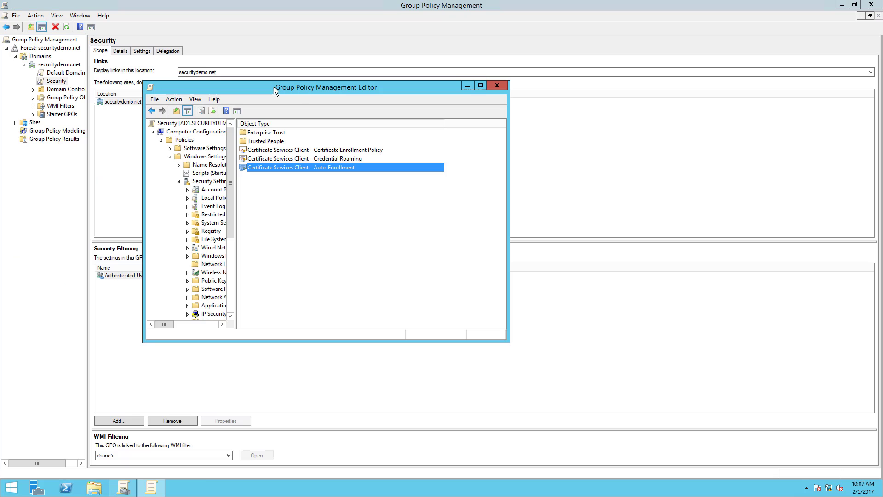
pyautogui.click(496, 86)
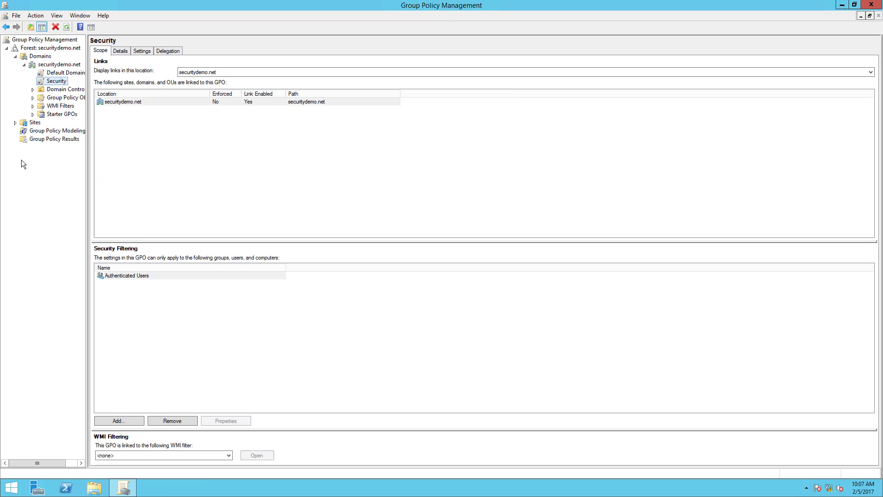
pyautogui.rightClick(49, 81)
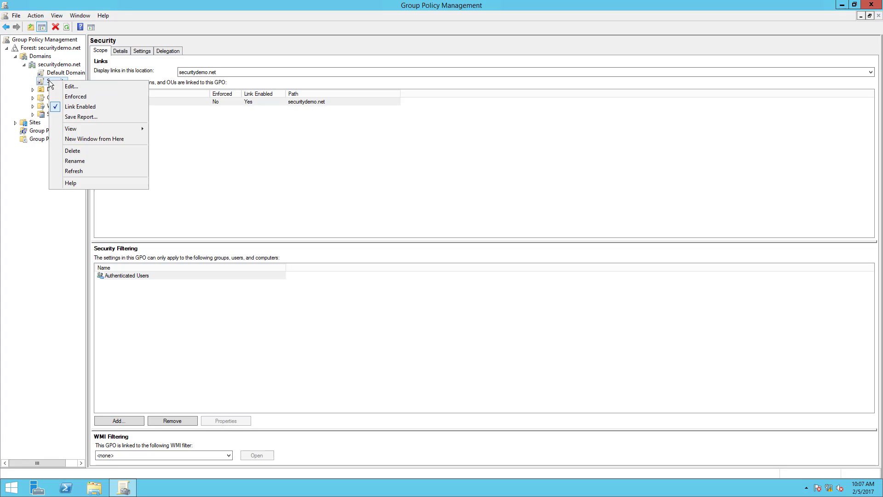
pyautogui.click(70, 95)
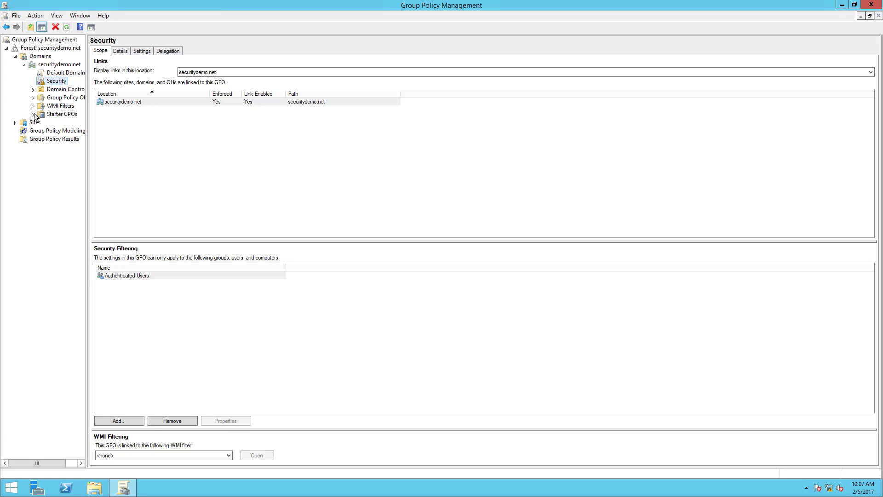
# Run gpupdate /force in a Command Prompt and close the prompt.
pyautogui.click(12, 489)
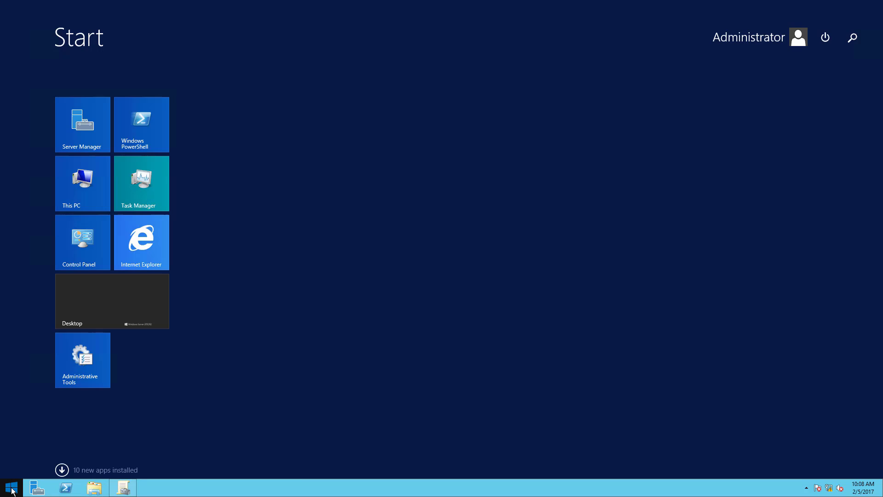
pyautogui.write('cmd')
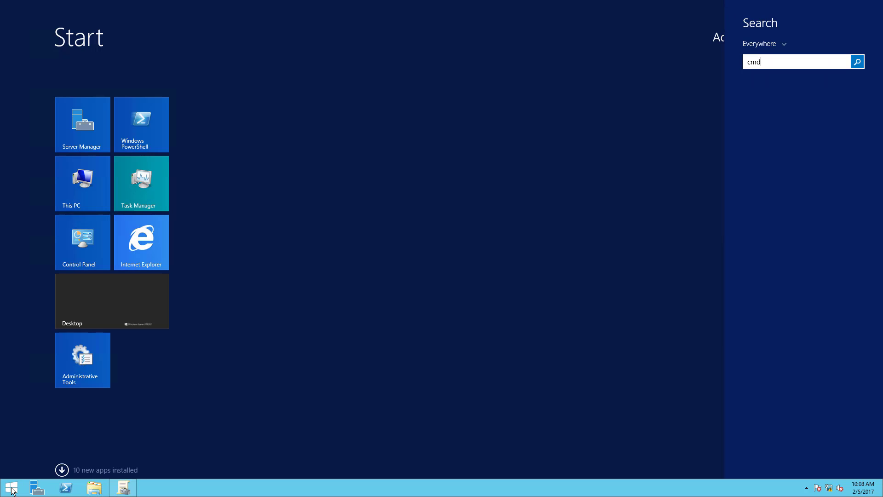
pyautogui.press('Return')
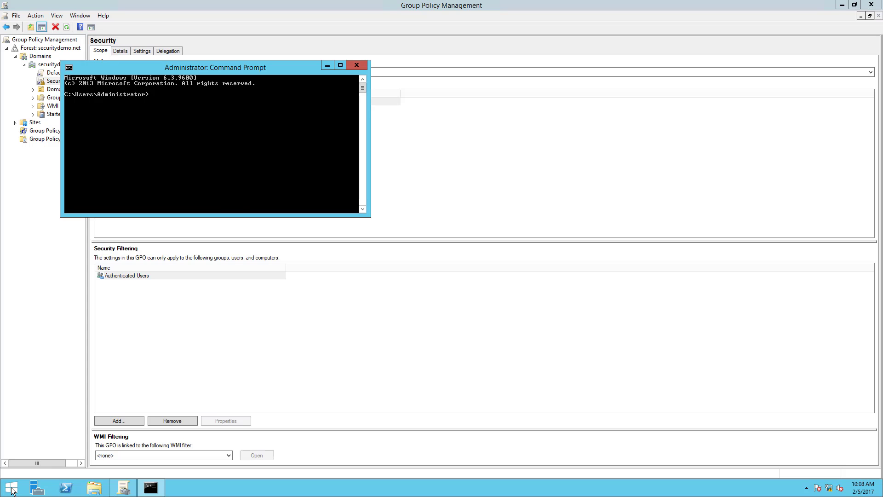
pyautogui.write('gpupdate /force')
pyautogui.press('Return')
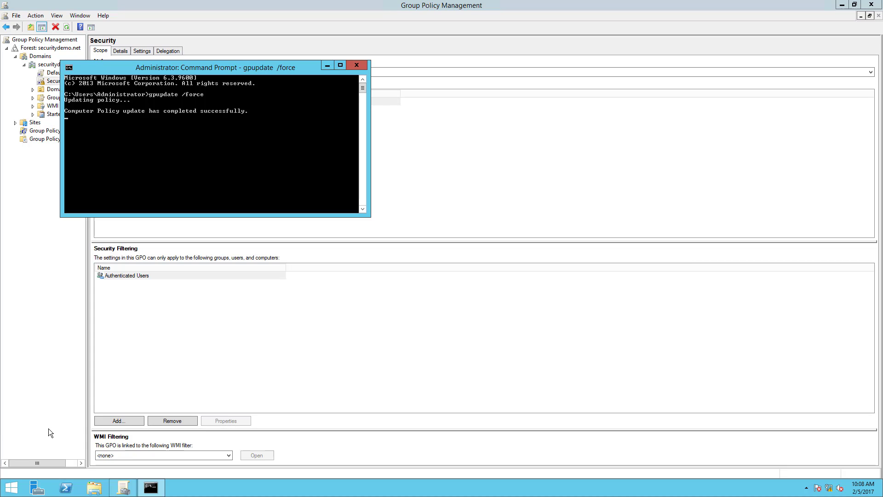
pyautogui.click(357, 66)
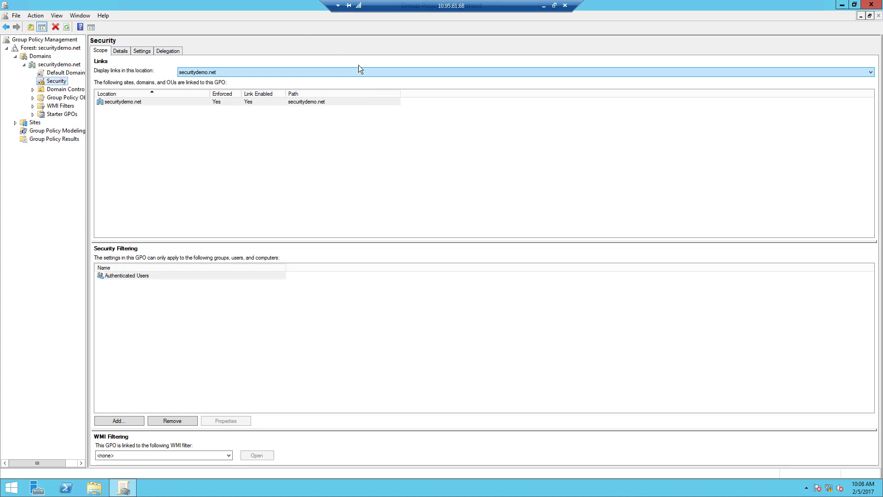
# Close Group Policy Management, minimize the server's remote desktop session, and close the Server 2012 console window.
pyautogui.moveTo(297, 5); pyautogui.dragTo(347, 90)
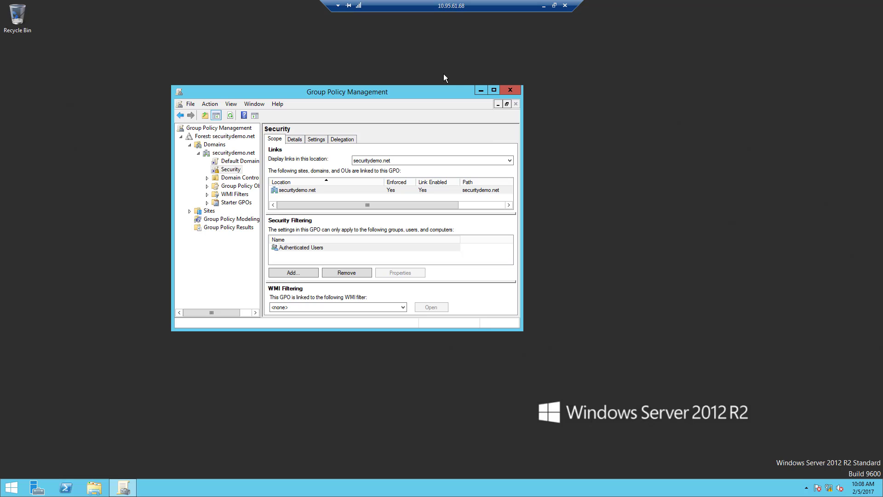
pyautogui.click(502, 89)
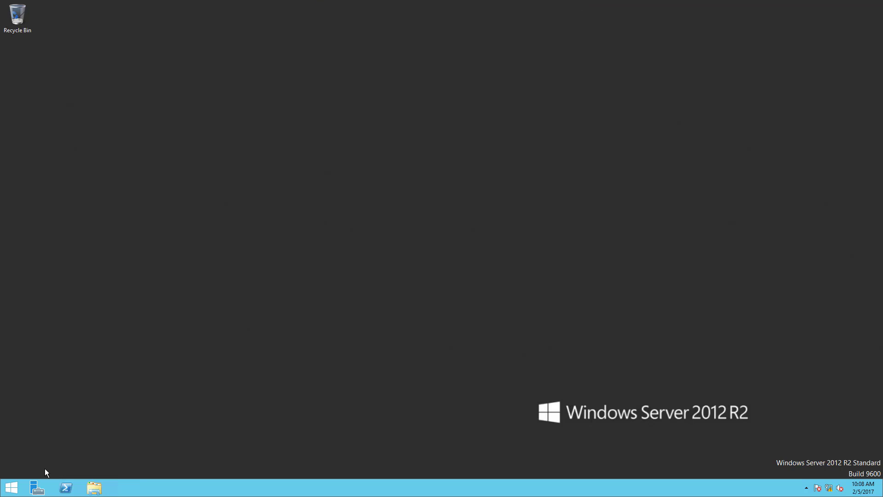
pyautogui.moveTo(502, 1)
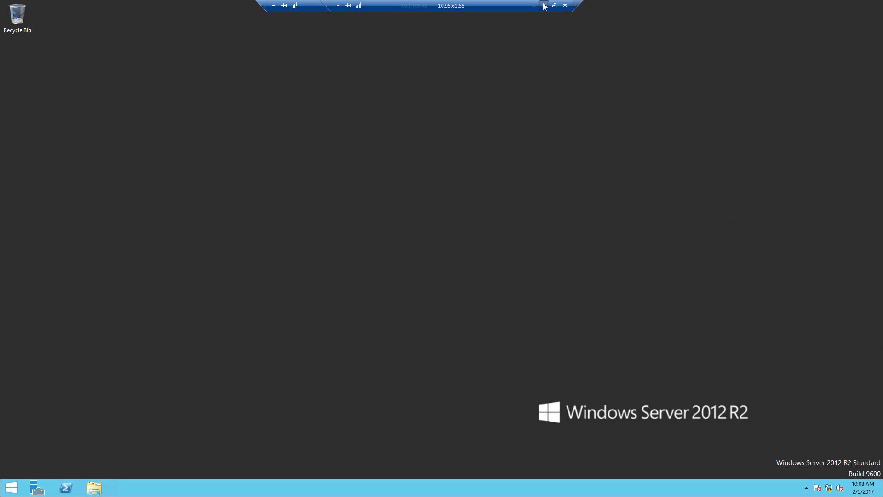
pyautogui.click(544, 6)
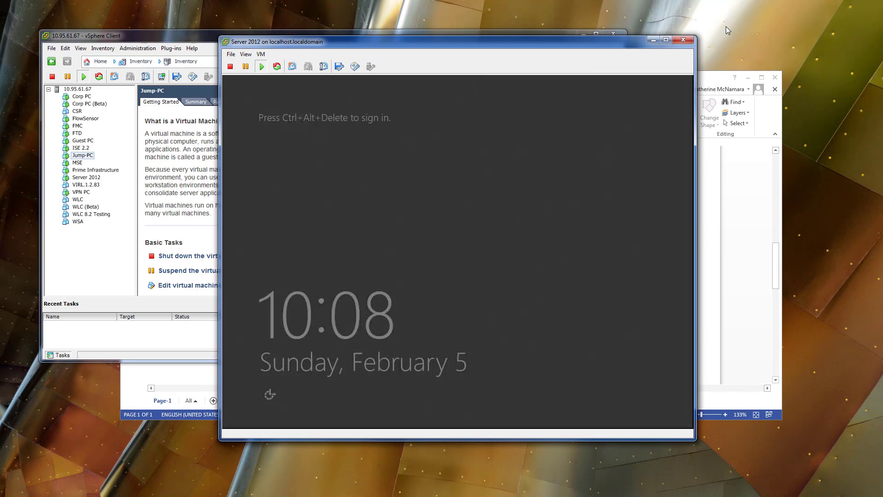
pyautogui.click(683, 39)
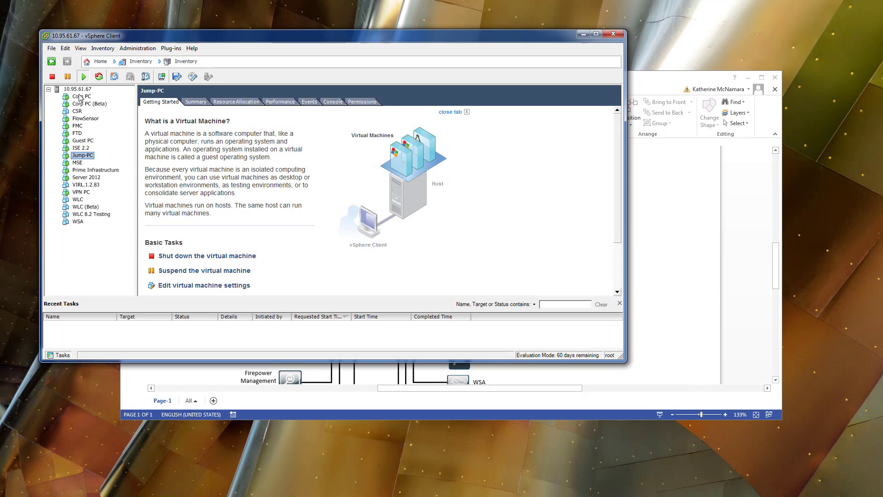
# View the Corp PC and Corp PC (Beta) virtual machines in the vSphere Client inventory, ending on Corp PC.
pyautogui.click(81, 97)
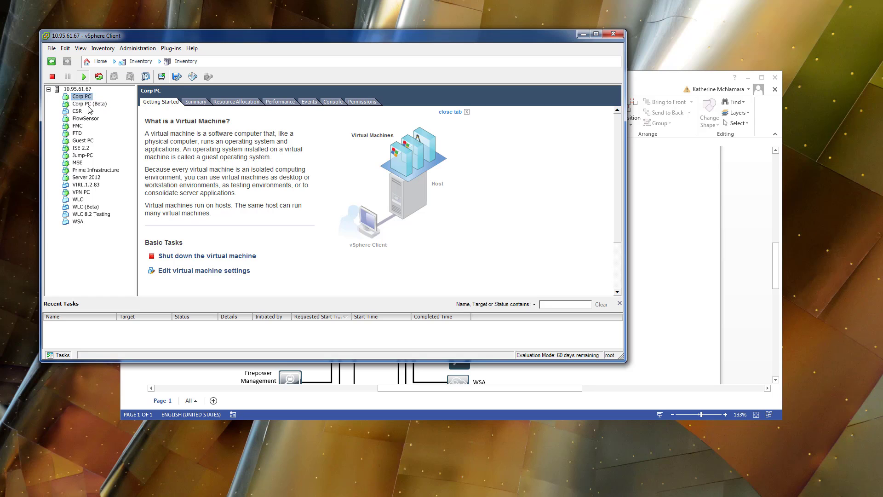
pyautogui.click(92, 105)
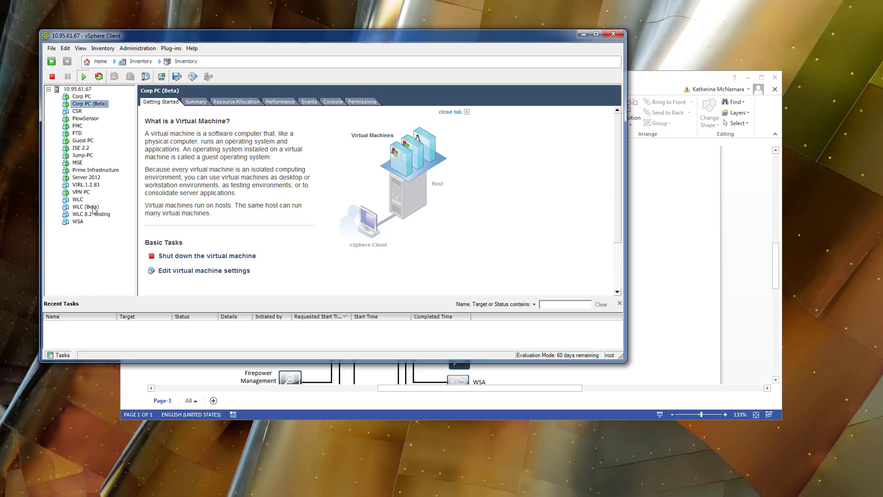
pyautogui.click(71, 97)
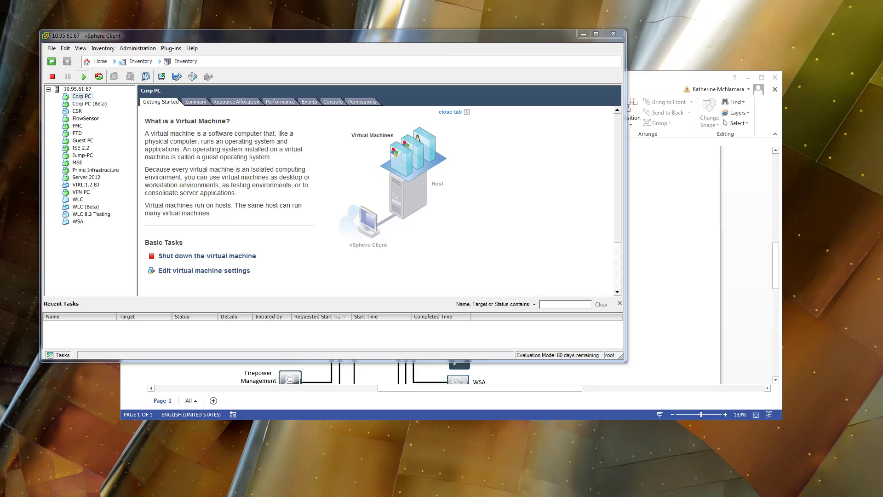
# Switch to the PuTTY session for 10.95.61.94, move its window over the vSphere Client, and enlarge the terminal text.
pyautogui.moveTo(487, 169); pyautogui.dragTo(313, 98)
pyautogui.rightClick(234, 104)
pyautogui.click(281, 240)
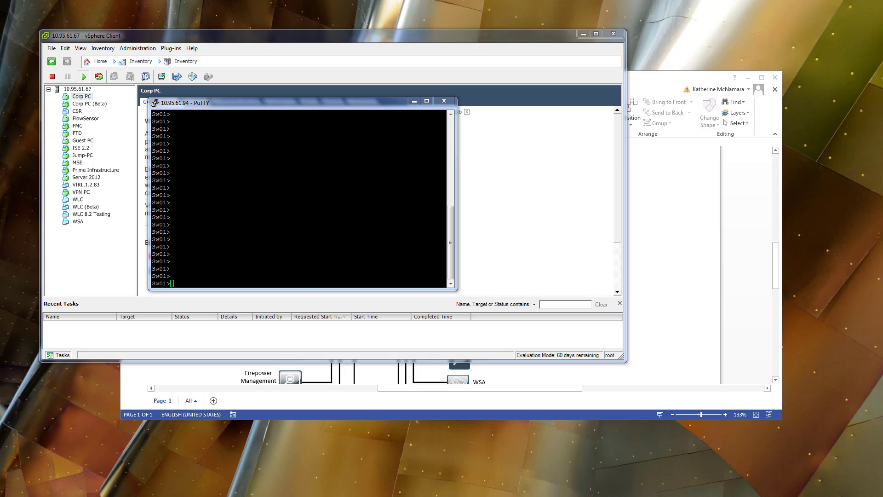
pyautogui.press('Return')
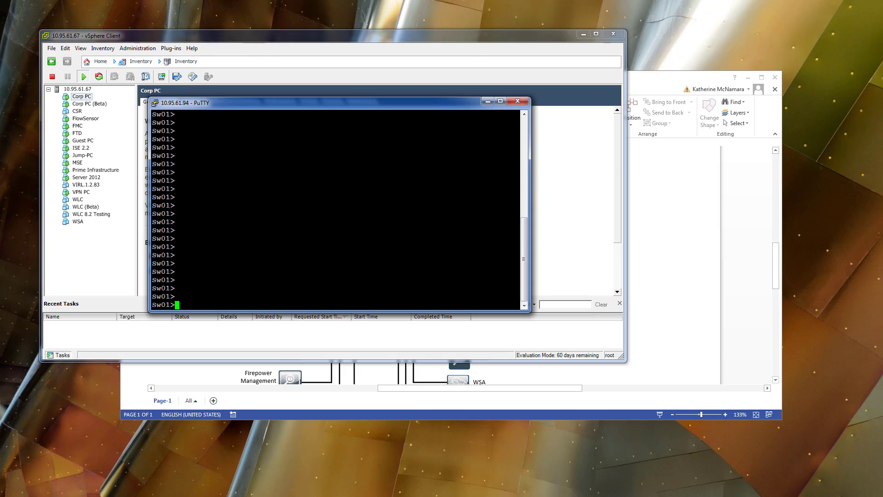
# Move the PuTTY window over the vSphere inventory and enter privileged EXEC mode on Sw01 with the enable password.
pyautogui.doubleClick(302, 103)
pyautogui.doubleClick(193, 5)
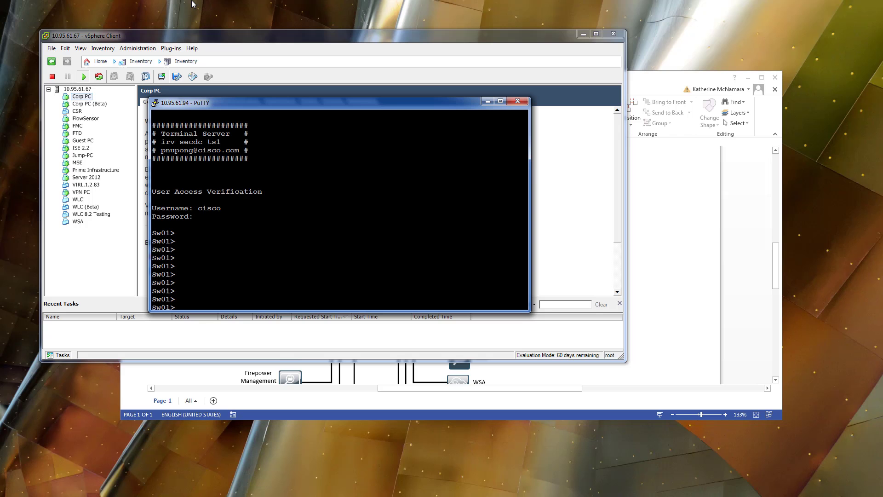
pyautogui.moveTo(243, 99); pyautogui.dragTo(117, 35)
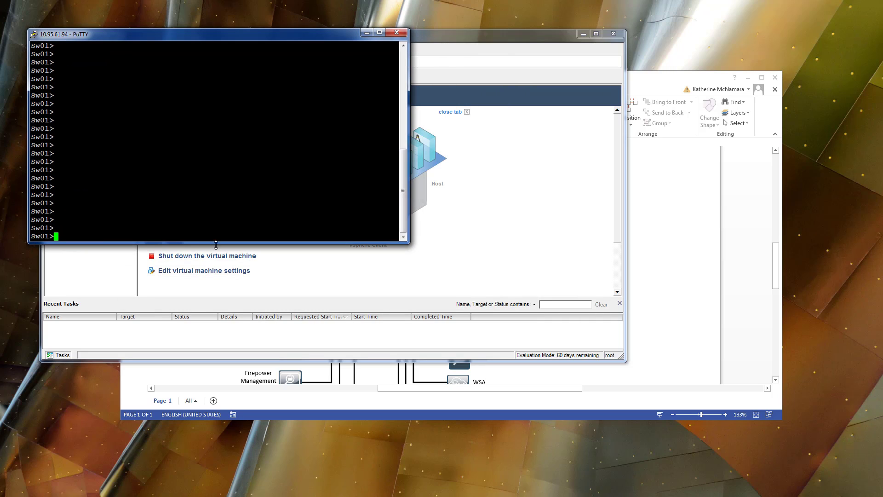
pyautogui.write('enz')
pyautogui.press('Return')
pyautogui.press('Return')
pyautogui.press('Return')
pyautogui.press('Return')
pyautogui.press('Return')
pyautogui.press('Return')
# List the status and description of every Sw01 interface with show interface description, through the last port.
pyautogui.write('show run')
pyautogui.press('BackSpace')
pyautogui.press('BackSpace')
pyautogui.press('BackSpace')
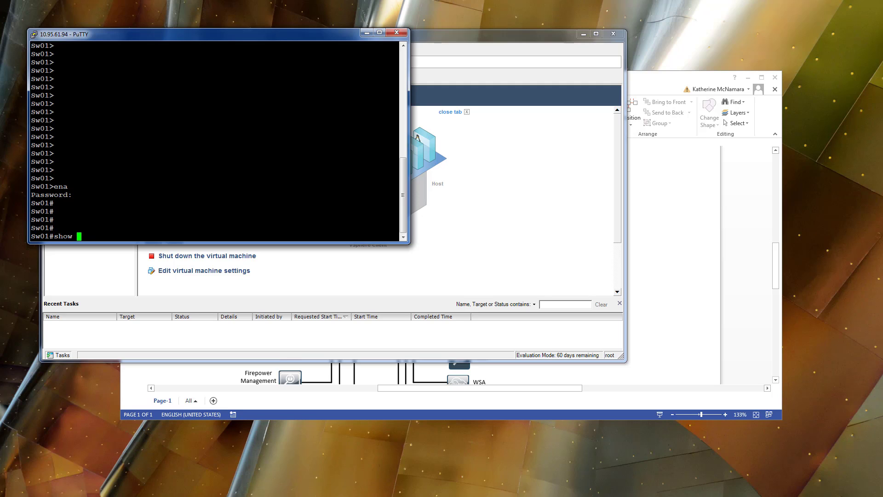
pyautogui.write('interface descrip')
pyautogui.press('Tab')
pyautogui.press('Return')
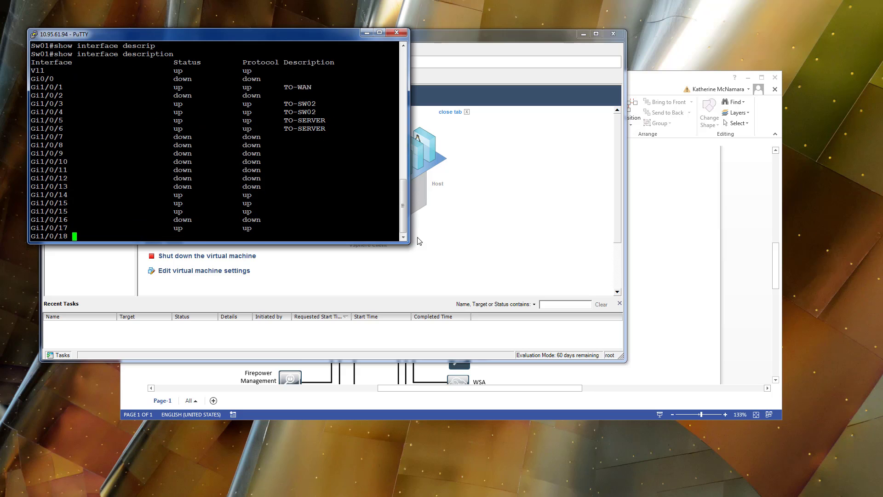
pyautogui.press('space')
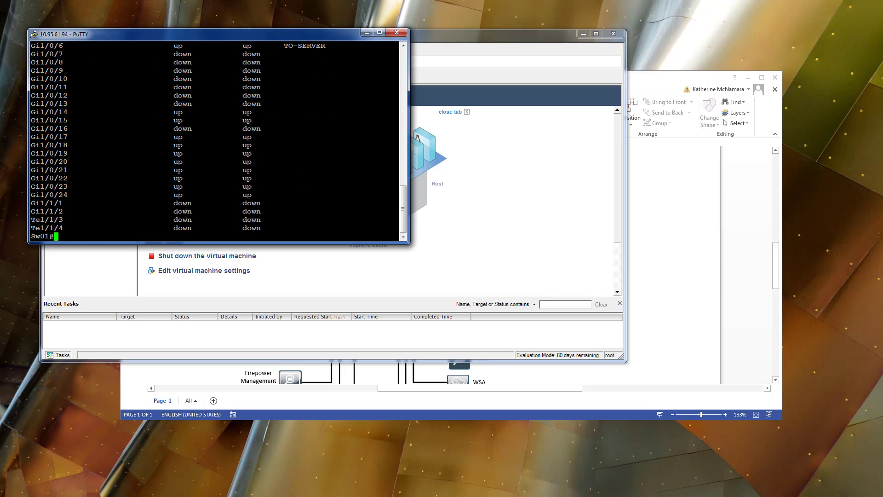
# Move the PuTTY window aside, open the Corp PC console from the vSphere Client, and enlarge the console window.
pyautogui.moveTo(242, 36); pyautogui.dragTo(550, 22)
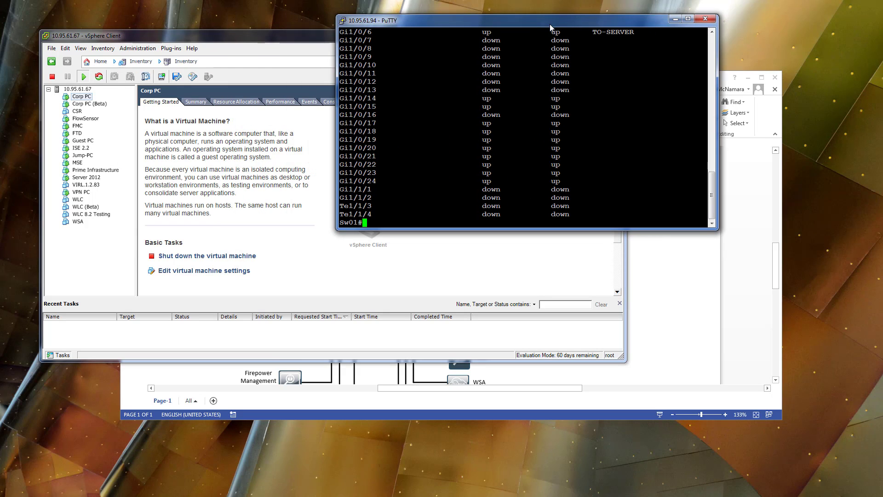
pyautogui.click(82, 97)
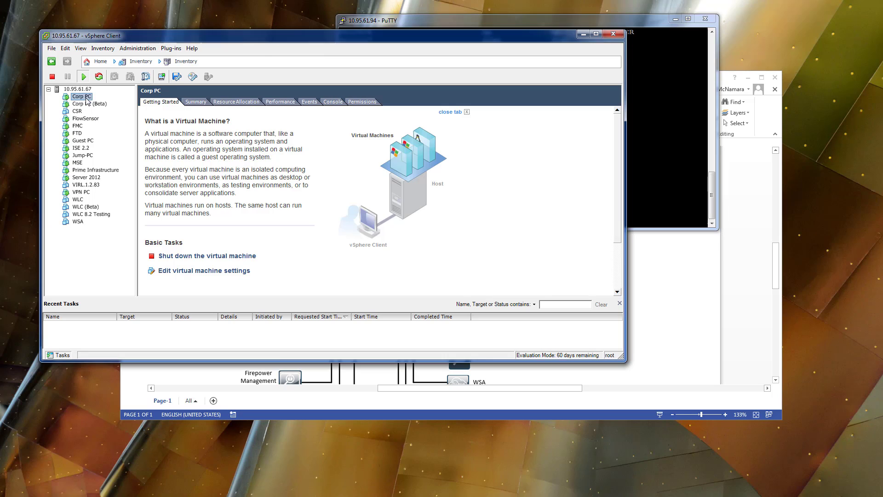
pyautogui.click(161, 77)
pyautogui.moveTo(210, 55); pyautogui.dragTo(169, 13)
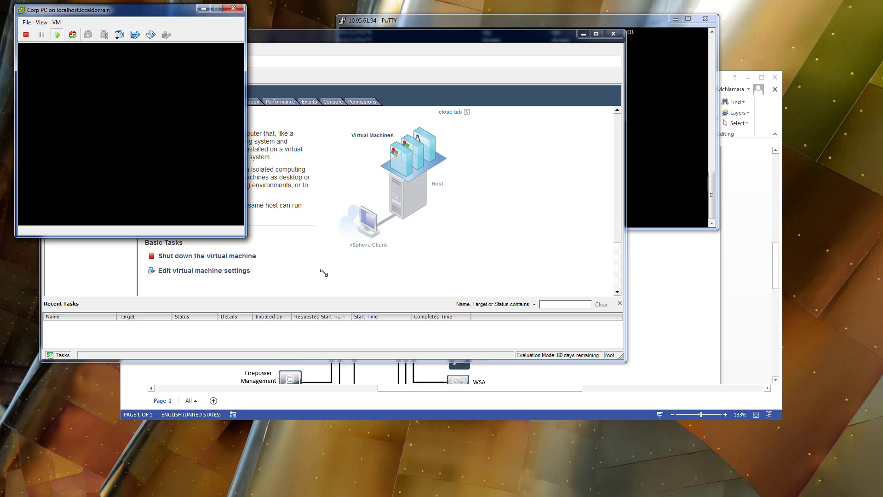
pyautogui.moveTo(246, 236); pyautogui.dragTo(516, 375)
pyautogui.click(332, 297)
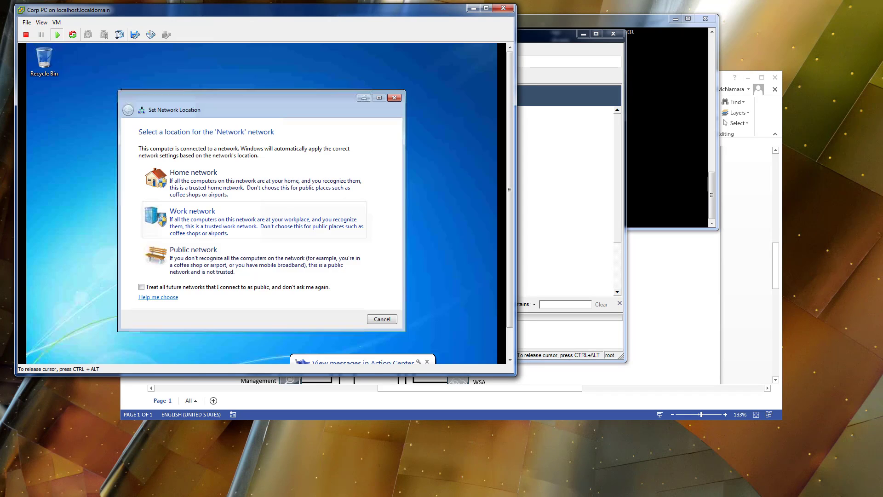
# Set Corp PC's network location to Public network and dismiss the location and IP conflict dialogs.
pyautogui.click(212, 265)
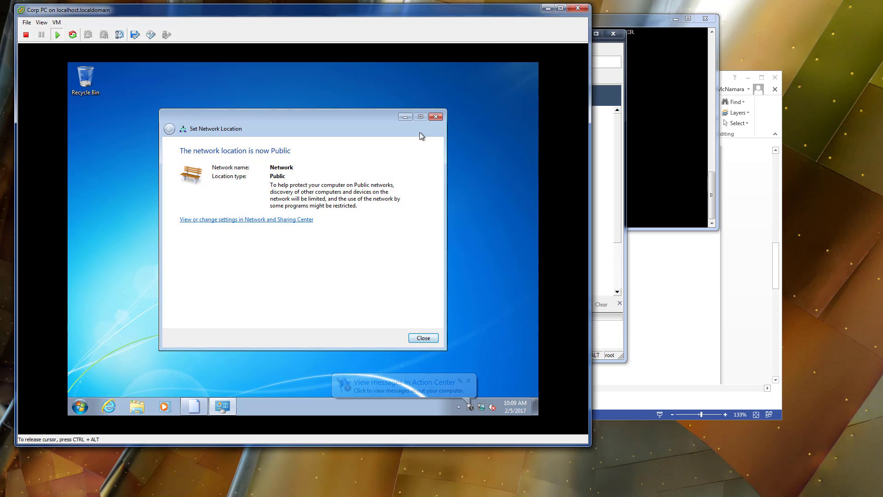
pyautogui.click(436, 116)
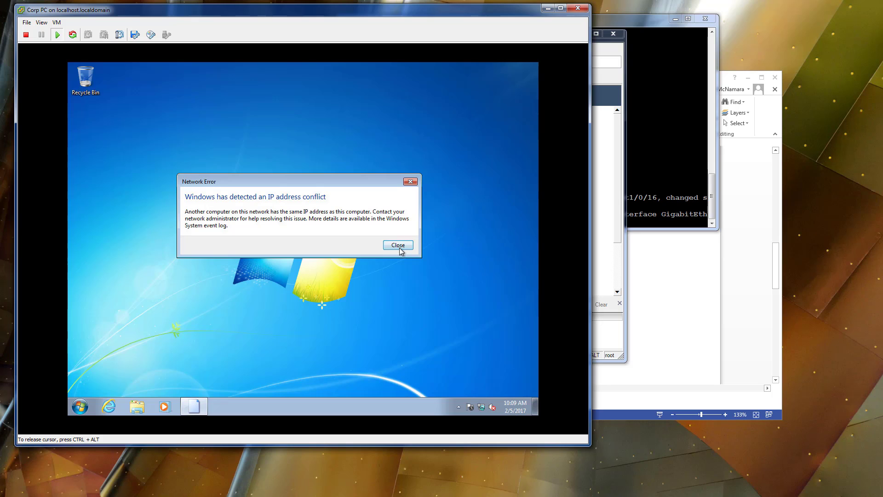
pyautogui.click(398, 245)
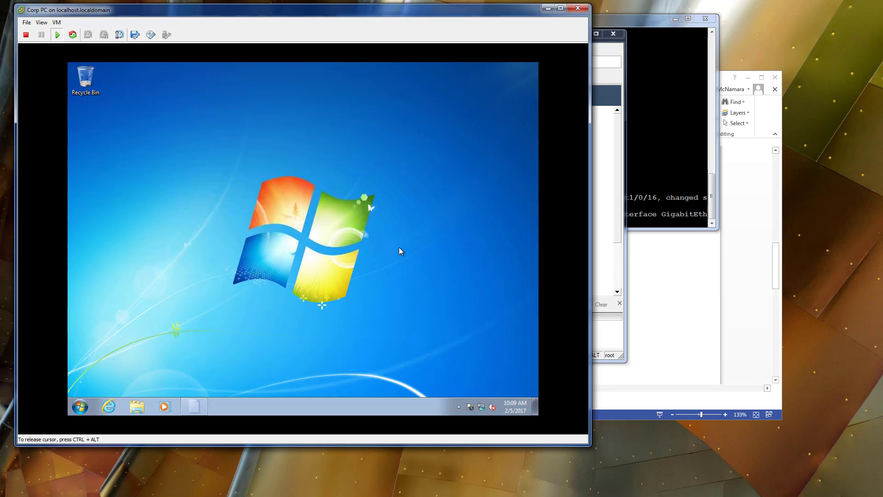
# Open the TCP/IPv4 properties of Corp PC's Local Area Connection through the Network and Sharing Center's adapter settings.
pyautogui.rightClick(483, 407)
pyautogui.click(483, 400)
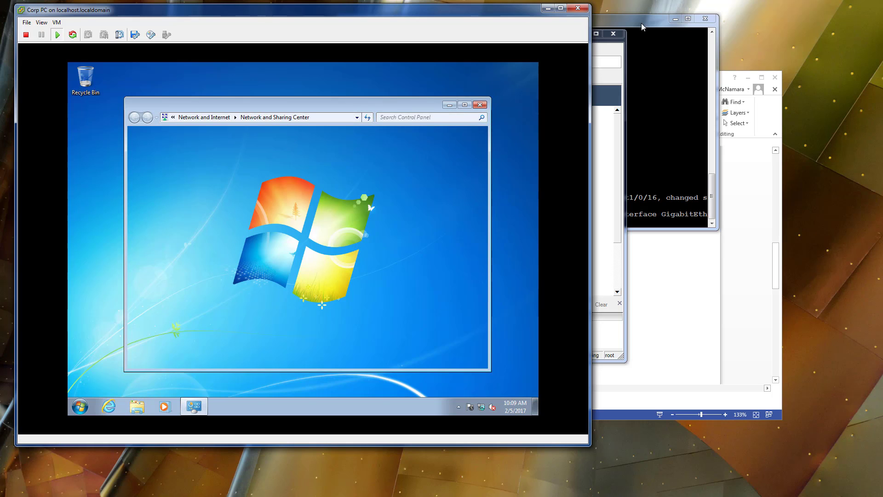
pyautogui.moveTo(638, 23); pyautogui.dragTo(650, 26)
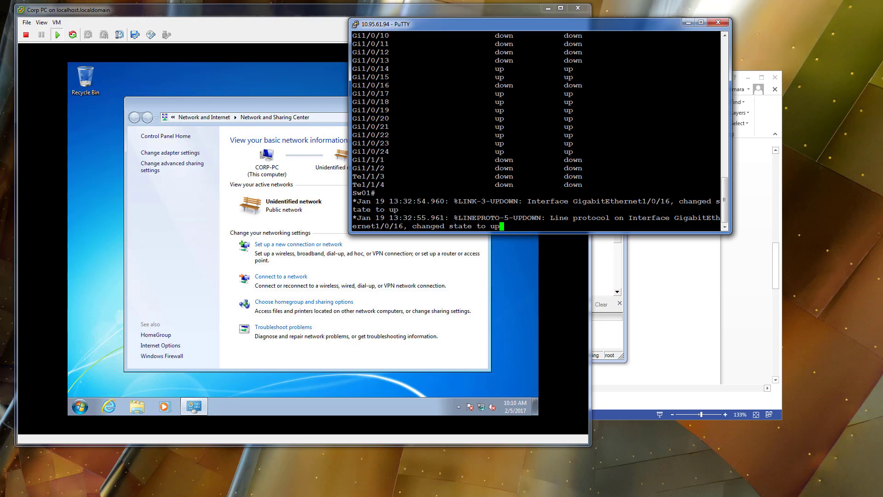
pyautogui.click(195, 154)
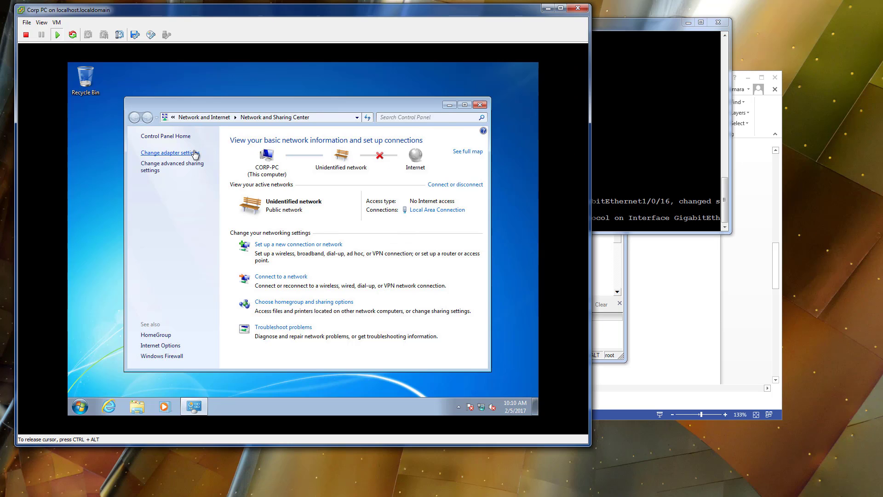
pyautogui.click(195, 154)
pyautogui.rightClick(186, 146)
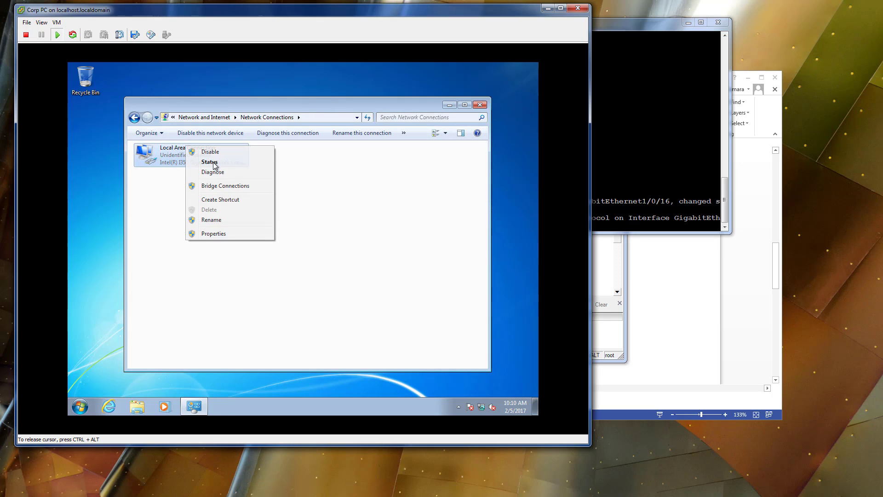
pyautogui.click(214, 234)
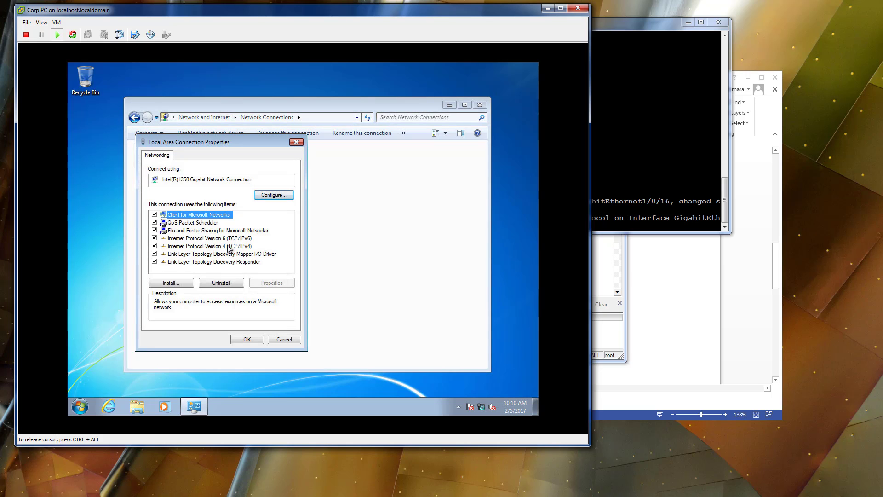
pyautogui.click(229, 246)
pyautogui.click(272, 282)
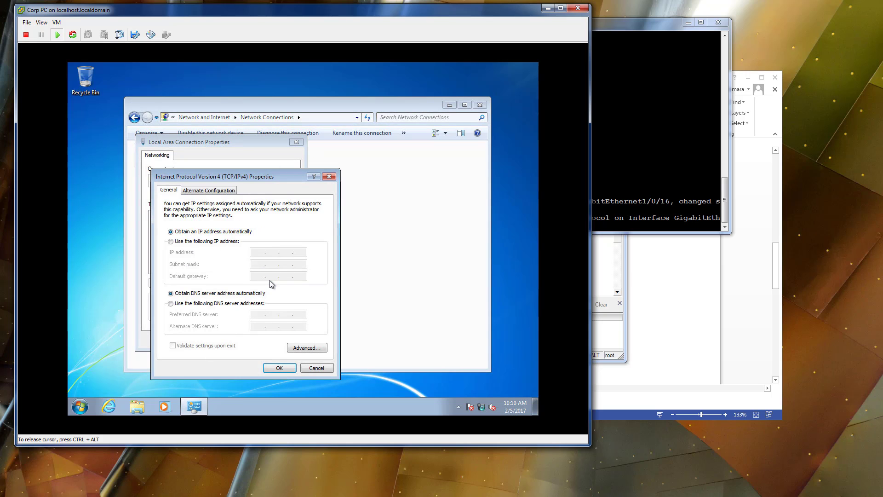
# Assign the Local Area Connection a static IPv4 address beginning with 10.1 and apply the connection properties.
pyautogui.click(211, 243)
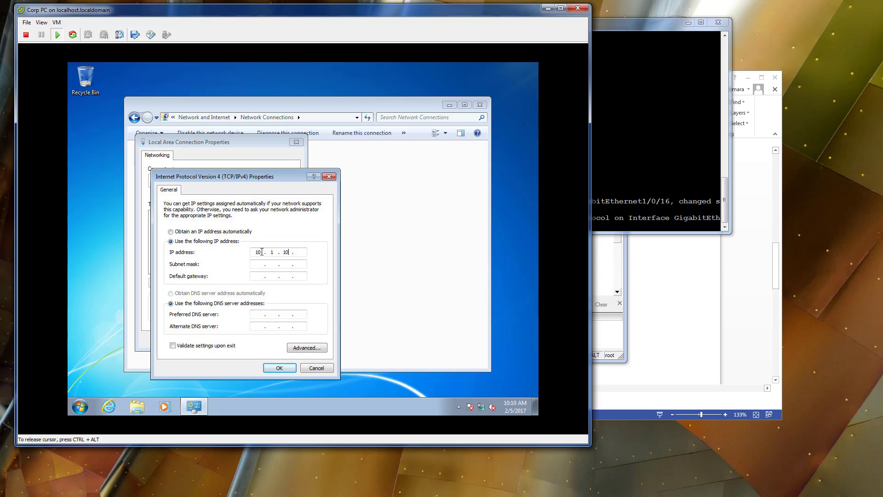
pyautogui.press('Tab')
pyautogui.write('254')
pyautogui.press('Tab')
pyautogui.press('Tab')
pyautogui.click(281, 368)
pyautogui.click(247, 339)
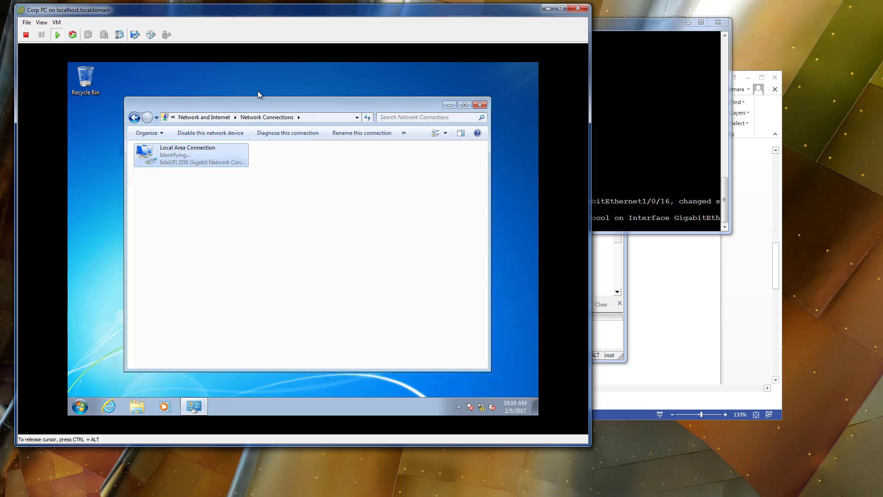
# Switch to the PuTTY session and enter global configuration mode on Sw01 with conf t.
pyautogui.click(81, 405)
pyautogui.hotkey('ctrl', 'alt')
pyautogui.hotkey('alt', 'Tab')
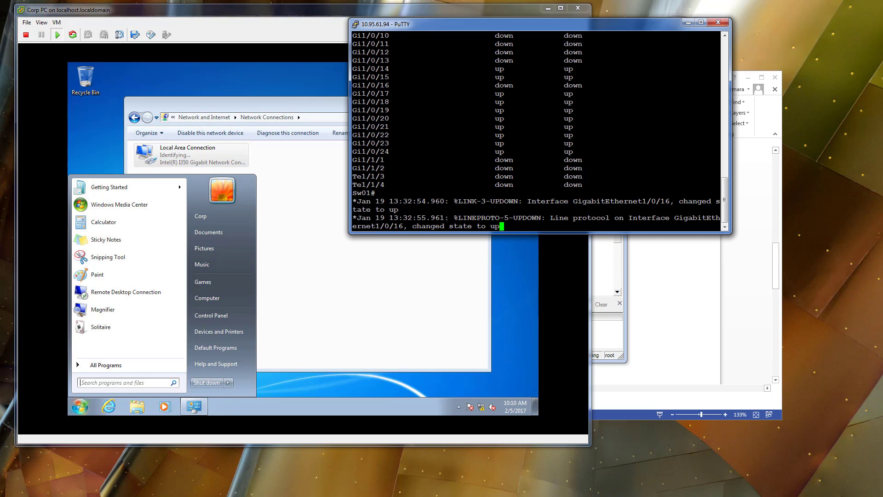
pyautogui.write('conf t')
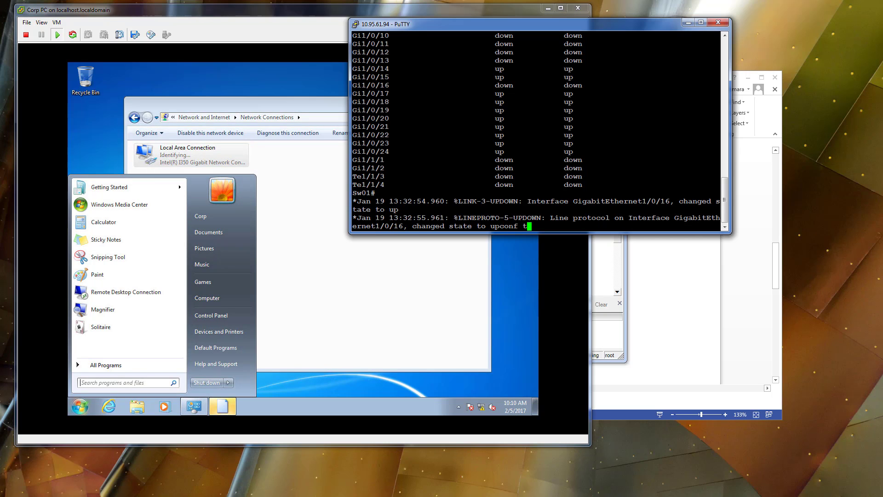
pyautogui.press('Return')
# Enter interface configuration for g1/0/16 on Sw01 and shut the port down.
pyautogui.write('it')
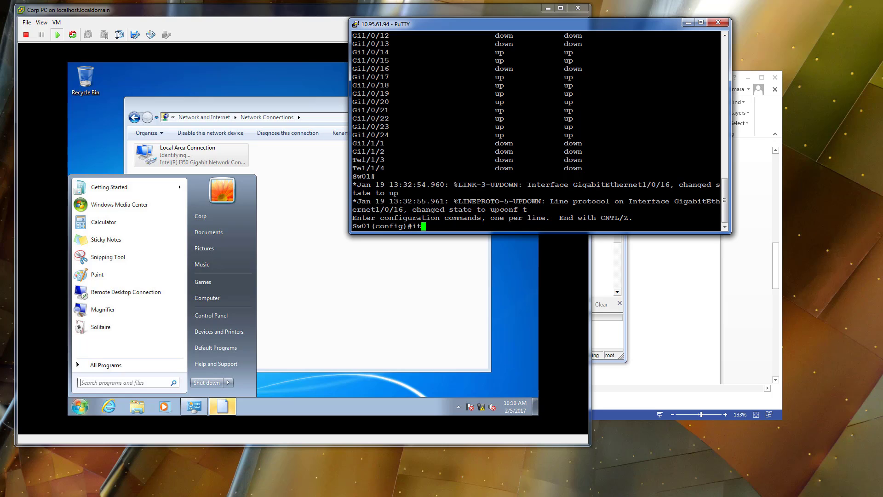
pyautogui.write('ner g')
pyautogui.press('BackSpace')
pyautogui.press('BackSpace')
pyautogui.press('BackSpace')
pyautogui.press('BackSpace')
pyautogui.press('BackSpace')
pyautogui.press('BackSpace')
pyautogui.press('BackSpace')
pyautogui.write('inter g1/0/16')
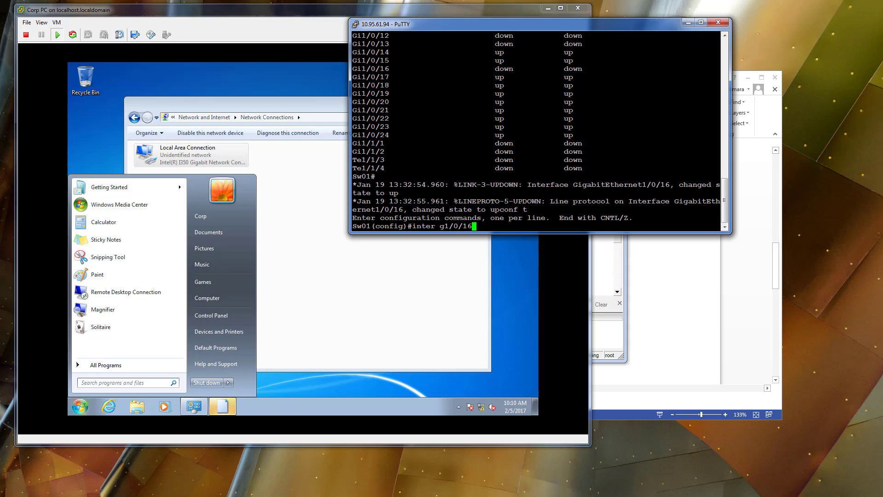
pyautogui.press('Return')
pyautogui.write('shut')
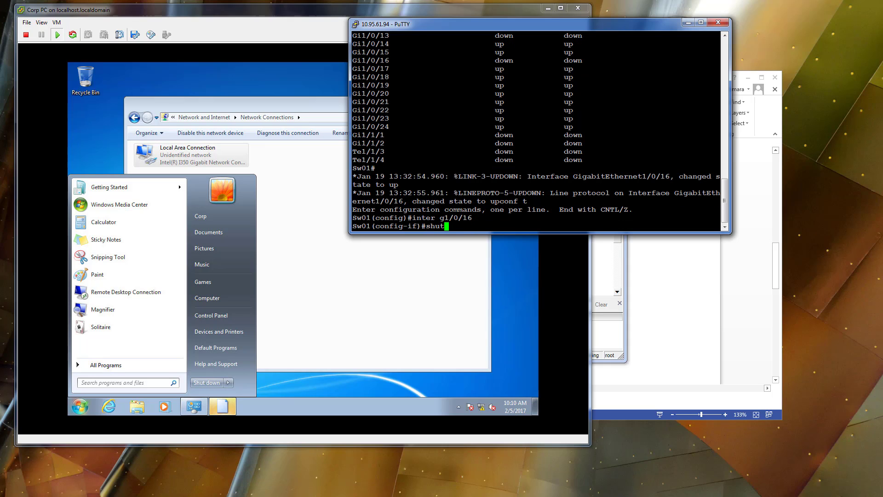
pyautogui.press('Return')
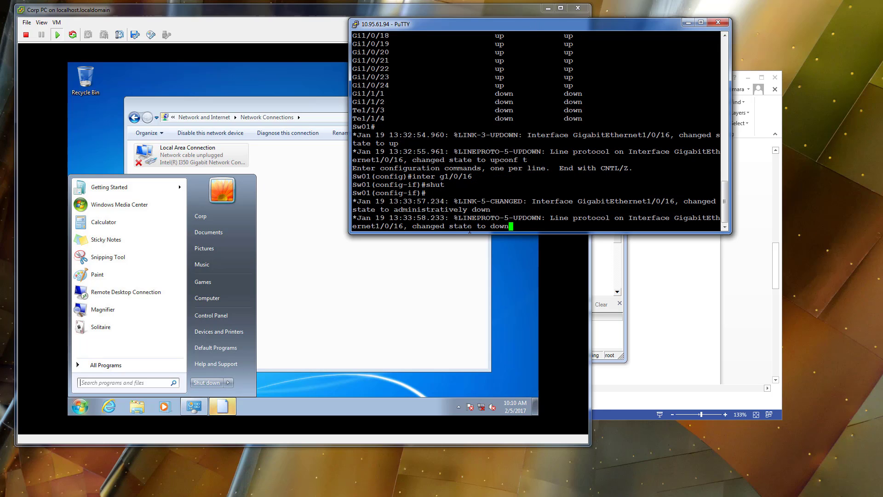
# Show the running configuration of interface g1/0/16 without leaving configuration mode.
pyautogui.write('do show run inter g1/')
pyautogui.write('0/')
pyautogui.write('16')
pyautogui.press('Return')
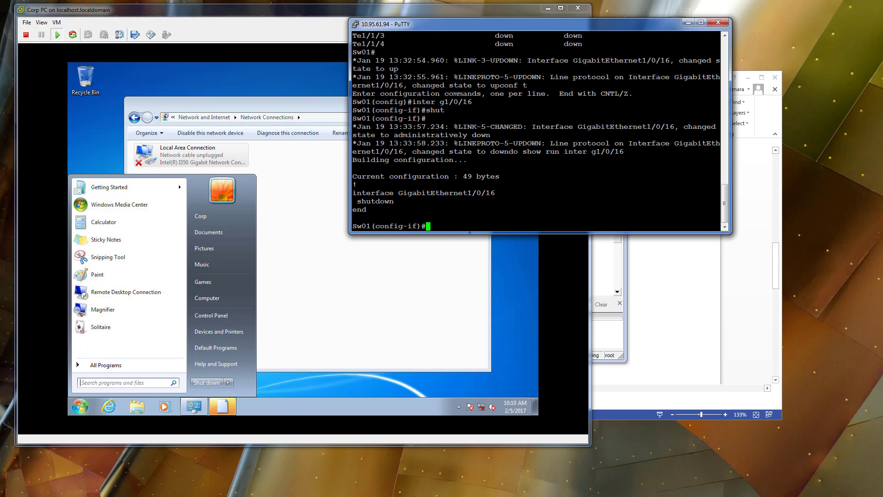
# Set the description of interface g1/0/16 to Corp-PC.
pyautogui.write('des')
pyautogui.press('Tab')
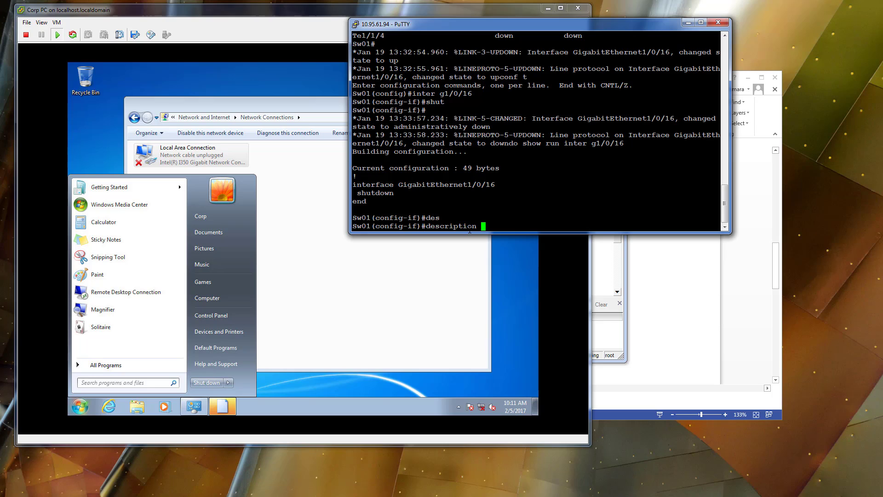
pyautogui.write('Corp-PC')
pyautogui.press('Return')
# Configure g1/0/16 as an access-mode switchport in VLAN 100.
pyautogui.write('swi')
pyautogui.press('Tab')
pyautogui.write('mod')
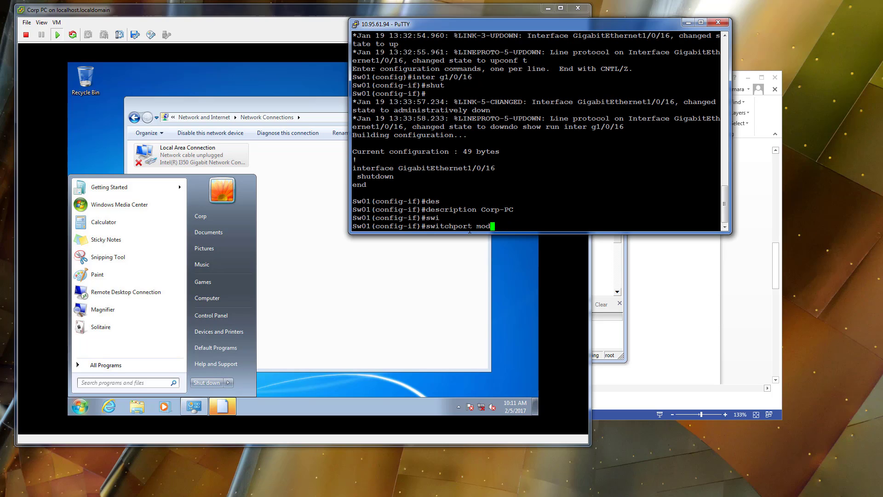
pyautogui.write('e access')
pyautogui.press('Return')
pyautogui.write('sw')
pyautogui.press('Tab')
pyautogui.write('ac')
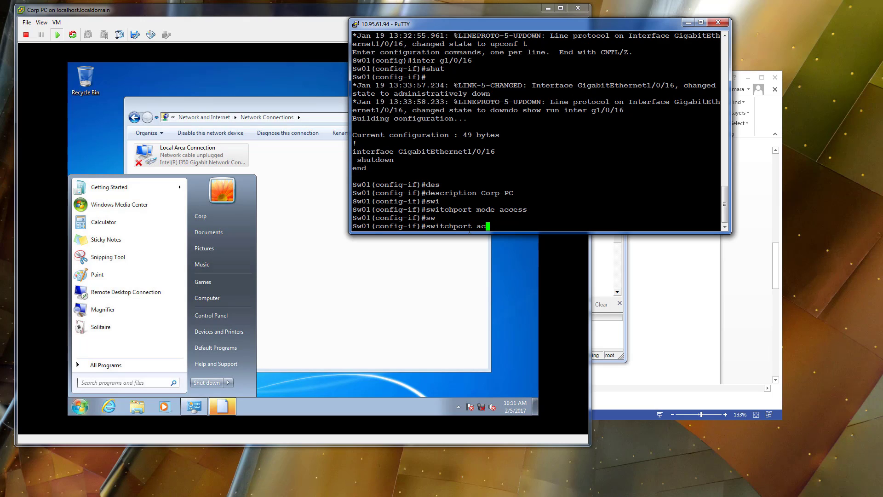
pyautogui.write('cess vlan 100')
pyautogui.press('Return')
# Enable spanning-tree portfast on interface g1/0/16.
pyautogui.write('span')
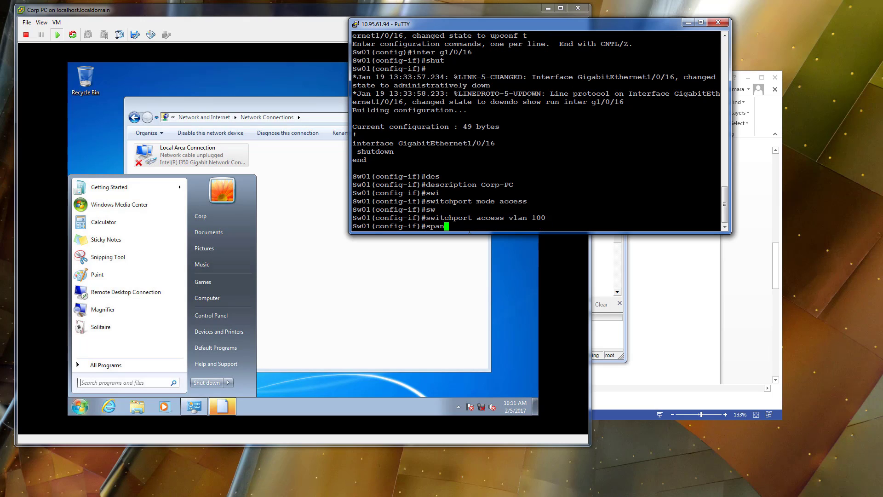
pyautogui.press('Tab')
pyautogui.write('portf')
pyautogui.press('Tab')
pyautogui.press('Return')
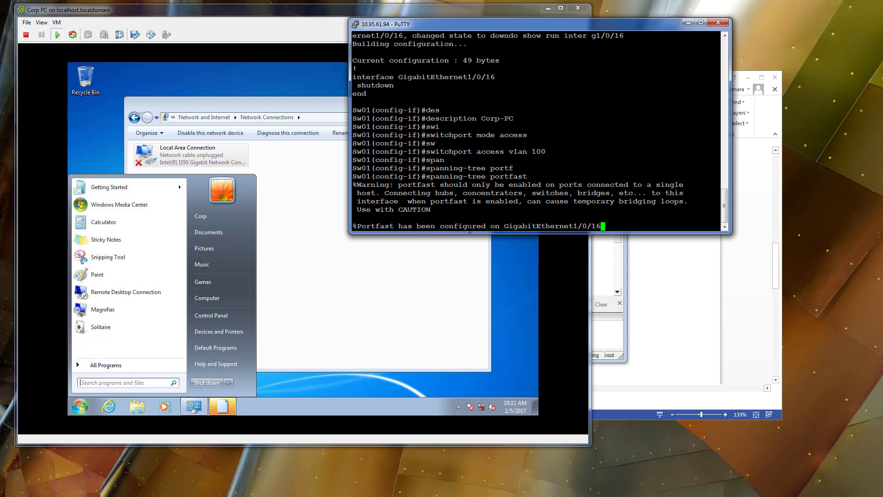
# Bring interface g1/0/16 back up with no shut and save the switch configuration with do write mem.
pyautogui.write('no shut')
pyautogui.press('Return')
pyautogui.write('do write m')
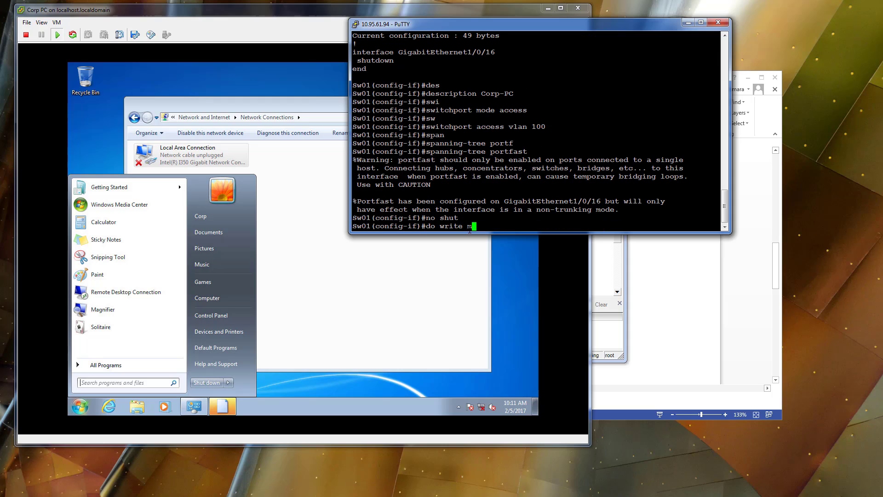
pyautogui.write('em')
pyautogui.press('Return')
# Return to the Corp PC console and dismiss its open Start menu.
pyautogui.click(313, 139)
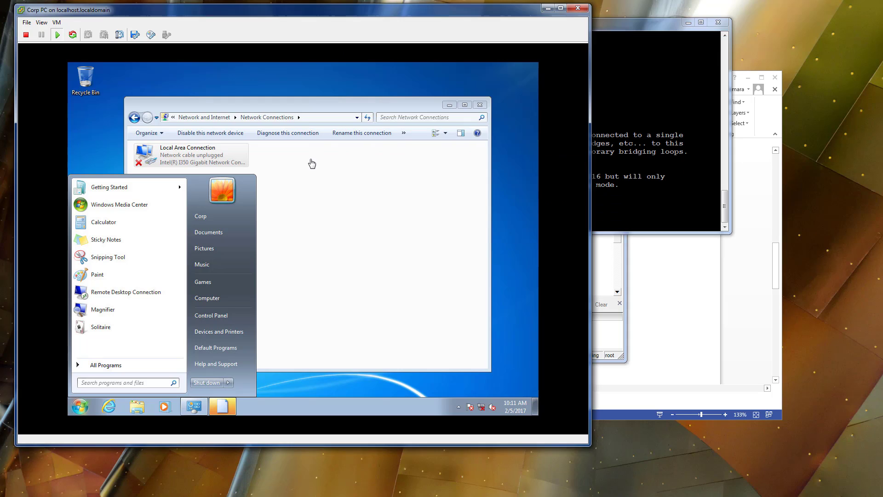
pyautogui.click(297, 114)
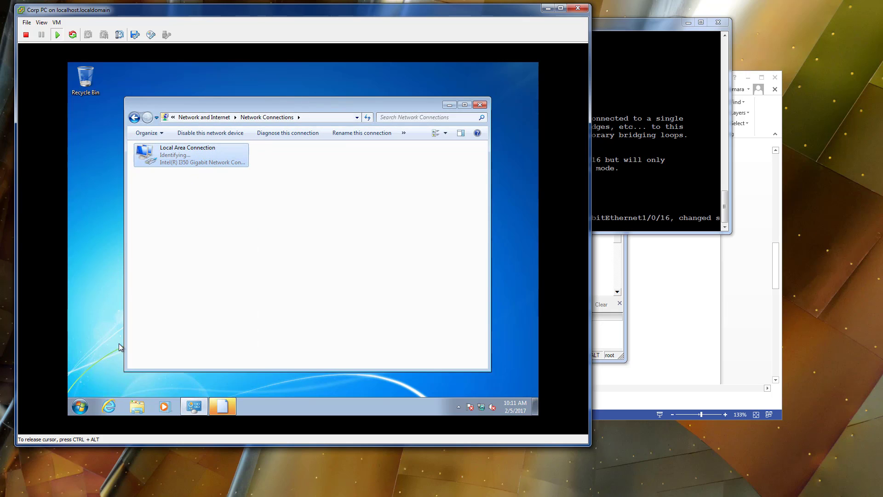
# Ping 10.1.100.40 from a command prompt on Corp PC, stopping the ping after a few replies.
pyautogui.click(79, 406)
pyautogui.write('cmd')
pyautogui.press('Return')
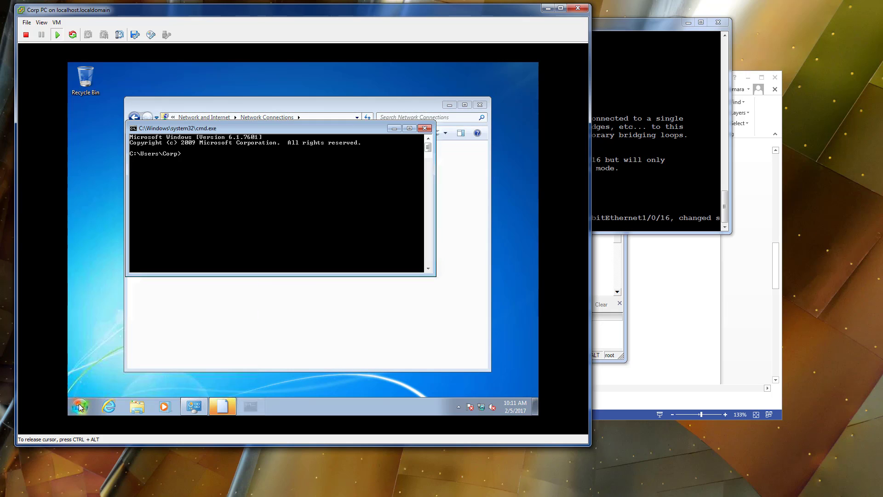
pyautogui.write('ping 10.1')
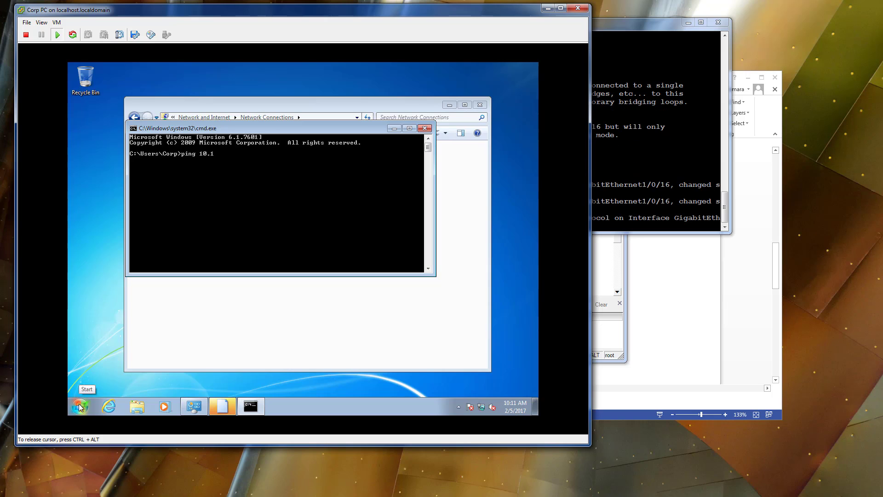
pyautogui.write('.100.40')
pyautogui.press('Return')
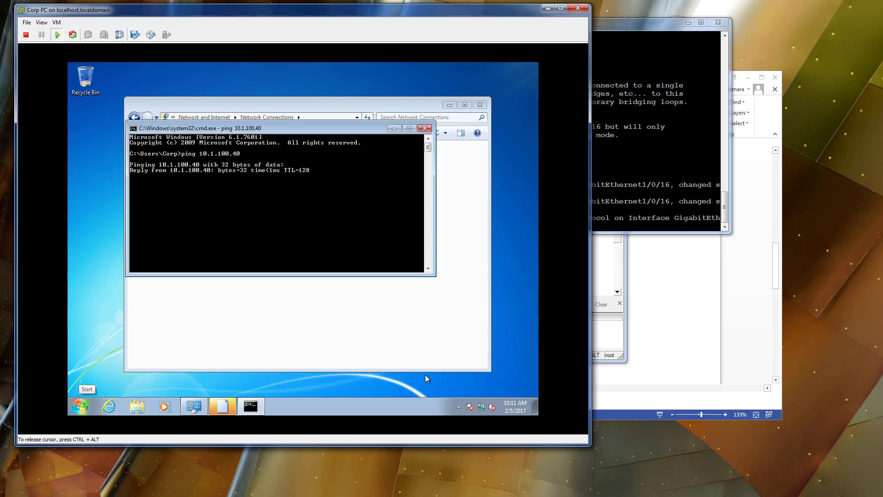
pyautogui.hotkey('ctrl', 'c')
# Change Corp-PC's membership from a workgroup to the domain securitydemo.net in its computer name settings and submit it.
pyautogui.click(83, 407)
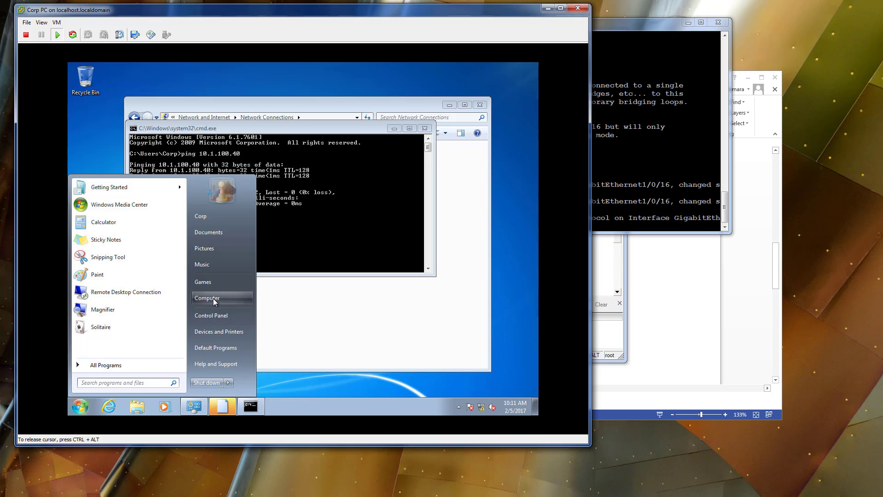
pyautogui.rightClick(212, 301)
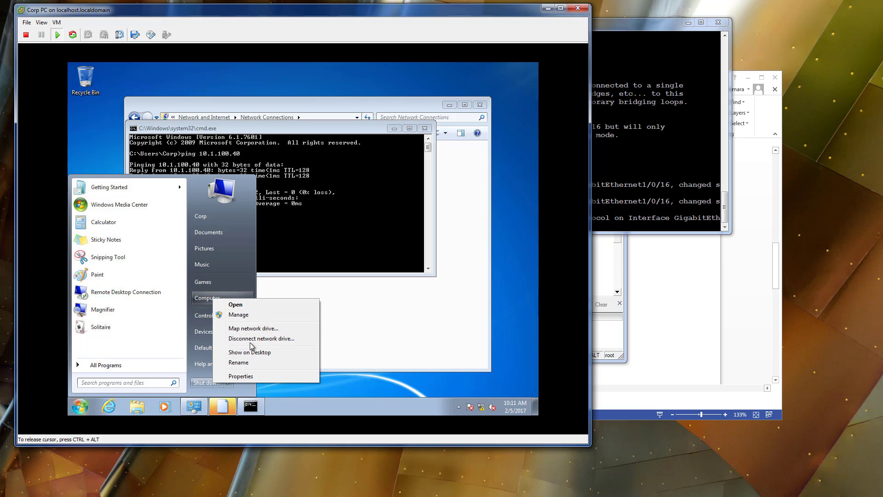
pyautogui.click(242, 376)
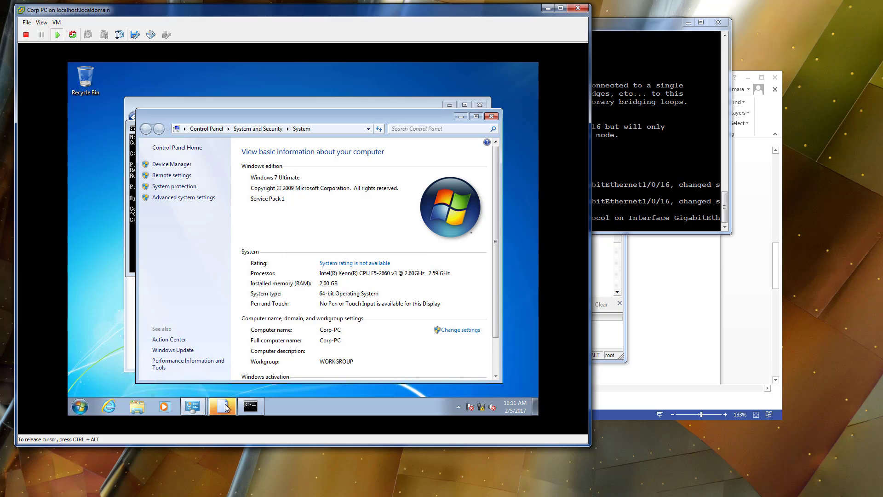
pyautogui.click(397, 249)
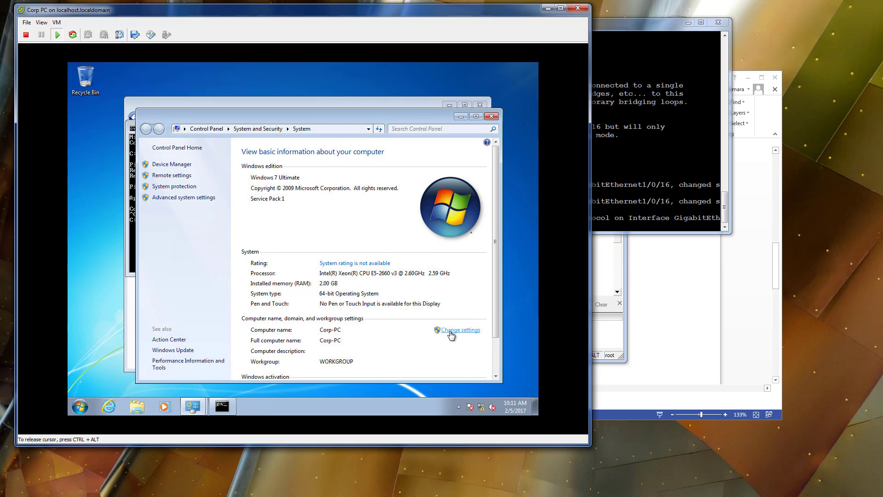
pyautogui.click(436, 332)
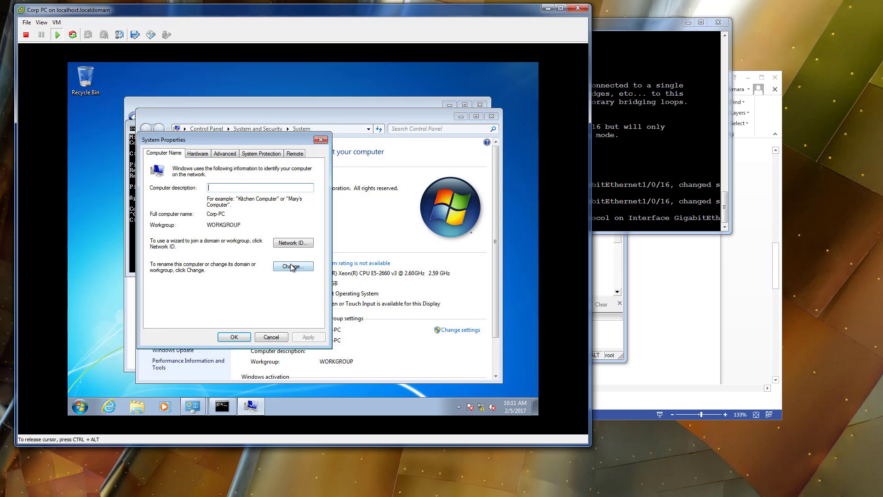
pyautogui.click(292, 267)
pyautogui.doubleClick(162, 292)
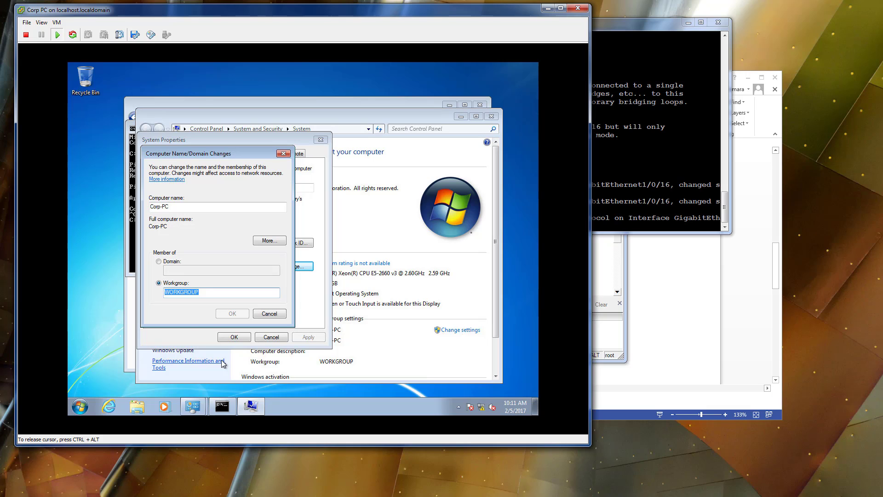
pyautogui.click(160, 261)
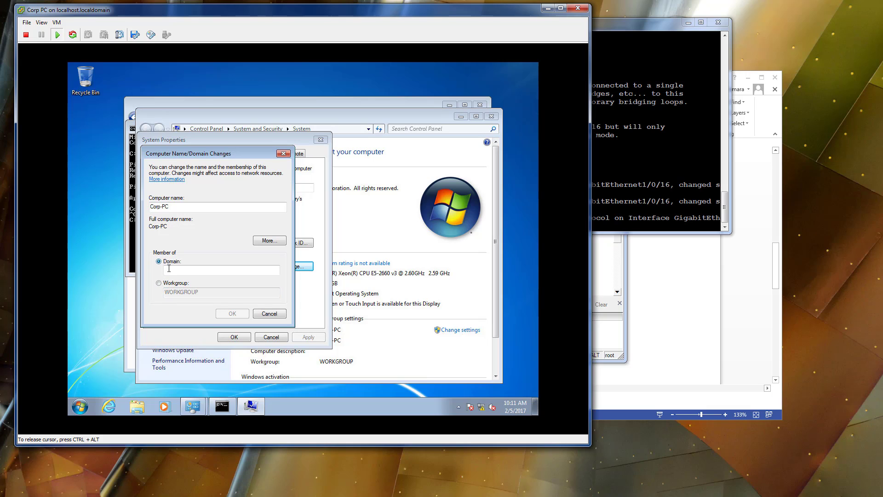
pyautogui.click(170, 269)
pyautogui.write('security')
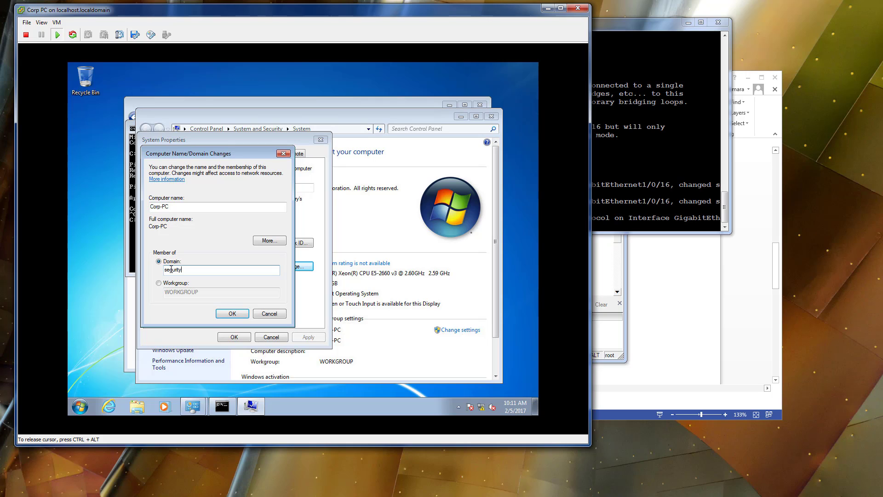
pyautogui.write('demo.net')
pyautogui.press('Return')
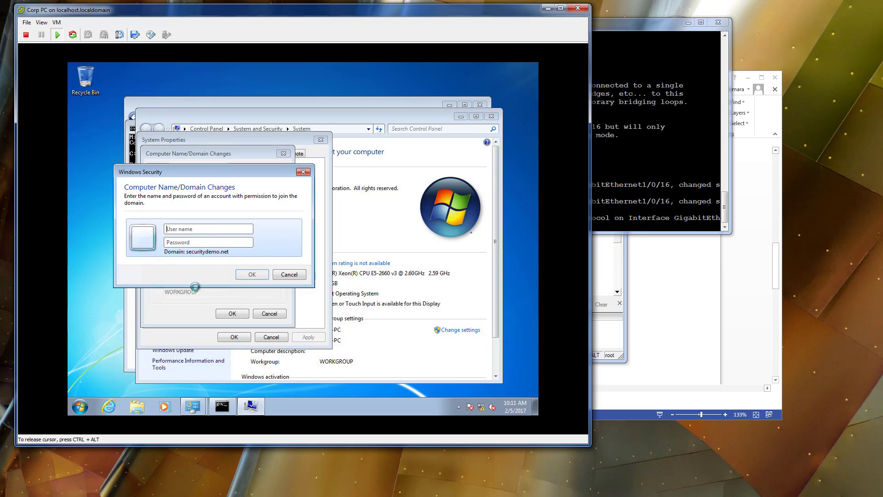
# Authorize the domain join with the administrator user name and the account password.
pyautogui.click(211, 228)
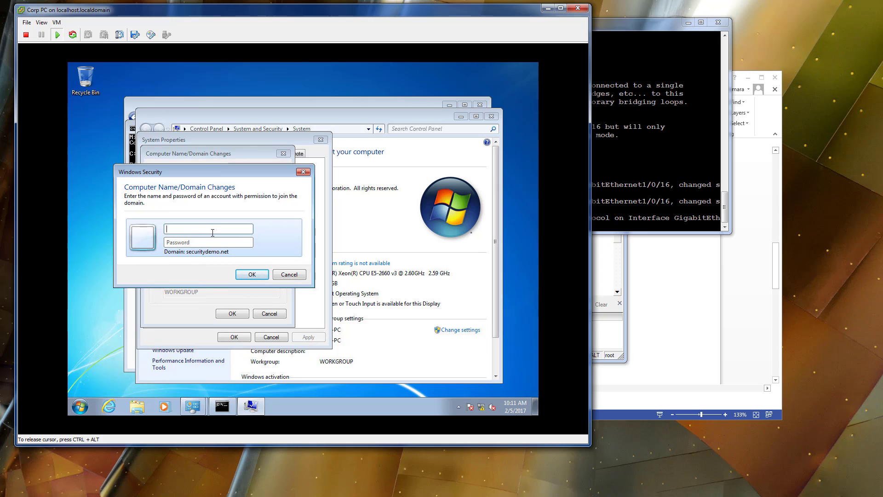
pyautogui.write('administrator')
pyautogui.press('Tab')
pyautogui.write('********')
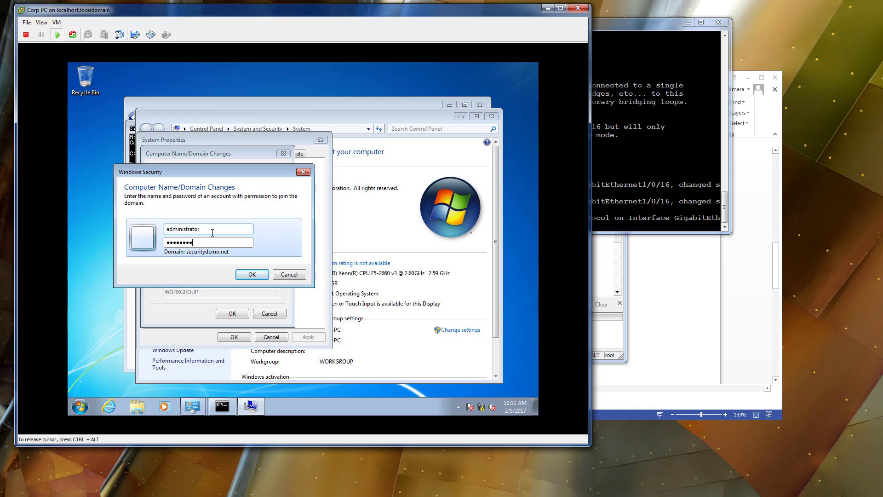
pyautogui.press('Return')
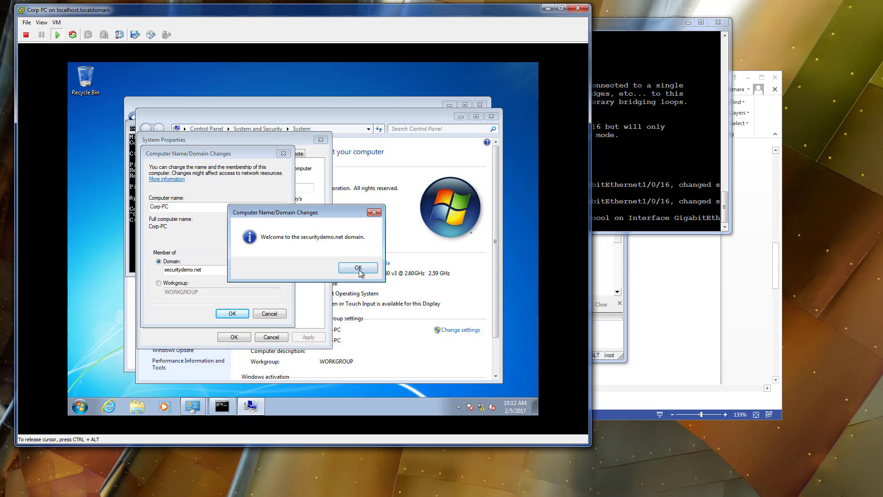
# Acknowledge the domain join messages, close the system properties and restart Corp PC immediately.
pyautogui.click(360, 271)
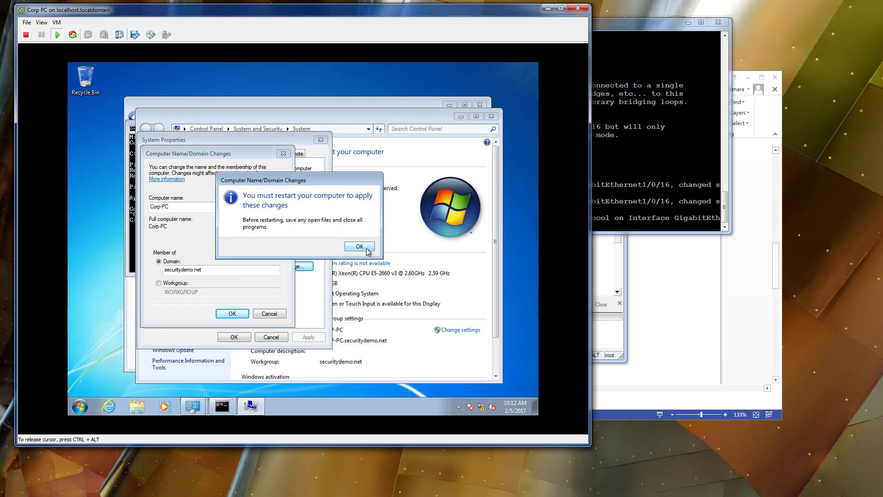
pyautogui.click(359, 247)
pyautogui.click(243, 337)
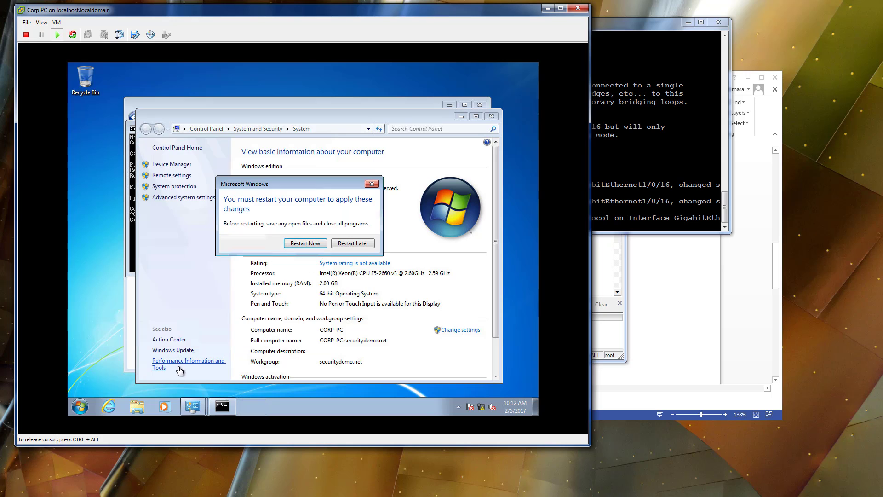
pyautogui.click(324, 243)
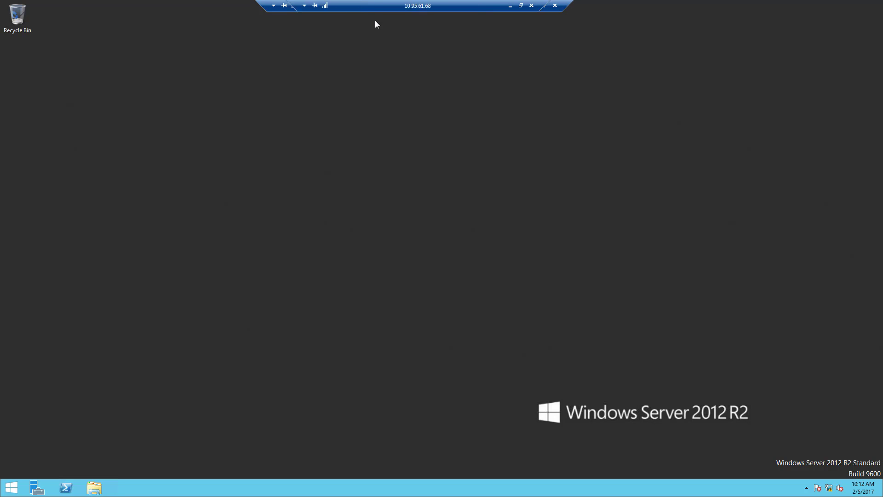
# On the Windows Server 2012 R2 machine, search for "users" and open Active Directory Users and Computers.
pyautogui.click(5, 484)
pyautogui.click(4, 484)
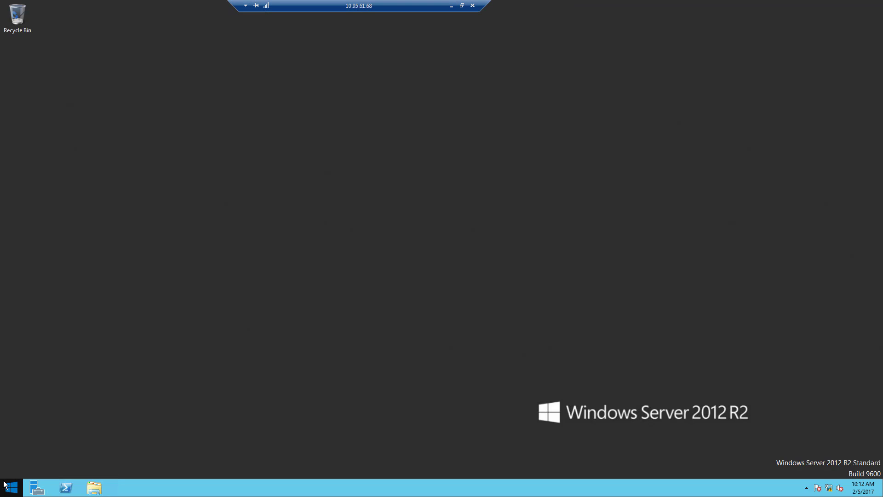
pyautogui.click(7, 485)
pyautogui.write('users and Computers')
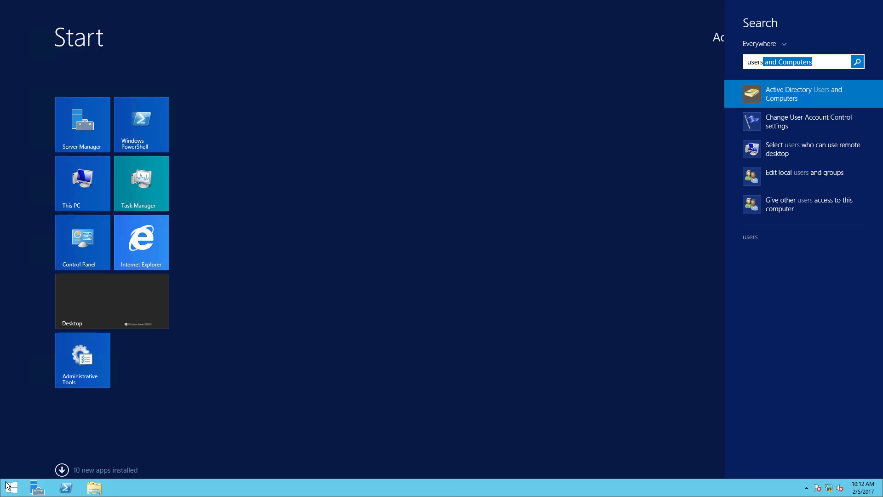
pyautogui.press('Down')
pyautogui.press('Up')
pyautogui.press('Return')
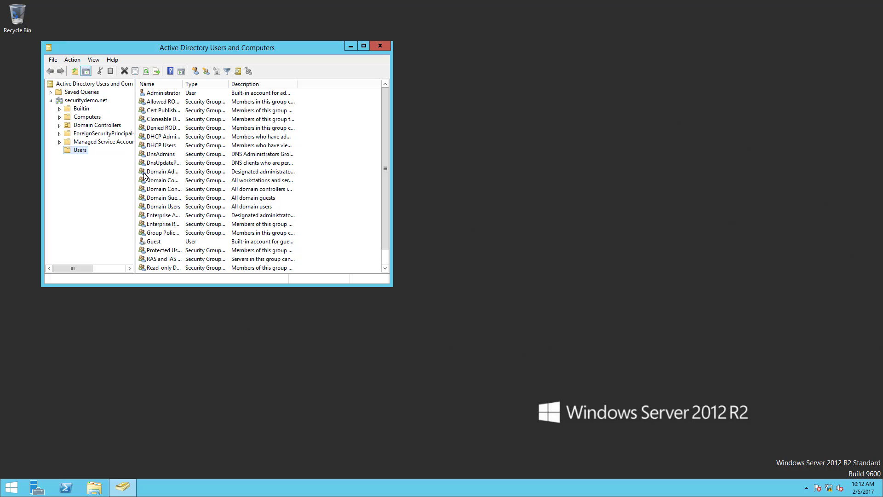
pyautogui.rightClick(86, 150)
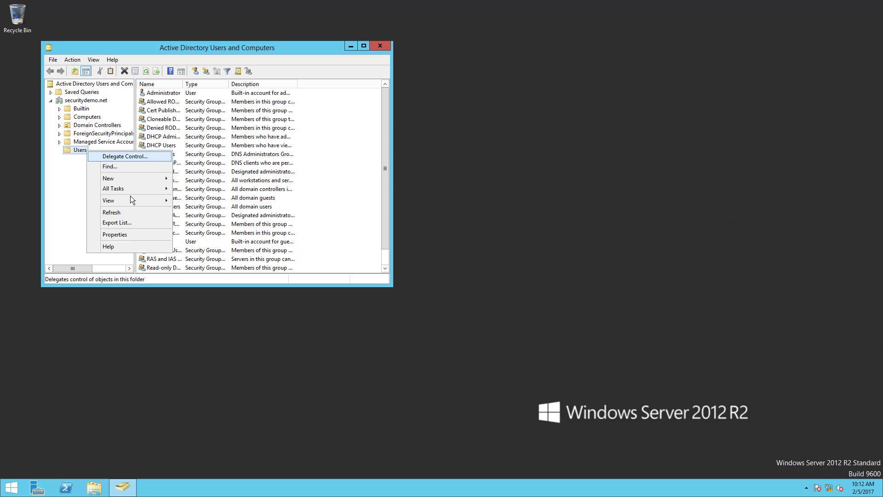
pyautogui.moveTo(129, 181)
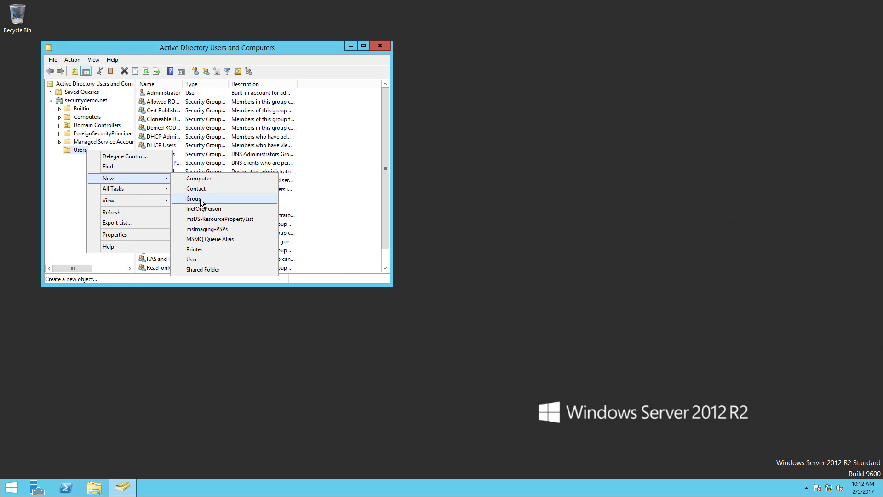
pyautogui.click(199, 200)
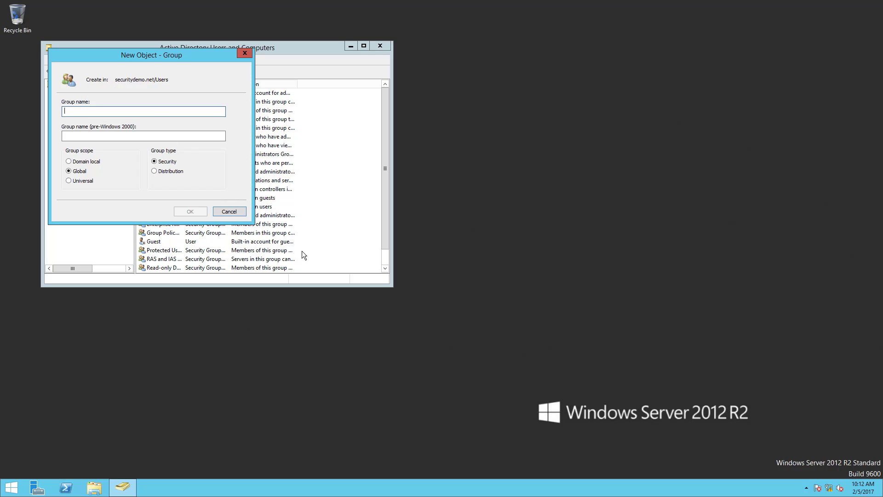
pyautogui.click(239, 211)
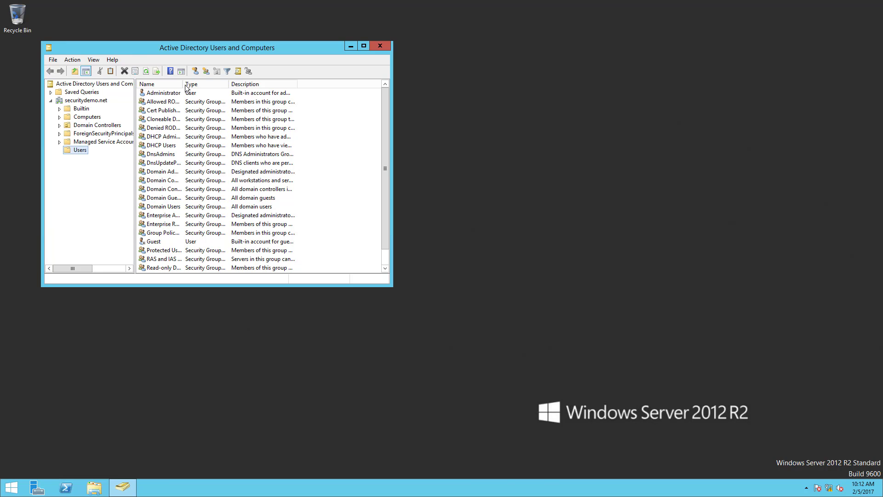
# Widen the Name column in the Users container list and look through its entries.
pyautogui.moveTo(183, 84); pyautogui.dragTo(234, 85)
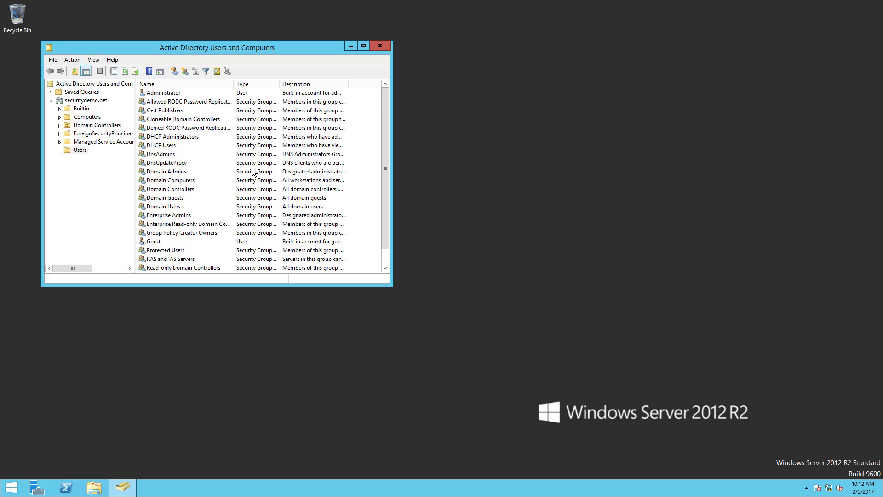
pyautogui.scroll(-1, 253, 170)
pyautogui.scroll(1, 260, 191)
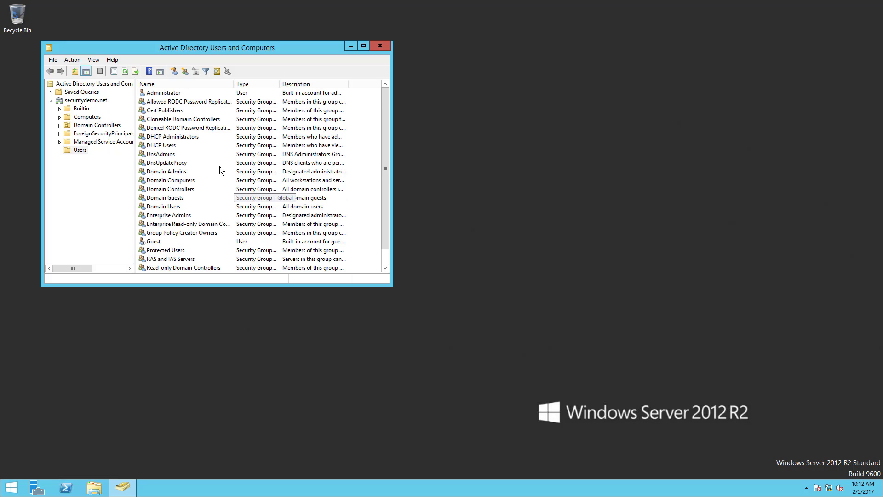
# Create a global security group named Employees in the Users container of securitydemo.net.
pyautogui.rightClick(77, 151)
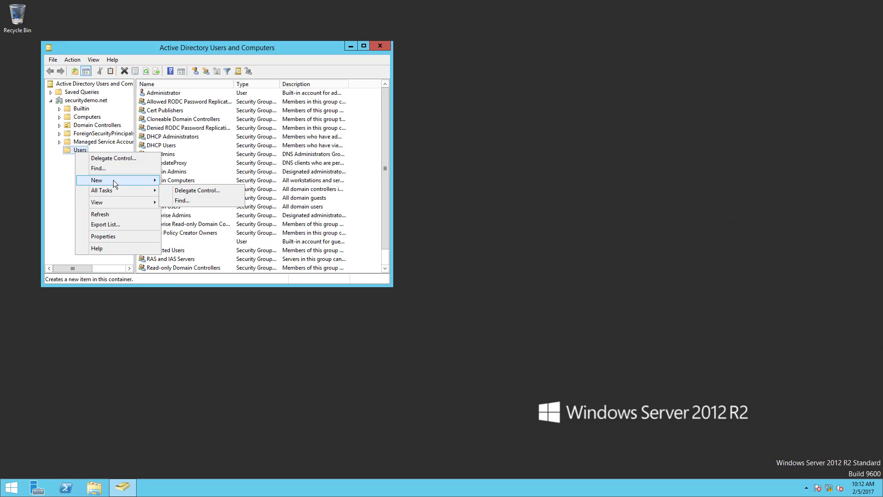
pyautogui.moveTo(116, 181)
pyautogui.click(206, 196)
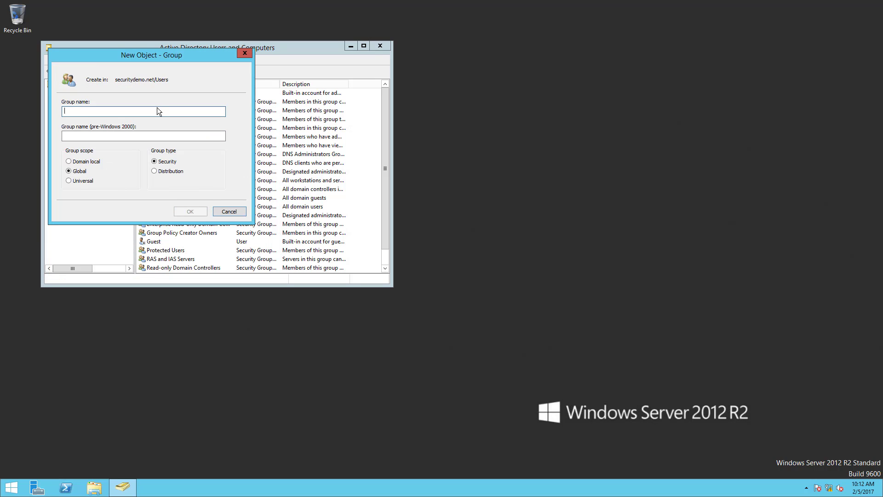
pyautogui.write('Emplo')
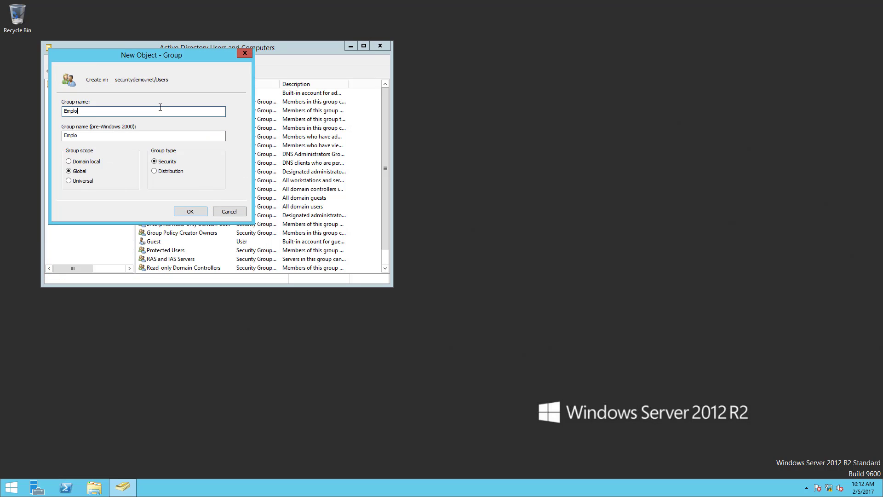
pyautogui.write('yees')
pyautogui.click(190, 211)
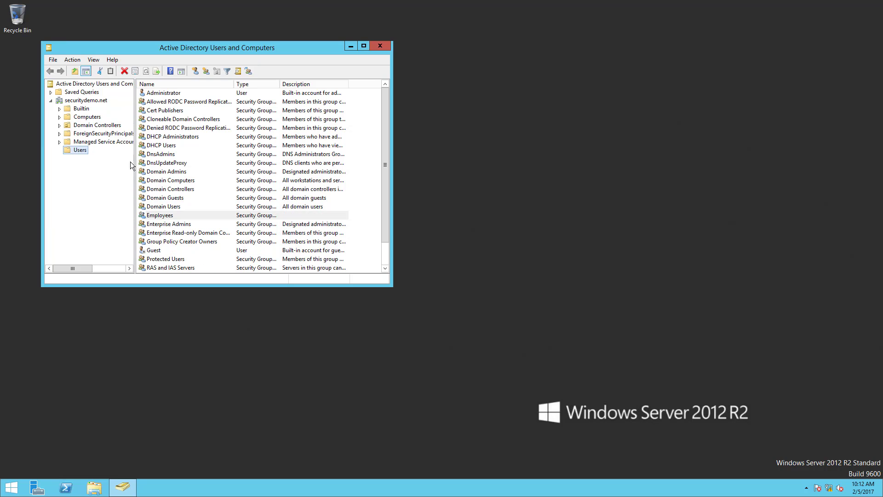
# Create a global security group named Vendors in the Users container of securitydemo.net.
pyautogui.rightClick(74, 153)
pyautogui.moveTo(110, 181)
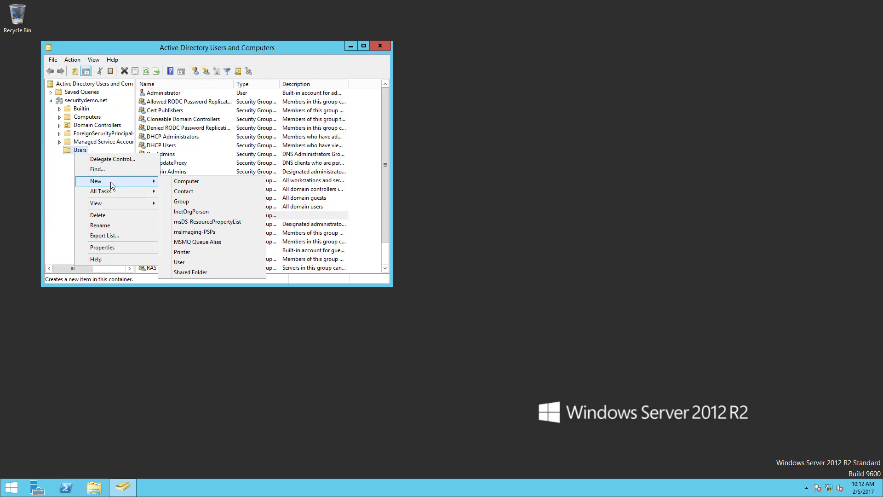
pyautogui.click(201, 202)
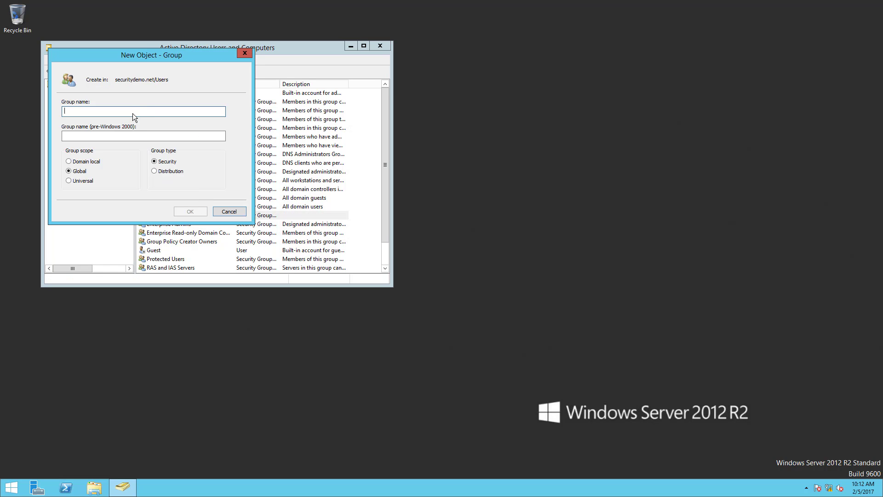
pyautogui.write('Vendors')
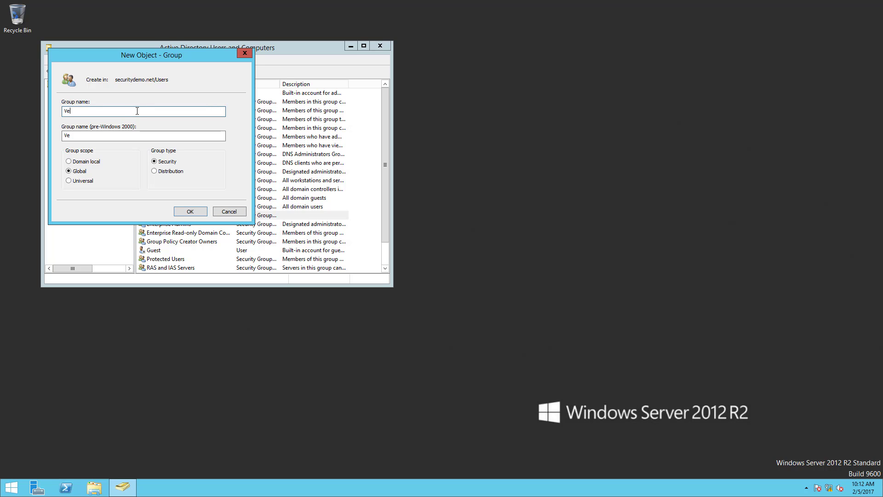
pyautogui.click(198, 214)
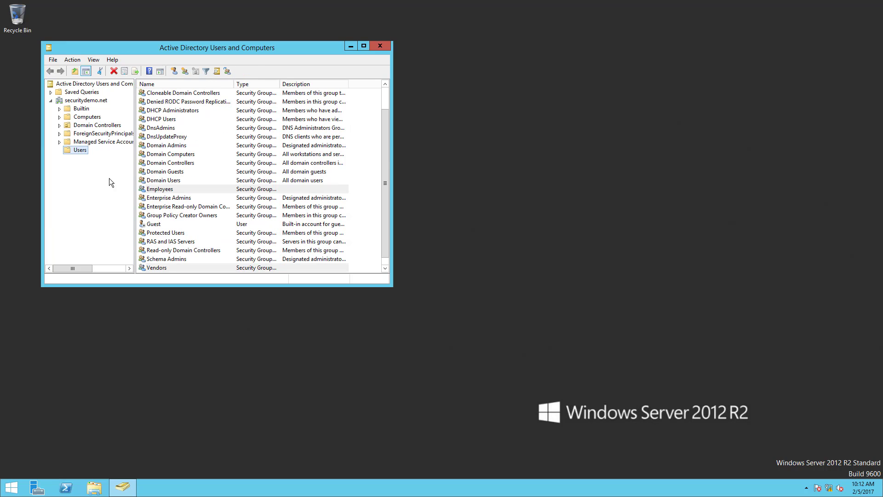
# Create a global security group named Demo in the Users container of securitydemo.net.
pyautogui.rightClick(85, 151)
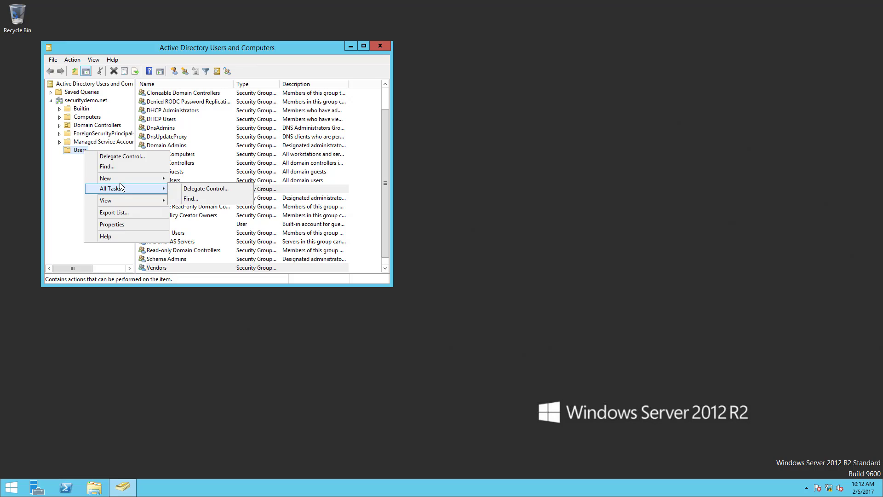
pyautogui.moveTo(120, 181)
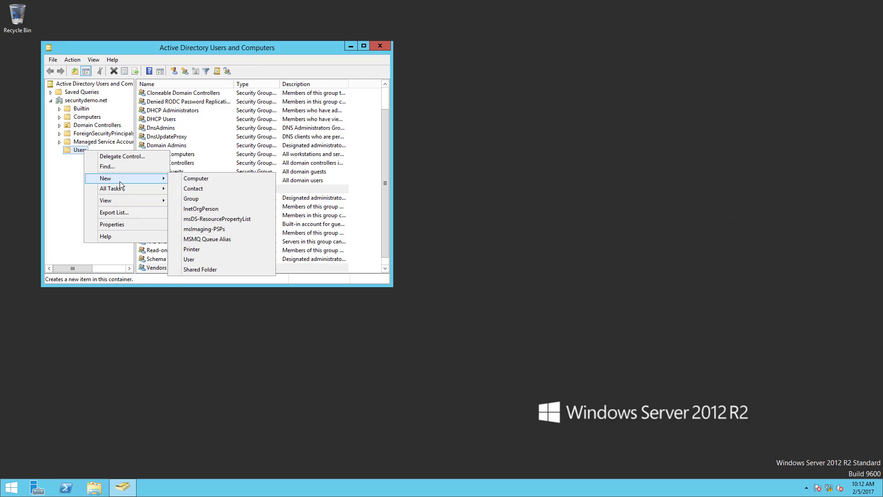
pyautogui.click(191, 198)
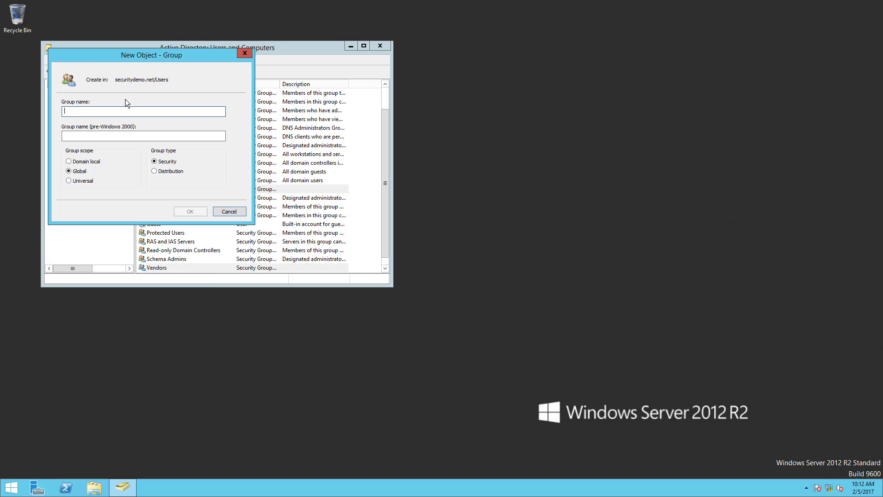
pyautogui.write('Demo')
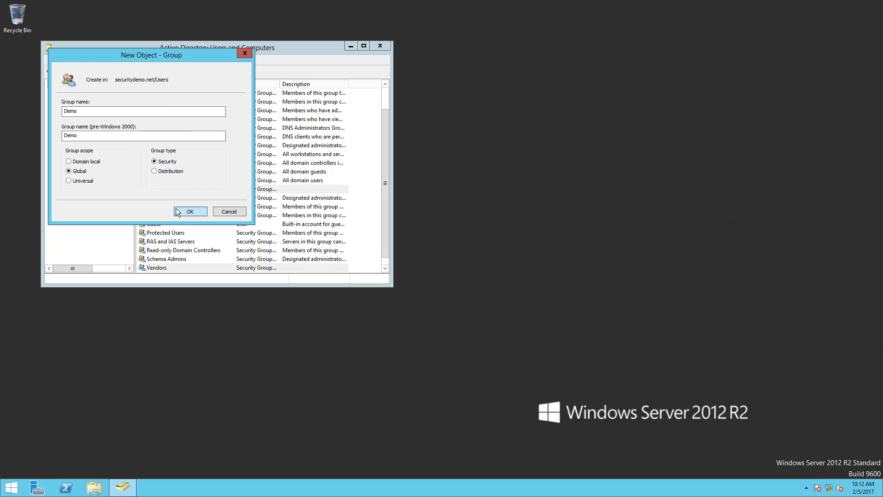
pyautogui.click(177, 211)
# Start a new user object in the Users container and enter the person's first and last name.
pyautogui.rightClick(81, 150)
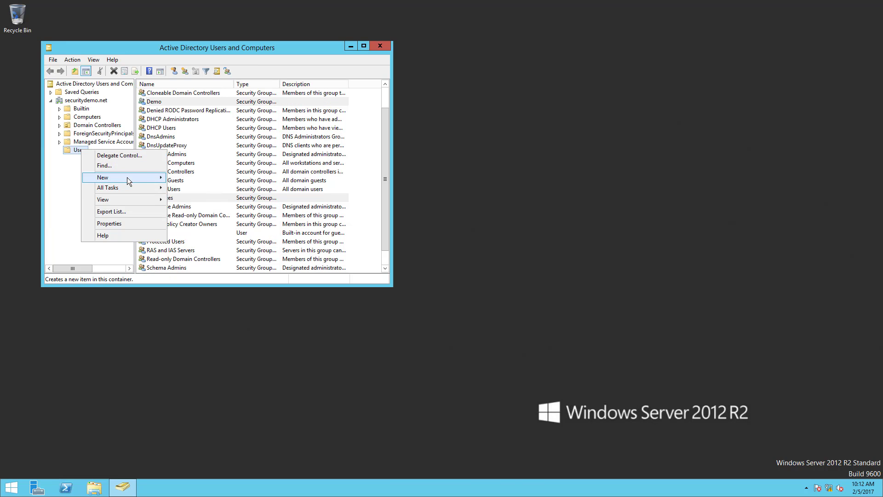
pyautogui.moveTo(127, 177)
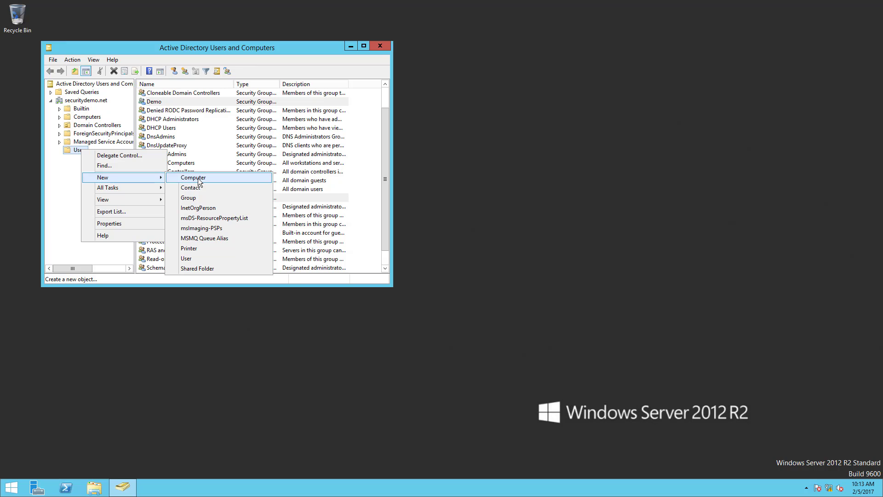
pyautogui.click(198, 259)
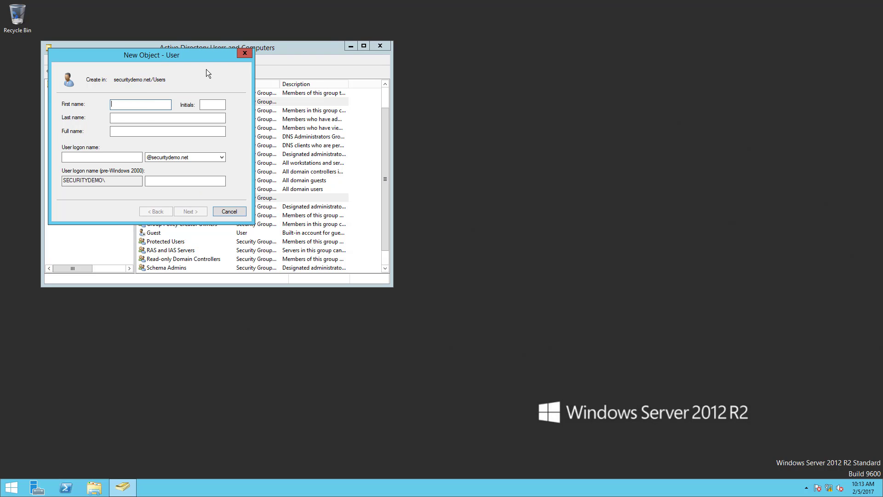
pyautogui.press('Tab')
pyautogui.hotkey('shift', 'Tab')
pyautogui.press('End')
pyautogui.press('Tab')
pyautogui.press('Tab')
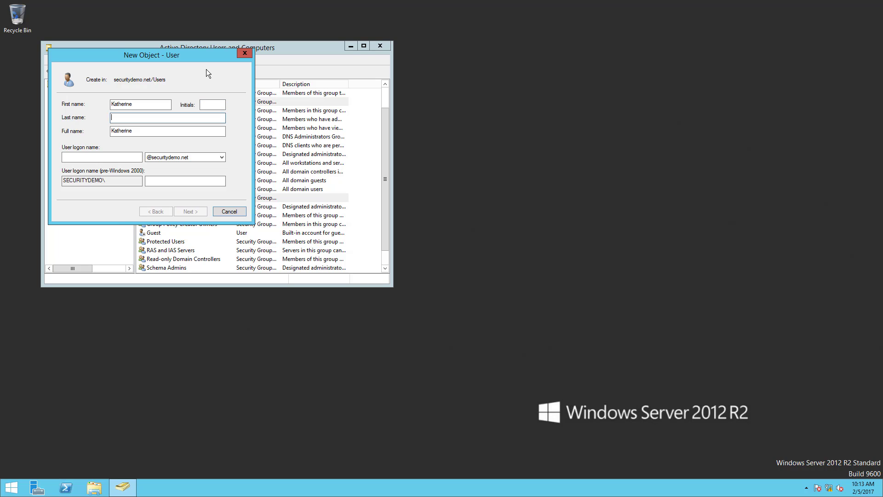
# Enter the new user's full name and logon name in the securitydemo.net domain, and continue to the password settings.
pyautogui.press('Tab')
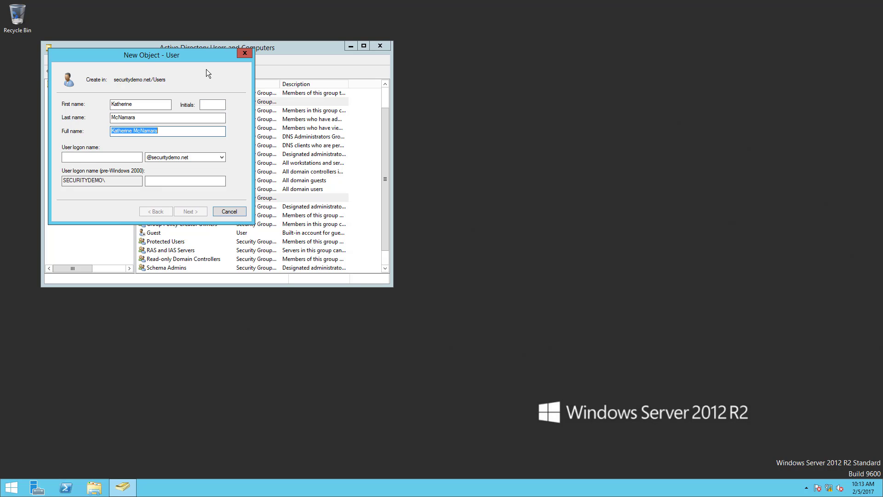
pyautogui.press('Tab')
pyautogui.write('katman')
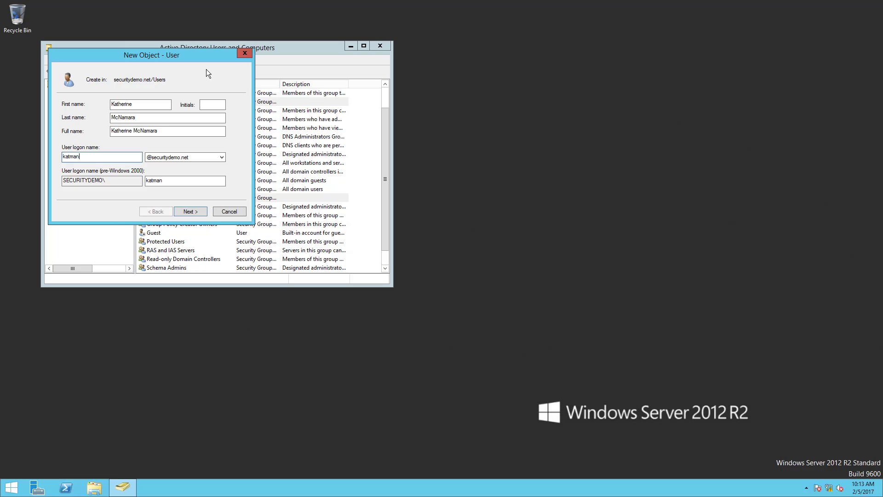
pyautogui.press('BackSpace')
pyautogui.press('BackSpace')
pyautogui.write('cnam')
pyautogui.click(189, 211)
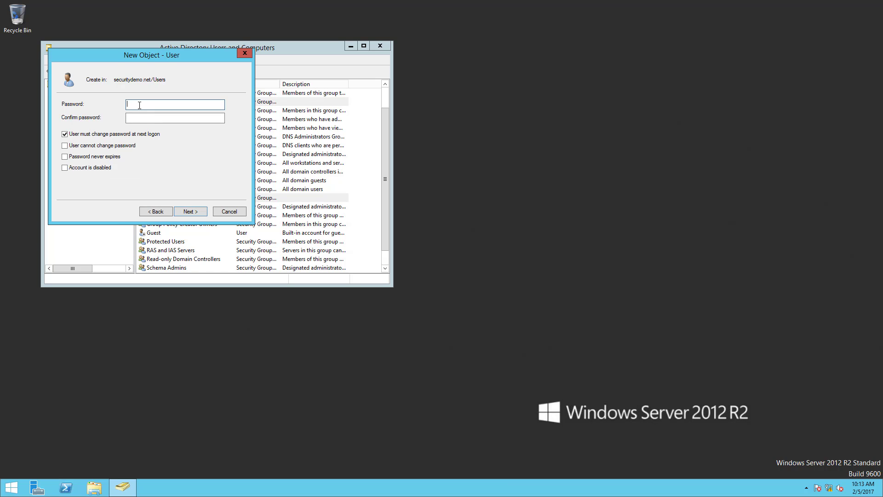
# Enter and confirm the account password, set it to never expire and not be changeable by the user, and finish creating the user.
pyautogui.click(64, 134)
pyautogui.click(65, 145)
pyautogui.write('•••••••••••')
pyautogui.press('Tab')
pyautogui.write('••••••••••')
pyautogui.click(192, 210)
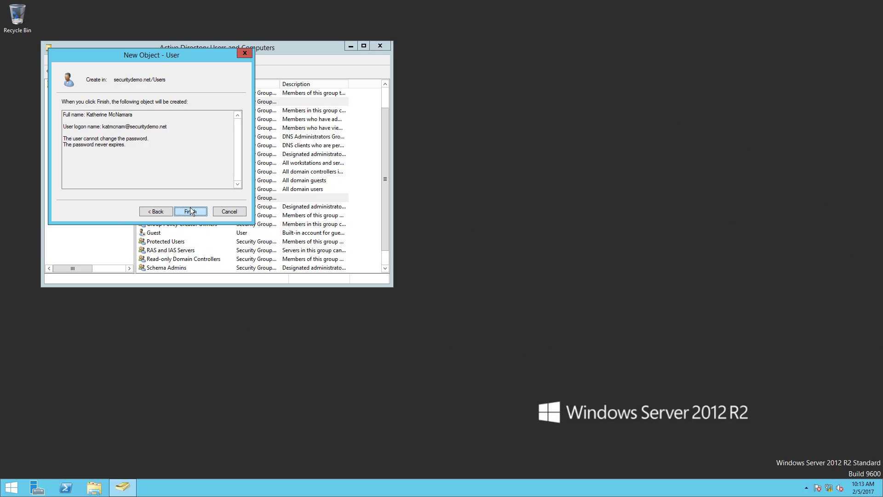
pyautogui.click(191, 212)
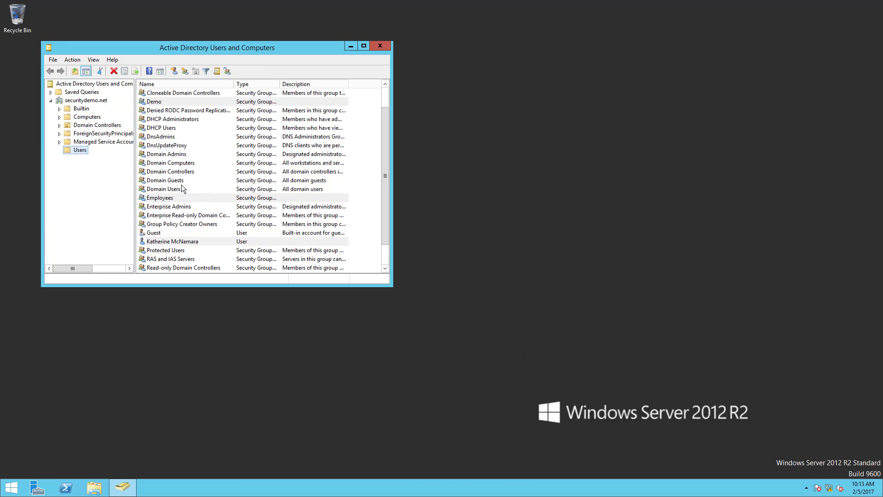
# Open the new user's properties and fill in the user's e-mail address.
pyautogui.doubleClick(184, 244)
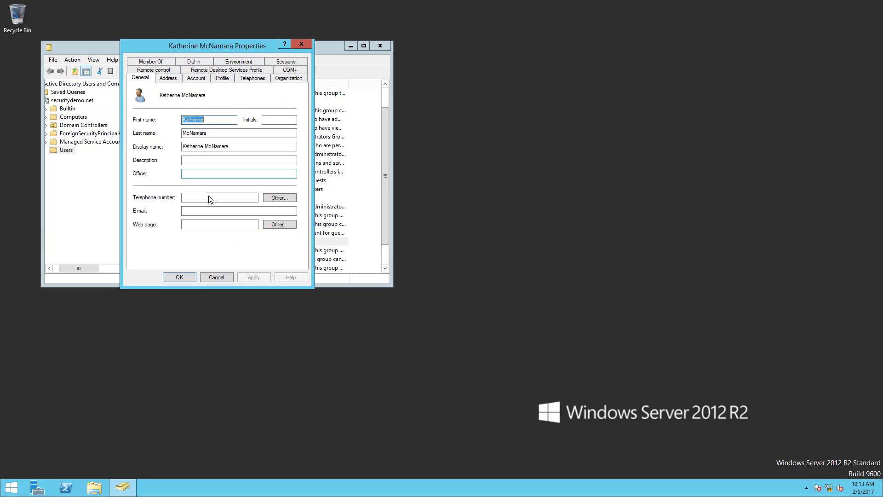
pyautogui.click(201, 211)
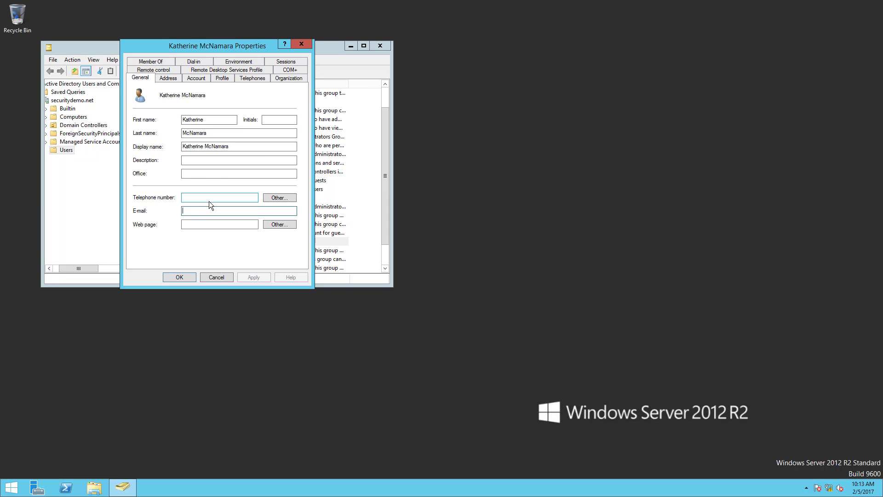
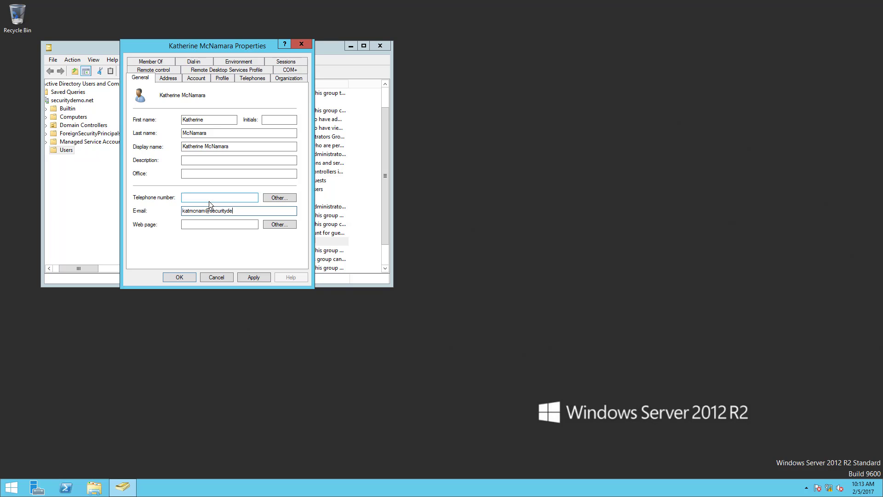
# In the user's group memberships, start adding a group and resolve the name "enterprise admin" to Enterprise Admins.
pyautogui.click(169, 61)
pyautogui.click(159, 190)
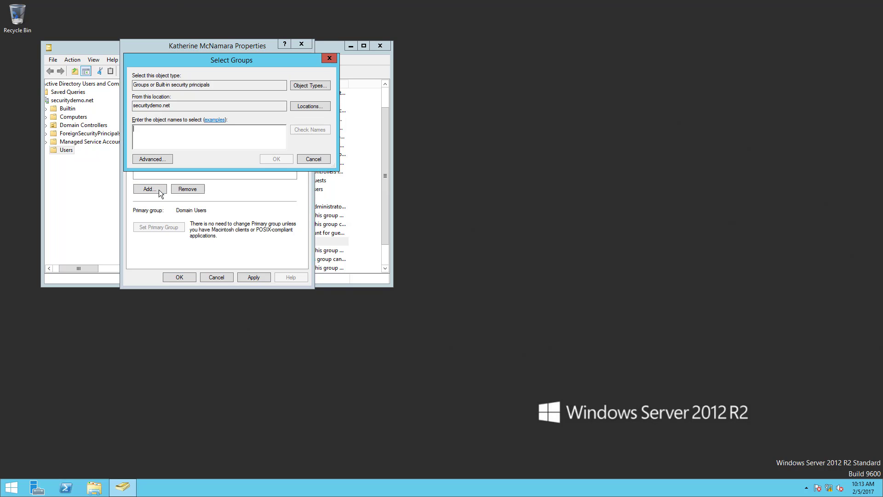
pyautogui.write('enterprise ')
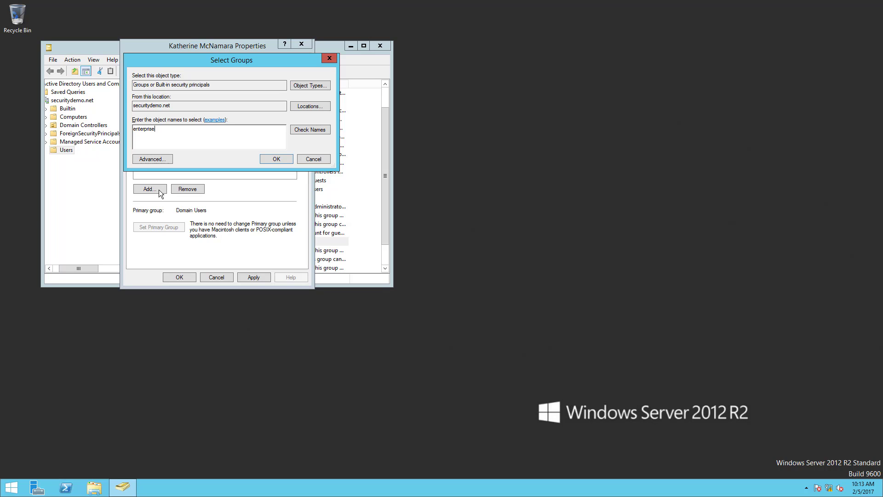
pyautogui.write('admin')
pyautogui.click(308, 130)
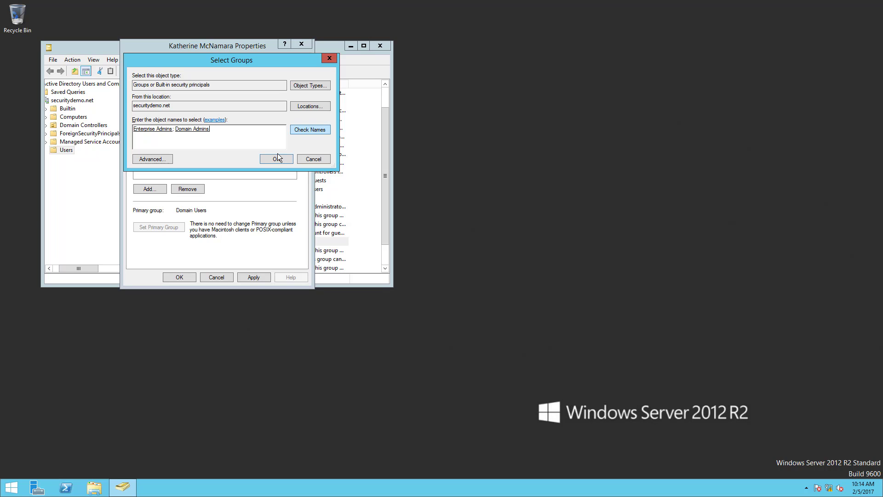
# Add the user to the Enterprise Admins and Domain Admins groups and save the user's properties.
pyautogui.press('Return')
pyautogui.click(175, 278)
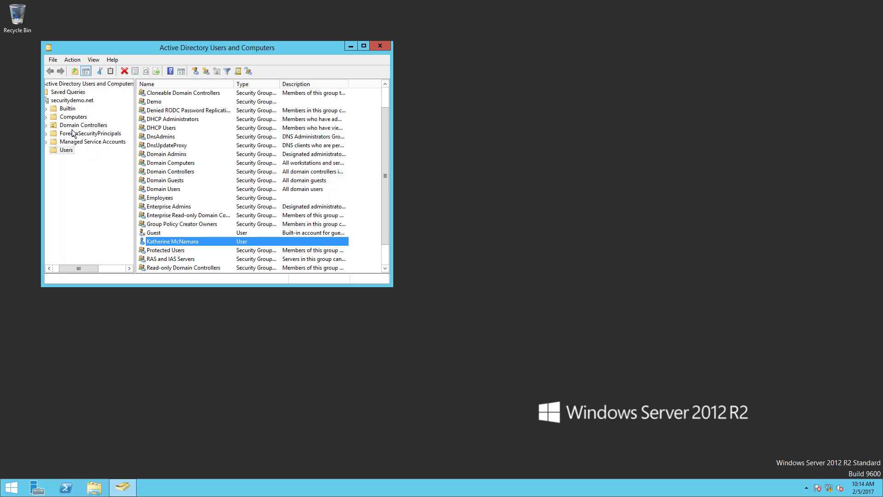
# Start a new user in the Users container with first name Demo and last name User.
pyautogui.rightClick(65, 150)
pyautogui.moveTo(115, 178)
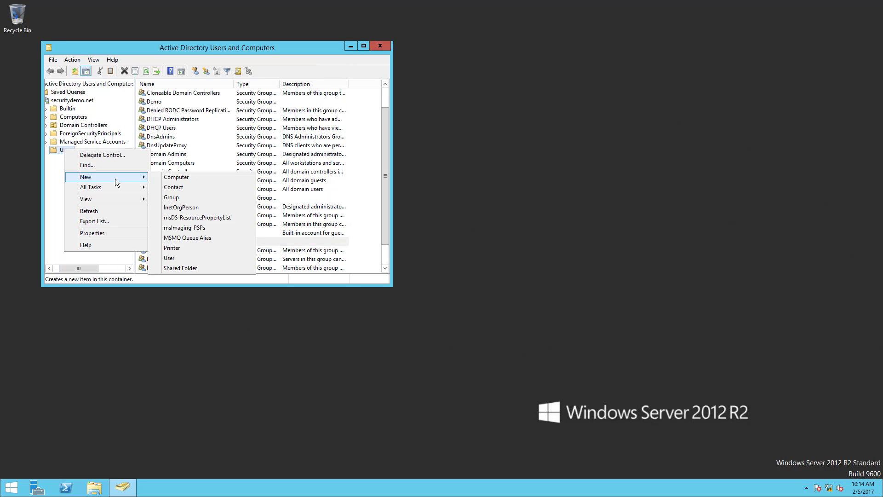
pyautogui.click(193, 260)
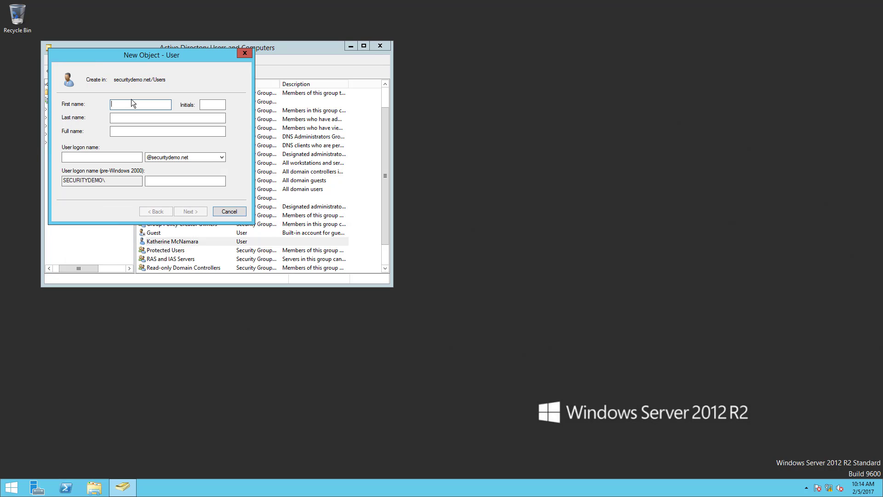
pyautogui.write('Demo')
pyautogui.press('Tab')
# Set the user logon name to demouser in securitydemo.net and continue to the password settings.
pyautogui.press('Tab')
pyautogui.write('USer')
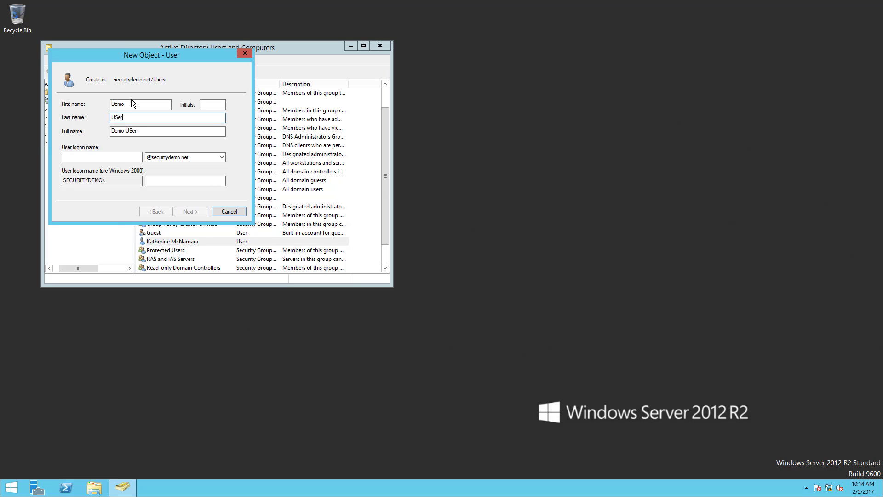
pyautogui.press('BackSpace')
pyautogui.press('BackSpace')
pyautogui.press('BackSpace')
pyautogui.write('ser')
pyautogui.press('Tab')
pyautogui.press('Tab')
pyautogui.write('demo')
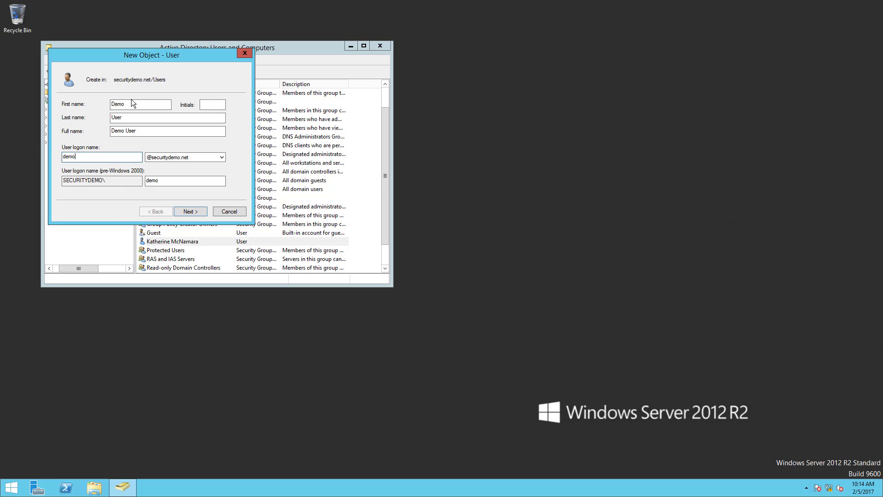
pyautogui.write('user')
pyautogui.click(198, 211)
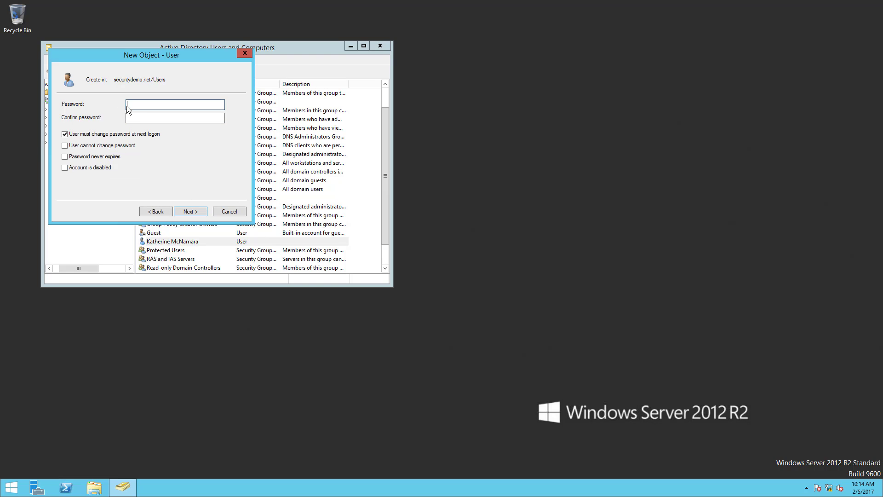
# Enter and confirm Demo User's password, set it to never expire and not be changeable by the user, and finish creating the account.
pyautogui.click(65, 145)
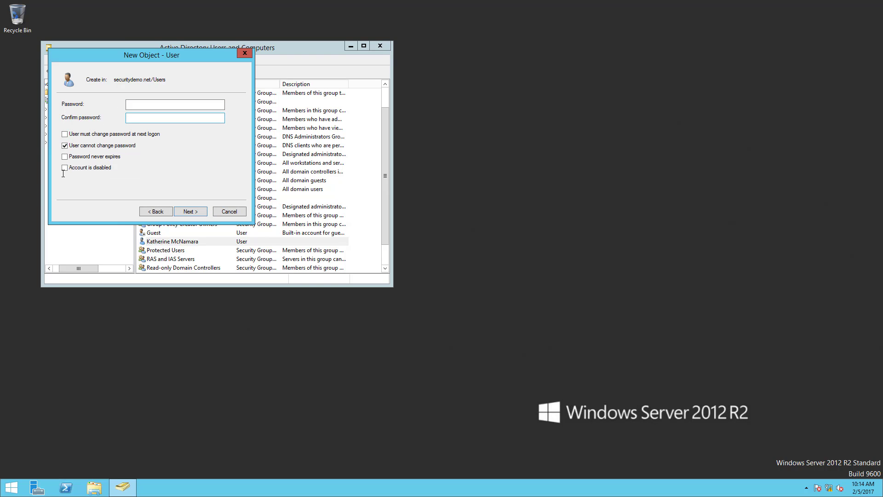
pyautogui.click(65, 156)
pyautogui.click(164, 106)
pyautogui.write('Pass123')
pyautogui.press('Tab')
pyautogui.write('Pass123')
pyautogui.click(199, 214)
pyautogui.click(199, 213)
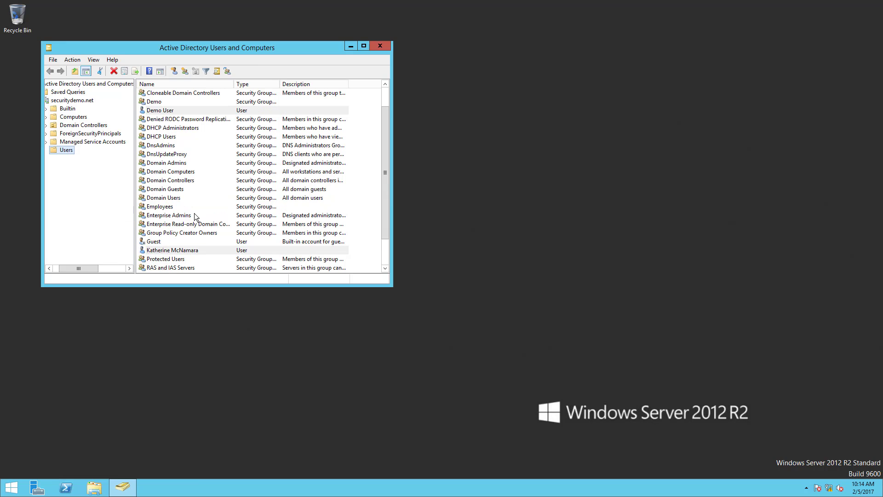
pyautogui.rightClick(162, 110)
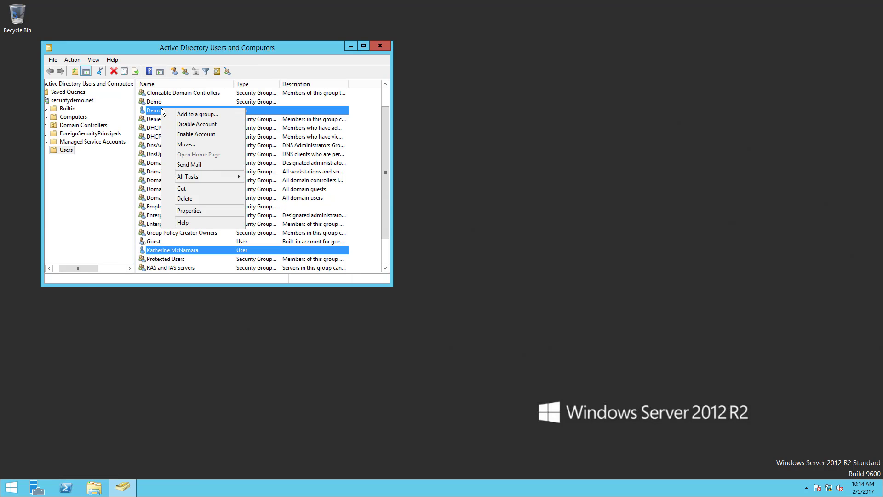
pyautogui.click(198, 215)
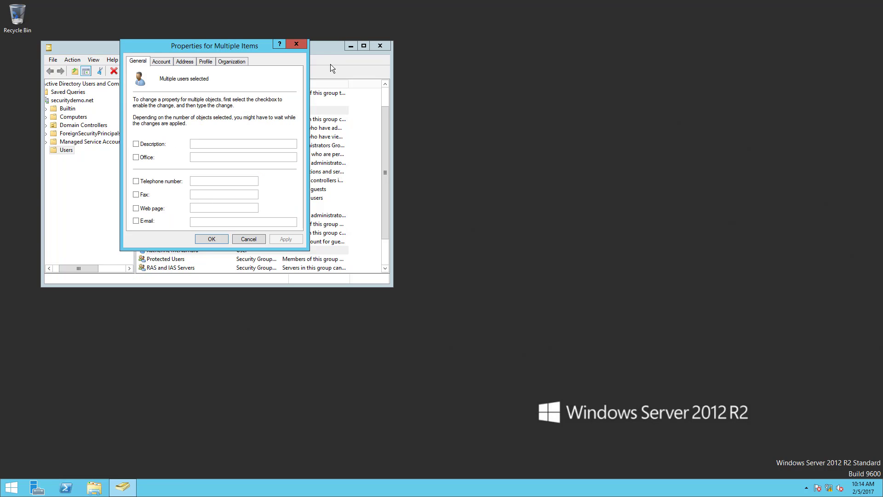
pyautogui.click(296, 45)
pyautogui.click(239, 120)
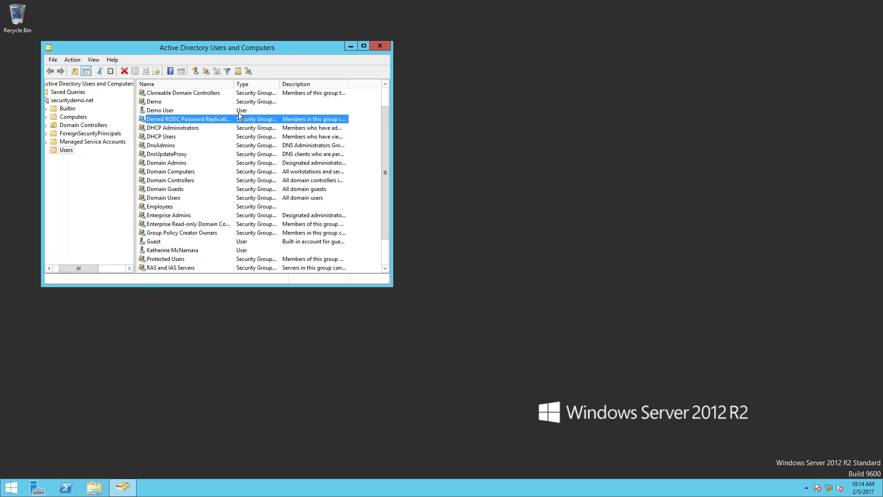
# Open the properties of Demo User alone and fill in the user's e-mail address.
pyautogui.click(239, 113)
pyautogui.rightClick(239, 115)
pyautogui.click(272, 237)
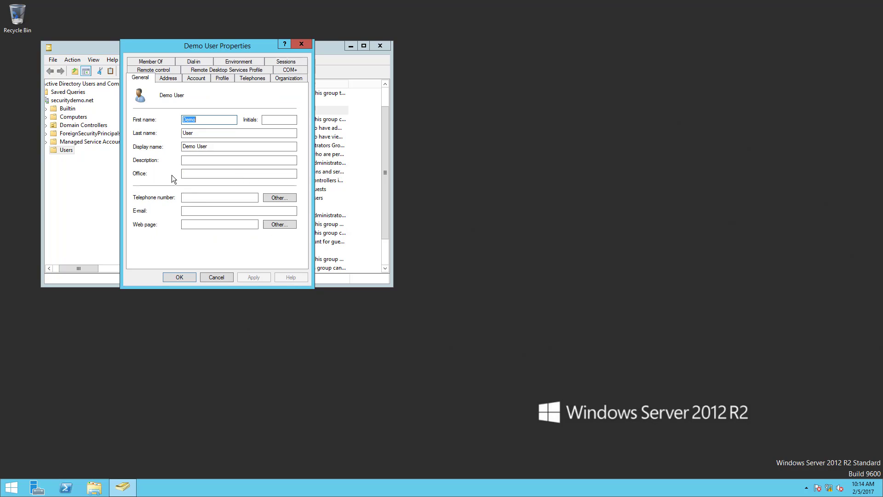
pyautogui.click(198, 210)
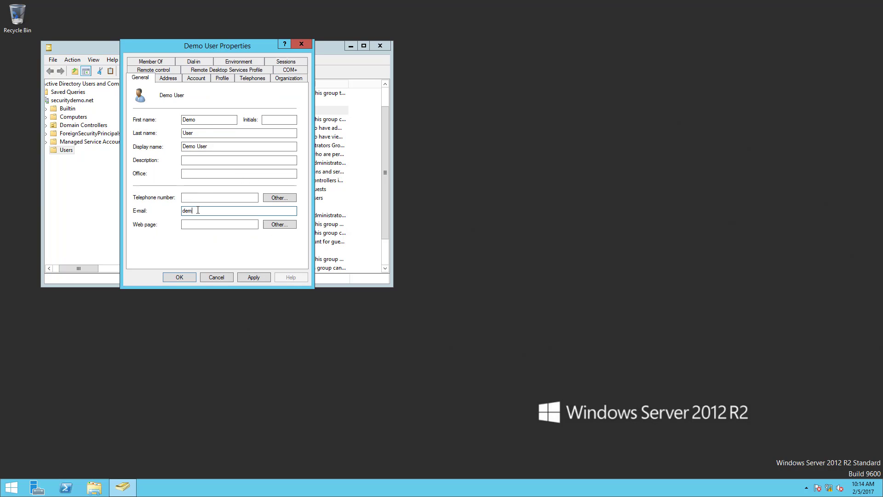
# Add Demo User to the Demo group in the user's group memberships.
pyautogui.click(197, 78)
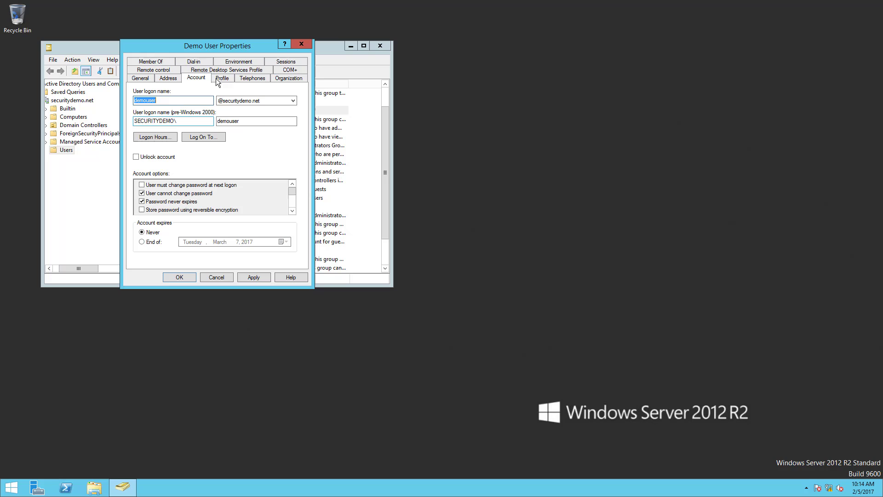
pyautogui.click(168, 62)
pyautogui.click(166, 192)
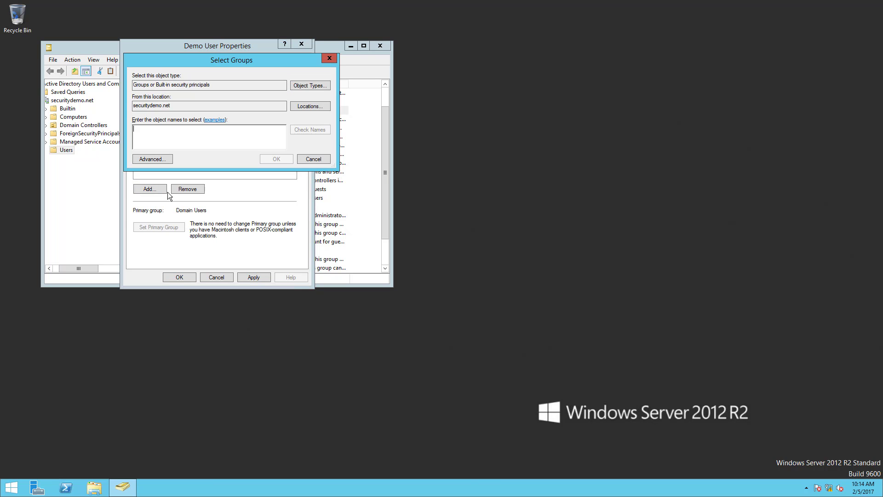
pyautogui.write('demo')
pyautogui.press('Return')
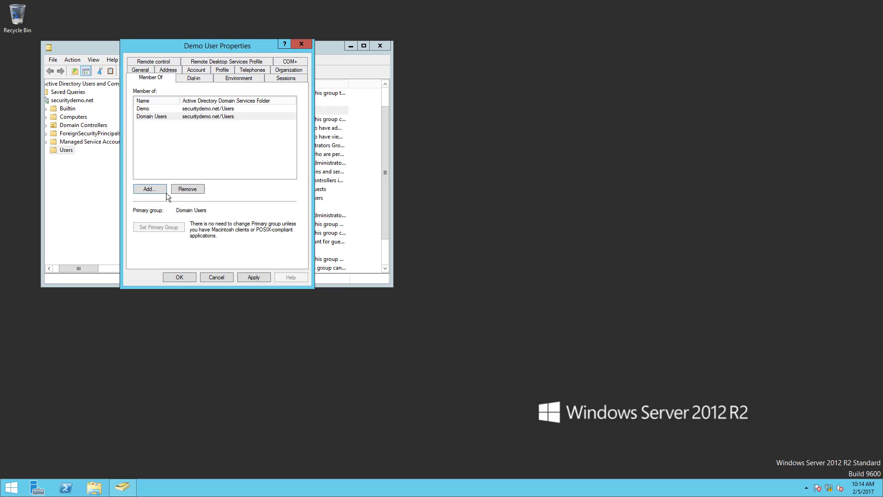
# Add Demo User to the Domain Admins group and save the user's properties.
pyautogui.click(166, 195)
pyautogui.write('domain admins')
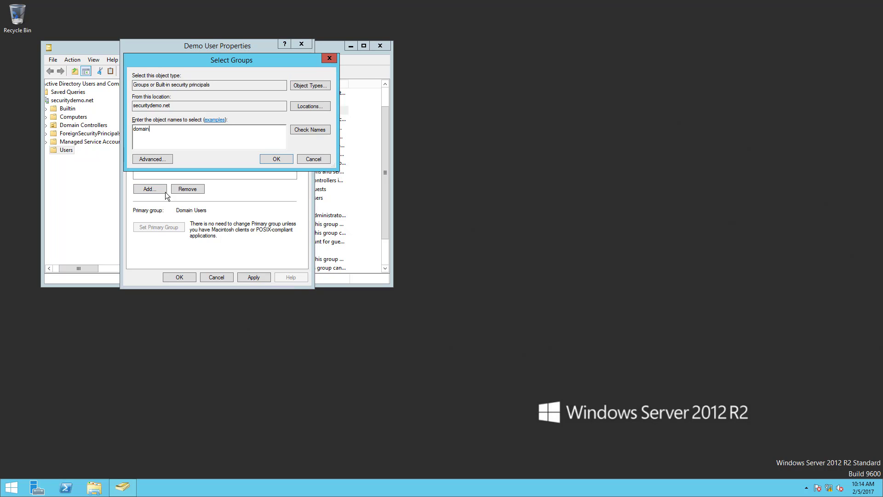
pyautogui.press('Return')
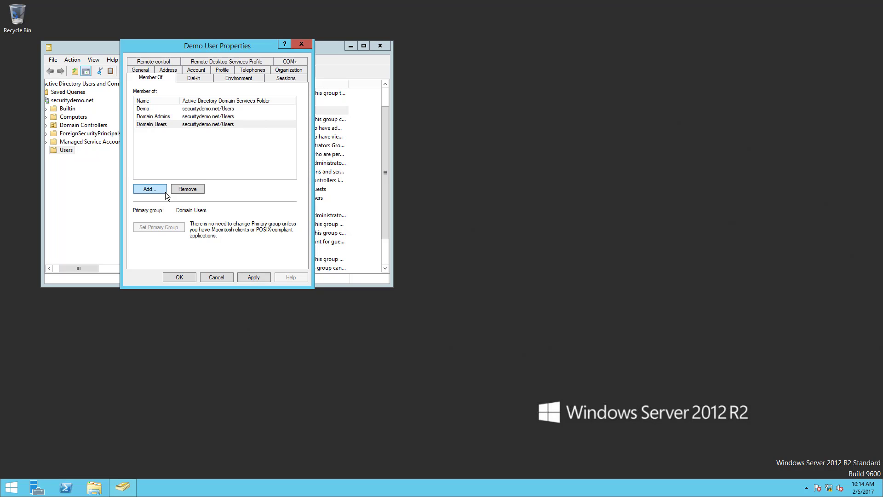
pyautogui.click(170, 276)
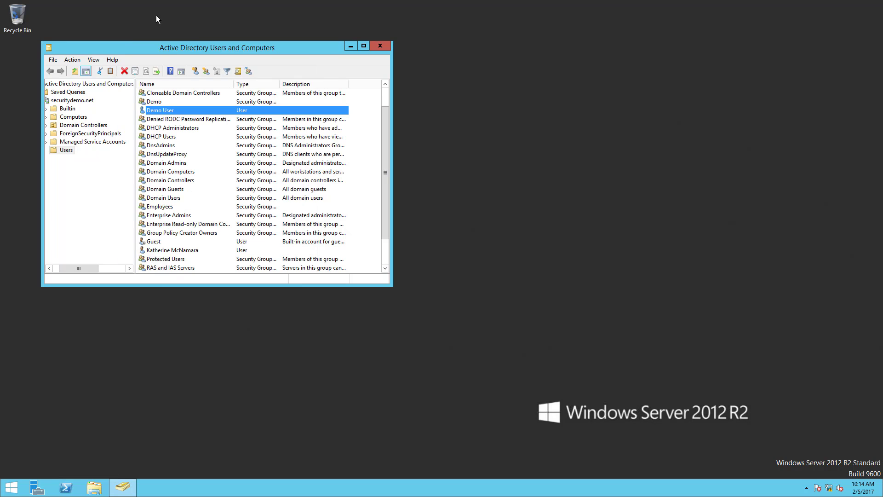
# Start another new user in the Users container and enter the user's first and last name.
pyautogui.rightClick(61, 152)
pyautogui.moveTo(121, 183)
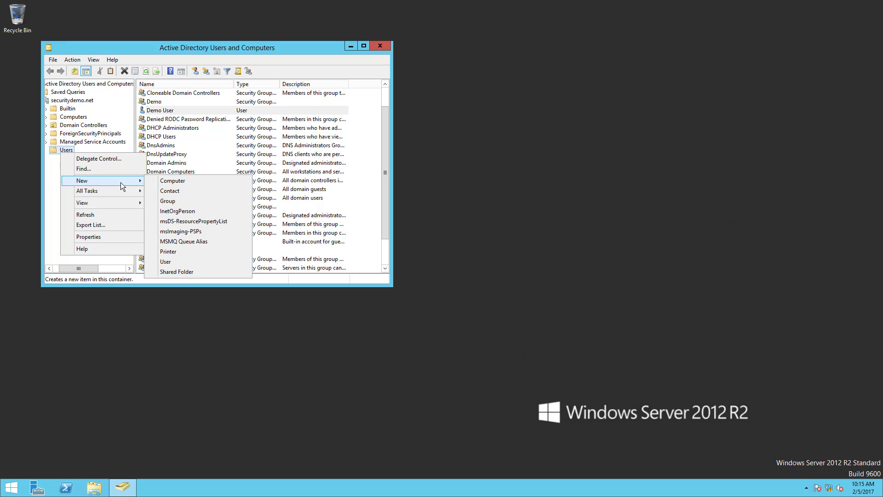
pyautogui.click(167, 262)
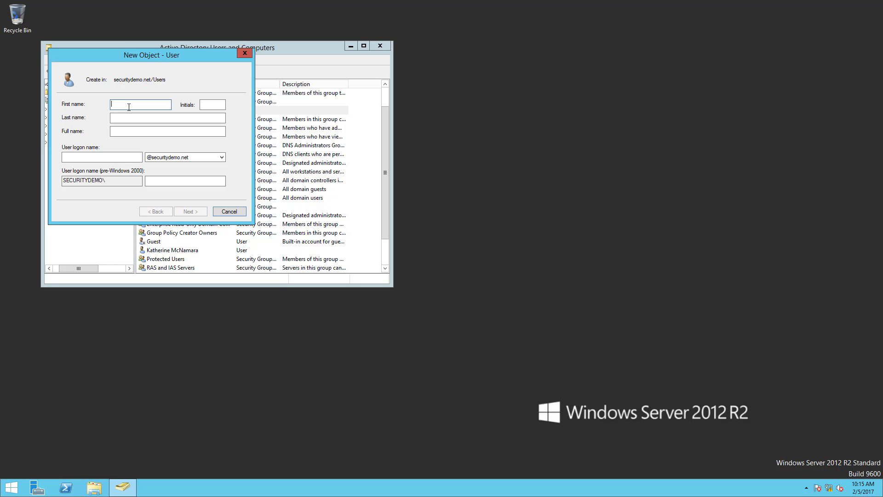
pyautogui.write('Jessuca')
pyautogui.press('BackSpace')
pyautogui.press('BackSpace')
pyautogui.press('BackSpace')
pyautogui.press('BackSpace')
pyautogui.write('sica')
pyautogui.press('Tab')
pyautogui.press('Tab')
pyautogui.write('Jone')
# Enter the new user's logon name in the securitydemo.net domain and continue to the password settings.
pyautogui.press('Tab')
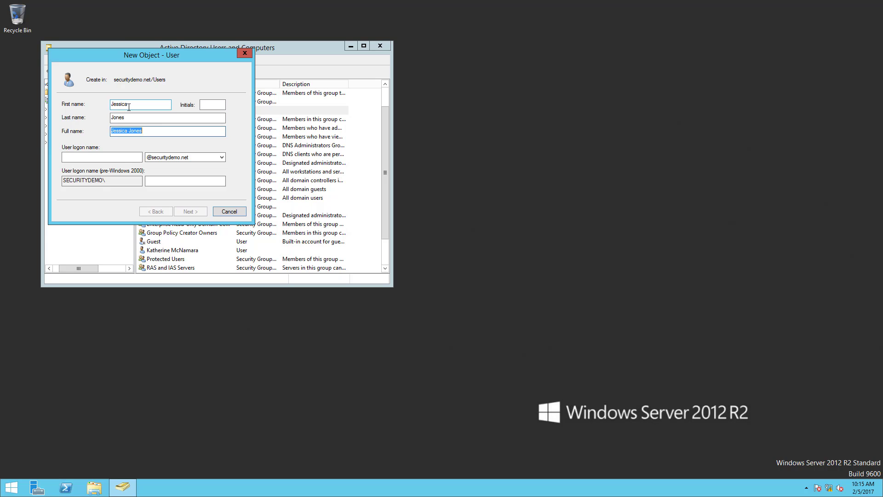
pyautogui.press('Tab')
pyautogui.write('jjone')
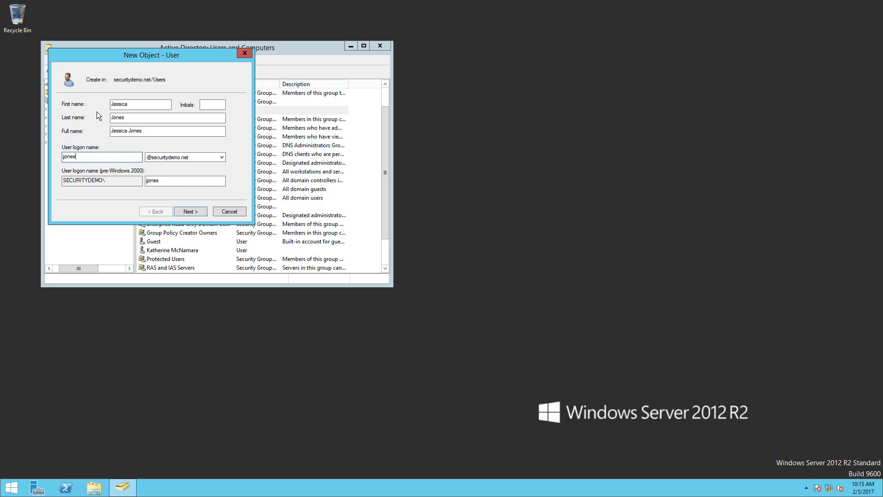
pyautogui.click(193, 211)
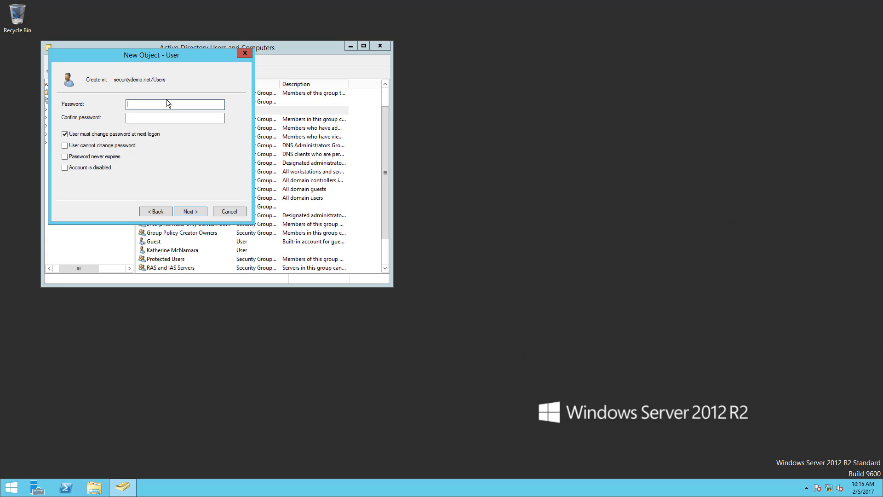
# Enter and confirm the new user's password, make it non-expiring and unchangeable by the user, and finish creating the account.
pyautogui.write('●●●●●●●')
pyautogui.press('Tab')
pyautogui.write('●●●')
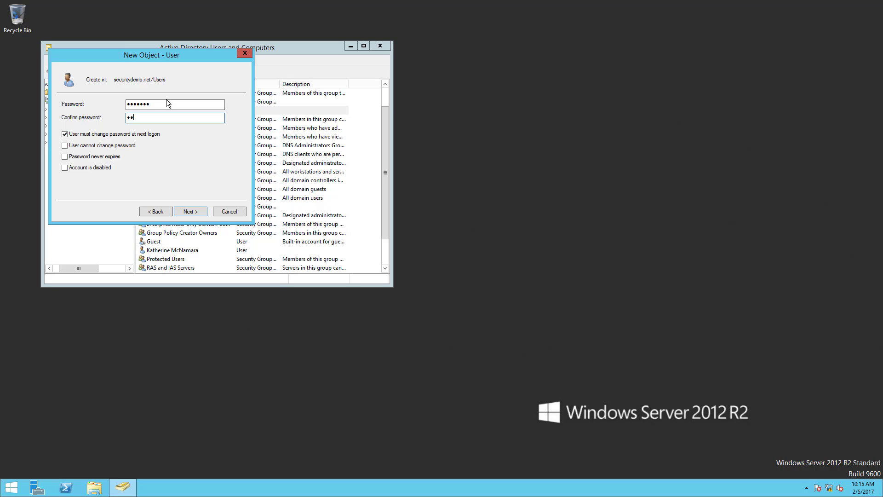
pyautogui.write('●●●●')
pyautogui.click(64, 134)
pyautogui.click(64, 145)
pyautogui.click(64, 156)
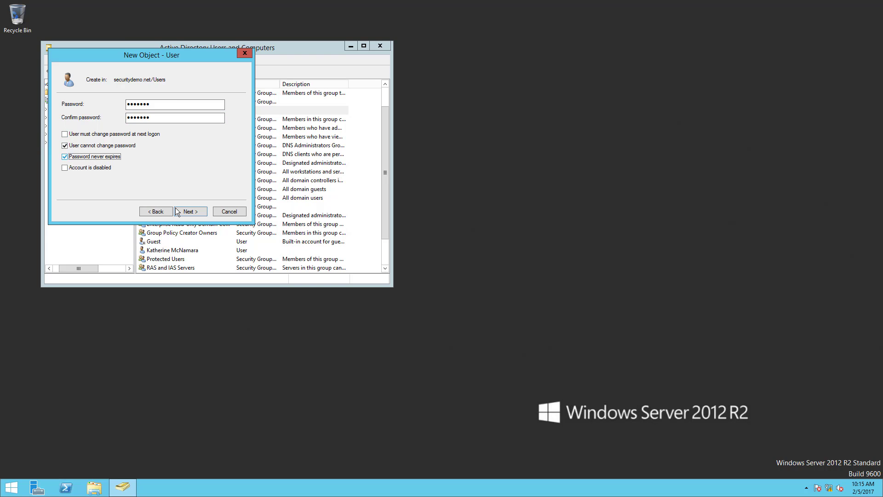
pyautogui.click(199, 213)
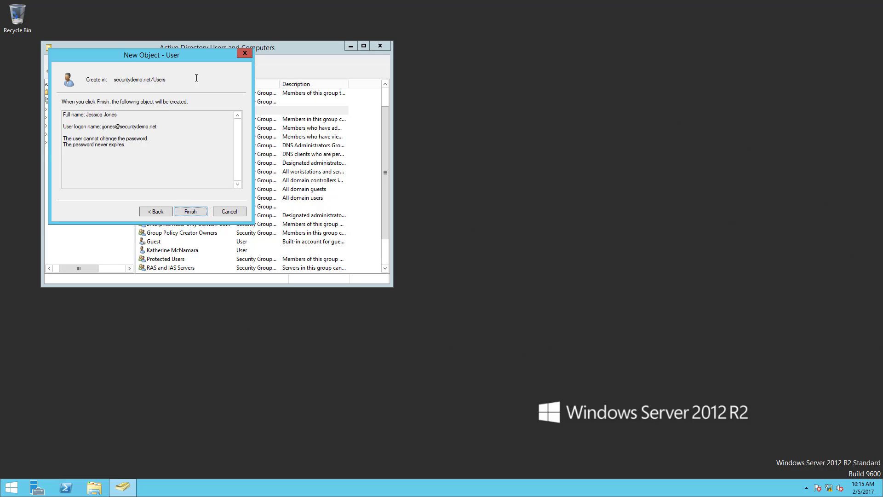
pyautogui.click(190, 211)
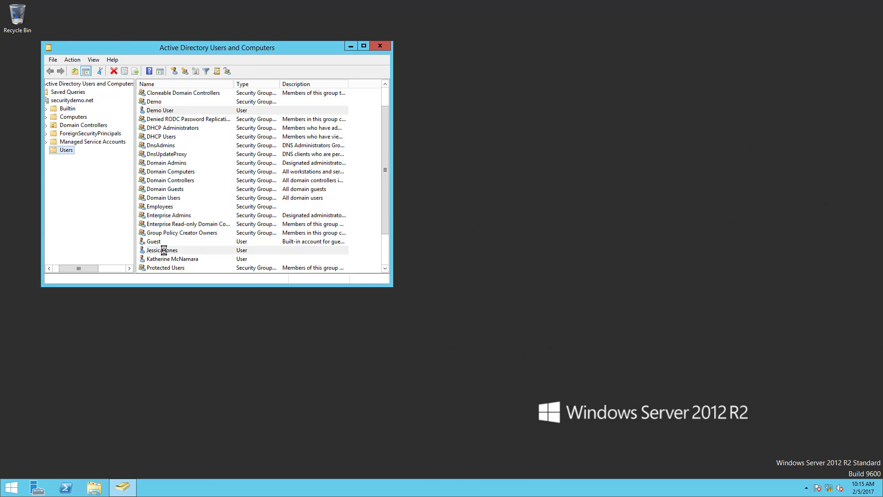
# Open the newly created user's properties and enter the user's e-mail address in the securitydemo.net domain.
pyautogui.doubleClick(164, 250)
pyautogui.click(213, 210)
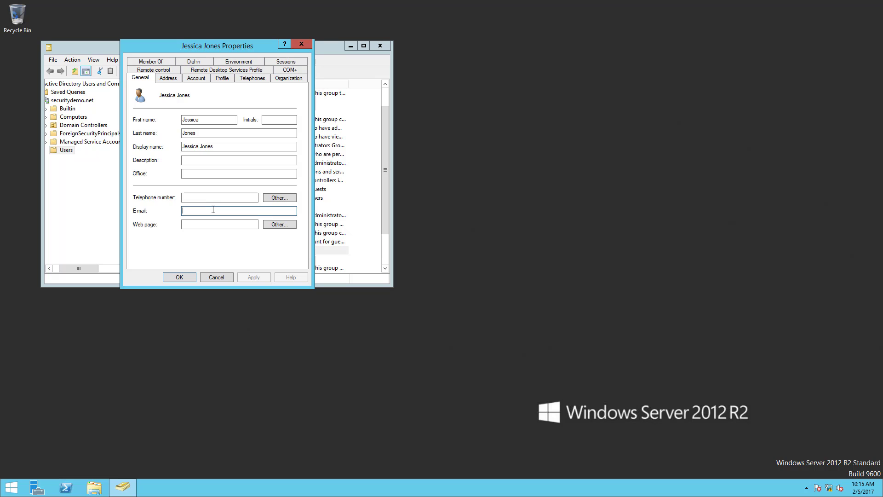
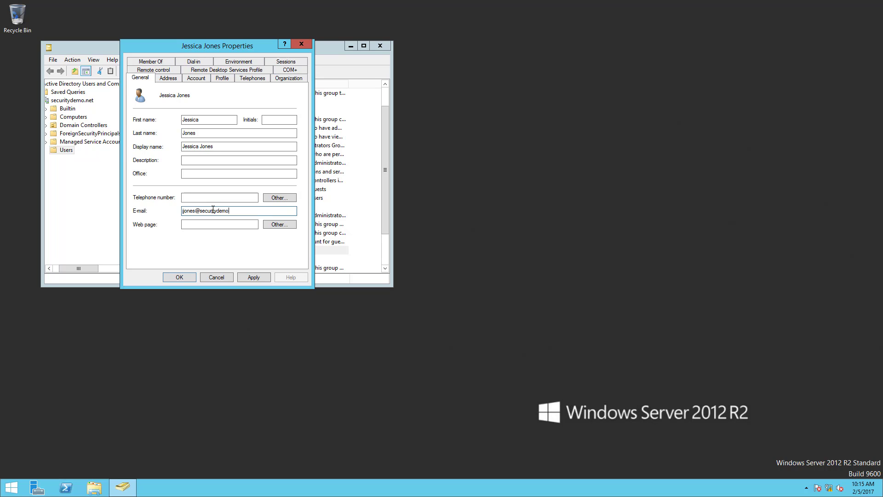
# Add the user to the Employees group and save the user's properties.
pyautogui.click(150, 61)
pyautogui.click(162, 189)
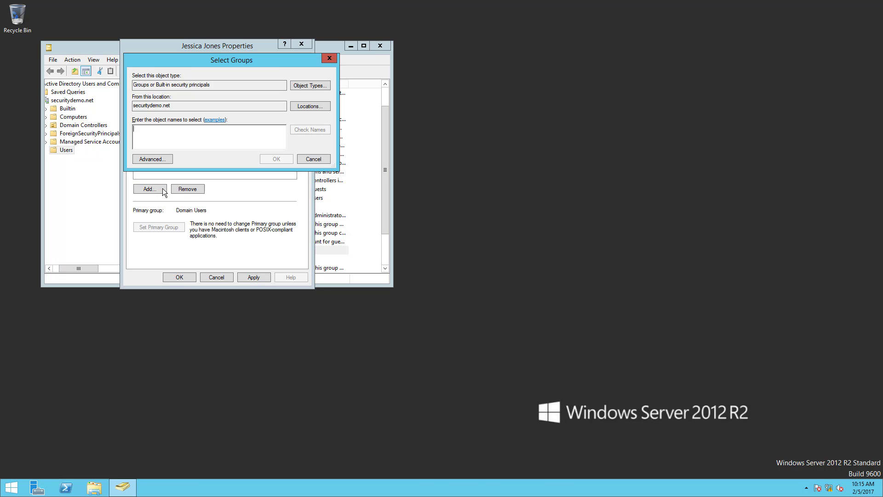
pyautogui.write('emp')
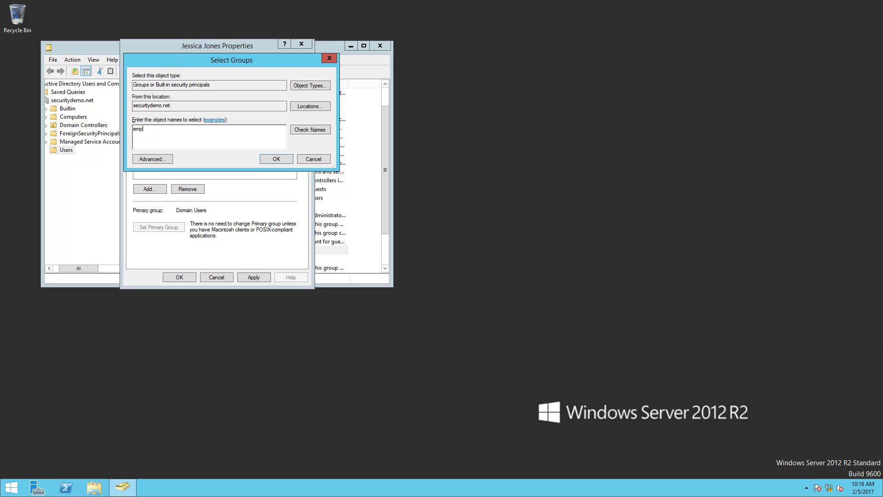
pyautogui.write('loyees')
pyautogui.press('Return')
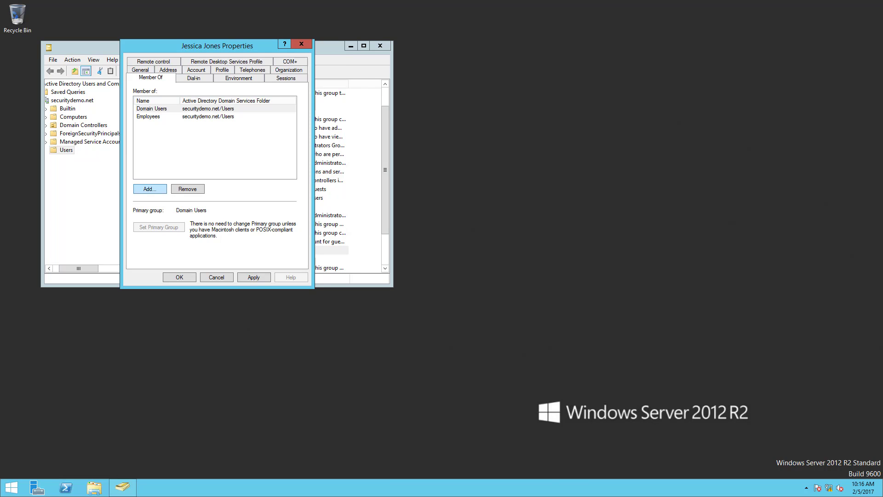
pyautogui.click(178, 277)
# Start a new user in the Users container, enter the user's first, last and logon names, and continue to the password settings.
pyautogui.rightClick(60, 154)
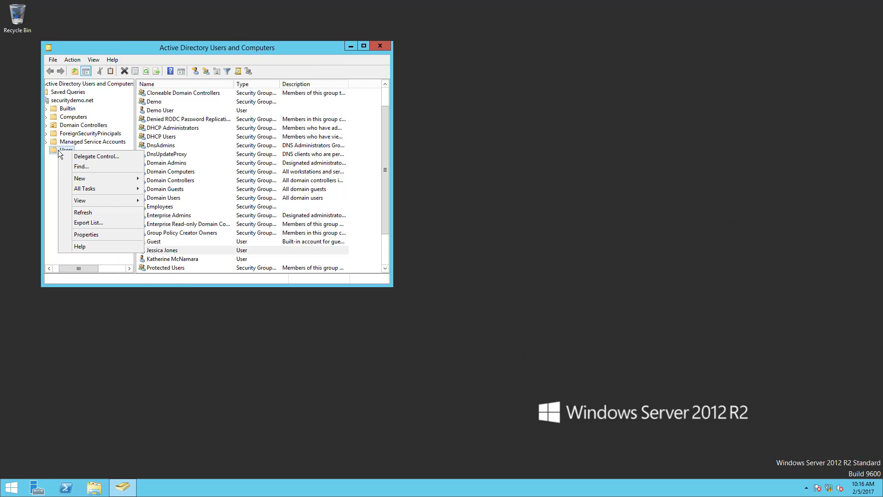
pyautogui.moveTo(109, 181)
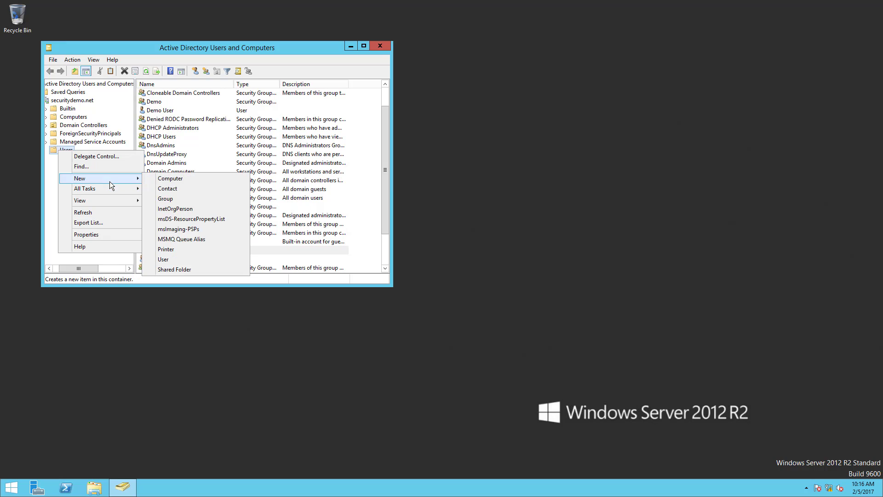
pyautogui.click(163, 259)
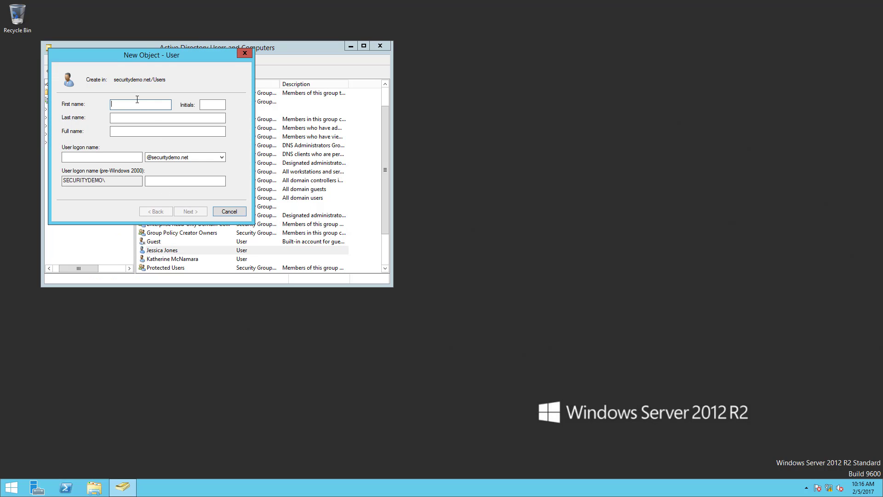
pyautogui.write('Ton')
pyautogui.press('Tab')
pyautogui.press('Tab')
pyautogui.write('Stark')
pyautogui.press('Tab')
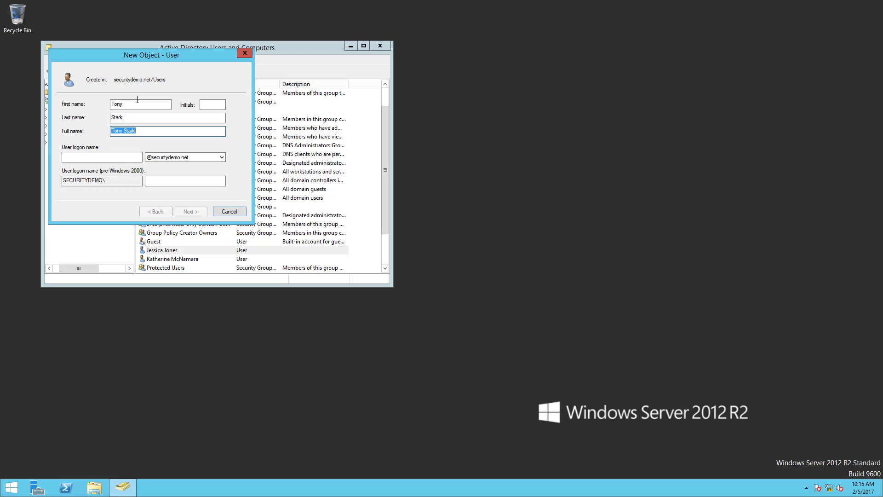
pyautogui.press('Tab')
pyautogui.write('tstart')
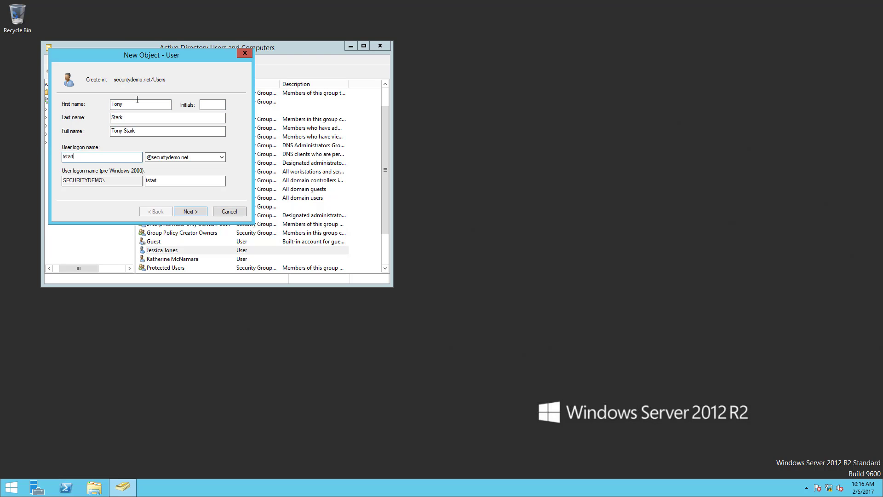
pyautogui.click(184, 211)
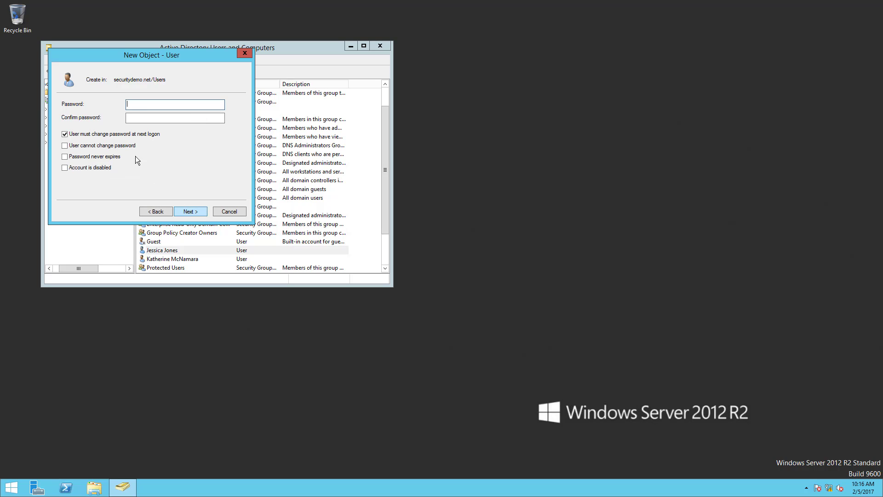
# Make the password non-expiring and unchangeable by the user, enter and confirm the user's password, and finish creating the account.
pyautogui.click(66, 134)
pyautogui.click(65, 146)
pyautogui.click(65, 157)
pyautogui.click(148, 105)
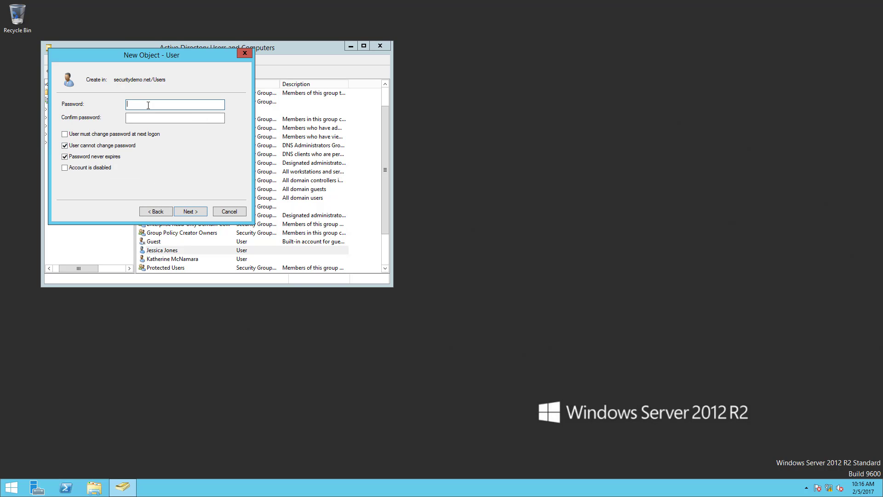
pyautogui.write('•••••••')
pyautogui.press('Tab')
pyautogui.write('•••••••')
pyautogui.click(196, 210)
pyautogui.click(196, 210)
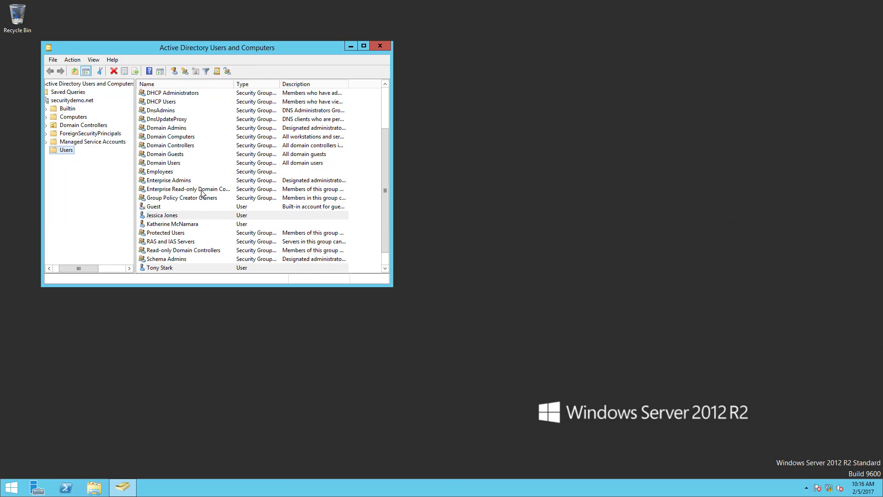
# Open the properties of the newly created user and enter the user's securitydemo.net e-mail address.
pyautogui.click(173, 266)
pyautogui.rightClick(173, 266)
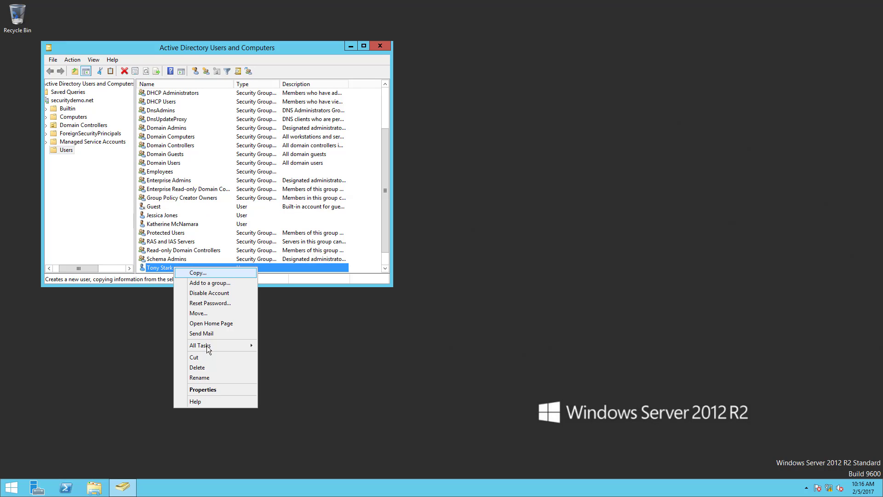
pyautogui.click(207, 391)
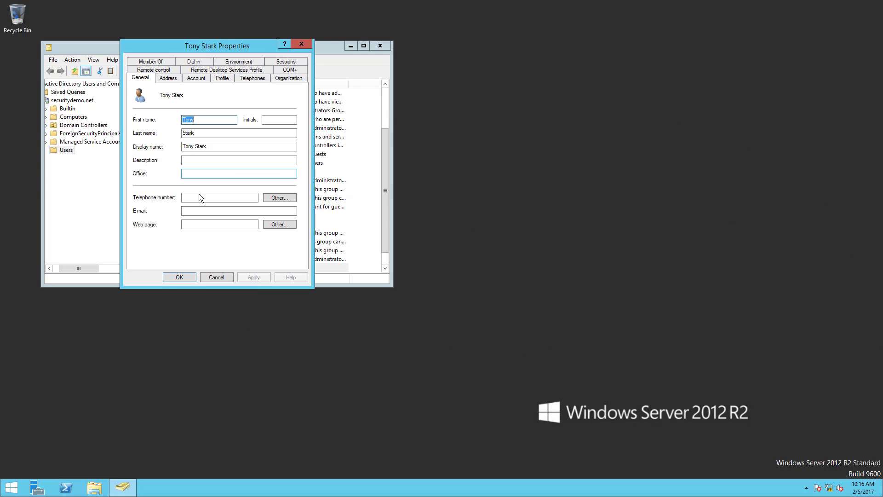
pyautogui.click(204, 209)
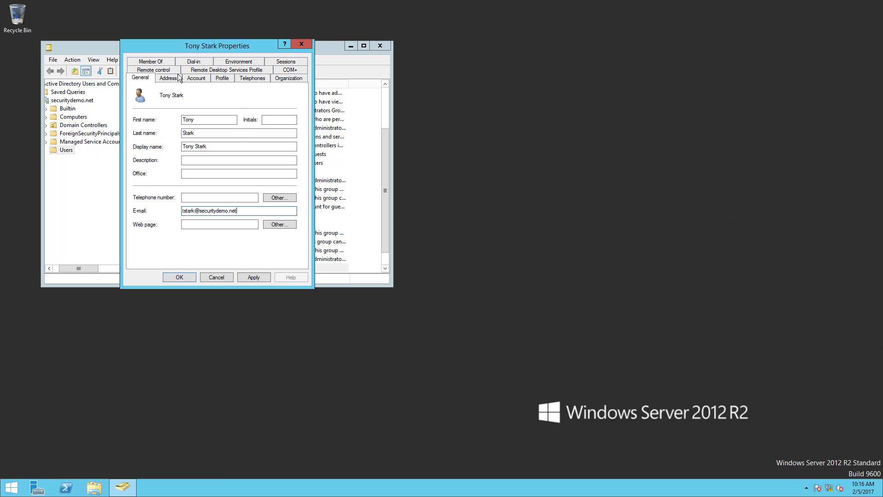
# Add the user to the Vendors group and save the user's properties.
pyautogui.click(150, 61)
pyautogui.click(151, 189)
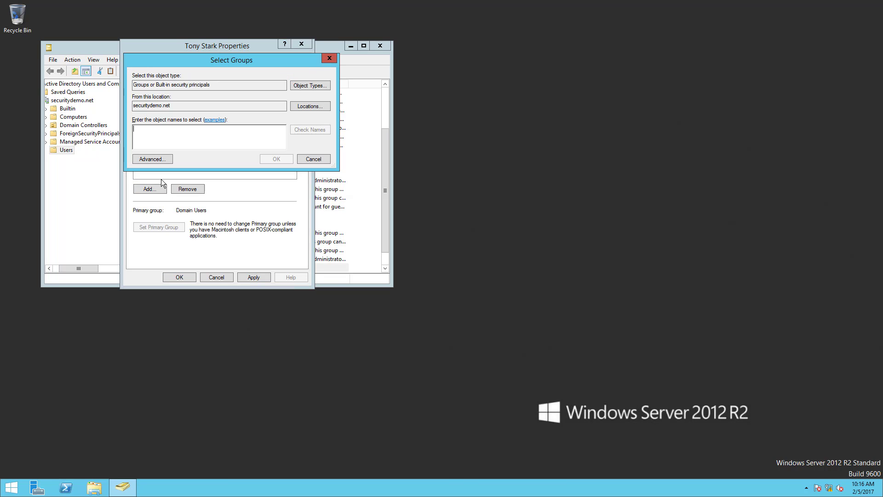
pyautogui.write('vendors')
pyautogui.press('Return')
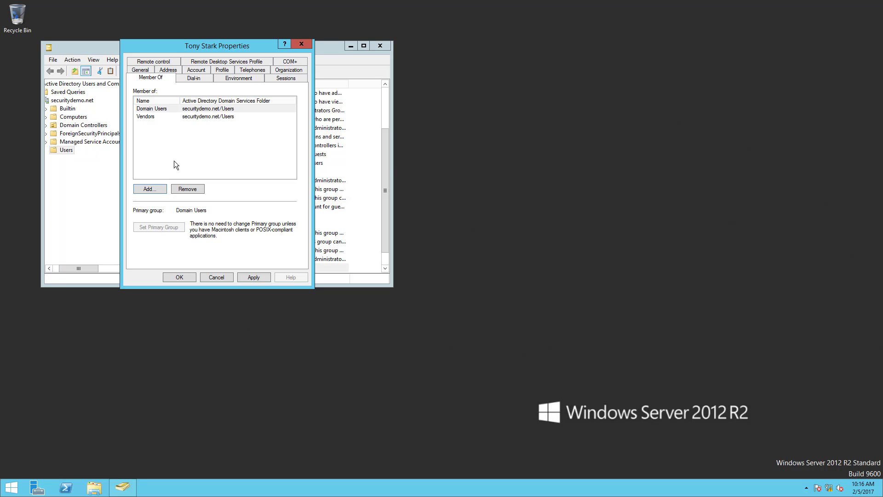
pyautogui.press('Return')
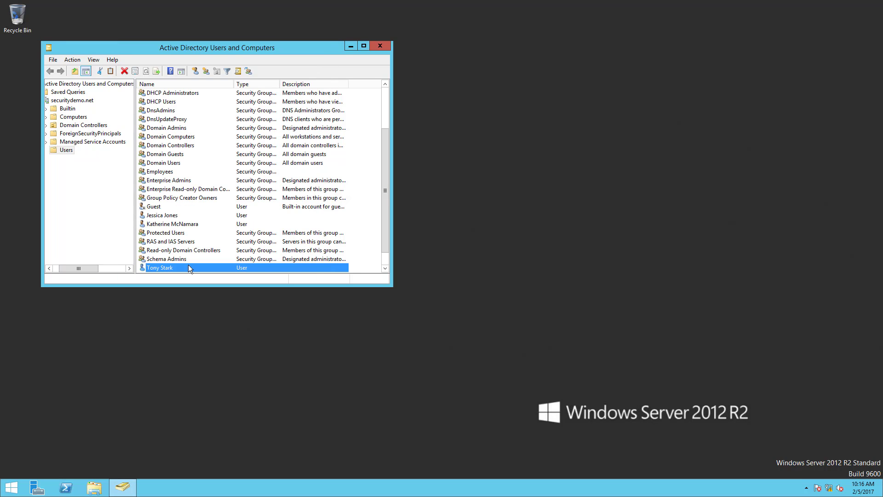
# Check the logon name in the account properties of the user who belongs to the Employees group.
pyautogui.doubleClick(165, 215)
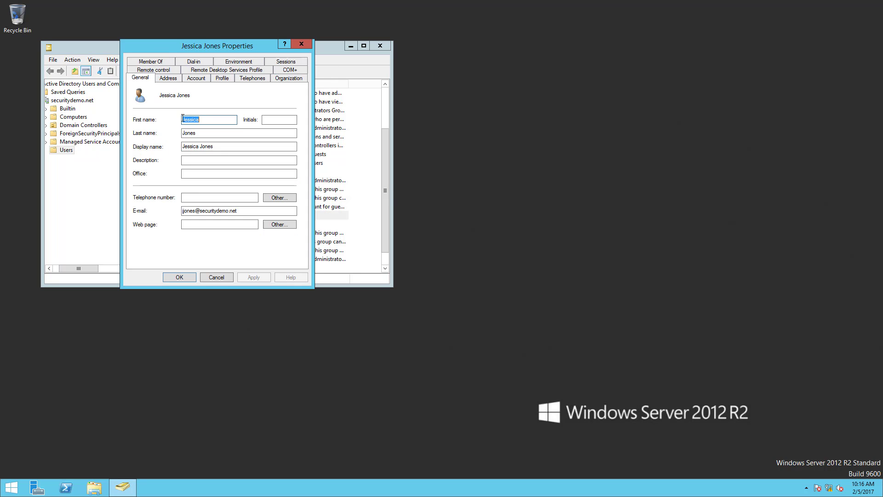
pyautogui.click(196, 78)
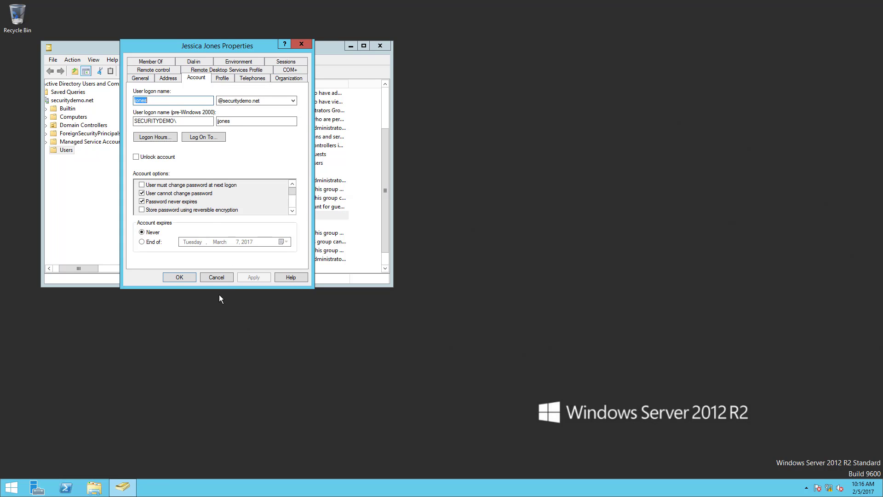
pyautogui.click(180, 277)
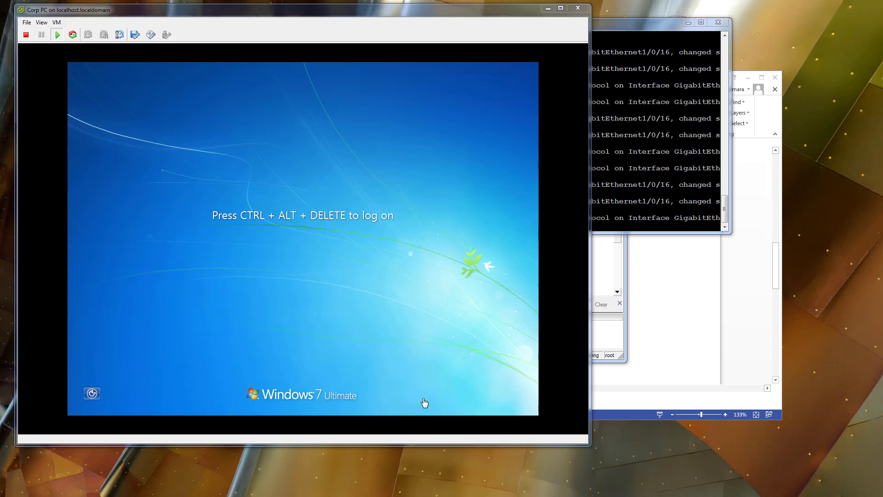
# Switch to the Corp PC virtual machine console and log on to SECURITYDEMO with the Employees user's logon name and password.
pyautogui.click(56, 22)
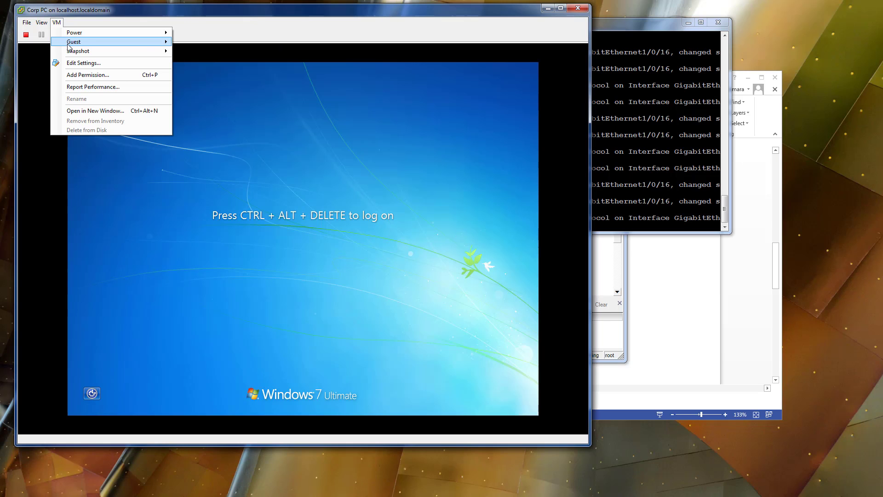
pyautogui.moveTo(74, 41)
pyautogui.click(231, 51)
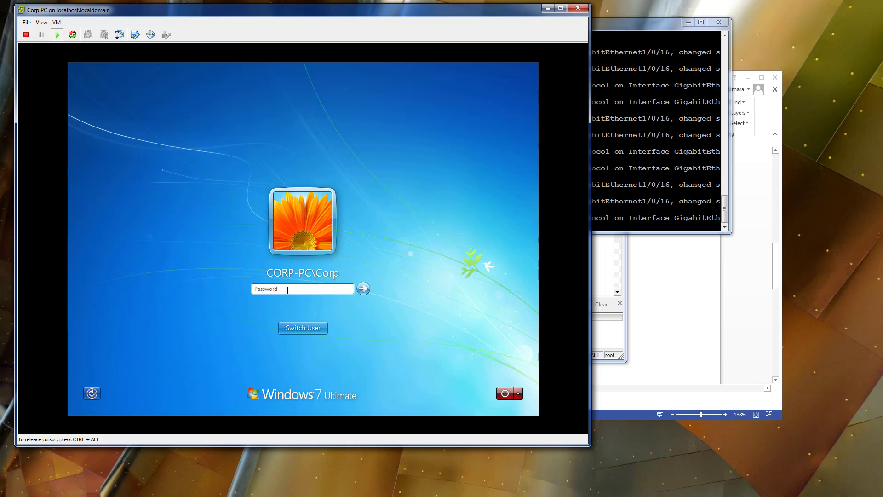
pyautogui.click(302, 328)
pyautogui.click(353, 270)
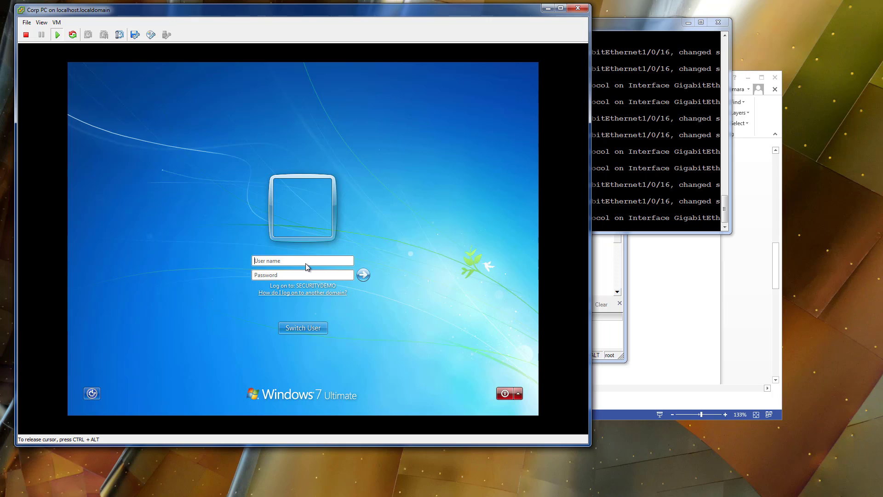
pyautogui.write('jjones')
pyautogui.write('•••••••')
pyautogui.press('Return')
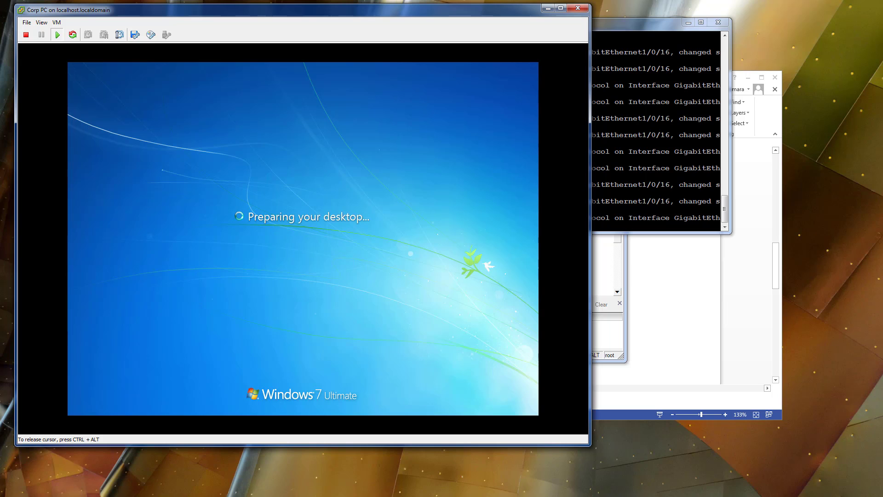
# Release the cursor from the virtual machine and close the PuTTY session to 10.95.61.94.
pyautogui.hotkey('ctrl', 'alt')
pyautogui.moveTo(662, 26); pyautogui.dragTo(696, 26)
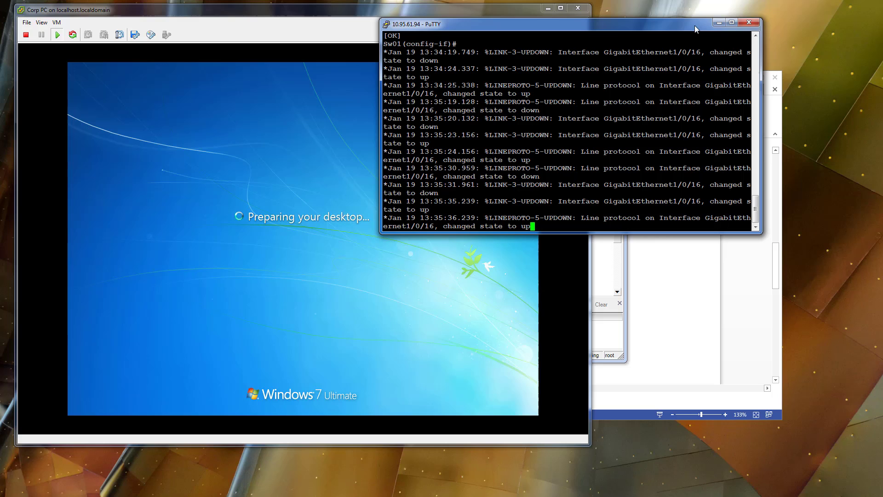
pyautogui.click(748, 22)
pyautogui.click(461, 292)
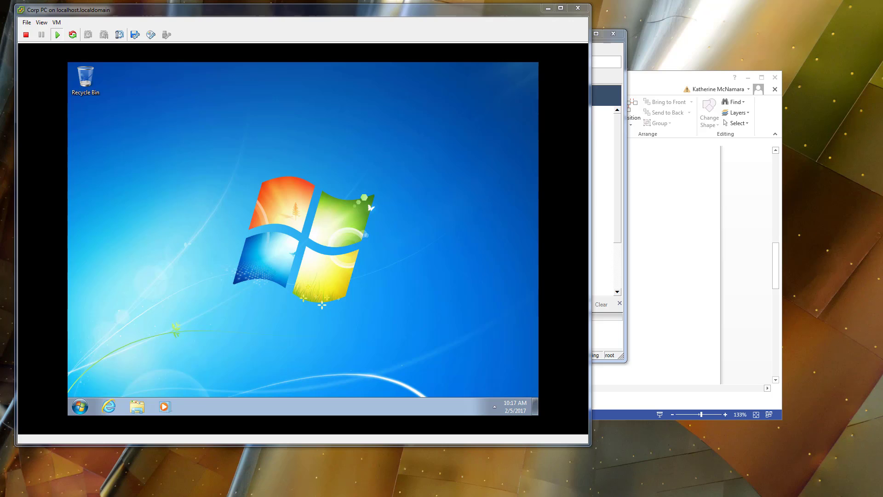
# Check the hidden notification icons and the network status on the Corp PC desktop.
pyautogui.click(230, 236)
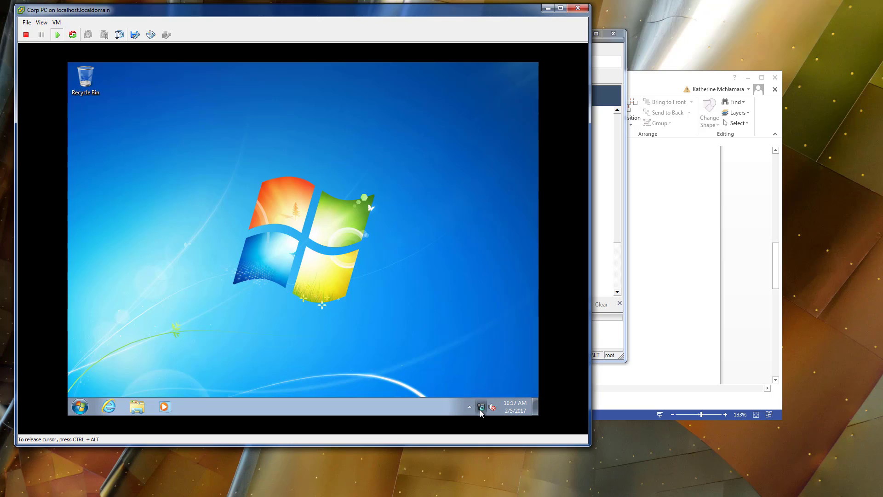
pyautogui.click(470, 407)
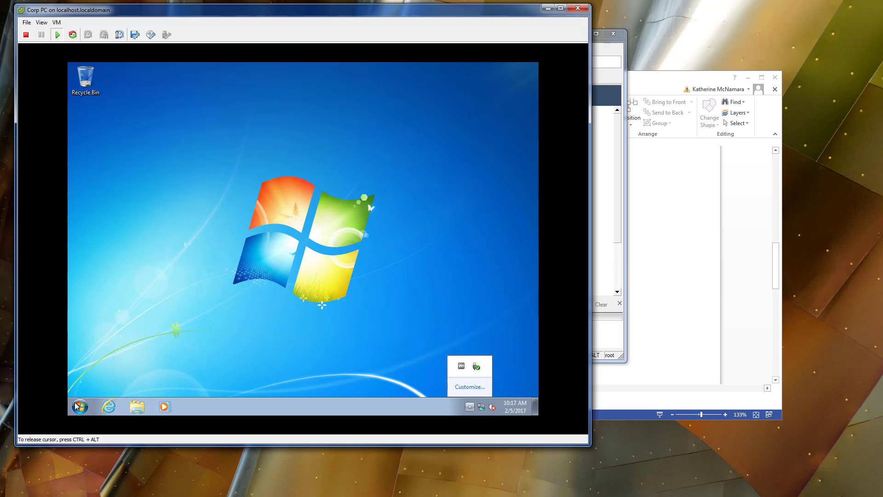
pyautogui.click(481, 407)
# Launch the mmc console on Corp PC.
pyautogui.click(80, 405)
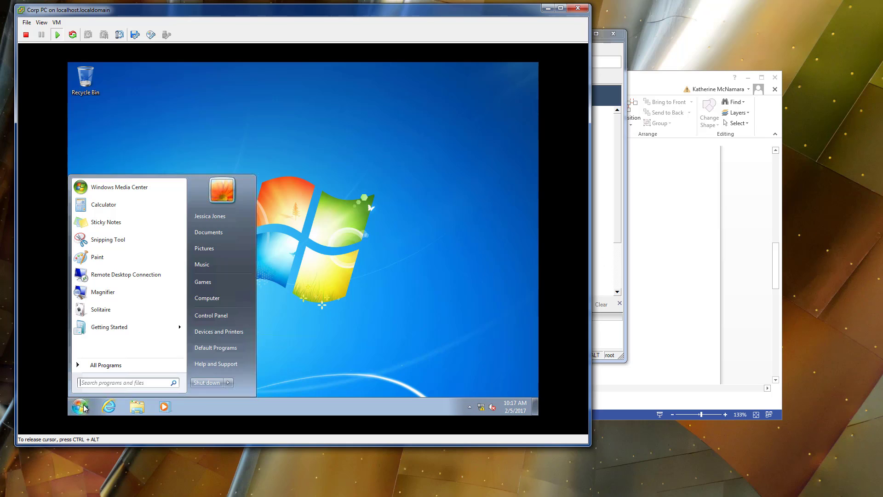
pyautogui.write('mmc')
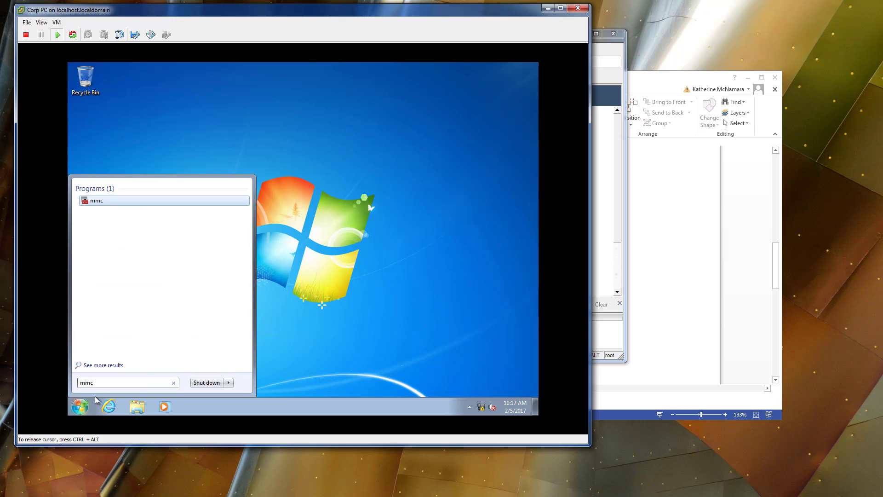
pyautogui.press('Return')
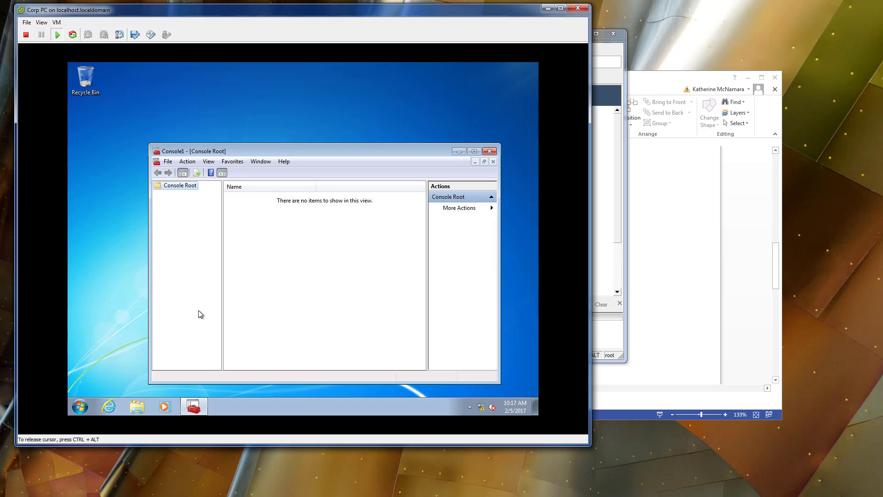
# Add the Certificates snap-in for the current user to the console's selected snap-ins.
pyautogui.click(168, 162)
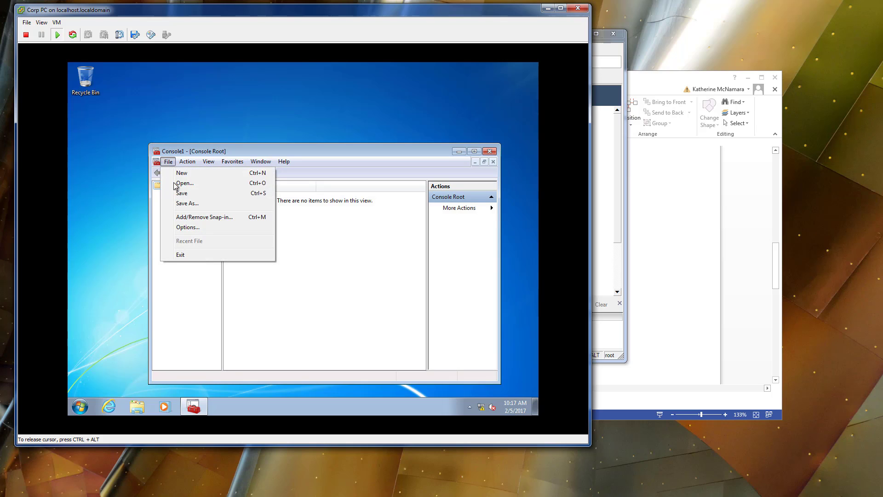
pyautogui.click(197, 217)
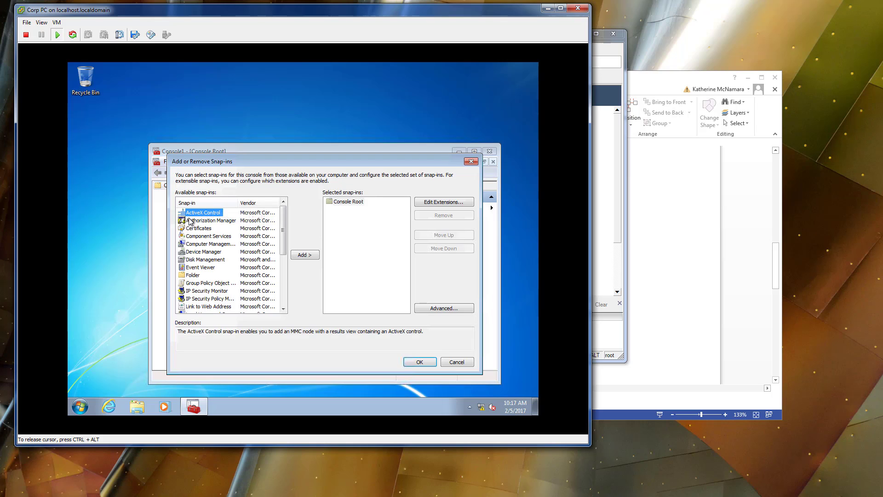
pyautogui.click(206, 236)
pyautogui.click(247, 237)
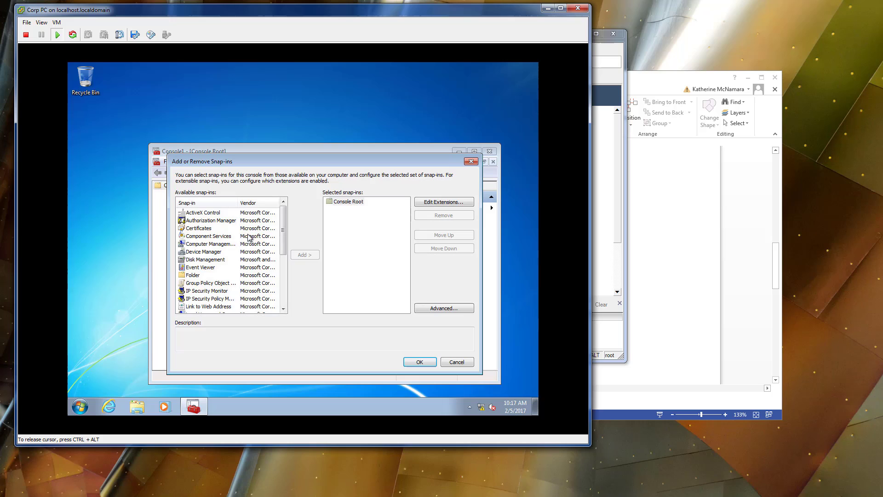
pyautogui.click(220, 228)
pyautogui.click(298, 255)
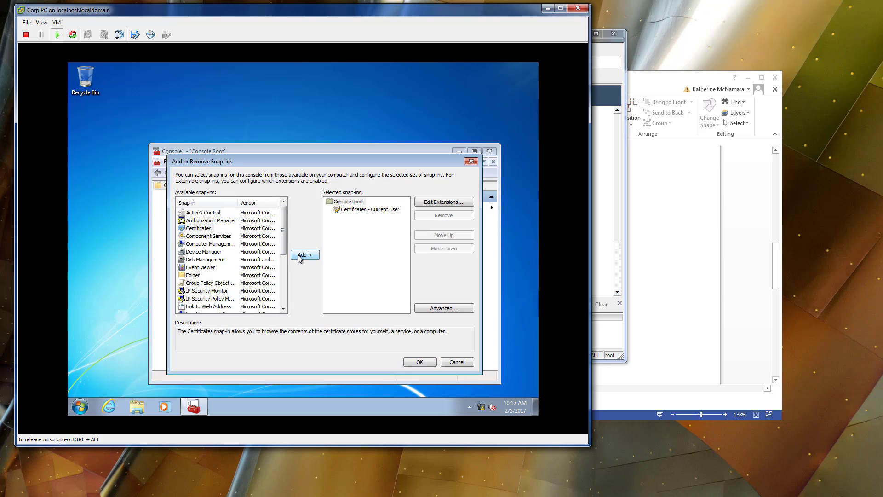
# Try adding the Certificates snap-in a second time, remove the duplicate, and apply the snap-in selection to the console.
pyautogui.click(298, 255)
pyautogui.click(365, 217)
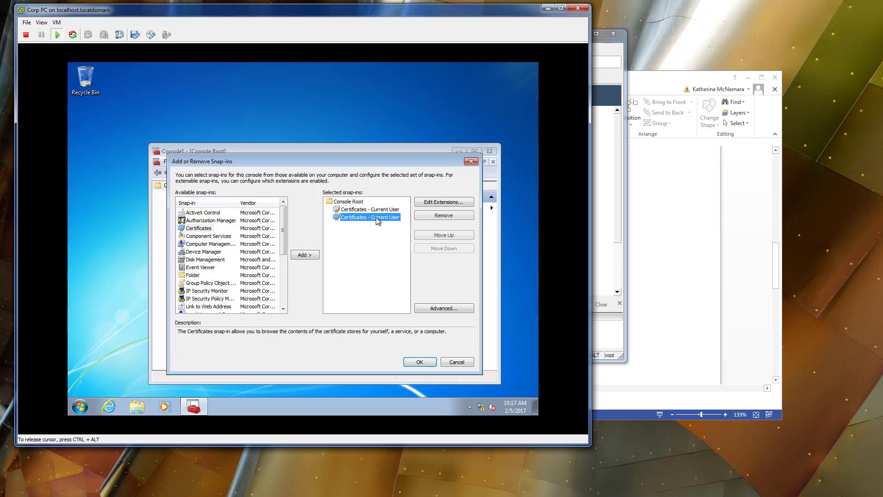
pyautogui.click(444, 216)
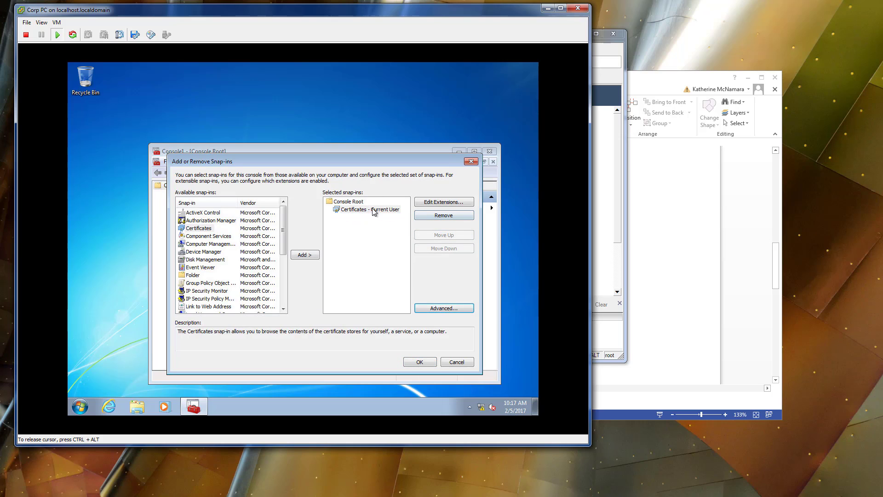
pyautogui.click(419, 362)
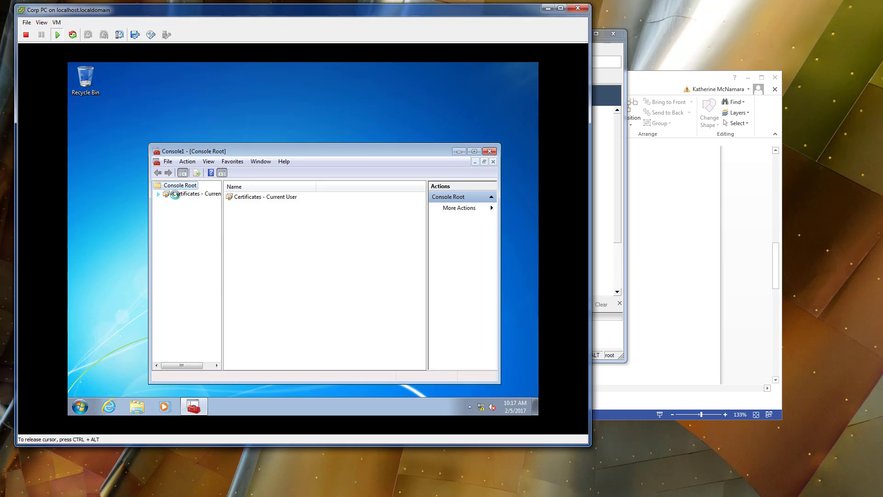
# Expand Certificates - Current User in the console and check the Personal store for certificates.
pyautogui.doubleClick(184, 193)
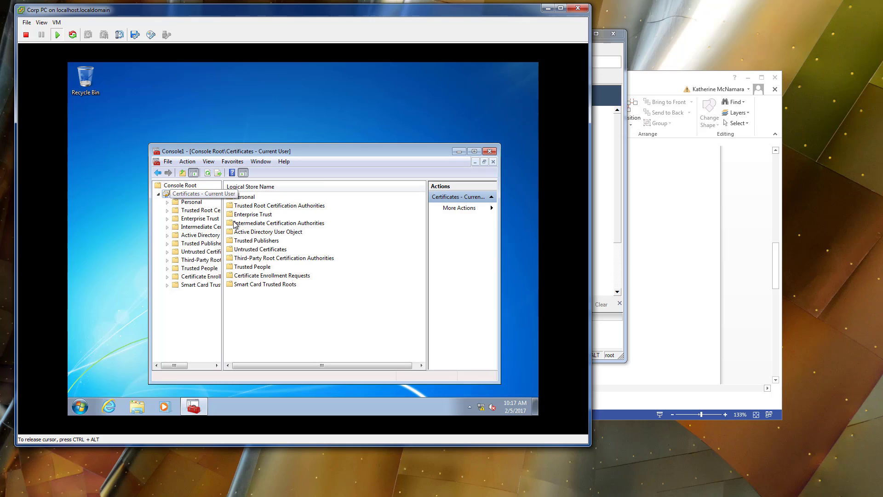
pyautogui.click(190, 202)
pyautogui.rightClick(300, 212)
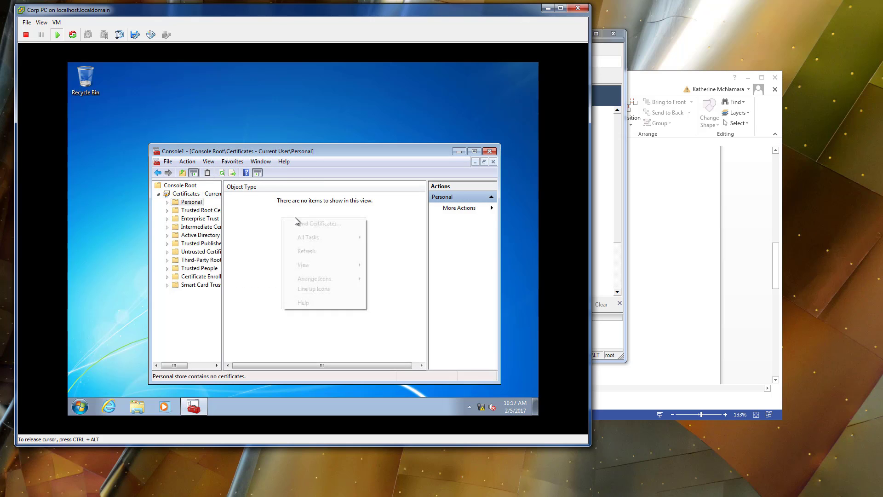
pyautogui.click(177, 204)
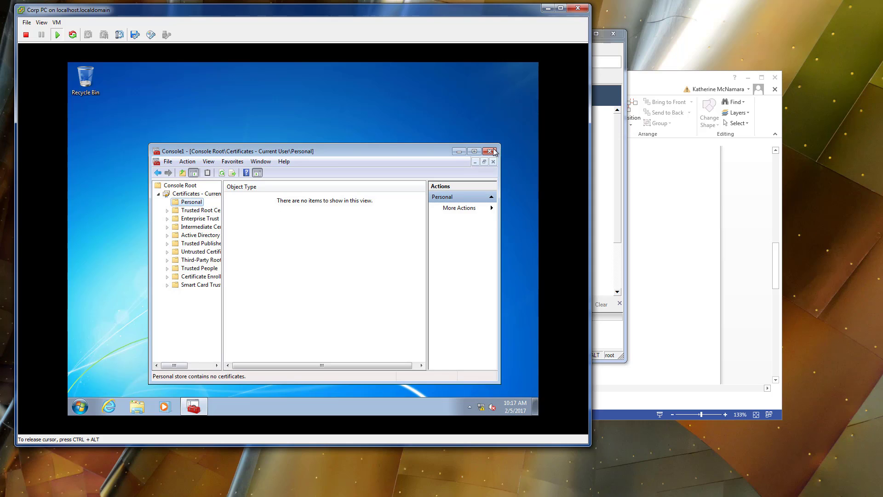
# Open a command prompt on Corp PC and force a Group Policy update with gpupdate /force.
pyautogui.click(84, 400)
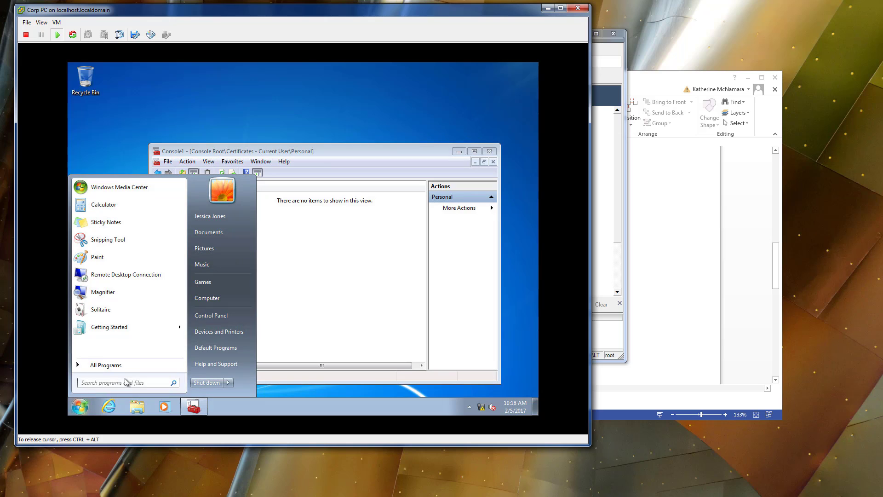
pyautogui.write('cmd')
pyautogui.press('Return')
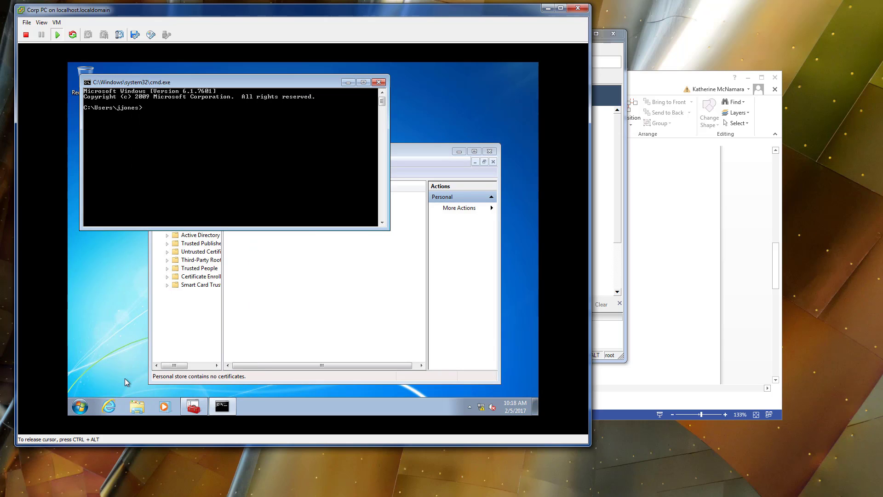
pyautogui.write('gpupdate')
pyautogui.write(' /force')
pyautogui.press('Return')
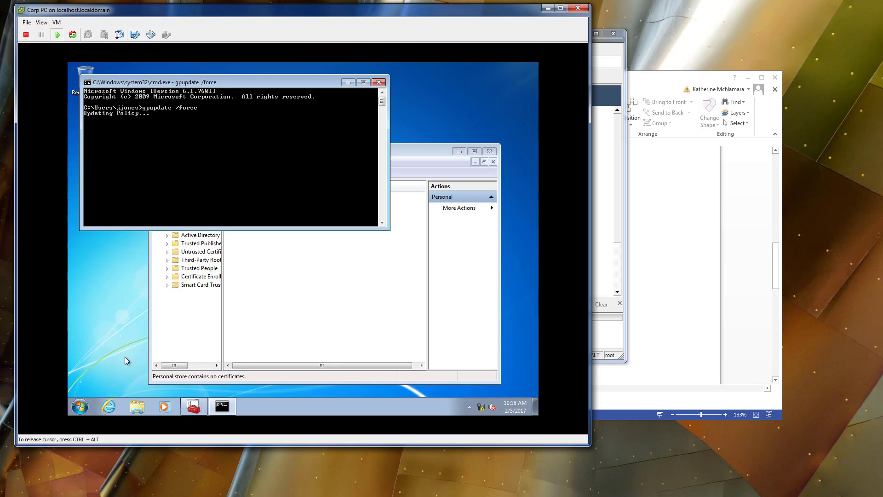
# Refresh the Personal store and view the certificates under Trusted Root Certification Authorities.
pyautogui.rightClick(336, 293)
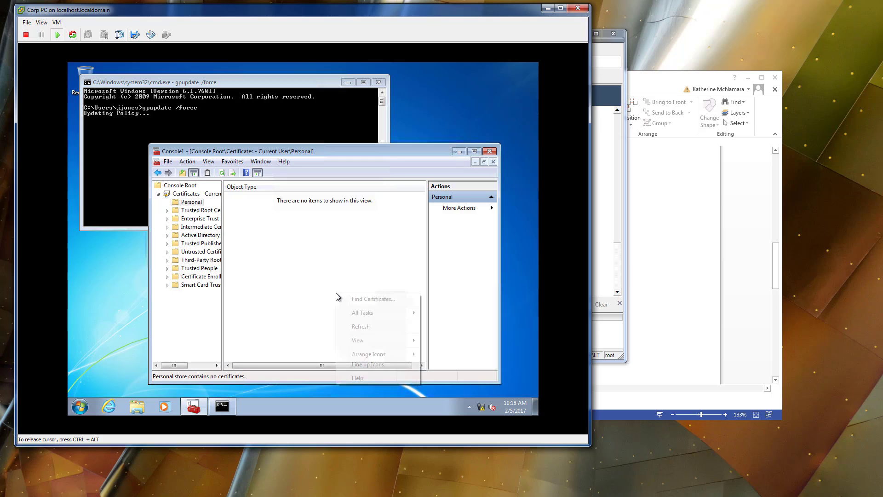
pyautogui.click(365, 330)
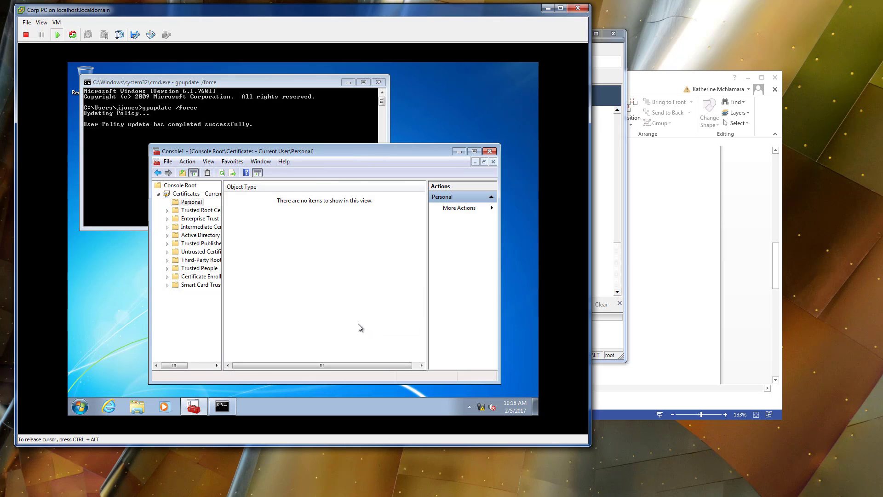
pyautogui.rightClick(290, 250)
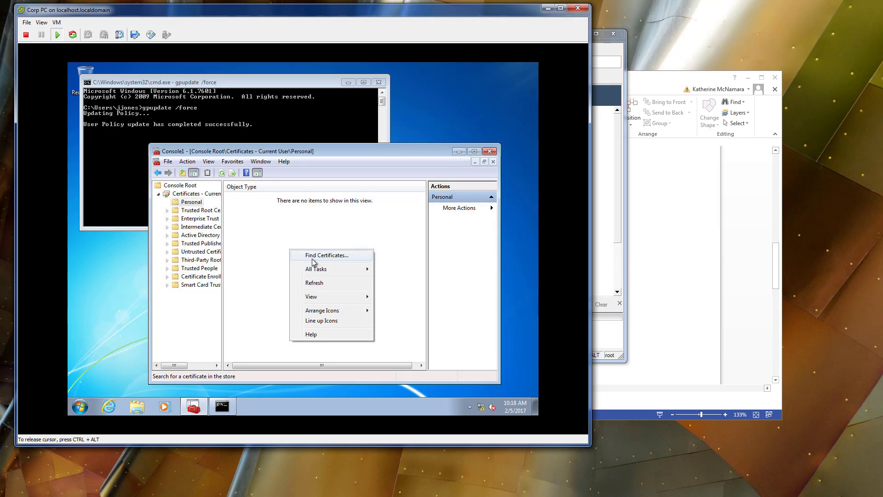
pyautogui.click(167, 211)
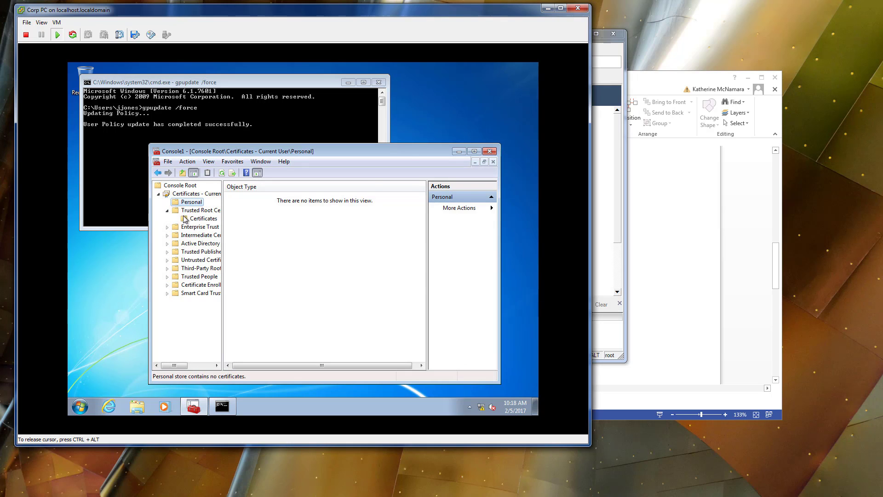
pyautogui.click(185, 219)
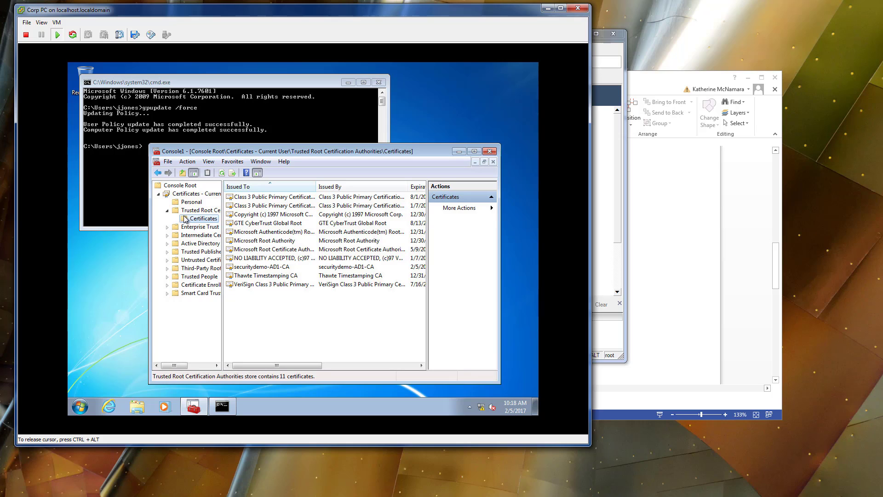
# Return to the current user's Personal store and refresh its contents again.
pyautogui.click(192, 210)
pyautogui.click(191, 202)
pyautogui.rightClick(268, 251)
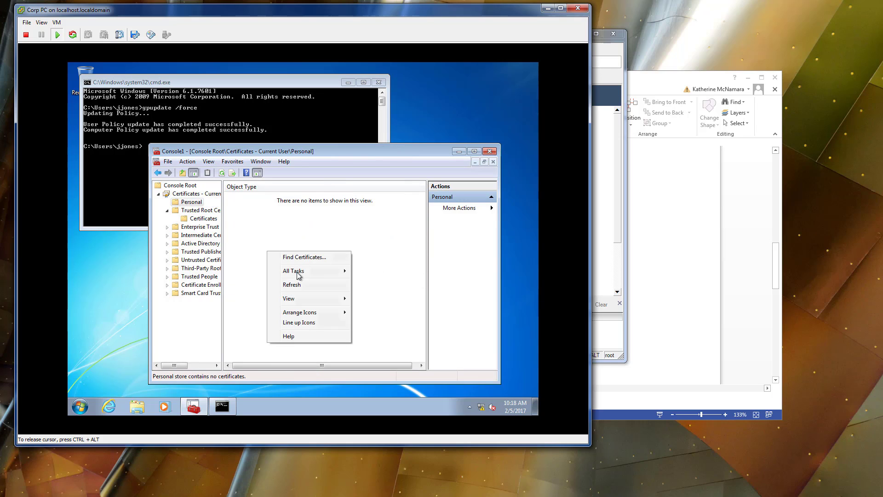
pyautogui.click(296, 284)
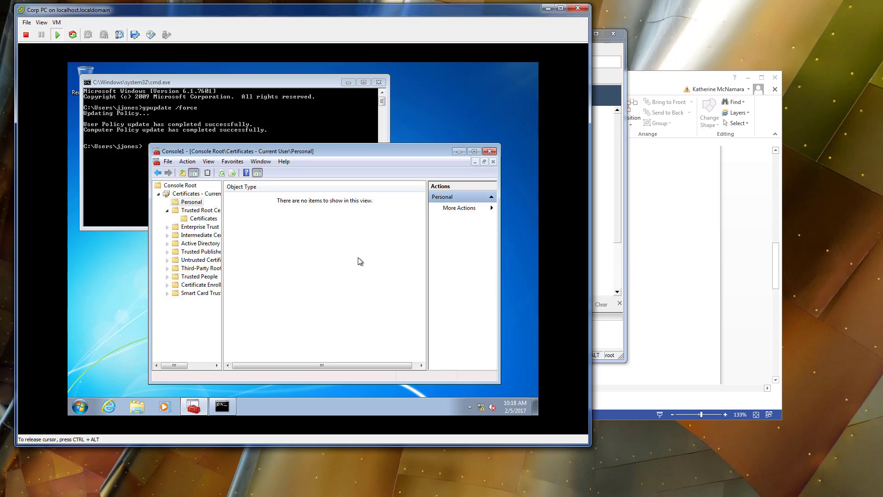
# Switch to the AD1 server, close Active Directory Users and Computers, and launch the Certification Authority console.
pyautogui.hotkey('ctrl', 'alt')
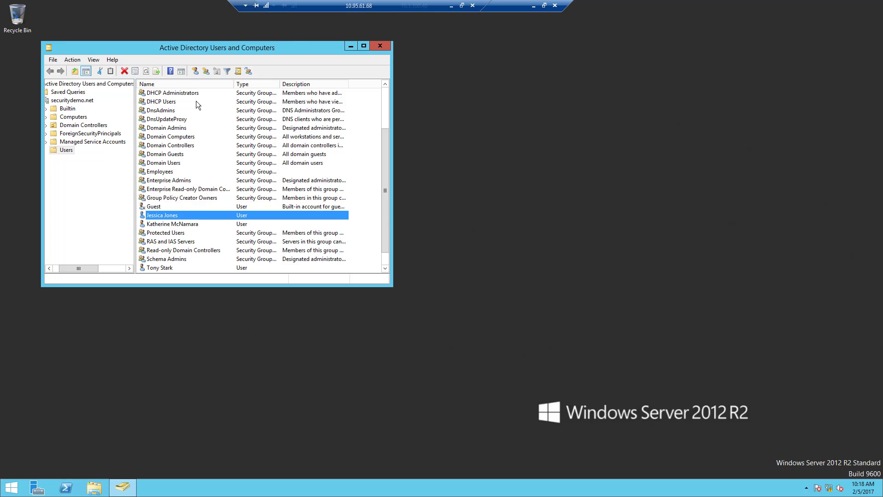
pyautogui.click(376, 47)
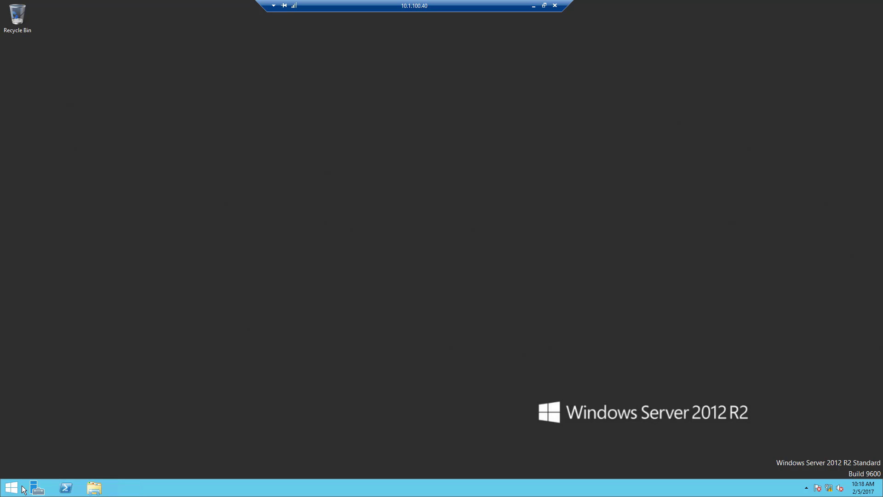
pyautogui.click(12, 487)
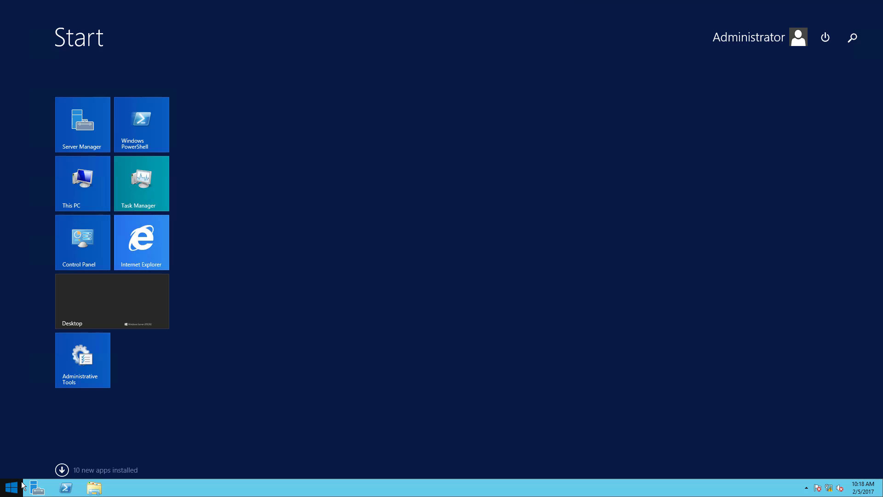
pyautogui.write('certification Authority')
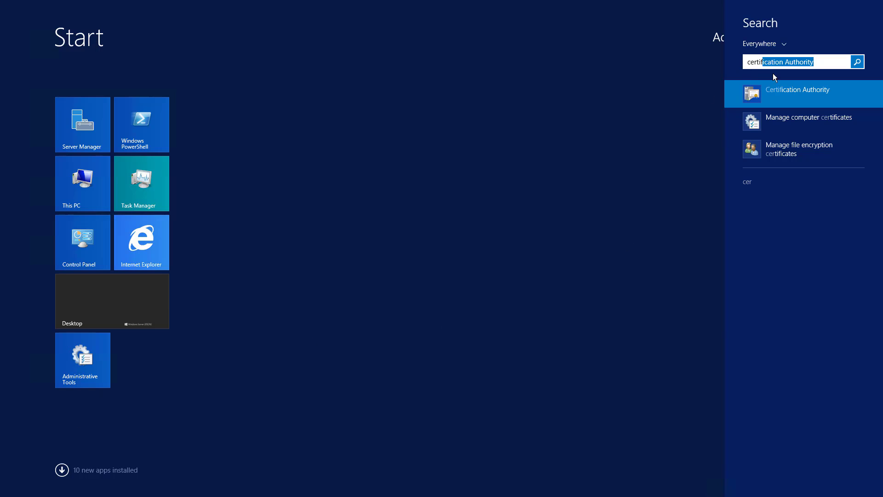
pyautogui.click(788, 92)
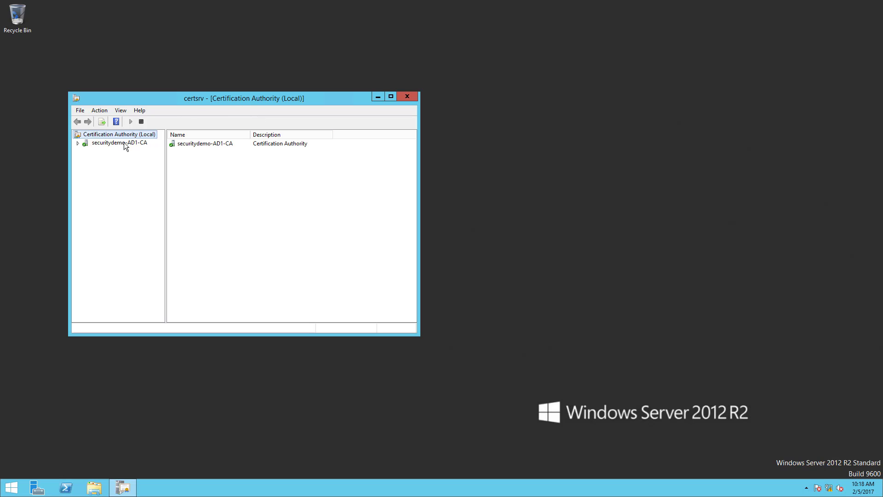
# Examine the issued certificates of securitydemo-AD1-CA in the maximized console, including the GPO-Computer entry.
pyautogui.click(78, 143)
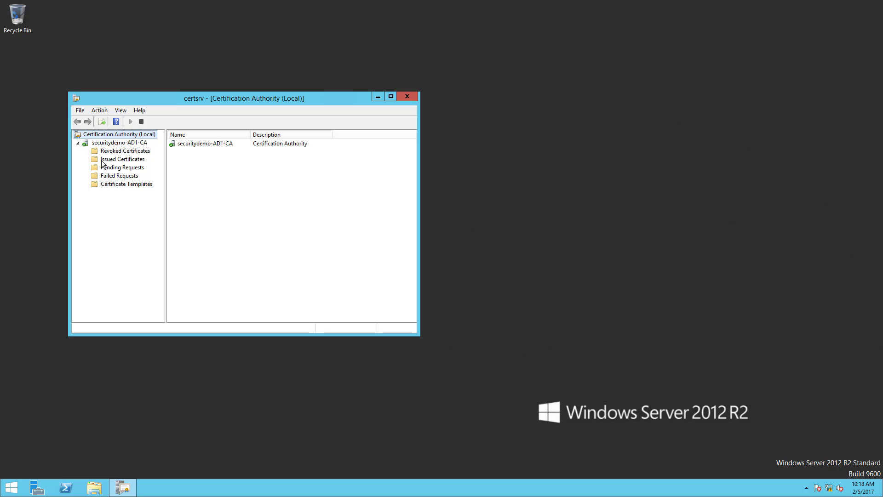
pyautogui.click(104, 160)
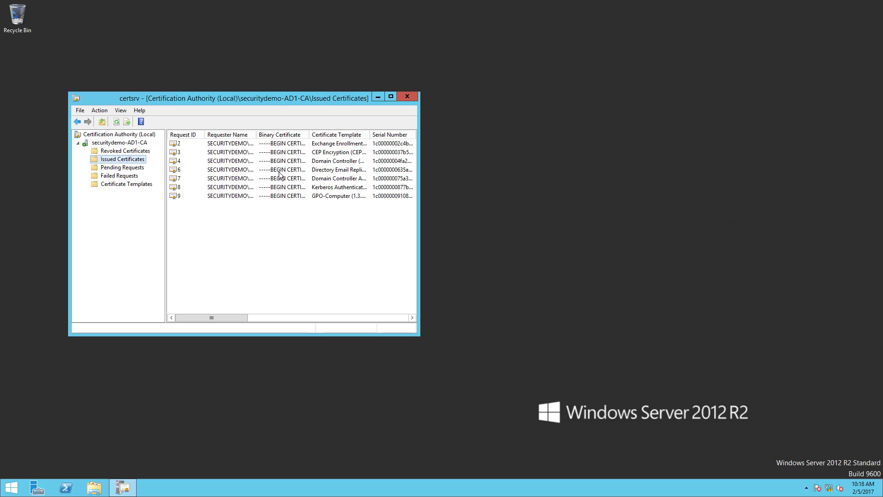
pyautogui.click(391, 97)
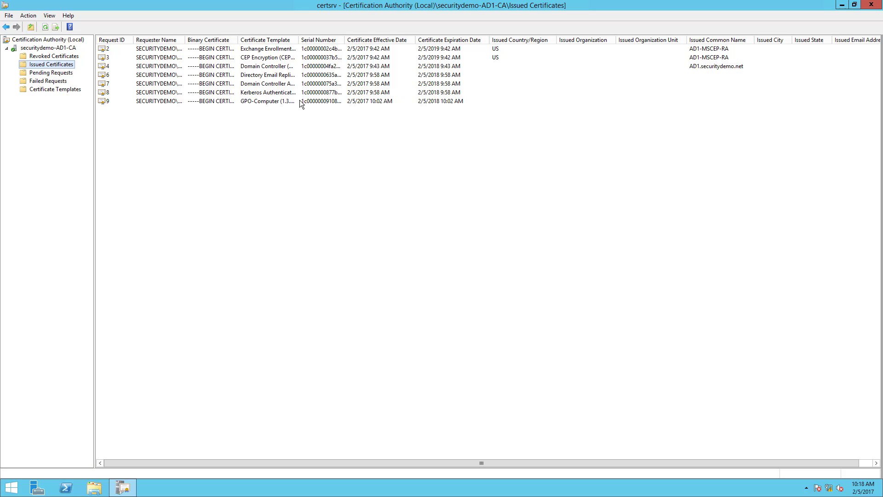
pyautogui.click(188, 102)
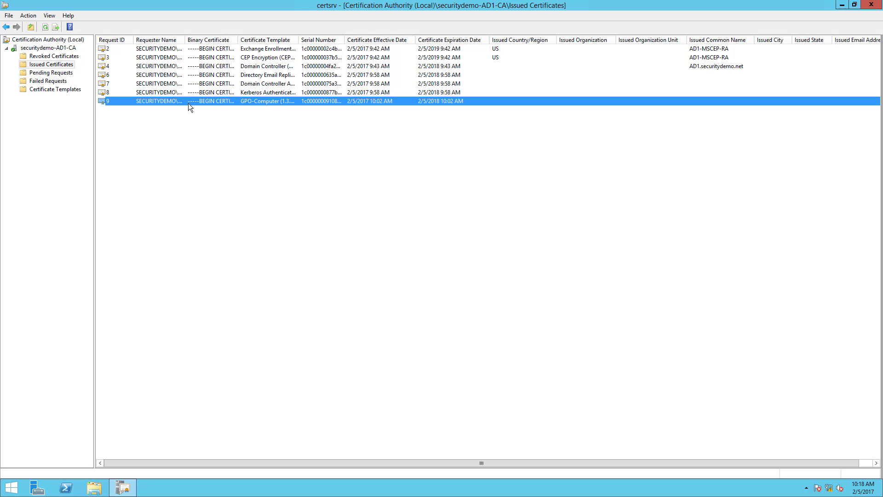
# Examine the failed requests, widening the Request Status Code and Binary Request columns to read the denial details.
pyautogui.click(43, 82)
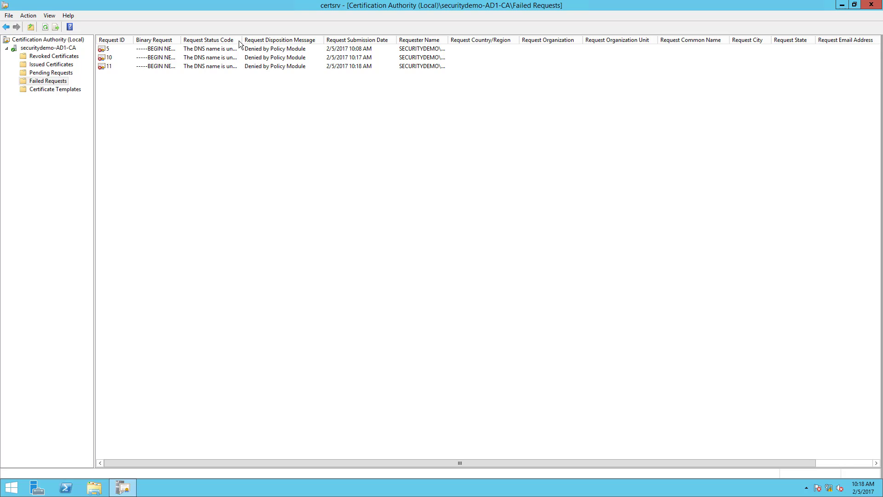
pyautogui.moveTo(242, 40); pyautogui.dragTo(378, 40)
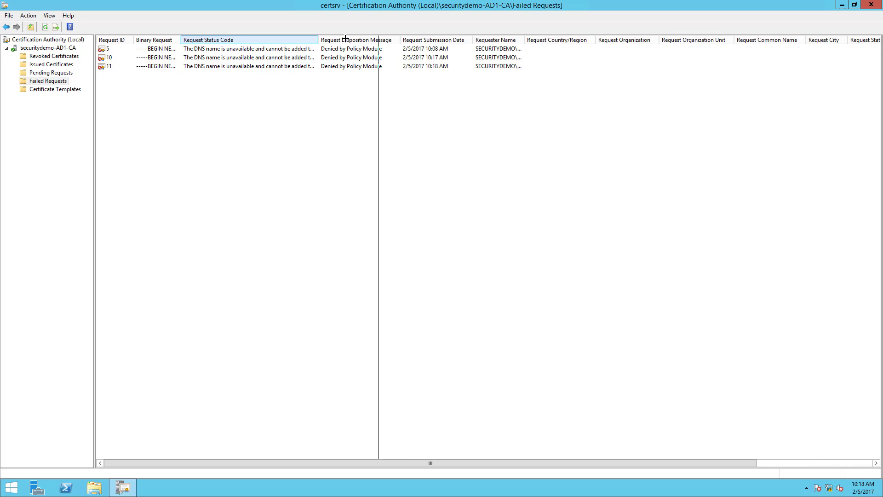
pyautogui.click(303, 51)
pyautogui.click(362, 59)
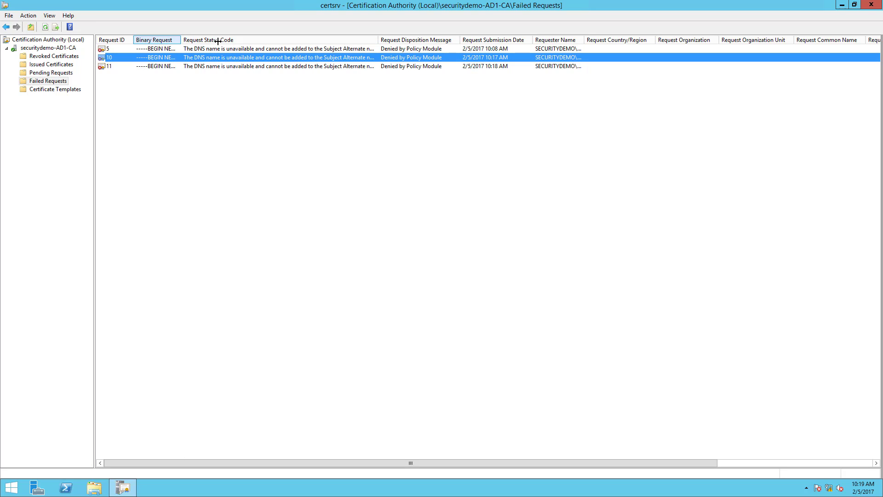
pyautogui.moveTo(218, 41); pyautogui.dragTo(227, 40)
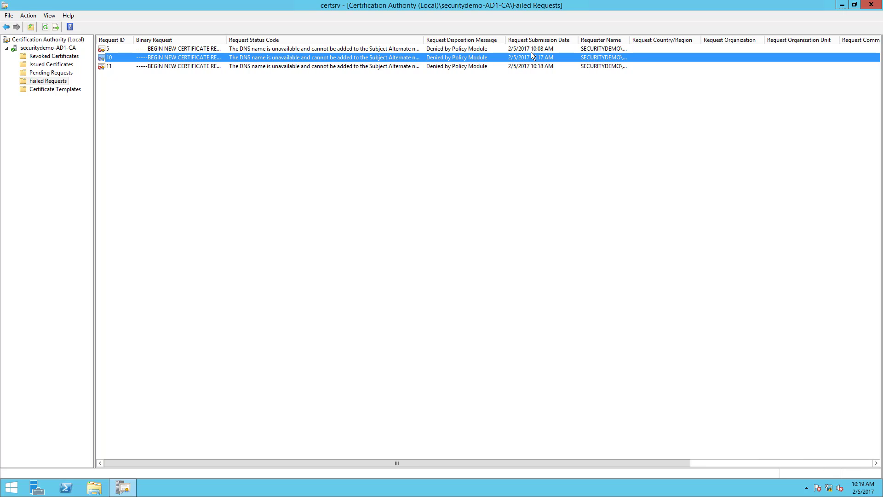
pyautogui.click(614, 49)
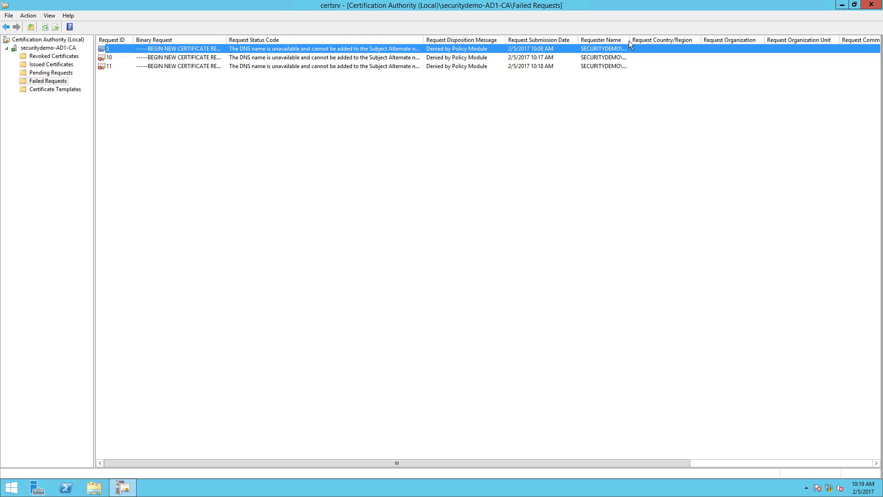
# Restore and widen the console window, narrow the Request Disposition Message column, and check which certificate template the failed requests used.
pyautogui.doubleClick(641, 3)
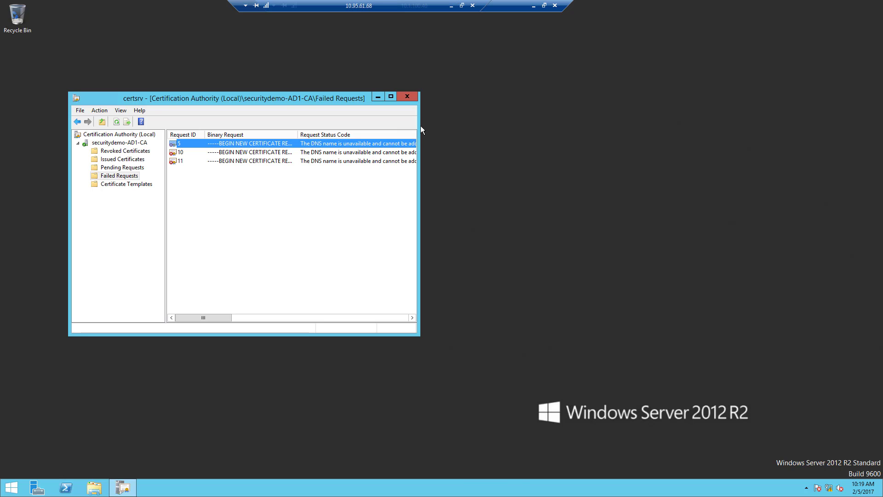
pyautogui.moveTo(421, 126); pyautogui.dragTo(675, 133)
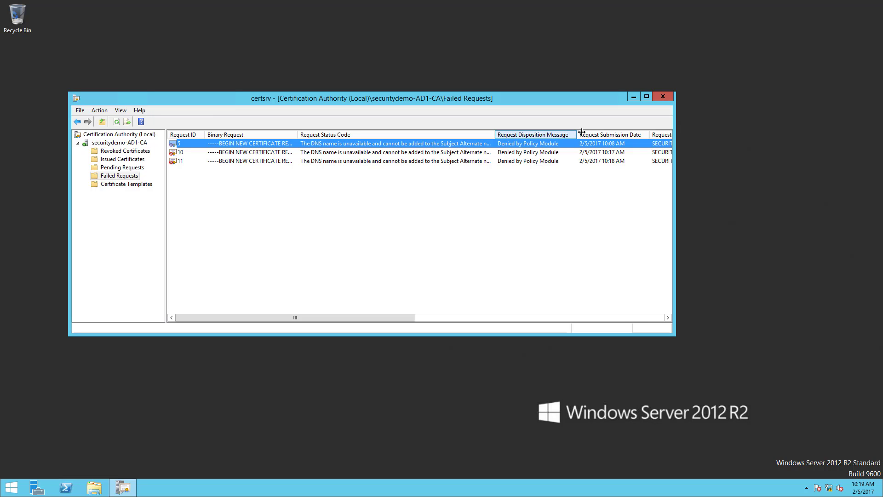
pyautogui.moveTo(582, 133); pyautogui.dragTo(560, 134)
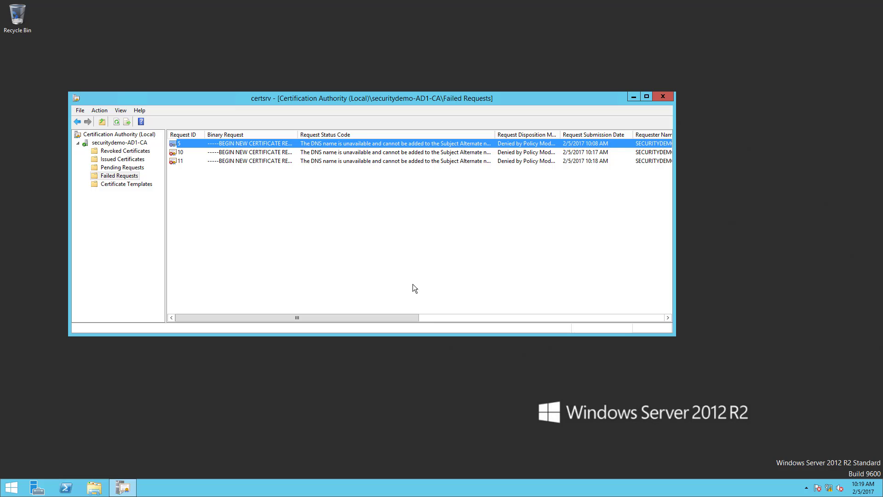
pyautogui.click(434, 317)
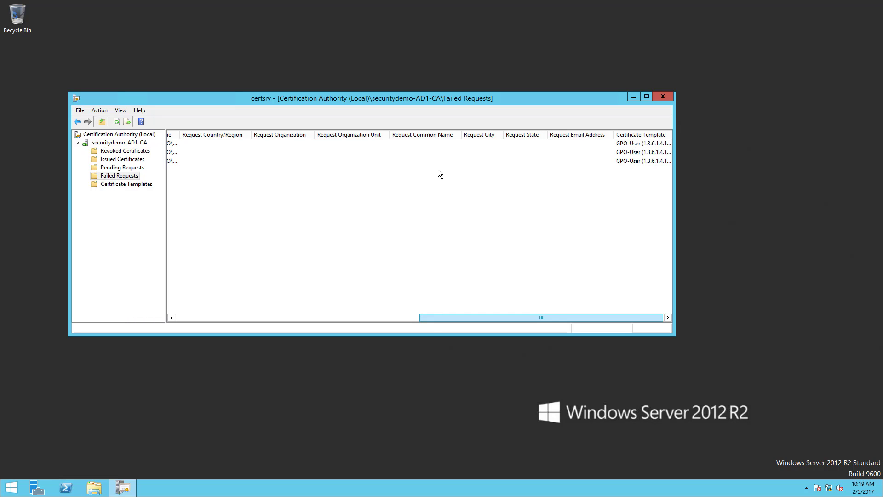
pyautogui.click(338, 319)
# Open the Certificate Templates Console from the CA's certificate templates and display the GPO-User template's subject name properties.
pyautogui.rightClick(109, 184)
pyautogui.click(110, 183)
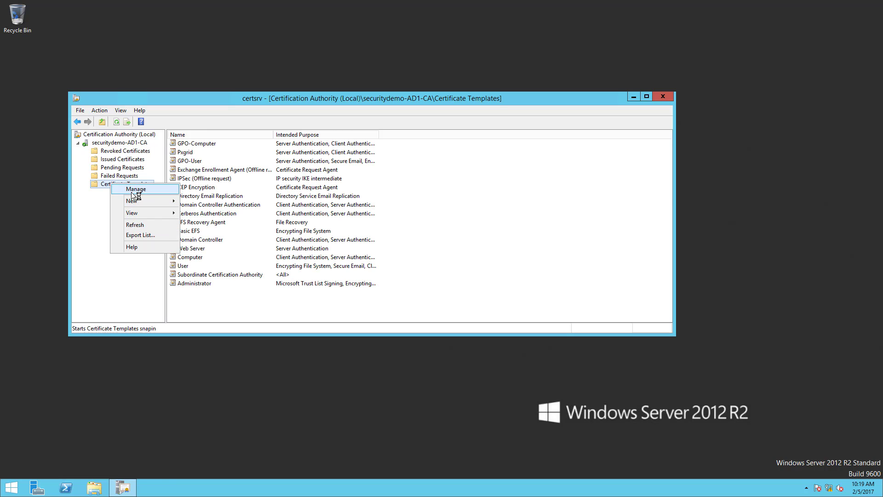
pyautogui.click(137, 190)
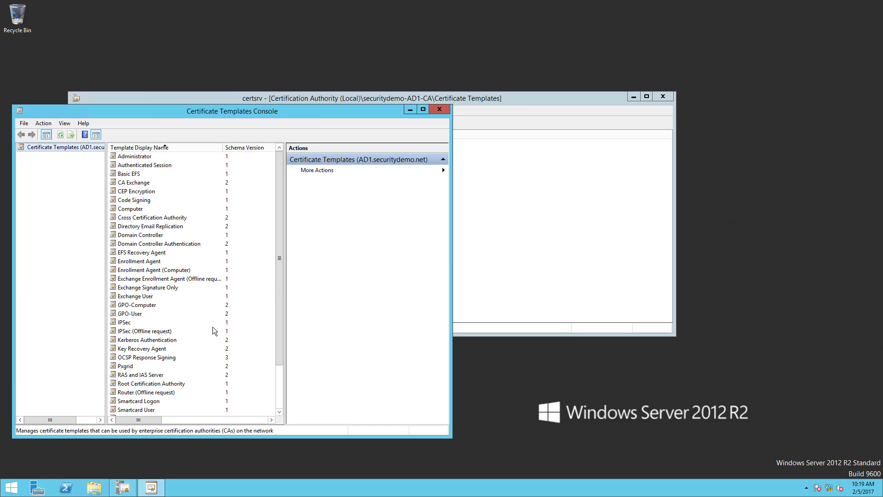
pyautogui.click(142, 315)
pyautogui.rightClick(142, 315)
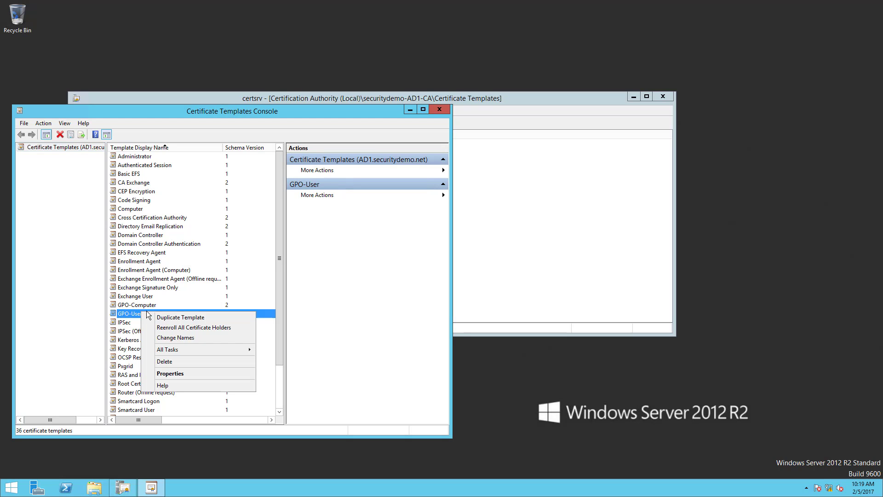
pyautogui.click(179, 374)
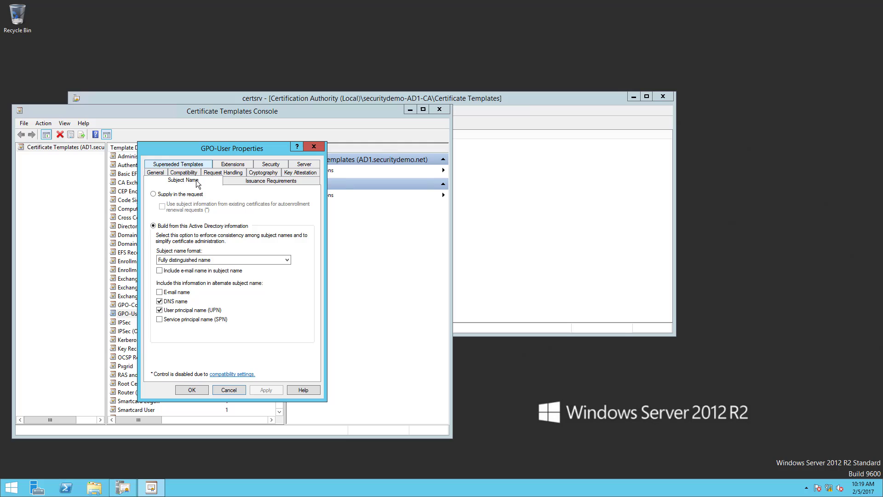
# Exclude the DNS name from the GPO-User template's alternate subject name, save the template and close the Certificate Templates Console.
pyautogui.click(160, 301)
pyautogui.click(241, 259)
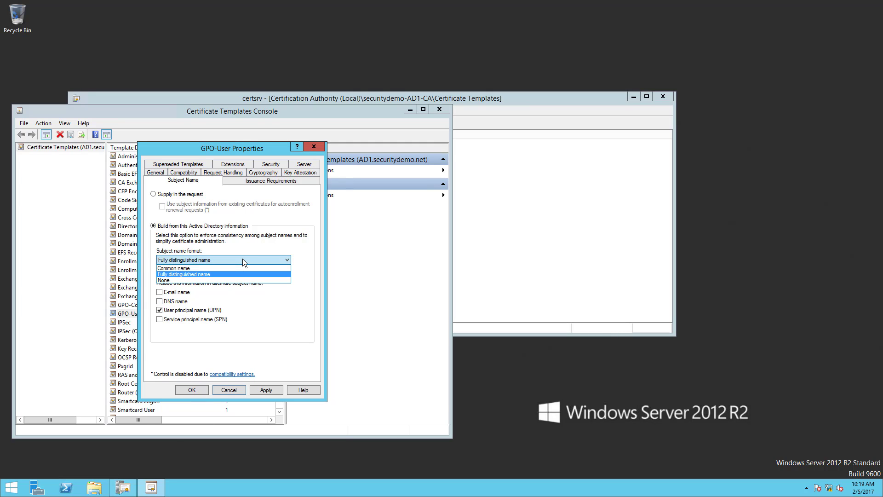
pyautogui.click(242, 259)
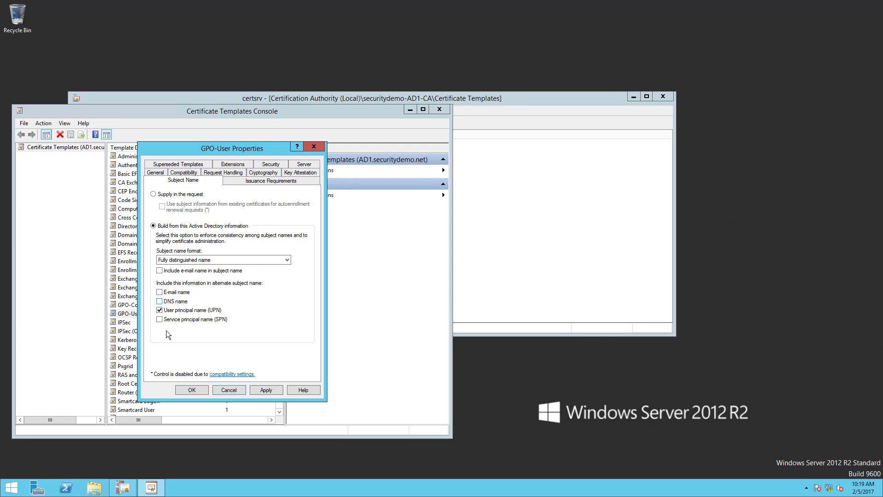
pyautogui.click(192, 390)
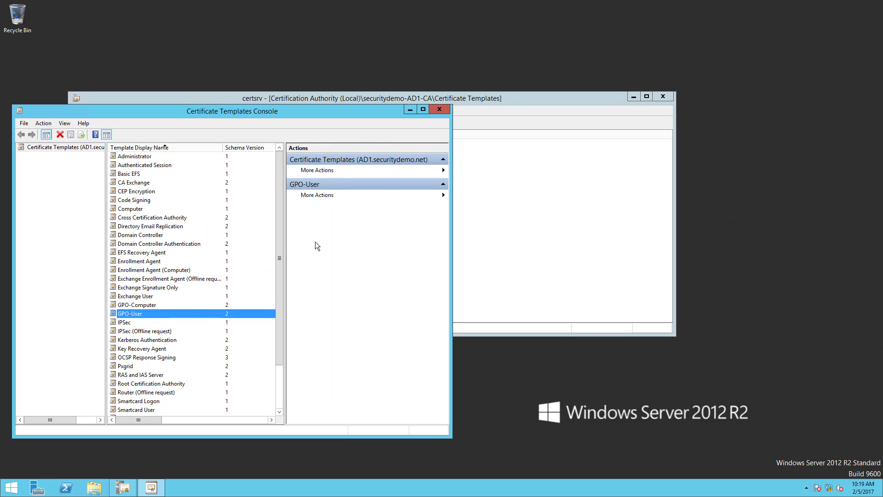
pyautogui.moveTo(486, 1)
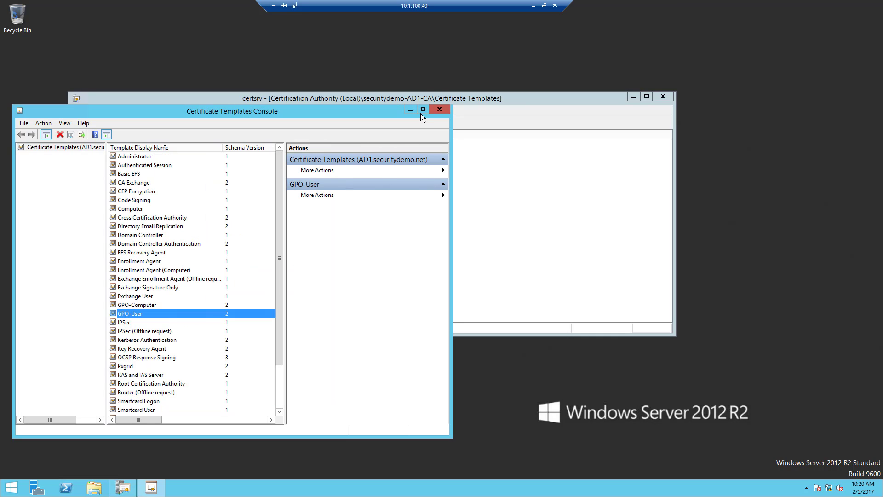
pyautogui.click(533, 6)
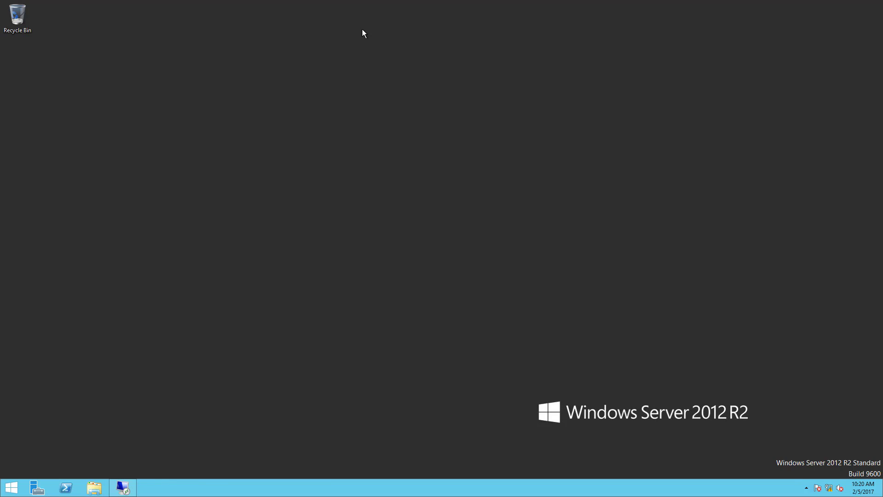
pyautogui.click(122, 487)
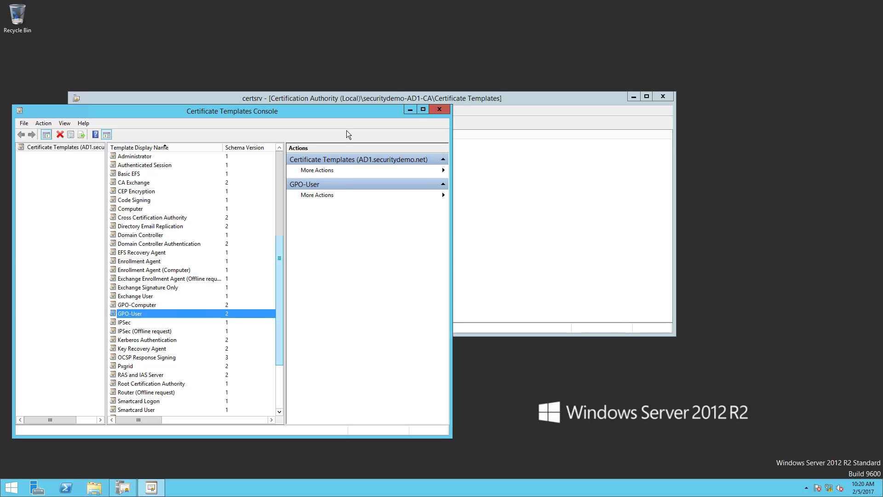
pyautogui.click(445, 110)
# Switch to the Corp PC virtual machine and rerun gpupdate /force in its command prompt.
pyautogui.moveTo(399, 18)
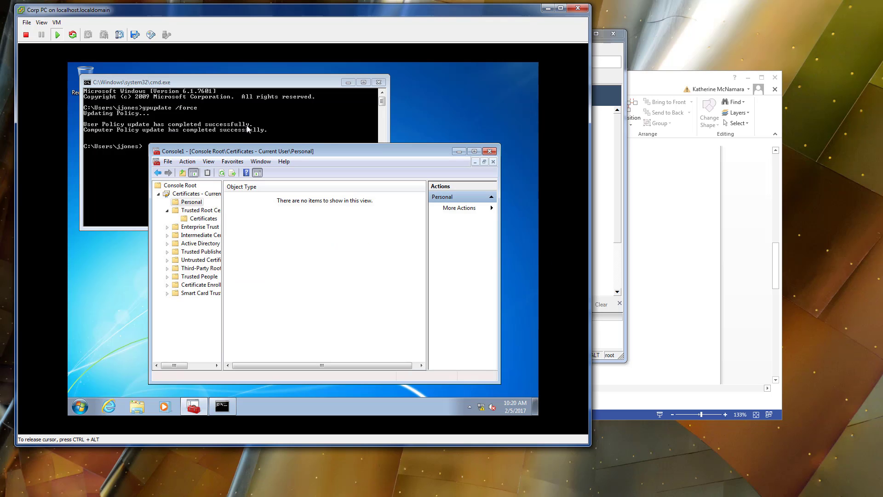
pyautogui.click(248, 128)
pyautogui.press('Up')
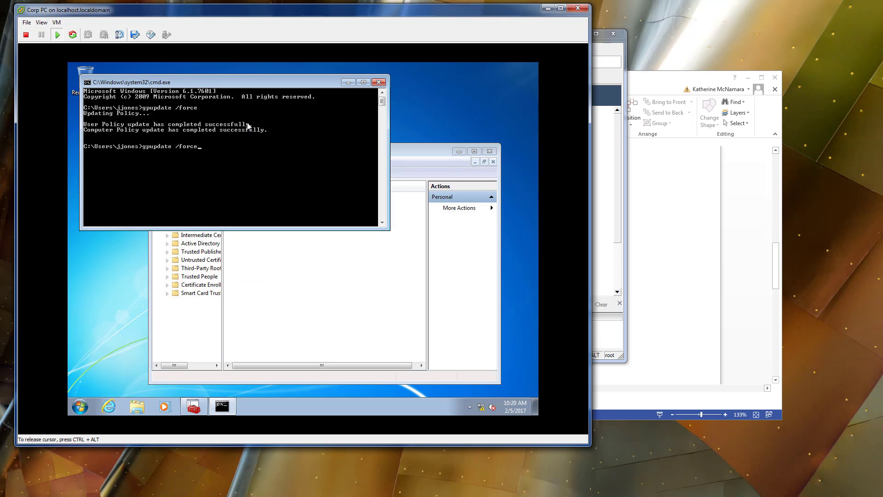
pyautogui.press('Return')
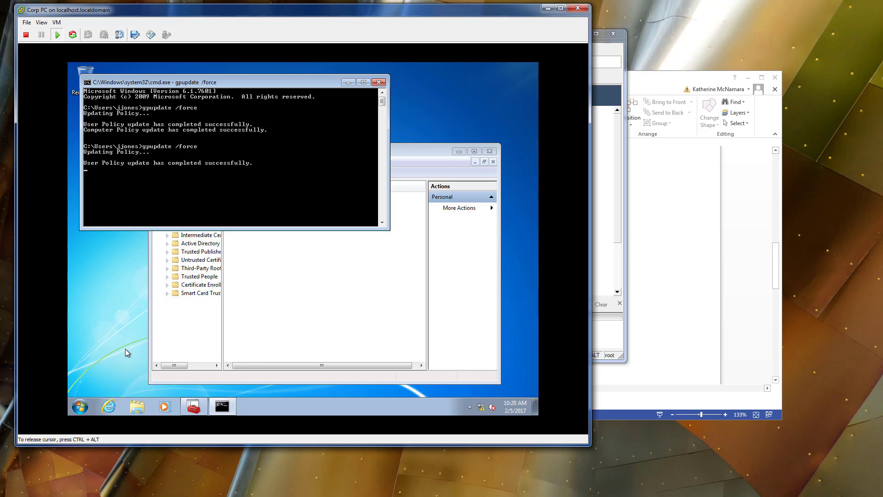
# Refresh the current user's Personal certificate store on Corp PC to check for a new certificate.
pyautogui.click(311, 317)
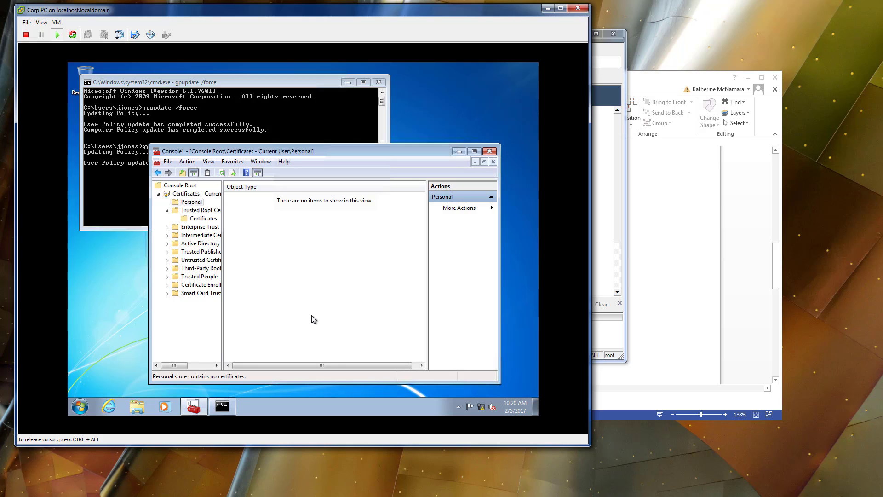
pyautogui.rightClick(309, 313)
pyautogui.click(344, 255)
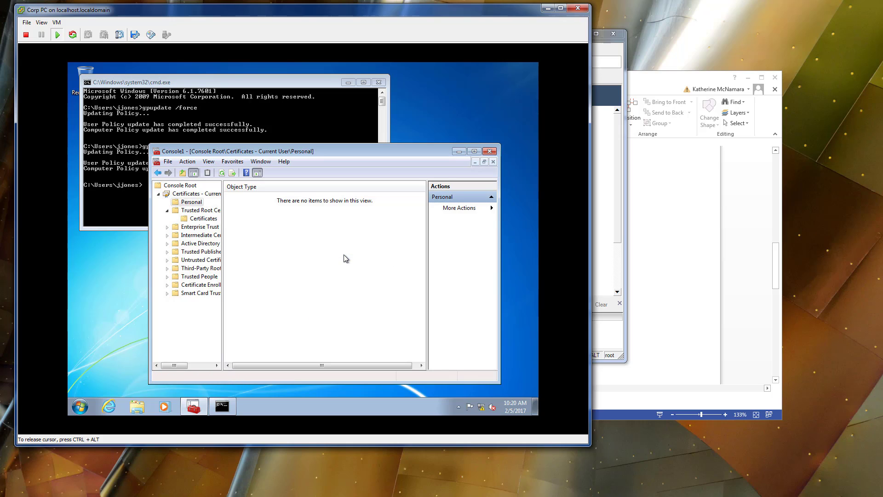
pyautogui.rightClick(332, 265)
pyautogui.click(354, 297)
pyautogui.click(176, 205)
pyautogui.rightClick(250, 222)
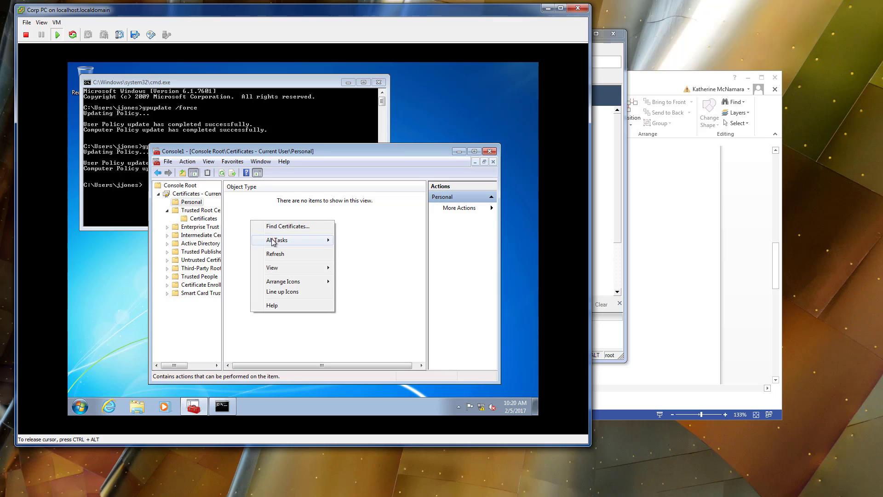
pyautogui.click(275, 254)
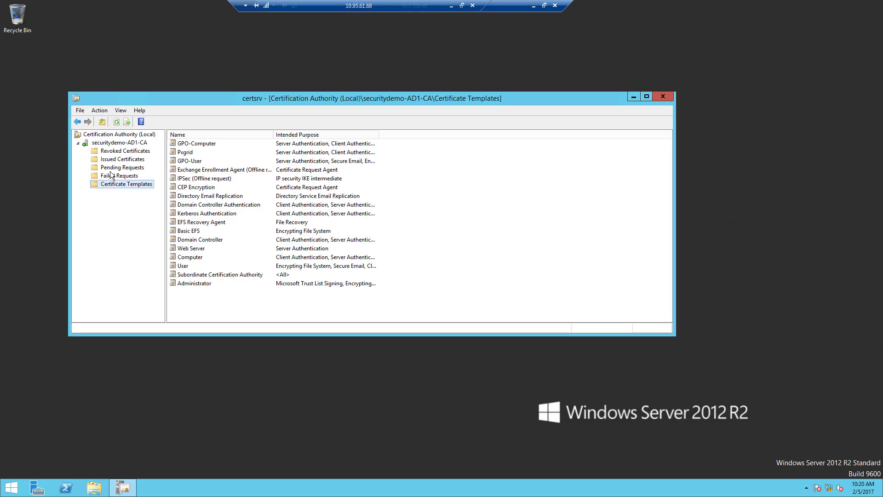
# On AD1, check the CA's failed requests and issued certificates, widening the Certificate Template column to read the GPO-User entry.
pyautogui.click(113, 169)
pyautogui.click(115, 176)
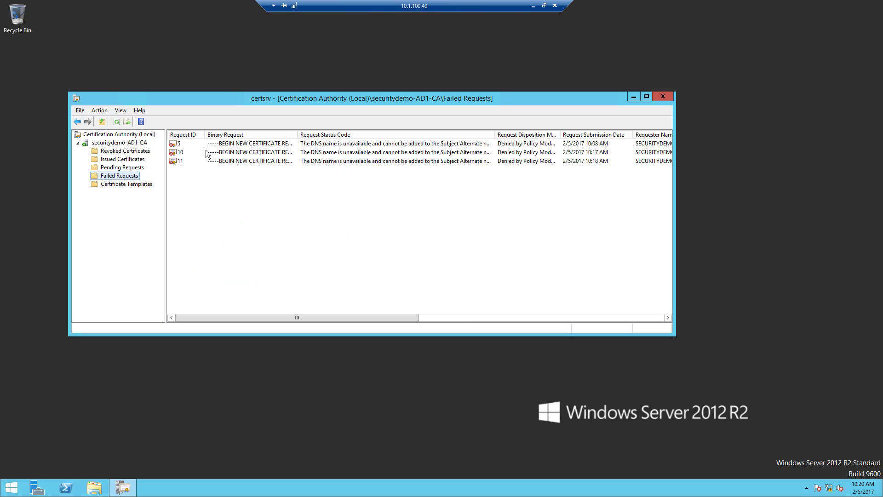
pyautogui.click(130, 160)
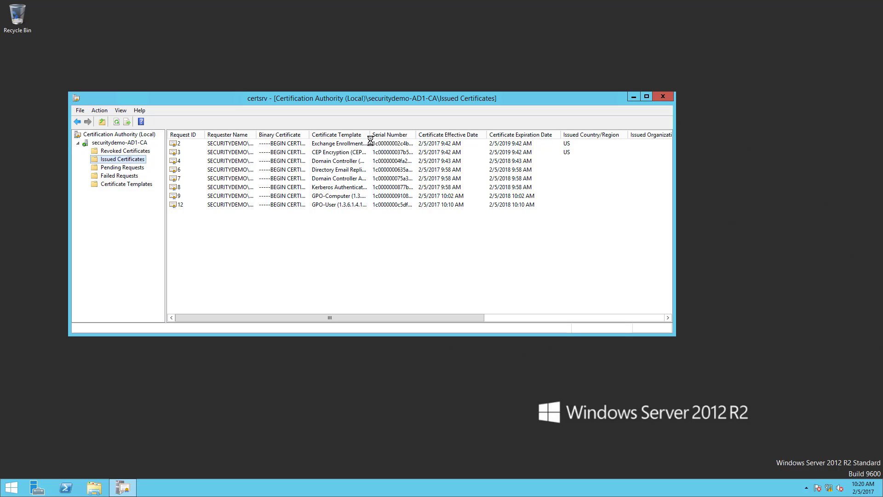
pyautogui.click(329, 205)
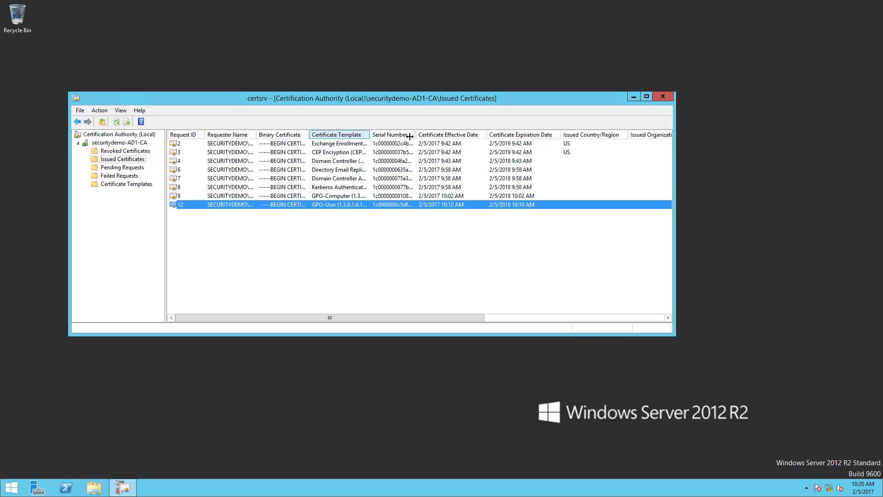
pyautogui.moveTo(370, 134); pyautogui.dragTo(419, 136)
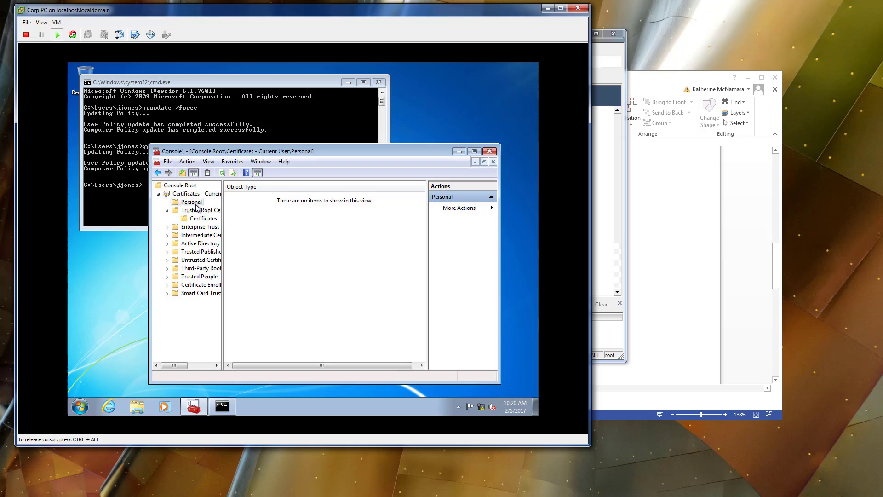
pyautogui.click(196, 204)
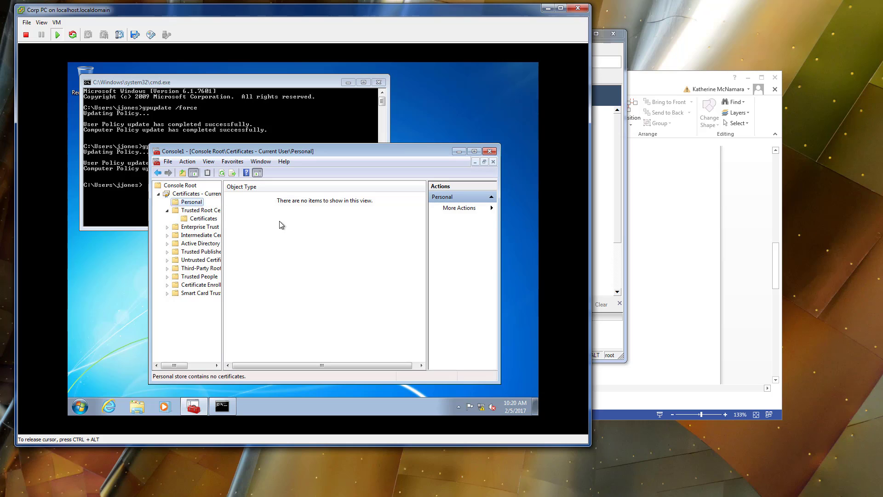
# Back on Corp PC, refresh the Personal store and display the certificates in it.
pyautogui.rightClick(282, 225)
pyautogui.click(305, 255)
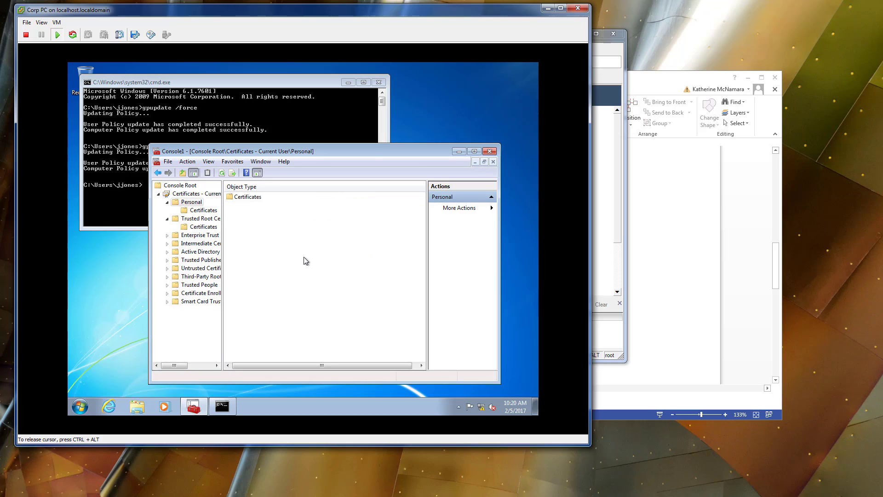
pyautogui.click(196, 210)
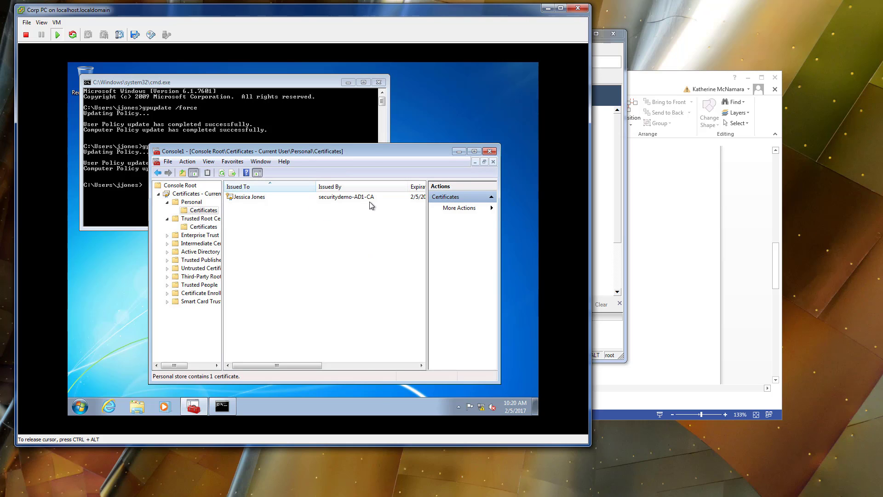
# Open the Local Area Connection properties from the network adapter settings, authorizing with the administrator account and its password.
pyautogui.rightClick(480, 407)
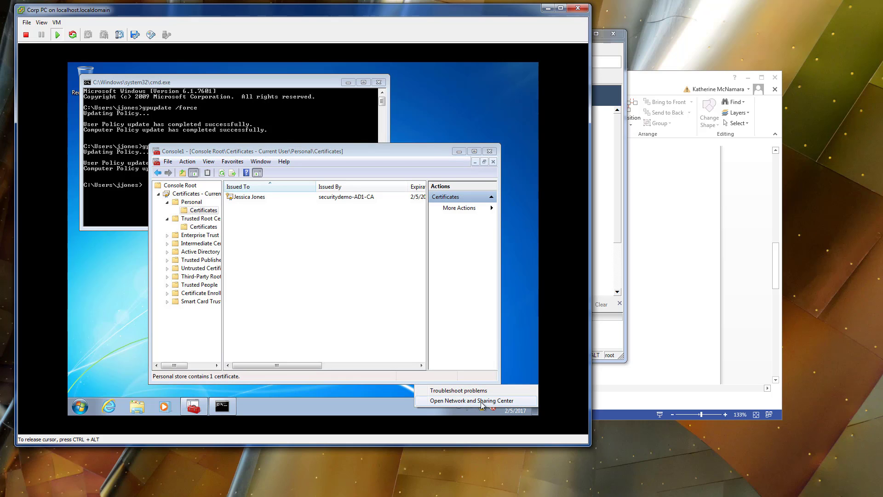
pyautogui.click(481, 400)
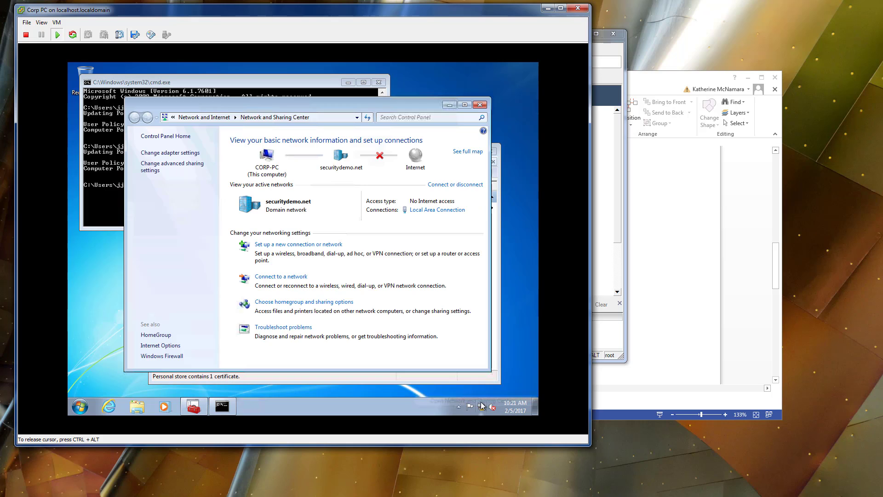
pyautogui.click(175, 155)
pyautogui.rightClick(196, 155)
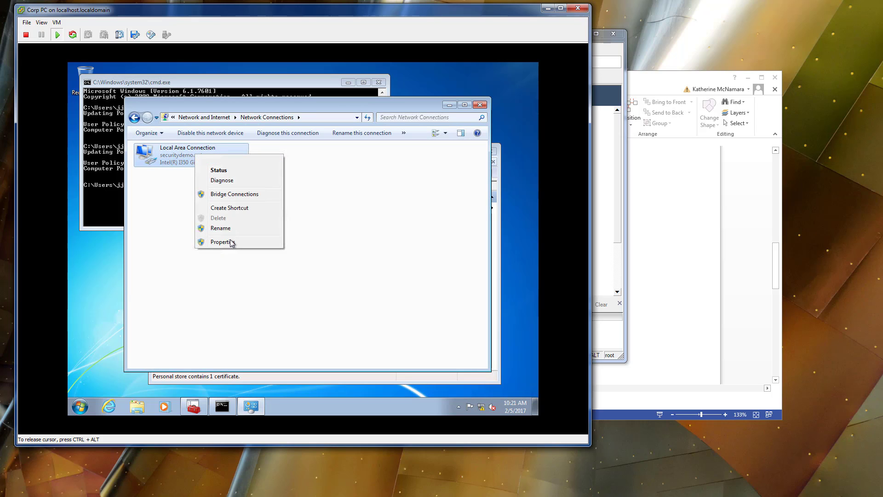
pyautogui.click(231, 243)
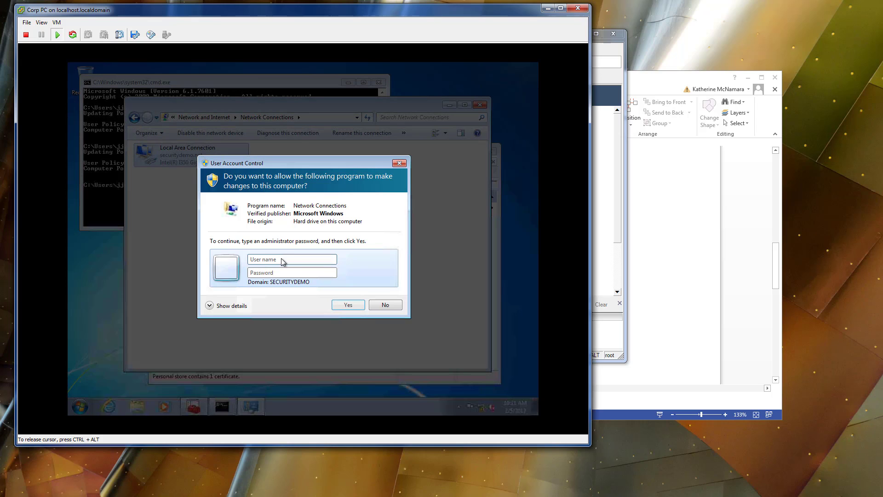
pyautogui.write('administrator')
pyautogui.press('Tab')
pyautogui.write('*****')
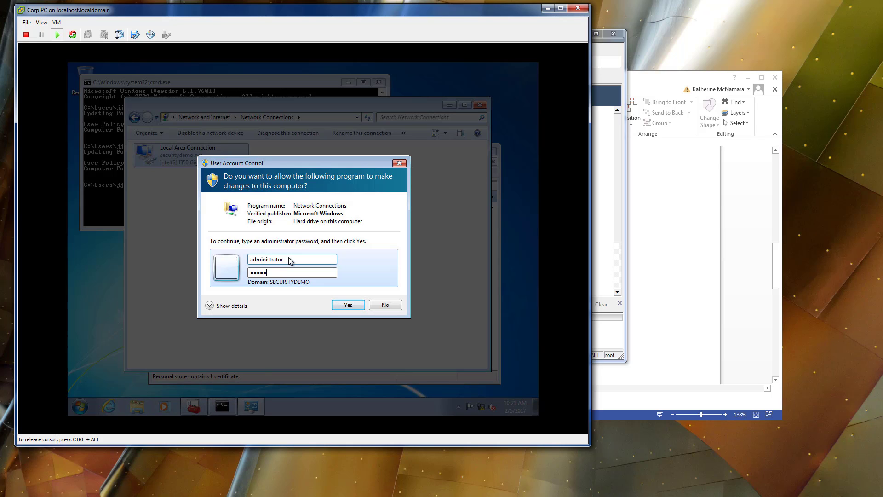
pyautogui.write('******')
pyautogui.press('Return')
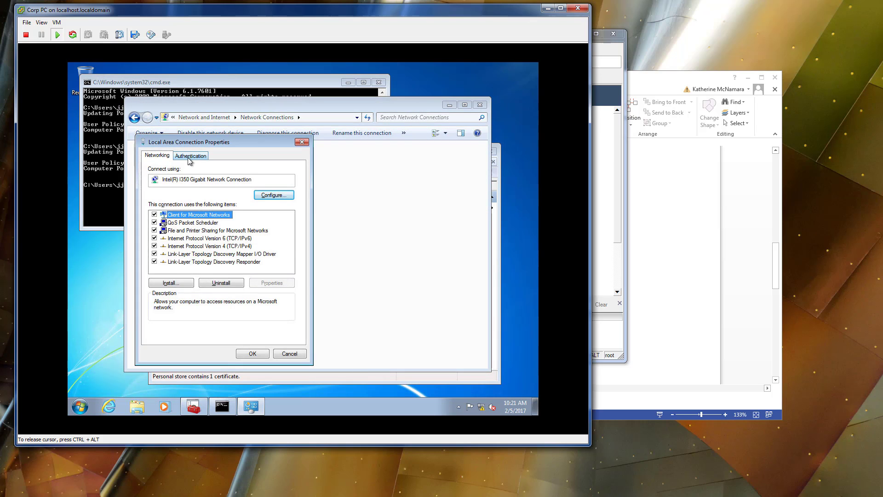
# Review the connection's 802.1X authentication and Protected EAP settings, including the trusted root CA and authentication method, and accept both dialogs.
pyautogui.click(188, 157)
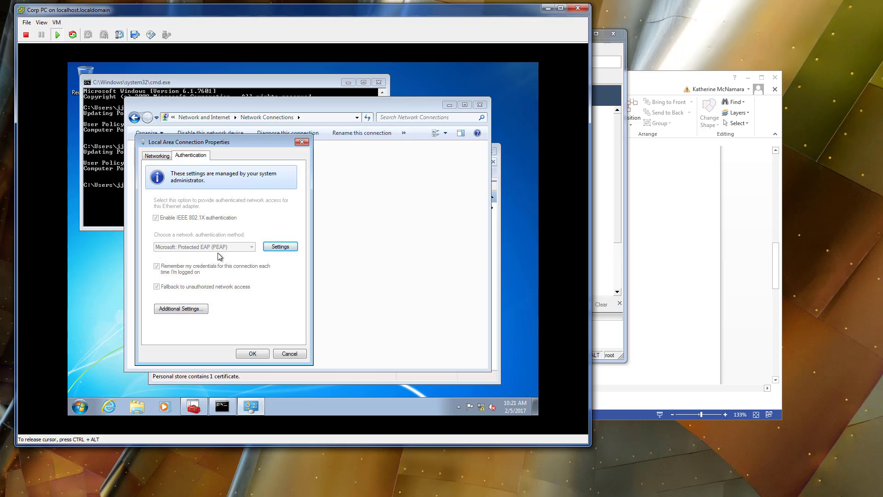
pyautogui.click(280, 247)
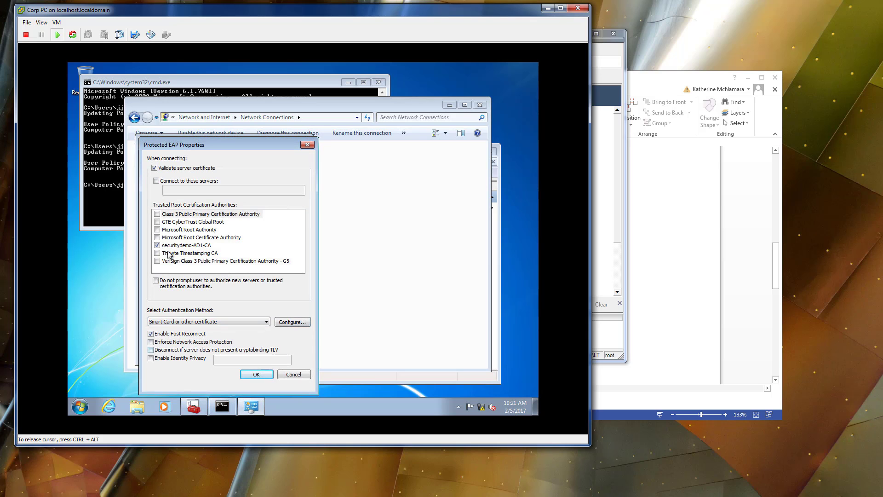
pyautogui.click(261, 376)
pyautogui.click(250, 355)
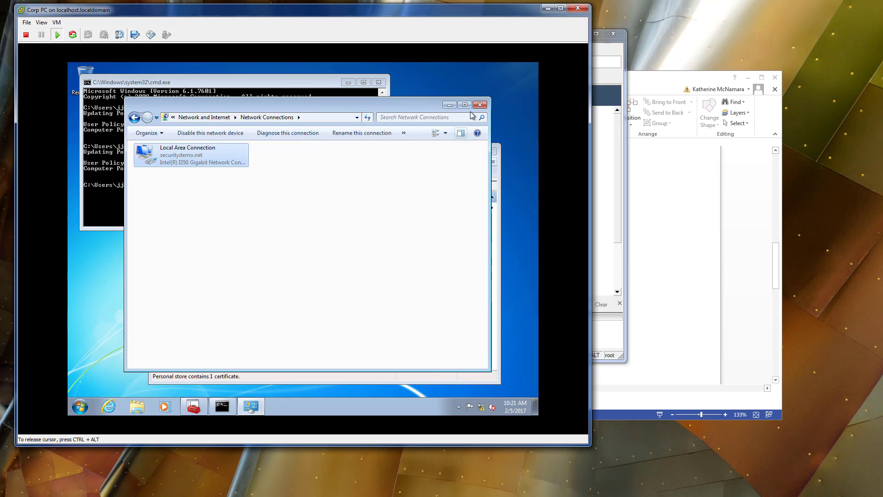
# Close the Network Connections window, the certificates console and the command prompt on Corp PC, and release the cursor from the virtual machine.
pyautogui.click(480, 104)
pyautogui.click(489, 152)
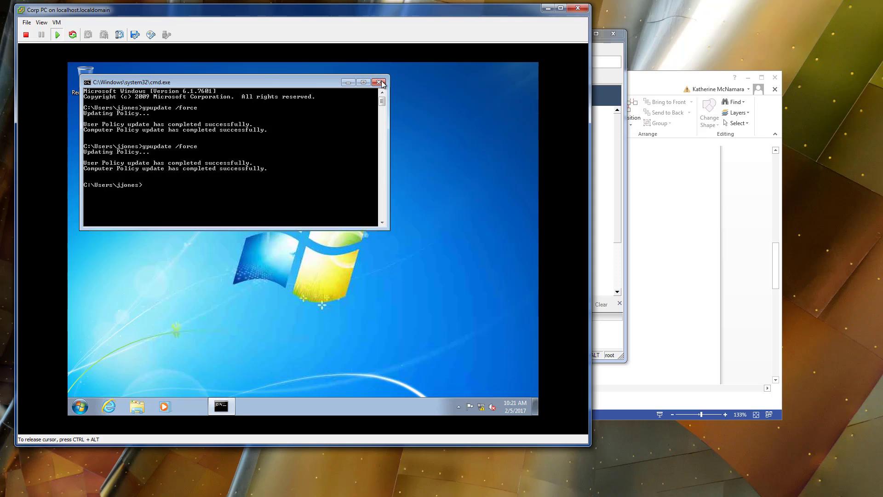
pyautogui.click(382, 83)
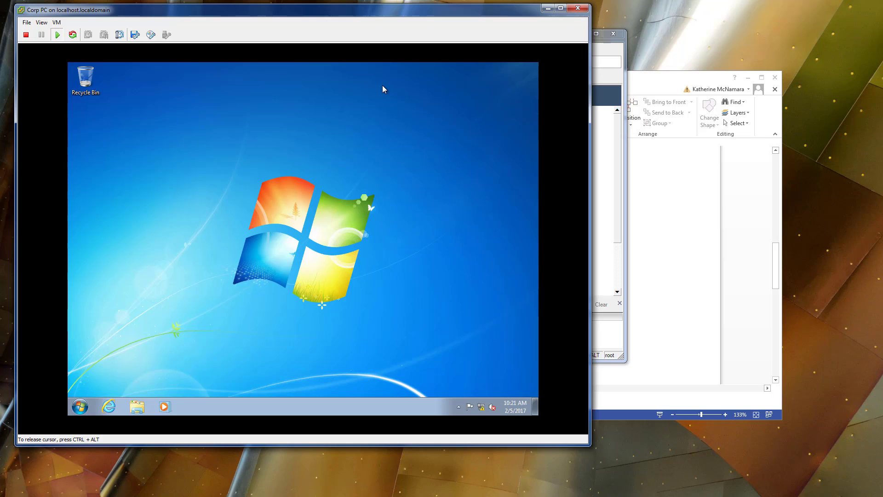
pyautogui.hotkey('ctrl', 'alt')
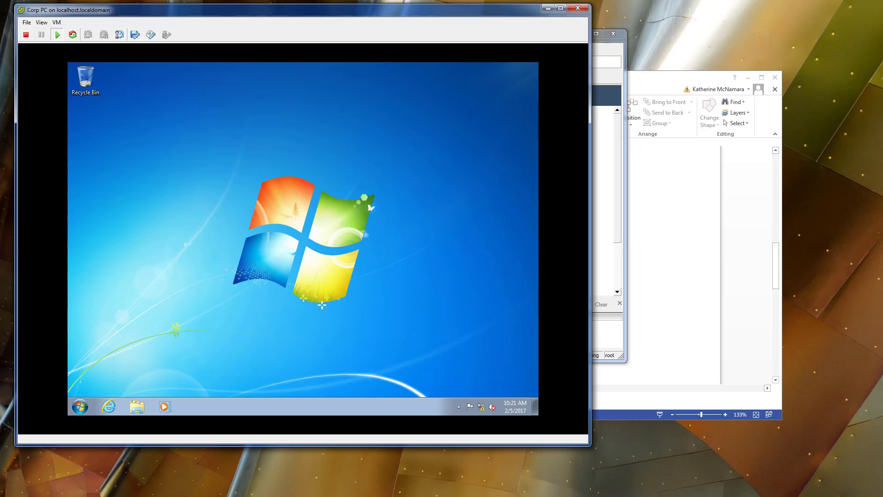